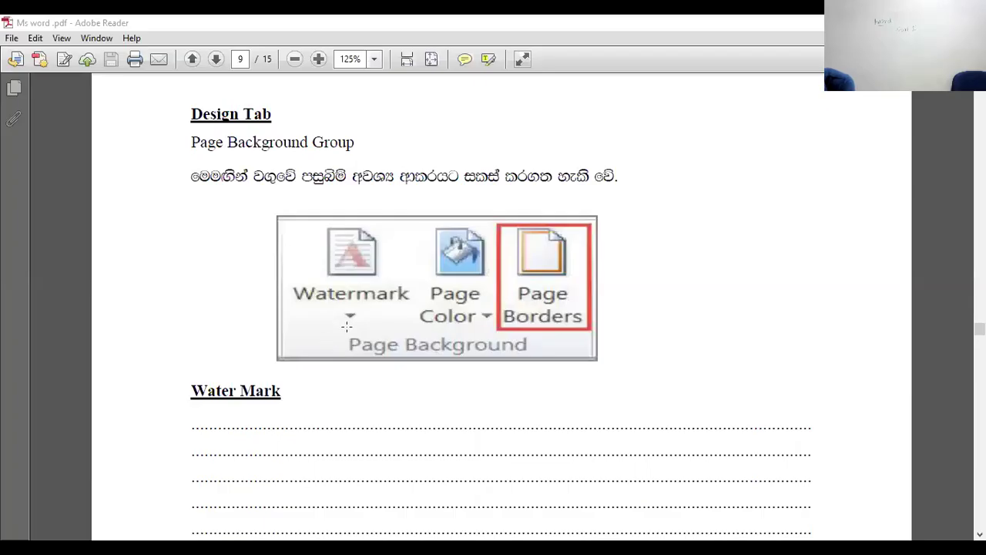
Step: Scroll the Ms word PDF to page 9's Design tab Page Background notes
{"action": "scroll", "coordinate": [347, 325], "scroll_direction": "up", "scroll_amount": 3}
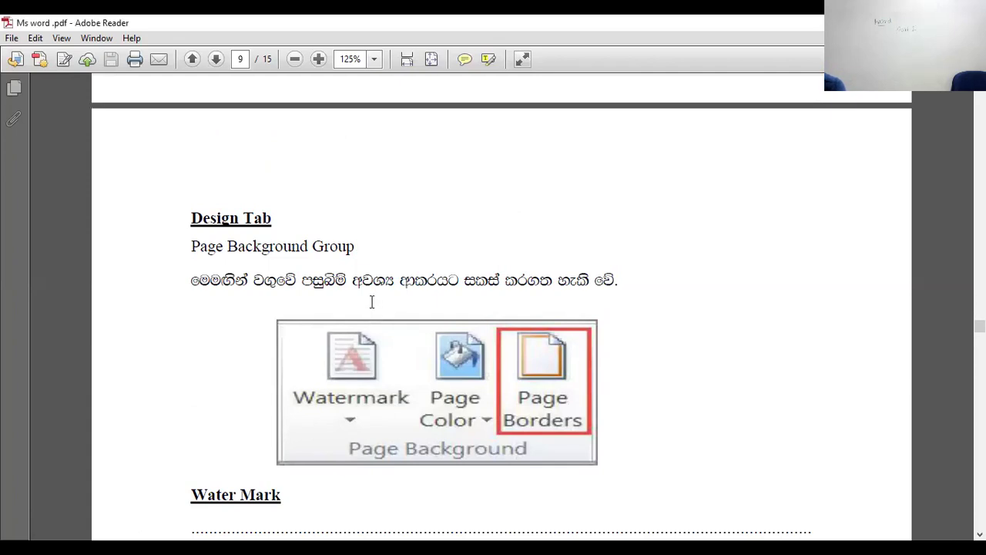
Step: Scroll past the Page Background image to the Water Mark and Page Layout Tab headings
{"action": "scroll", "coordinate": [372, 301], "scroll_direction": "down", "scroll_amount": 1}
{"action": "scroll", "coordinate": [372, 301], "scroll_direction": "down", "scroll_amount": 3}
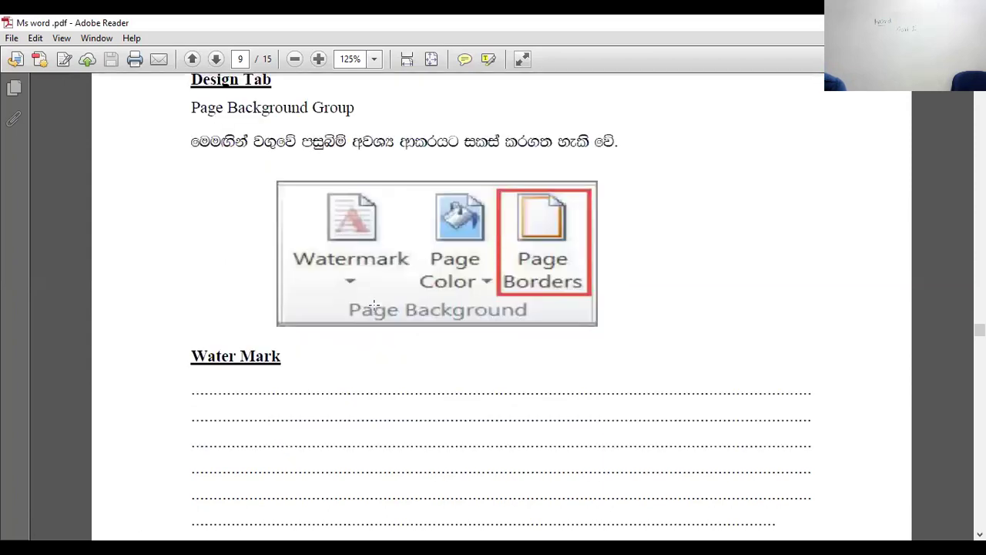
{"action": "scroll", "coordinate": [379, 311], "scroll_direction": "down", "scroll_amount": 1}
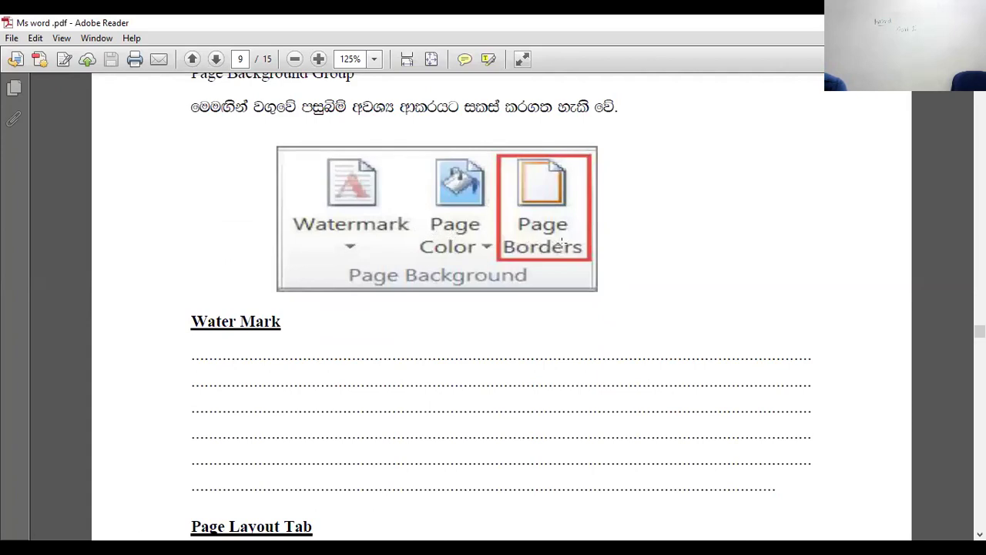
{"action": "scroll", "coordinate": [262, 303], "scroll_direction": "down", "scroll_amount": 1}
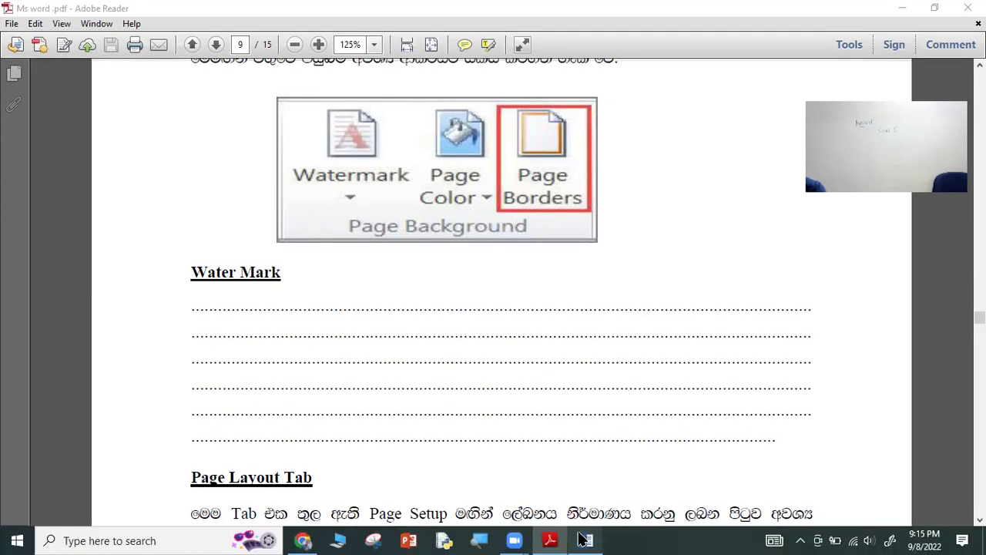
Step: In Word, dismiss the activation prompt and start a blank document on the Design tab
{"action": "left_click", "coordinate": [584, 539]}
{"action": "left_click", "coordinate": [631, 409]}
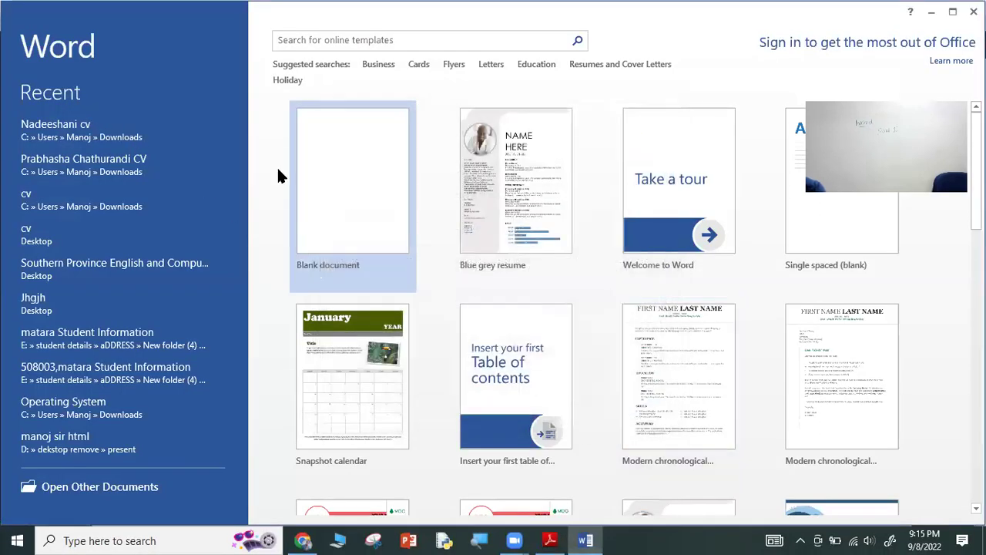
{"action": "left_click", "coordinate": [321, 178]}
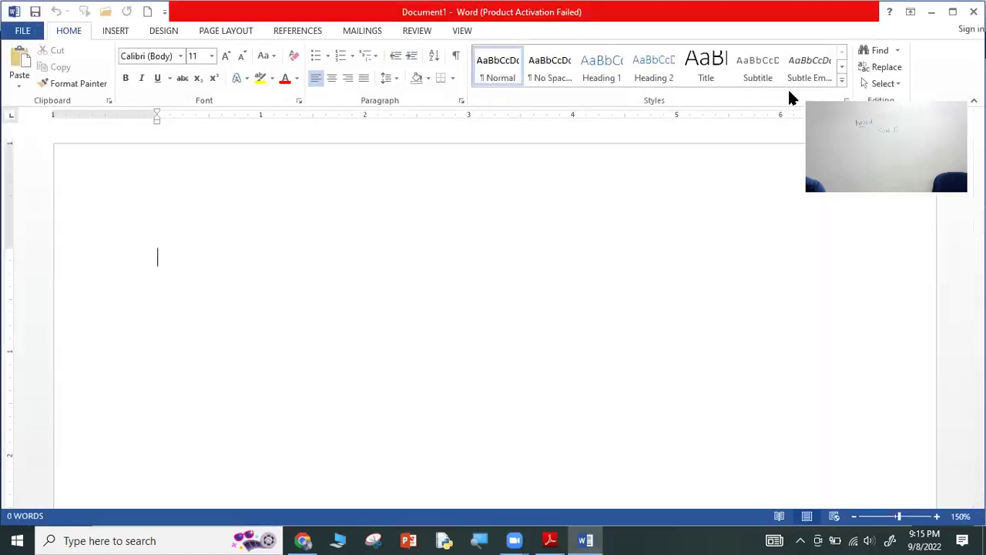
{"action": "left_click", "coordinate": [162, 32]}
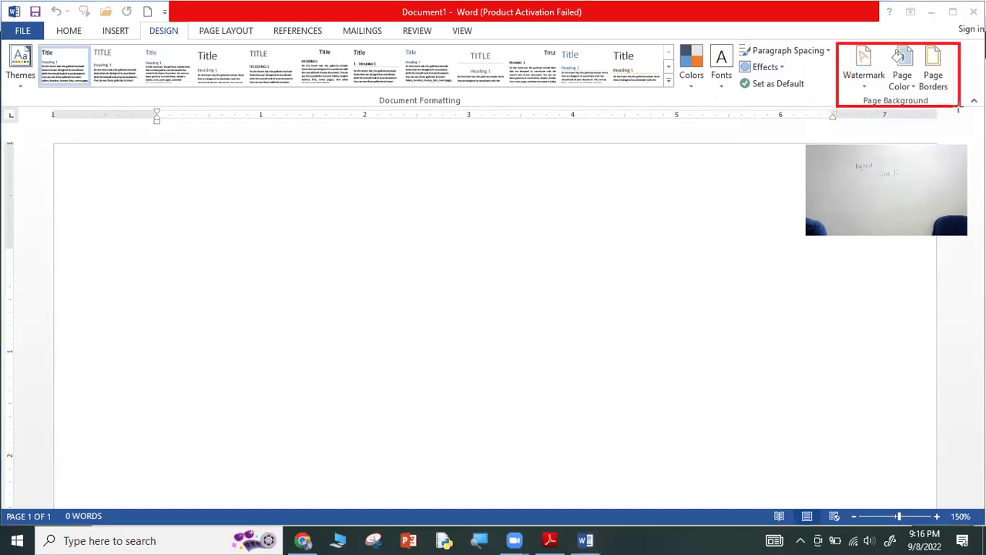
{"action": "left_click_drag", "start_coordinate": [958, 109], "coordinate": [957, 108]}
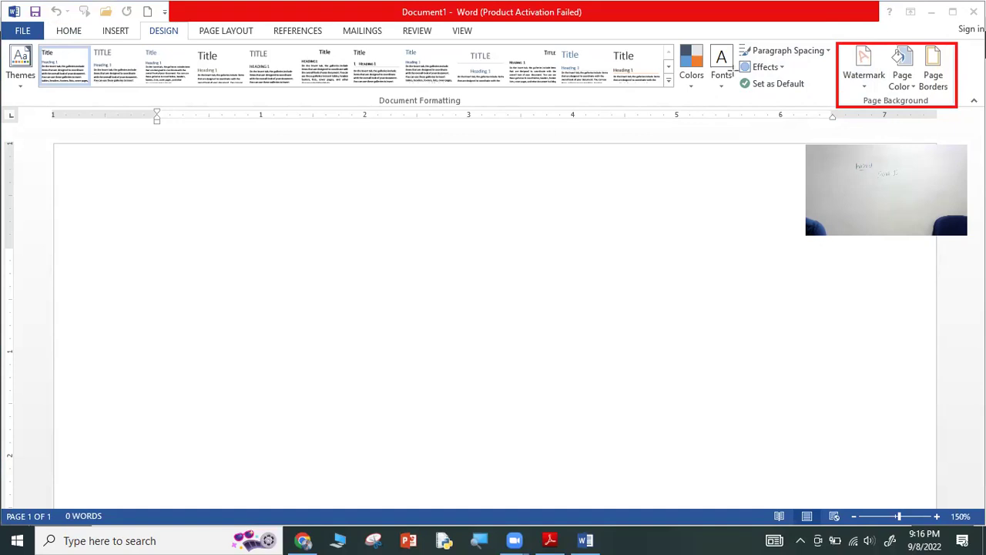
{"action": "key", "text": "Escape"}
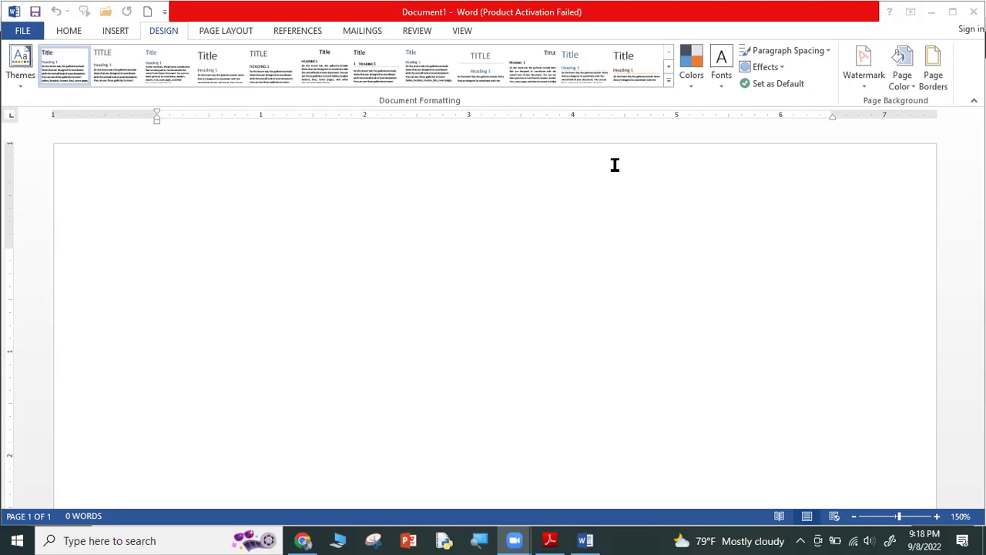
{"action": "key", "text": "XF86MonBrightnessDown"}
Step: Switch to Adobe Reader and scroll the Ms word PDF down to page 10
{"action": "left_click", "coordinate": [552, 539]}
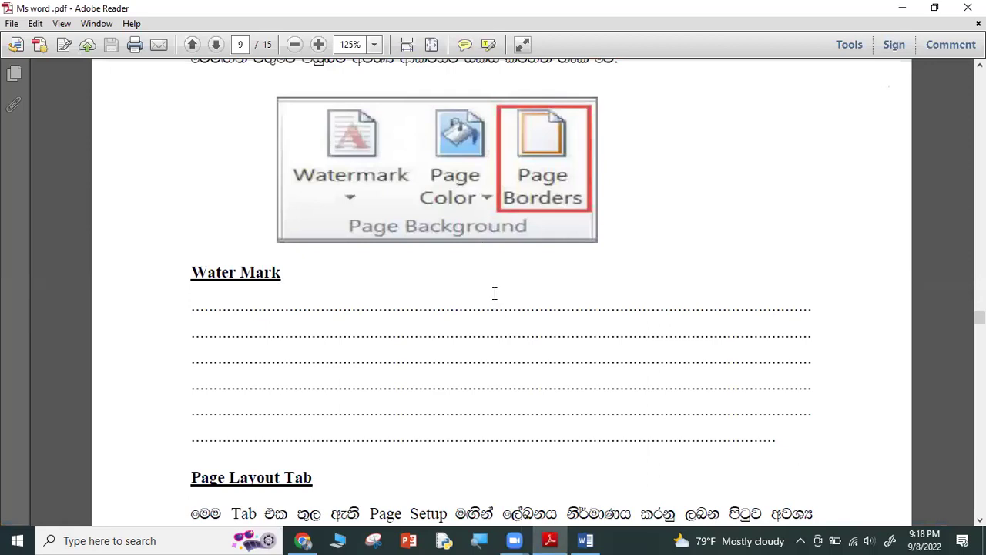
{"action": "scroll", "coordinate": [506, 262], "scroll_direction": "down", "scroll_amount": 2}
{"action": "scroll", "coordinate": [507, 264], "scroll_direction": "down", "scroll_amount": 3}
{"action": "scroll", "coordinate": [508, 270], "scroll_direction": "down", "scroll_amount": 3}
{"action": "scroll", "coordinate": [510, 277], "scroll_direction": "down", "scroll_amount": 2}
{"action": "scroll", "coordinate": [510, 278], "scroll_direction": "down", "scroll_amount": 3}
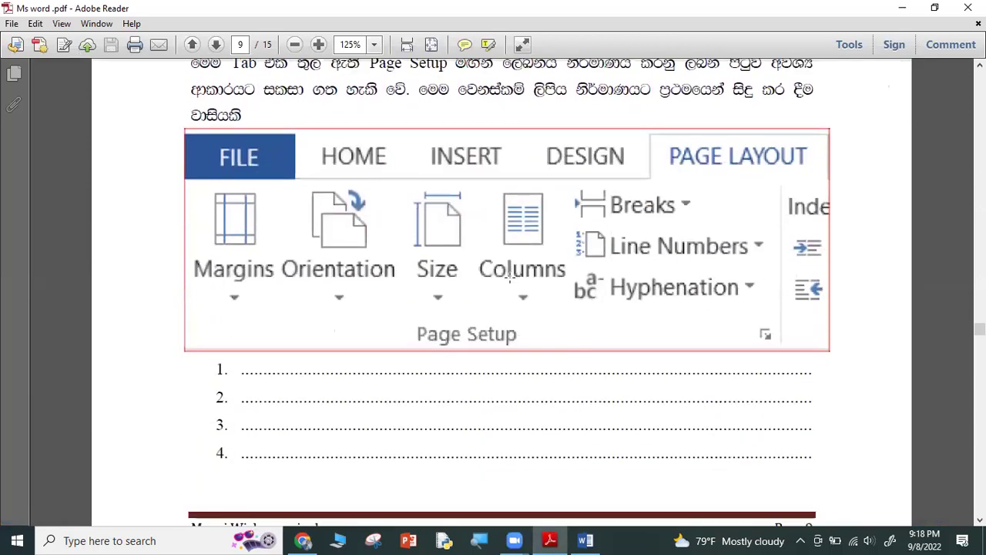
{"action": "scroll", "coordinate": [508, 278], "scroll_direction": "down", "scroll_amount": 5}
{"action": "scroll", "coordinate": [509, 279], "scroll_direction": "down", "scroll_amount": 4}
{"action": "scroll", "coordinate": [505, 279], "scroll_direction": "down", "scroll_amount": 3}
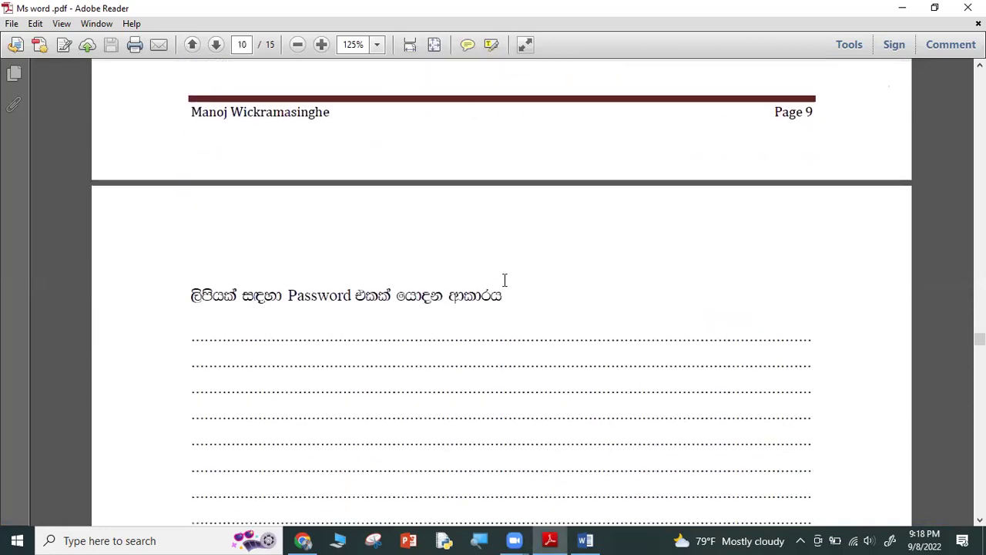
{"action": "scroll", "coordinate": [502, 277], "scroll_direction": "down", "scroll_amount": 4}
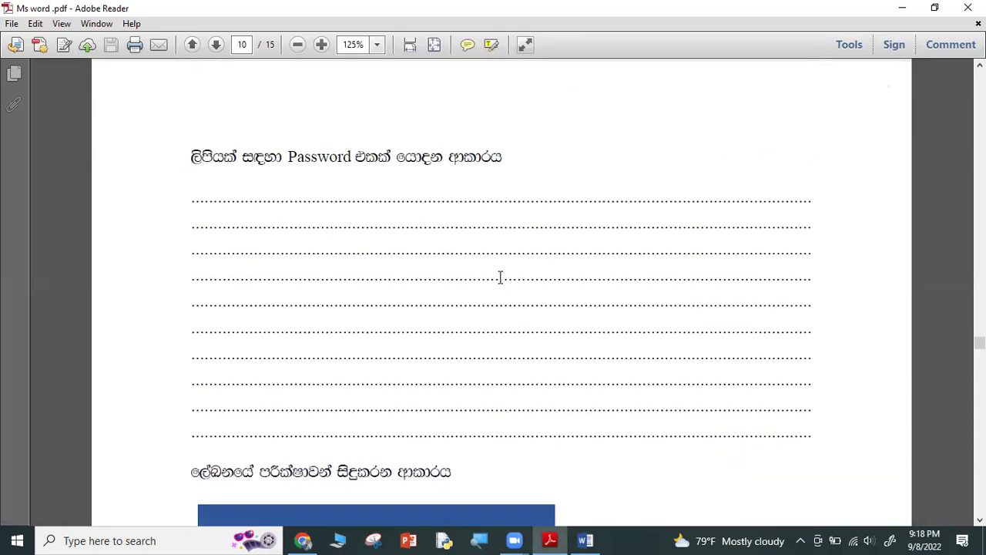
{"action": "scroll", "coordinate": [502, 277], "scroll_direction": "down", "scroll_amount": 4}
{"action": "scroll", "coordinate": [499, 285], "scroll_direction": "down", "scroll_amount": 1}
{"action": "scroll", "coordinate": [499, 286], "scroll_direction": "down", "scroll_amount": 1}
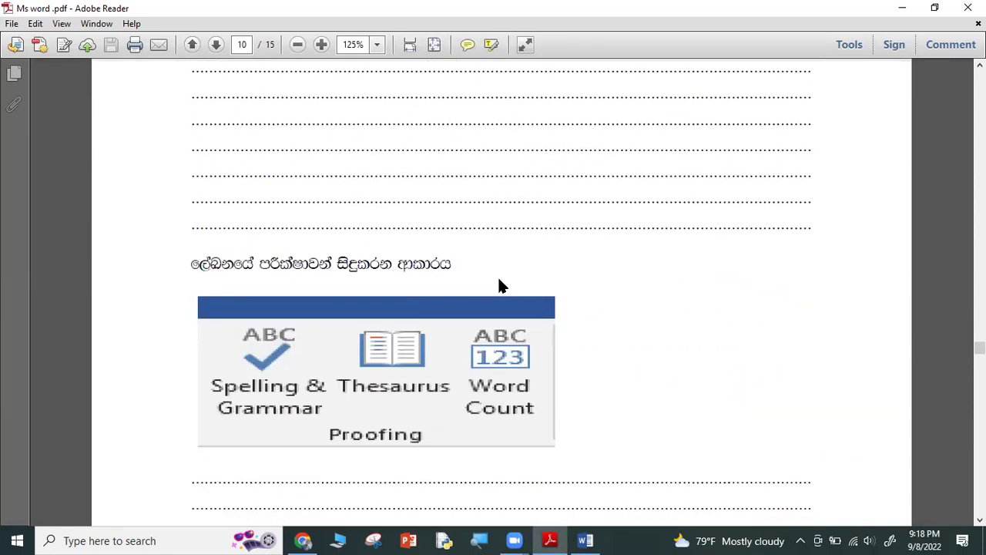
{"action": "scroll", "coordinate": [499, 286], "scroll_direction": "down", "scroll_amount": 10}
{"action": "scroll", "coordinate": [498, 287], "scroll_direction": "down", "scroll_amount": 4}
{"action": "scroll", "coordinate": [498, 287], "scroll_direction": "down", "scroll_amount": 4}
{"action": "scroll", "coordinate": [498, 288], "scroll_direction": "down", "scroll_amount": 4}
Step: Scroll back up to page 9's Page Background picture and Water Mark notes
{"action": "scroll", "coordinate": [498, 287], "scroll_direction": "up", "scroll_amount": 8}
{"action": "scroll", "coordinate": [497, 288], "scroll_direction": "up", "scroll_amount": 3}
{"action": "scroll", "coordinate": [500, 287], "scroll_direction": "up", "scroll_amount": 5}
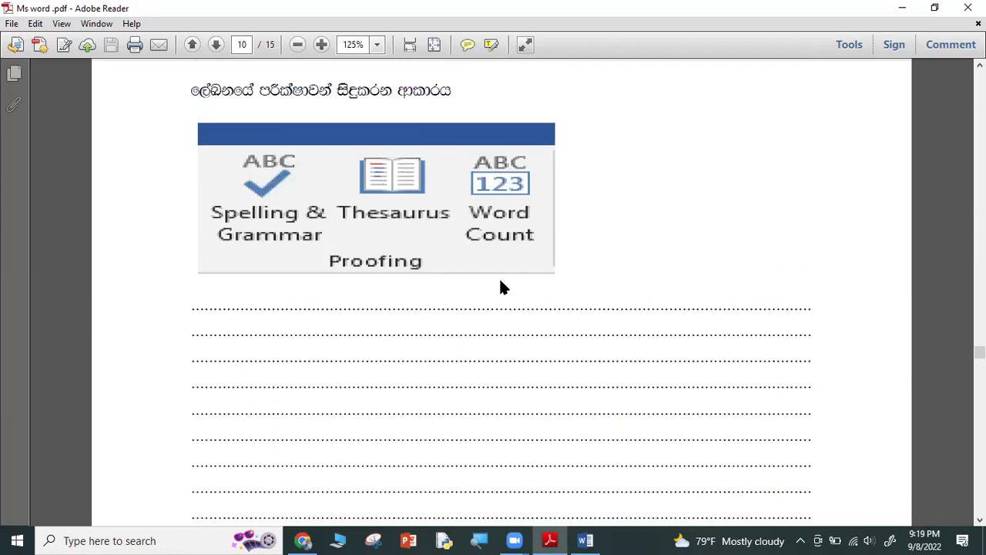
{"action": "scroll", "coordinate": [500, 282], "scroll_direction": "up", "scroll_amount": 4}
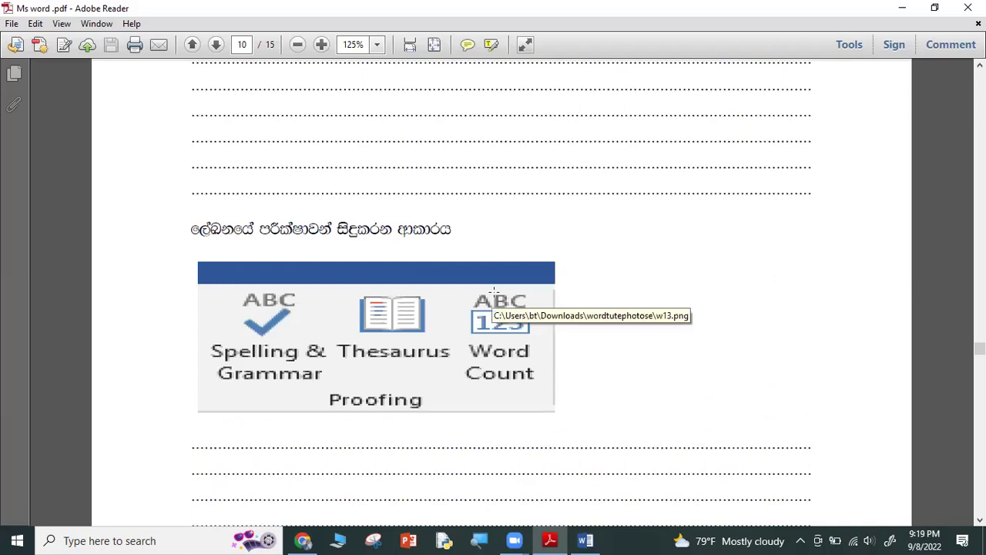
{"action": "scroll", "coordinate": [495, 289], "scroll_direction": "up", "scroll_amount": 8}
{"action": "scroll", "coordinate": [493, 286], "scroll_direction": "up", "scroll_amount": 6}
{"action": "scroll", "coordinate": [493, 285], "scroll_direction": "up", "scroll_amount": 3}
{"action": "scroll", "coordinate": [493, 281], "scroll_direction": "up", "scroll_amount": 6}
{"action": "scroll", "coordinate": [493, 278], "scroll_direction": "up", "scroll_amount": 3}
{"action": "scroll", "coordinate": [495, 270], "scroll_direction": "up", "scroll_amount": 3}
{"action": "scroll", "coordinate": [497, 269], "scroll_direction": "up", "scroll_amount": 2}
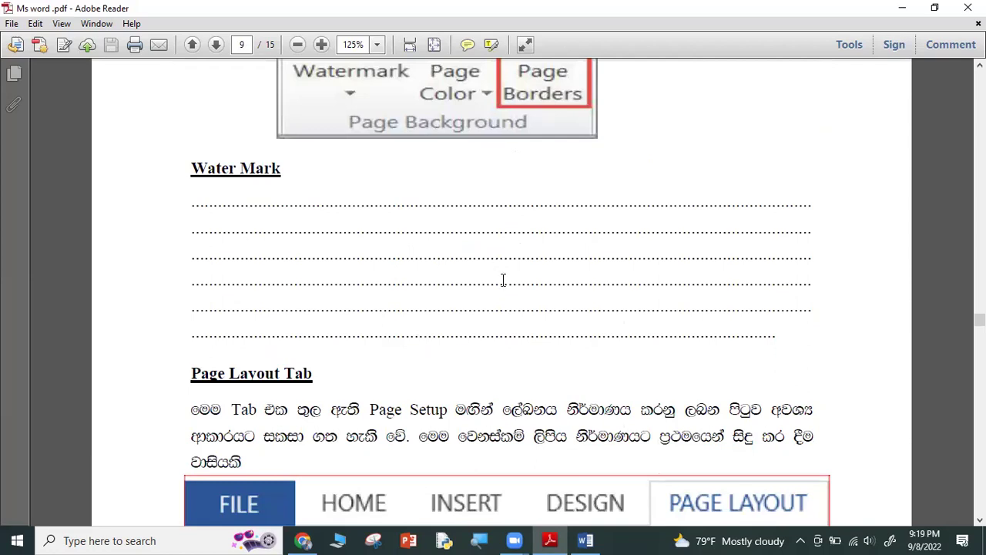
{"action": "scroll", "coordinate": [376, 243], "scroll_direction": "up", "scroll_amount": 2}
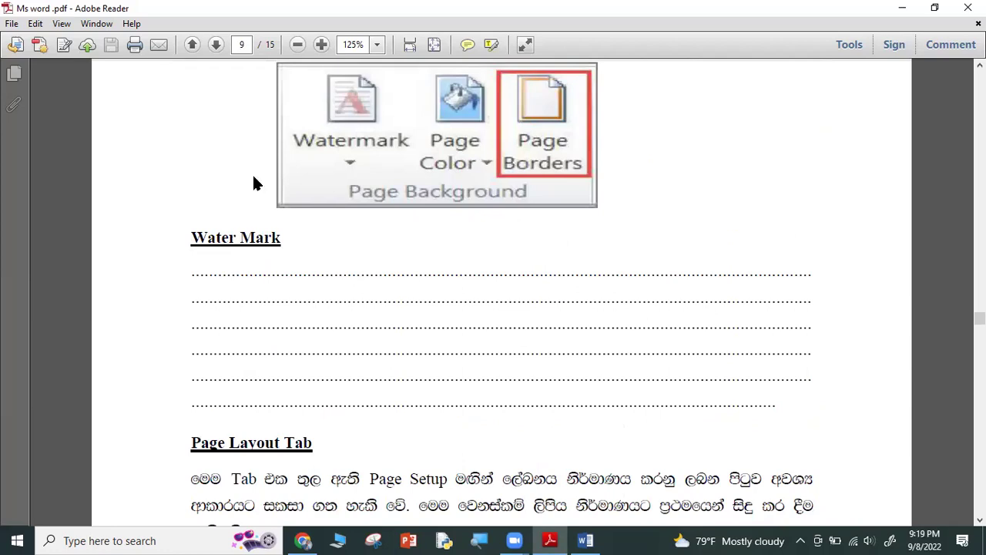
Step: Apply the DO NOT COPY 1 watermark from the Design tab's Watermark gallery
{"action": "left_click", "coordinate": [584, 540]}
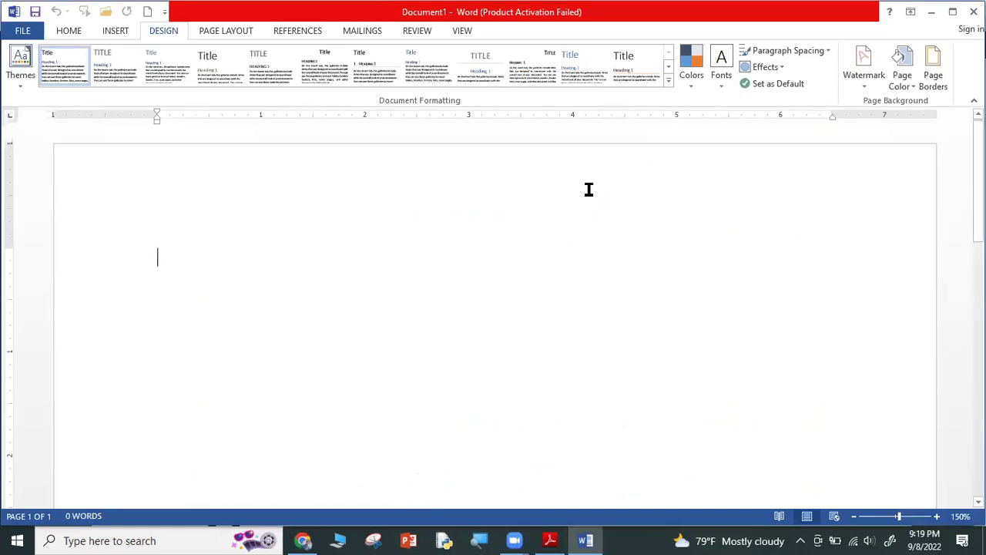
{"action": "left_click", "coordinate": [864, 87]}
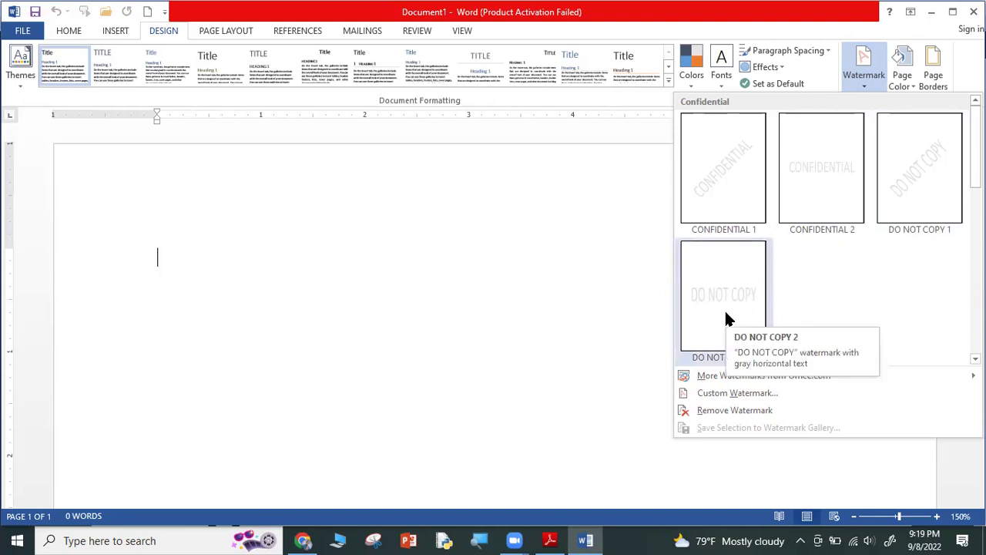
{"action": "left_click", "coordinate": [913, 181]}
{"action": "scroll", "coordinate": [667, 330], "scroll_direction": "down", "scroll_amount": 5}
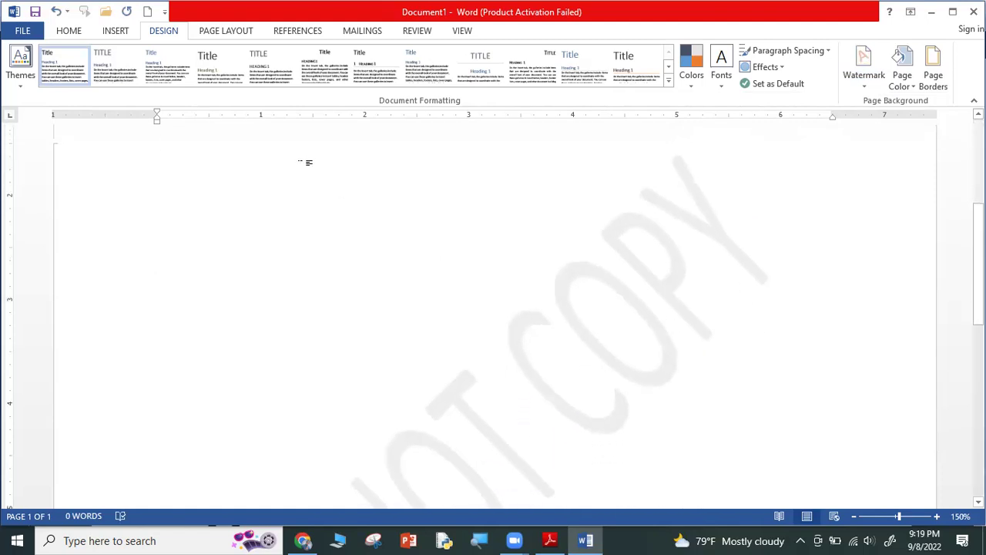
Step: Zoom the page out to 100% and set the font size to 28
{"action": "left_click", "coordinate": [855, 517]}
{"action": "left_click", "coordinate": [855, 517]}
{"action": "left_click", "coordinate": [855, 517]}
{"action": "left_click", "coordinate": [855, 517]}
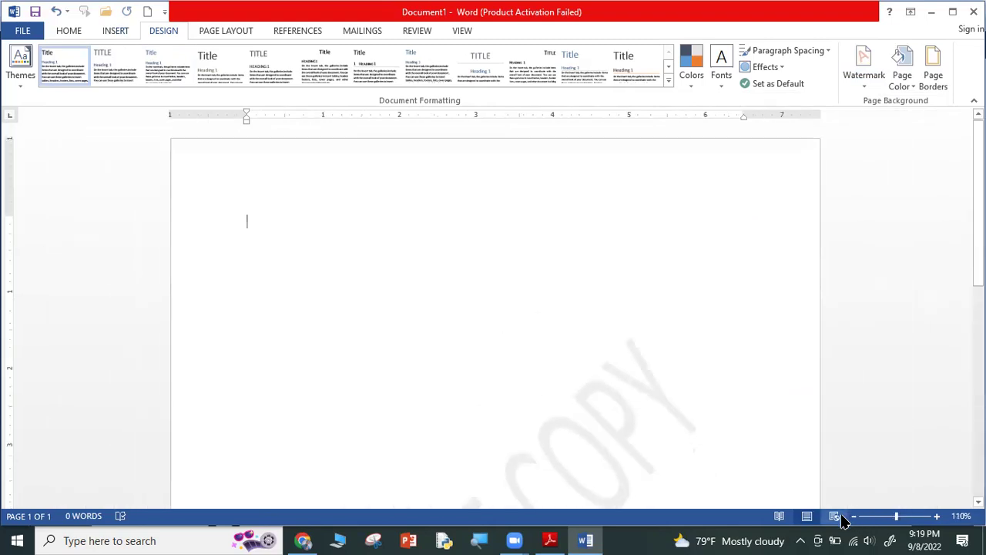
{"action": "left_click", "coordinate": [855, 517]}
{"action": "scroll", "coordinate": [593, 401], "scroll_direction": "down", "scroll_amount": 2}
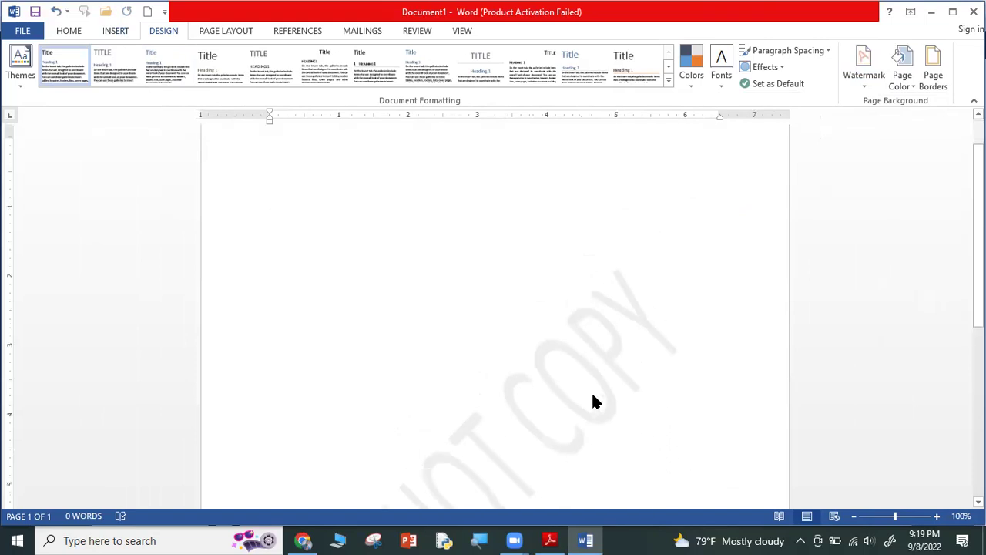
{"action": "left_click", "coordinate": [69, 30]}
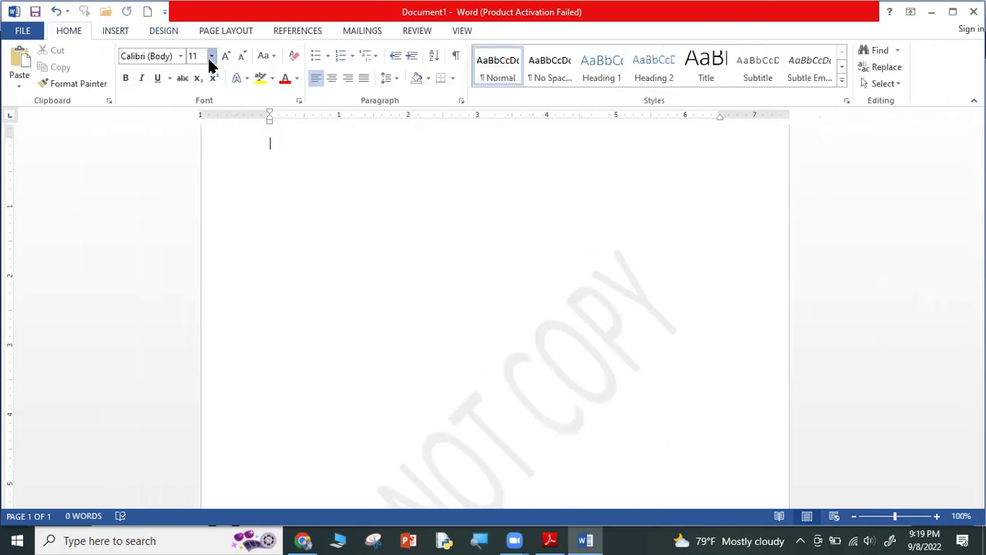
{"action": "left_click", "coordinate": [210, 56]}
{"action": "left_click", "coordinate": [194, 237]}
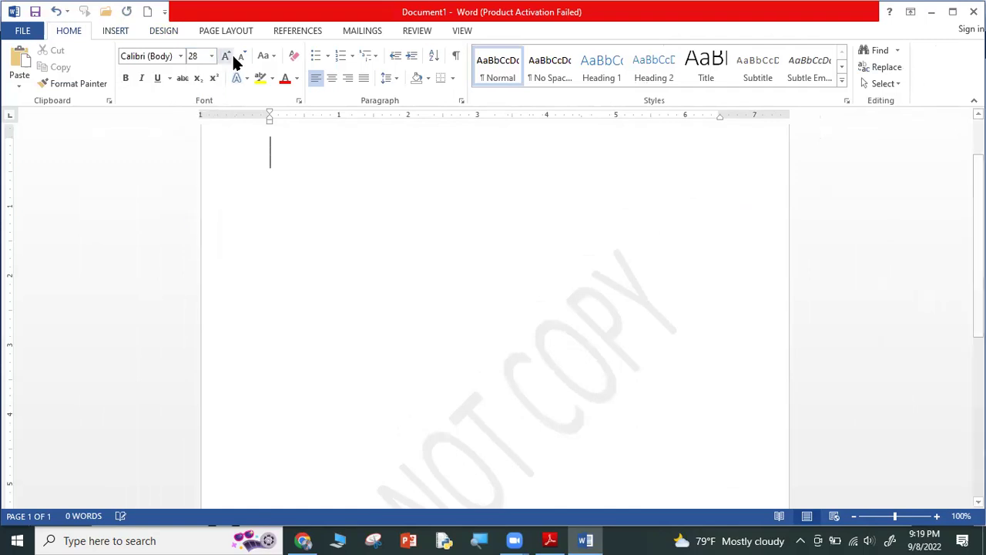
Step: Type five lines of sample text, ending with 'dkrkrjtrktjrktrltkrtl'
{"action": "key", "text": "Return"}
{"action": "key", "text": "Return"}
{"action": "key", "text": "Return"}
{"action": "key", "text": "Return"}
{"action": "type", "text": "zhdfjsdhfk"}
{"action": "key", "text": "Return"}
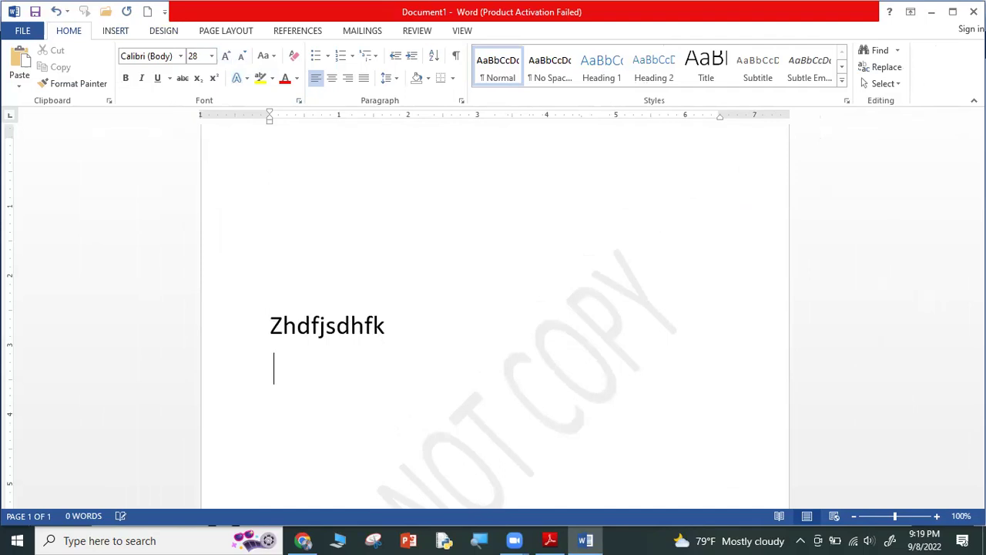
{"action": "type", "text": "shjshgjrhkr"}
{"action": "key", "text": "Return"}
{"action": "type", "text": "dkrkrjrktjrkdlrkg d r"}
{"action": "key", "text": "Return"}
{"action": "type", "text": "d"}
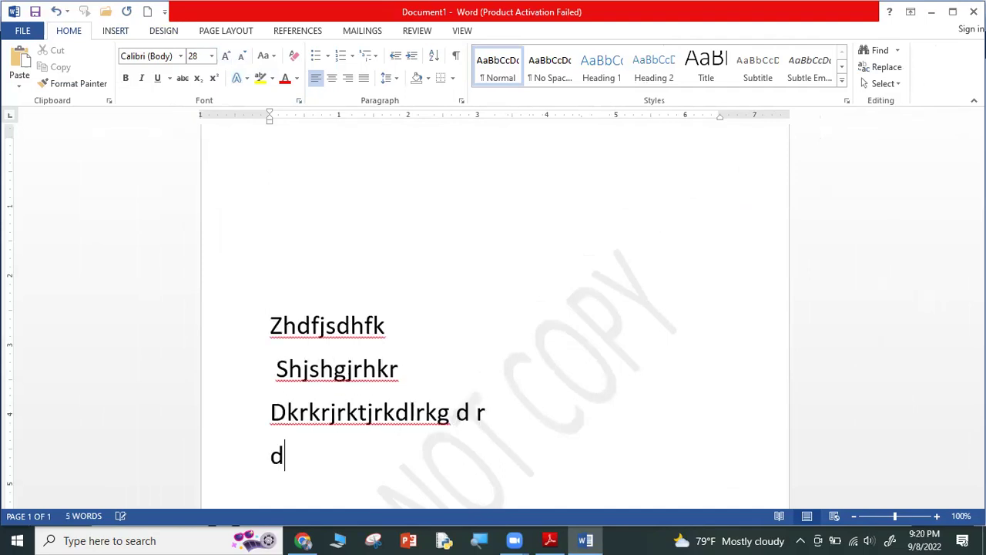
{"action": "type", "text": "krdjtkrjtdj"}
{"action": "key", "text": "Return"}
{"action": "type", "text": "dkrkrj"}
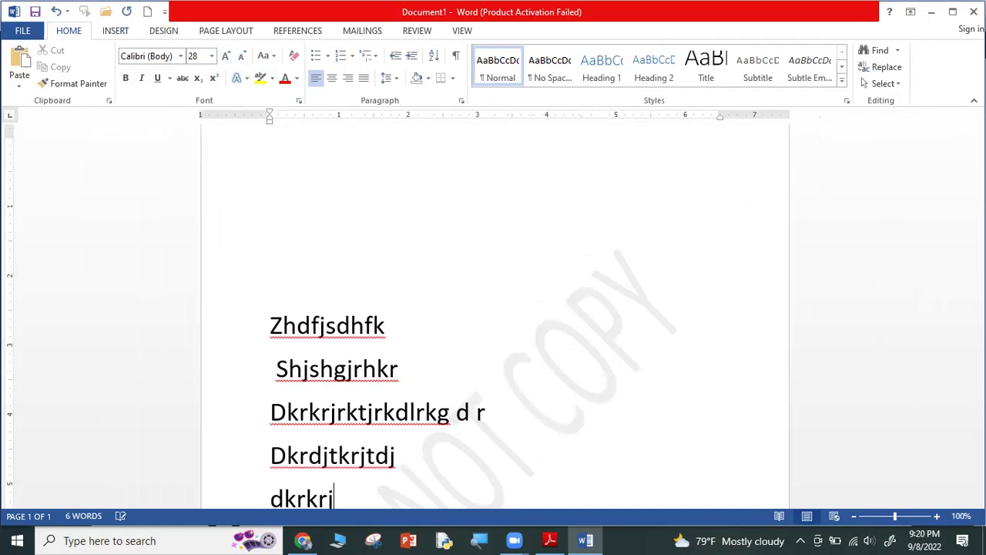
{"action": "type", "text": "trktjrktrltkrtl"}
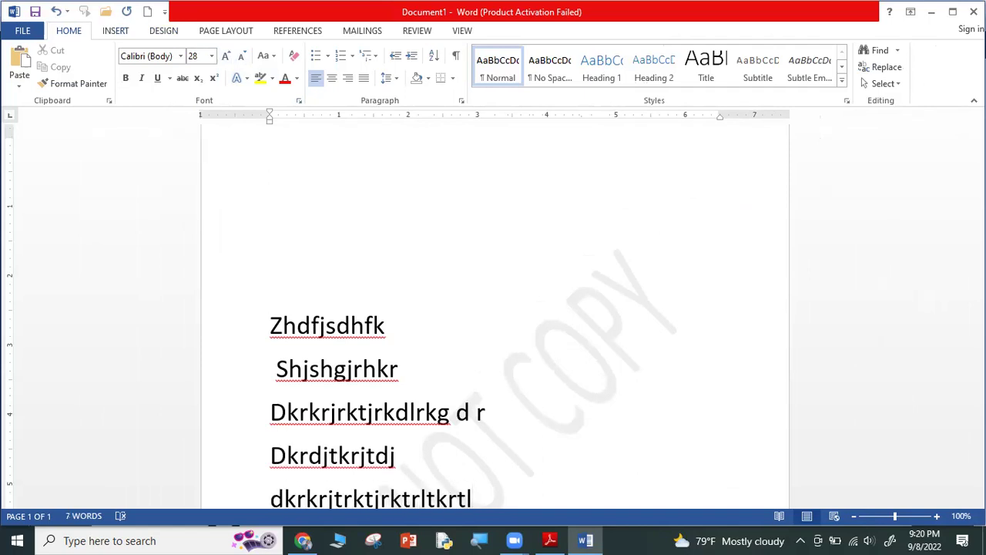
{"action": "left_click", "coordinate": [164, 29]}
Step: Apply the CONFIDENTIAL 1 watermark, then remove the watermark
{"action": "left_click", "coordinate": [859, 83]}
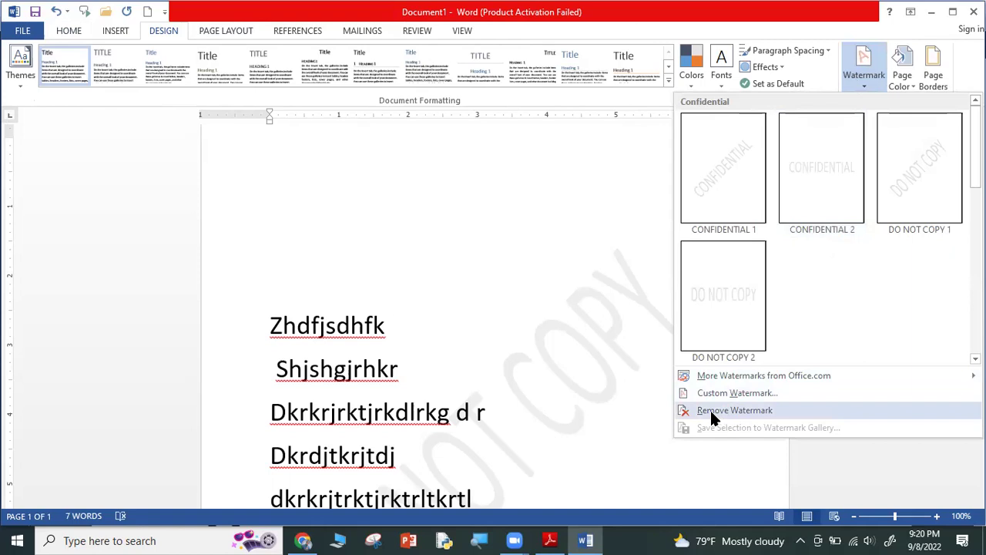
{"action": "left_click", "coordinate": [724, 218]}
{"action": "left_click", "coordinate": [855, 76]}
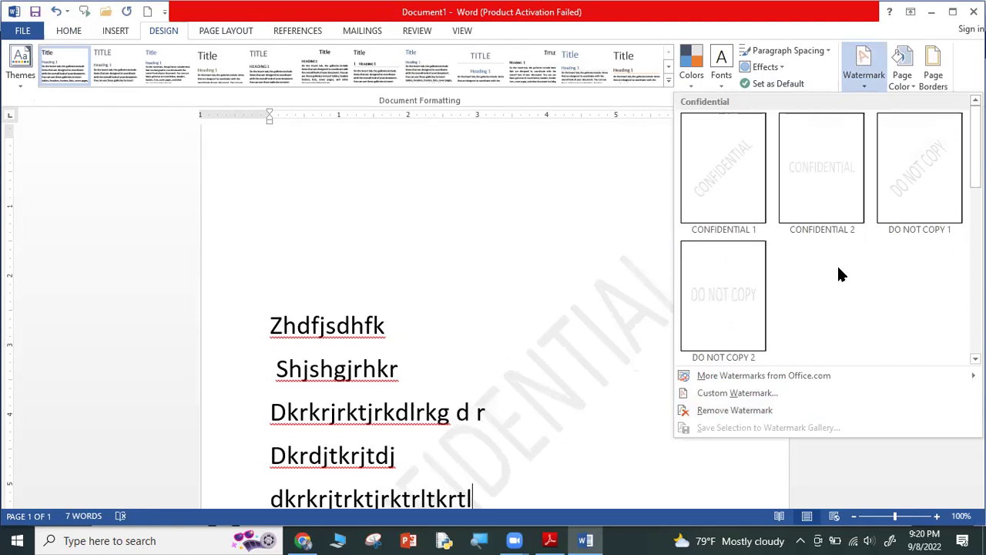
{"action": "left_click", "coordinate": [713, 414]}
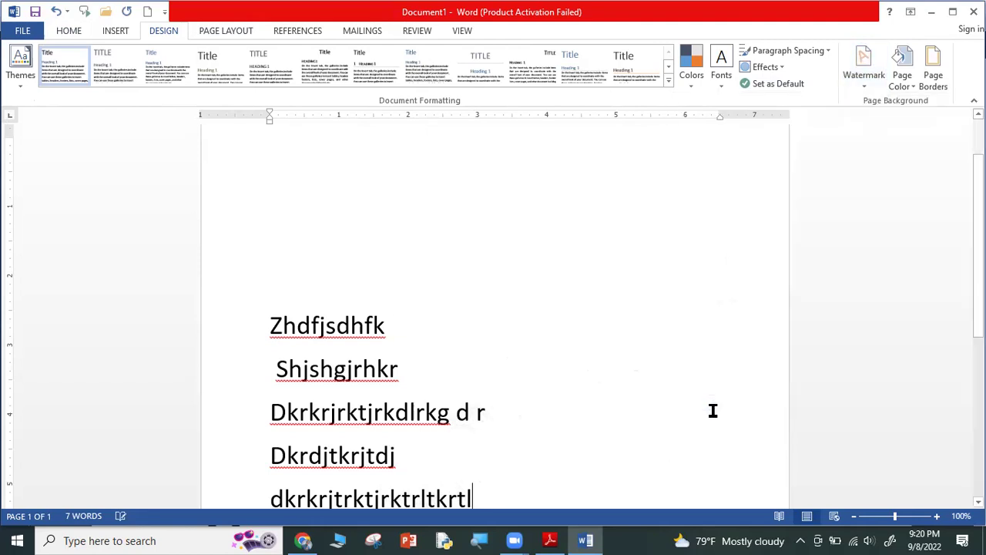
Step: Set up a custom text watermark reading 'information ict' in the Printed Watermark dialog
{"action": "left_click", "coordinate": [859, 77]}
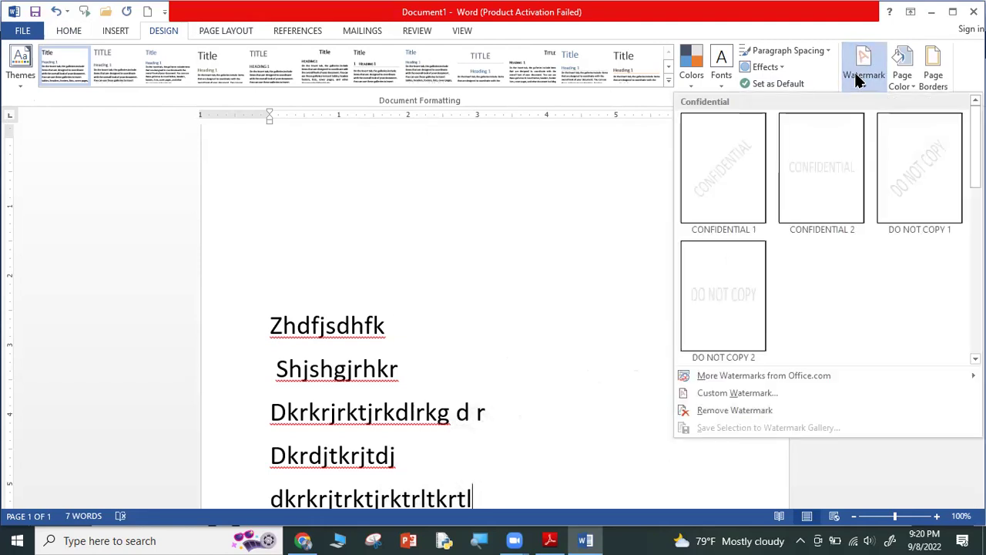
{"action": "left_click", "coordinate": [738, 395]}
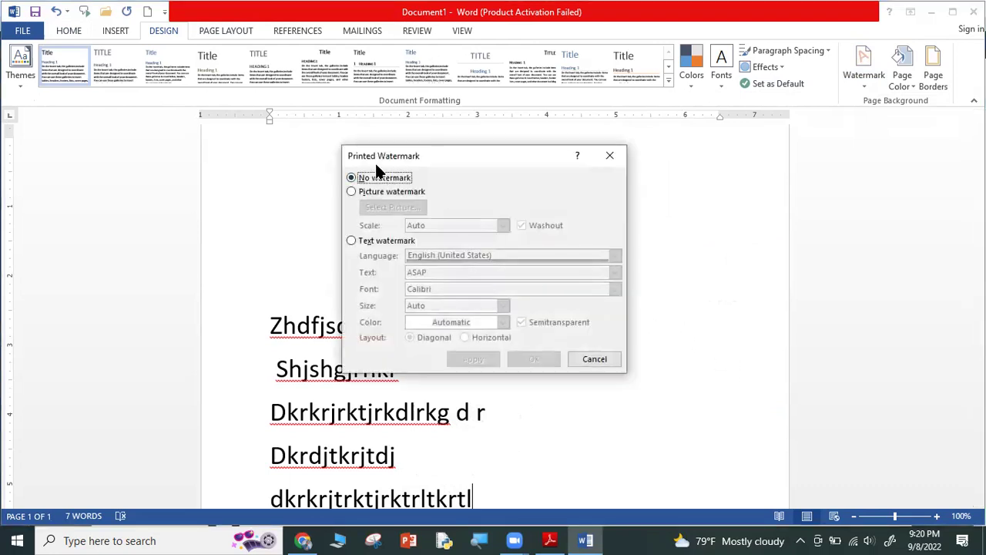
{"action": "left_click_drag", "start_coordinate": [376, 164], "coordinate": [582, 237]}
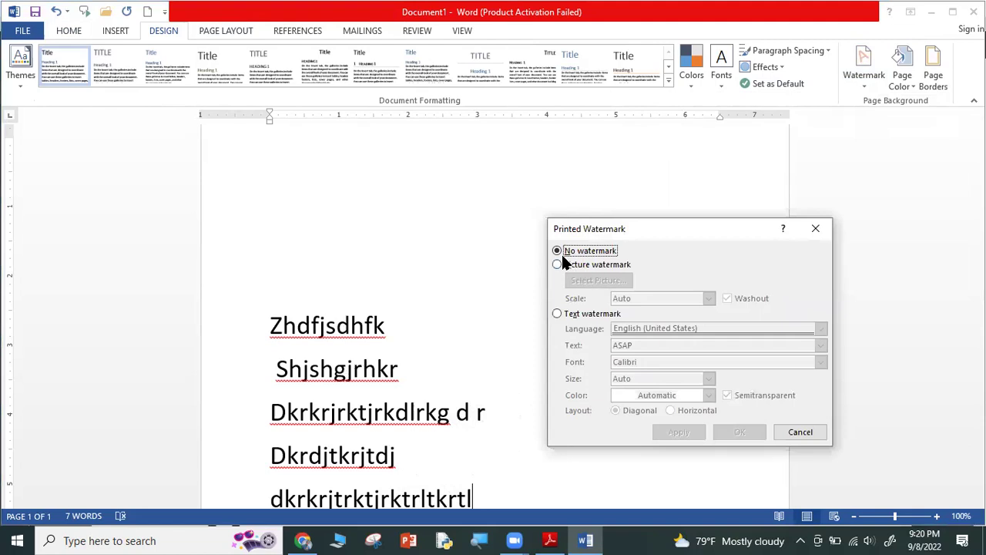
{"action": "left_click", "coordinate": [557, 314]}
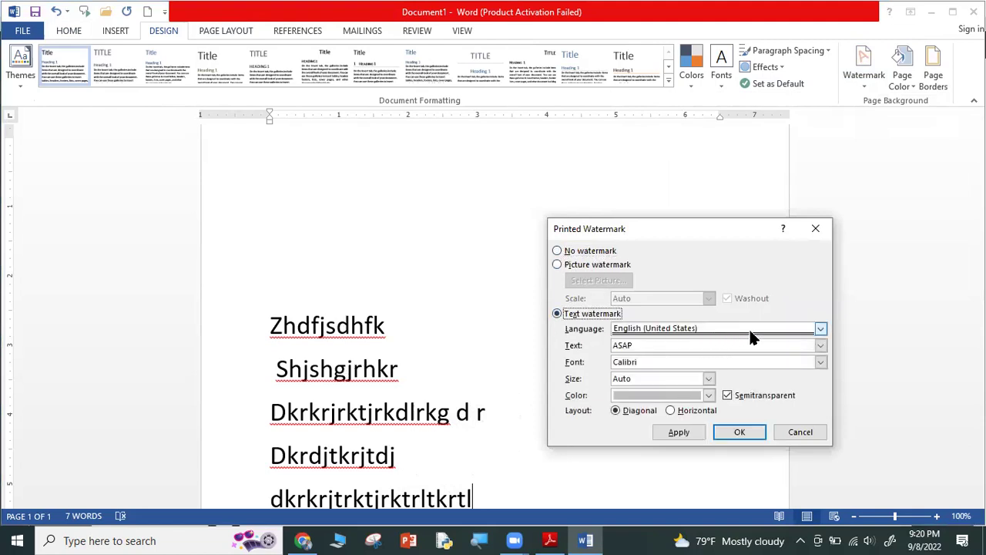
{"action": "double_click", "coordinate": [610, 345]}
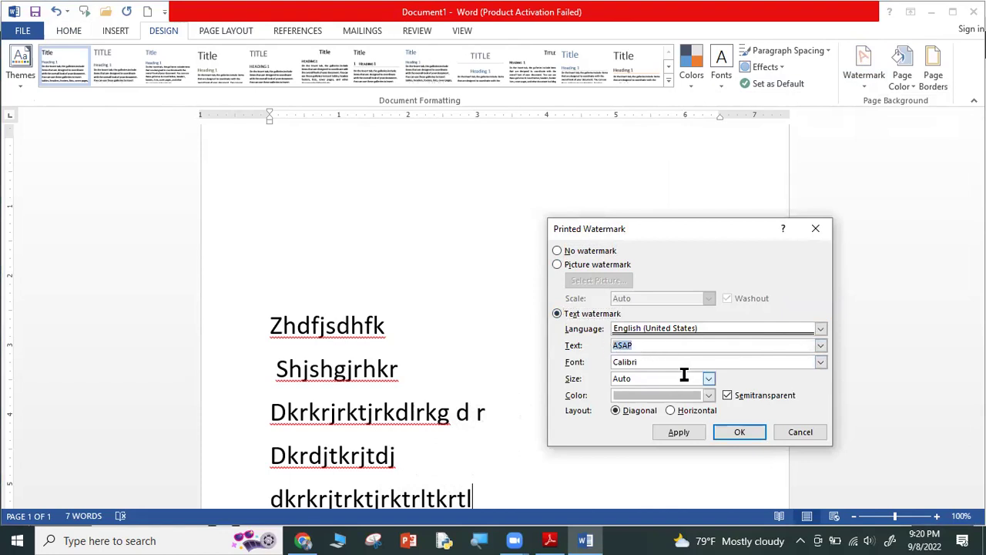
{"action": "type", "text": "information"}
{"action": "type", "text": " ict"}
{"action": "left_click", "coordinate": [708, 395]}
{"action": "left_click", "coordinate": [708, 396]}
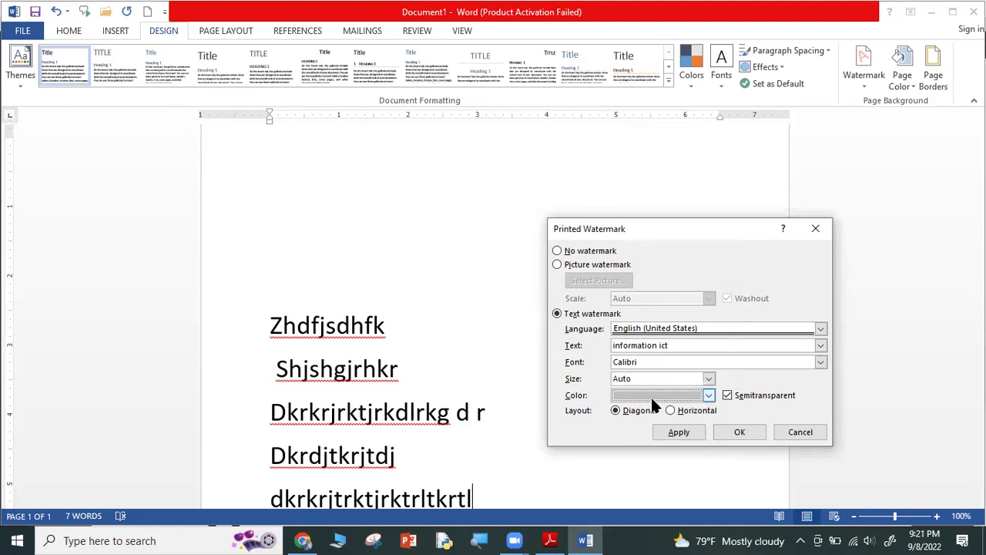
{"action": "left_click", "coordinate": [709, 396]}
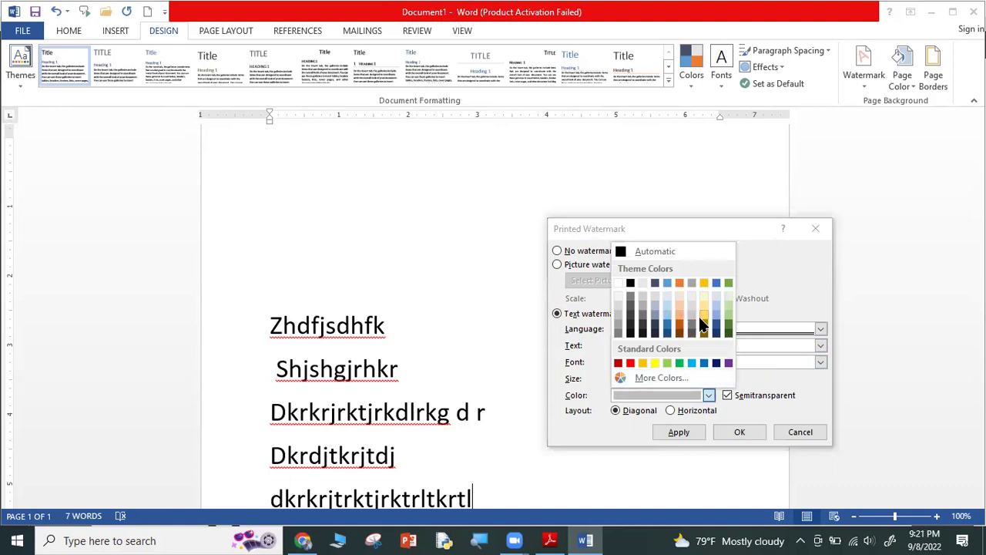
{"action": "left_click", "coordinate": [709, 396]}
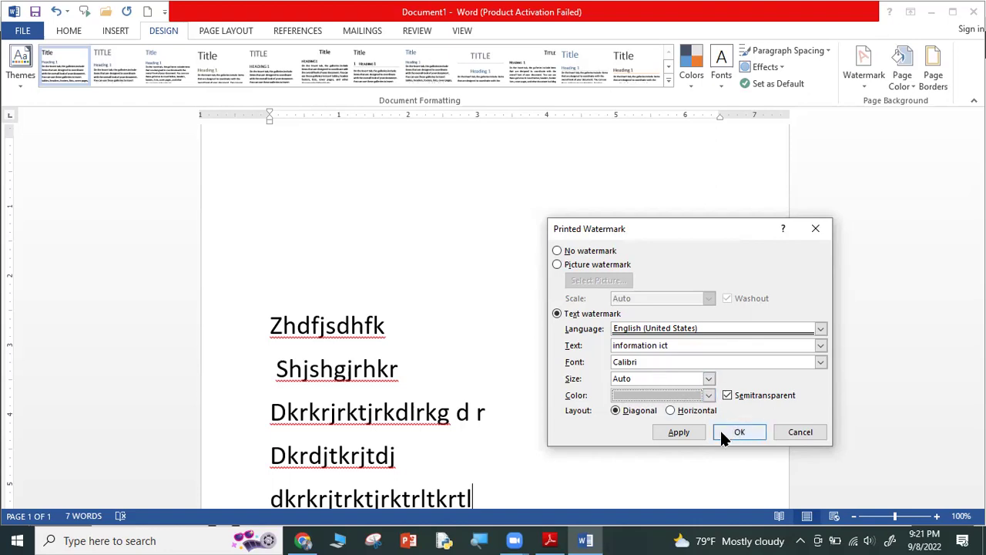
Step: Apply the semitransparent diagonal 'information ict' watermark and close the Printed Watermark dialog
{"action": "left_click", "coordinate": [680, 433]}
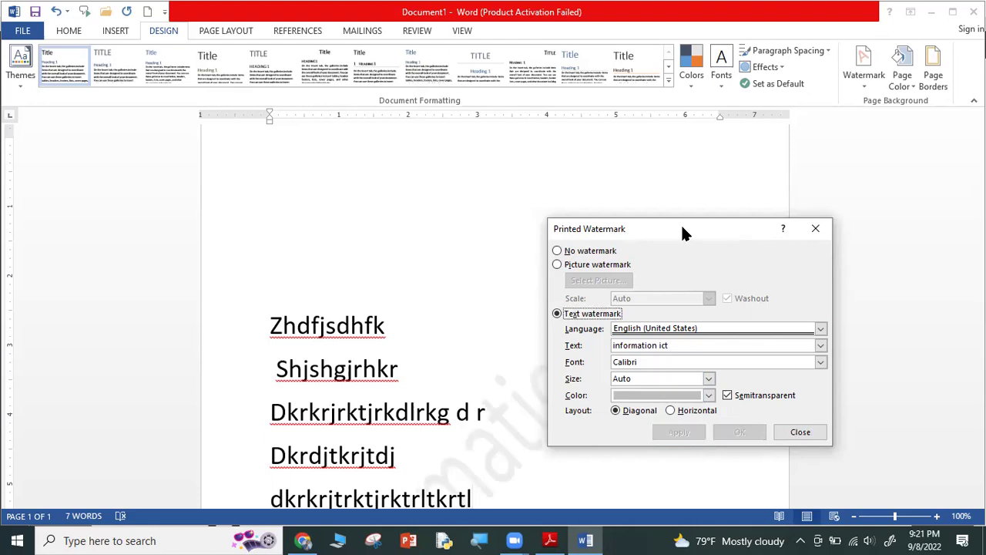
{"action": "left_click_drag", "start_coordinate": [683, 228], "coordinate": [765, 189]}
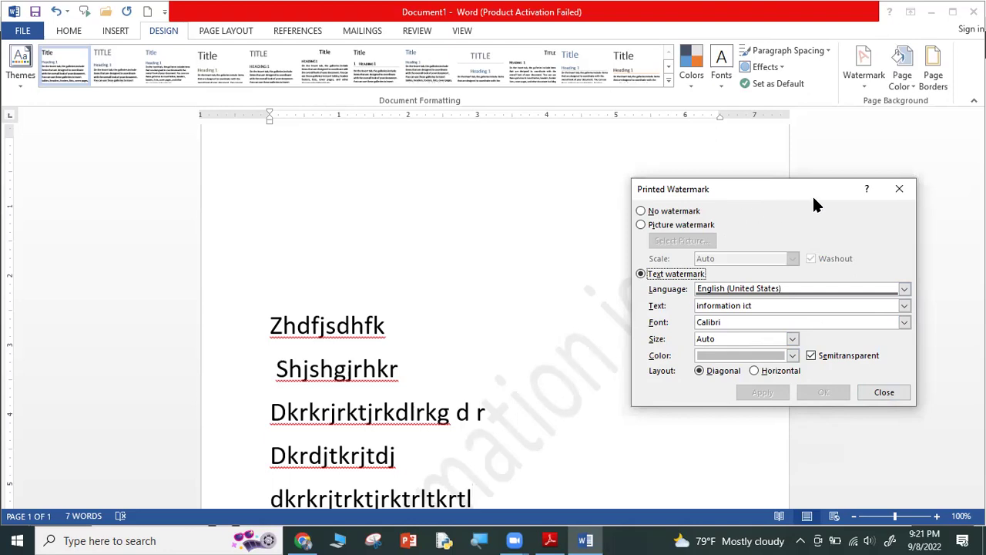
{"action": "left_click_drag", "start_coordinate": [901, 185], "coordinate": [985, 183]}
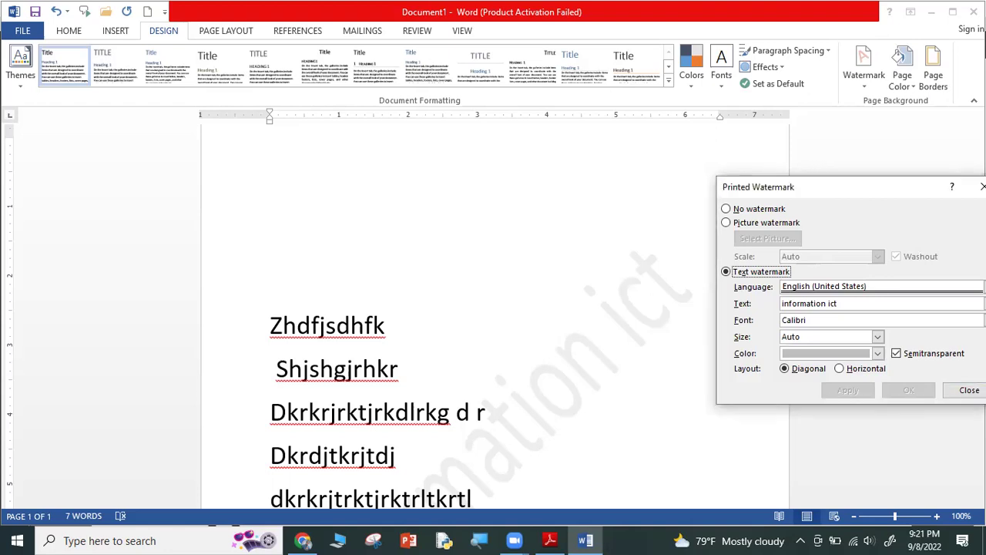
{"action": "left_click", "coordinate": [969, 390]}
{"action": "scroll", "coordinate": [652, 389], "scroll_direction": "down", "scroll_amount": 5}
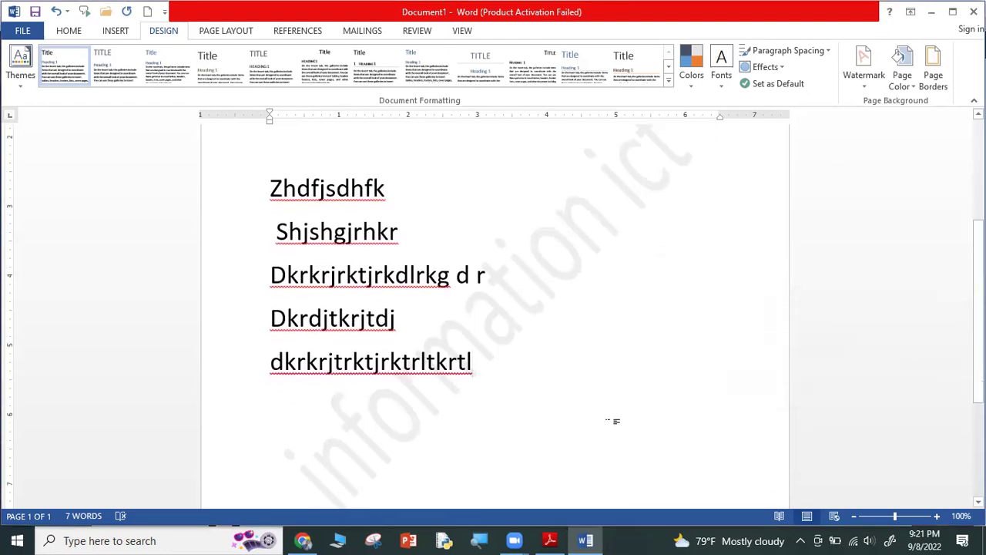
{"action": "scroll", "coordinate": [615, 422], "scroll_direction": "up", "scroll_amount": 3}
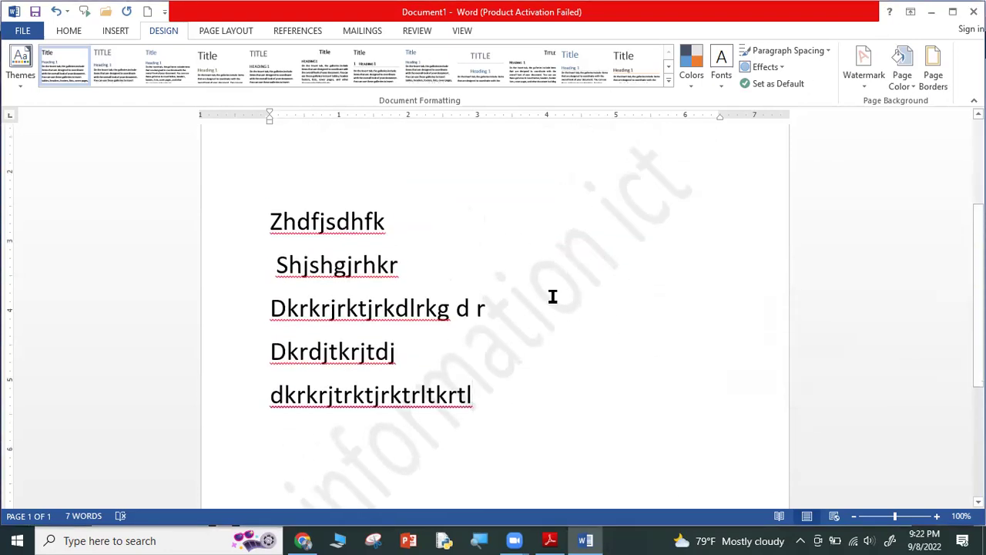
Step: Reopen Custom Watermark, apply the watermark solid, then restore semitransparency
{"action": "left_click", "coordinate": [863, 85]}
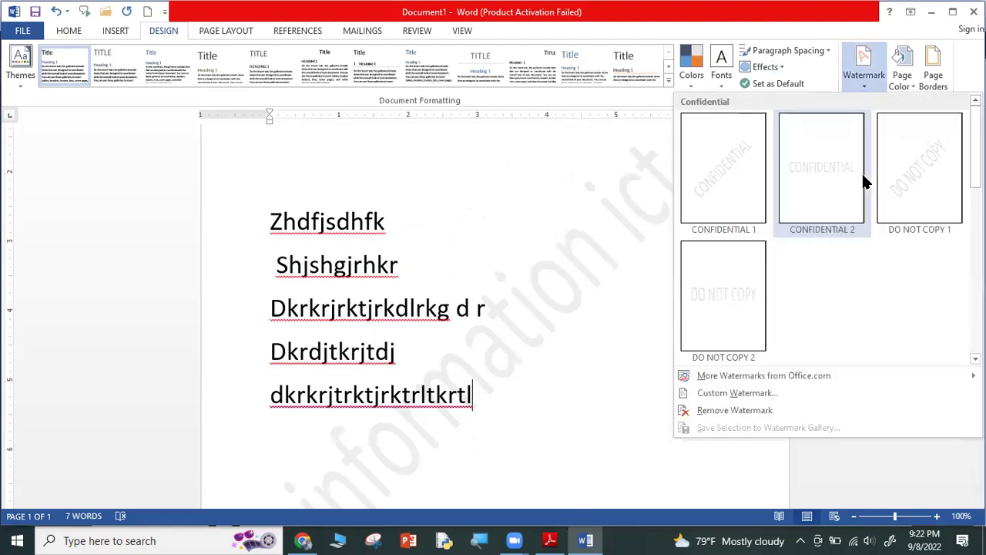
{"action": "left_click", "coordinate": [729, 394]}
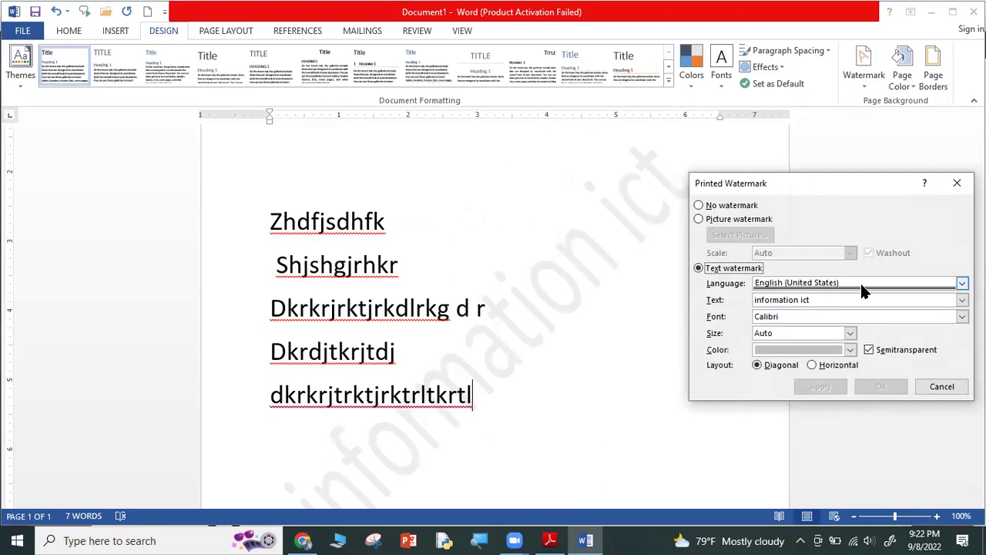
{"action": "left_click", "coordinate": [869, 350]}
{"action": "left_click", "coordinate": [804, 387]}
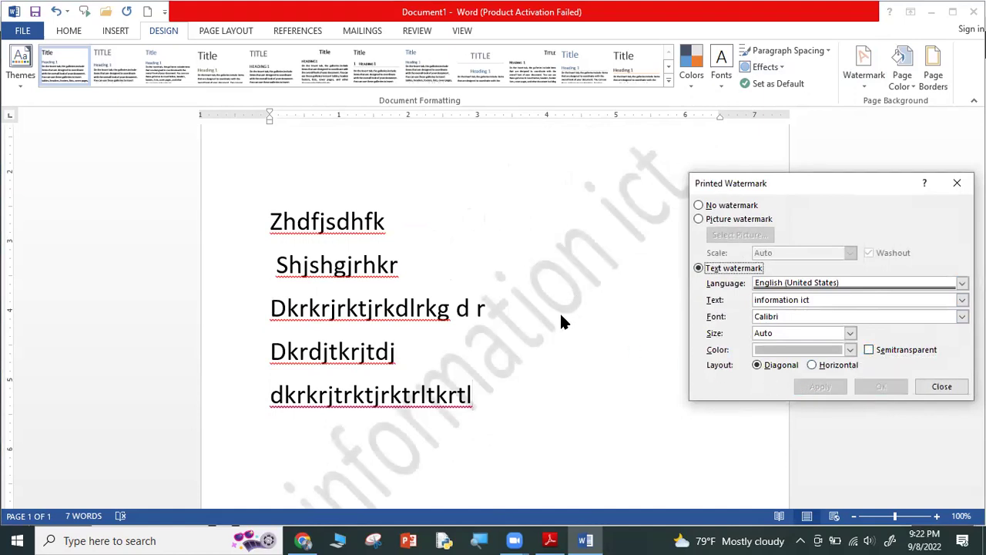
{"action": "left_click", "coordinate": [864, 346]}
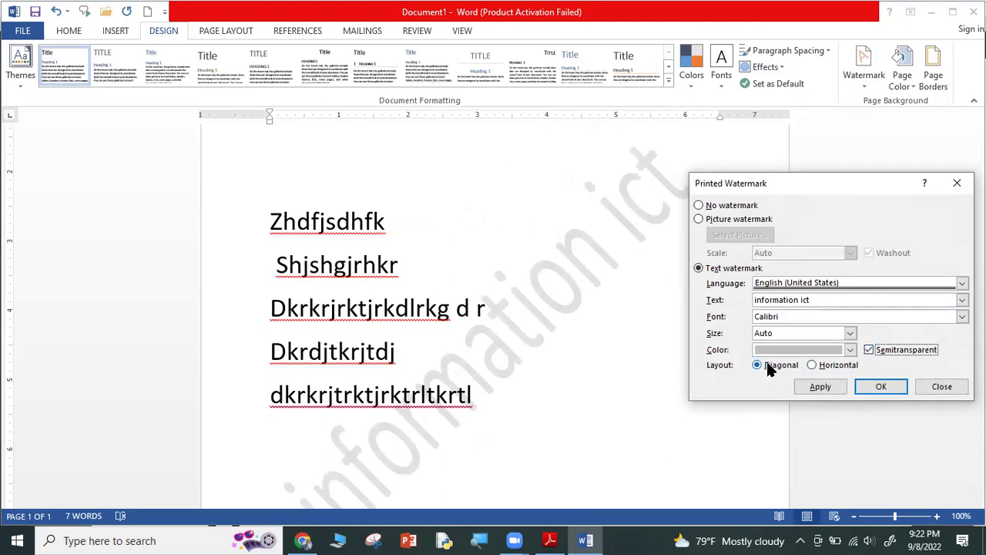
Step: Apply a horizontal layout, return to diagonal, and select Picture watermark
{"action": "left_click", "coordinate": [812, 365]}
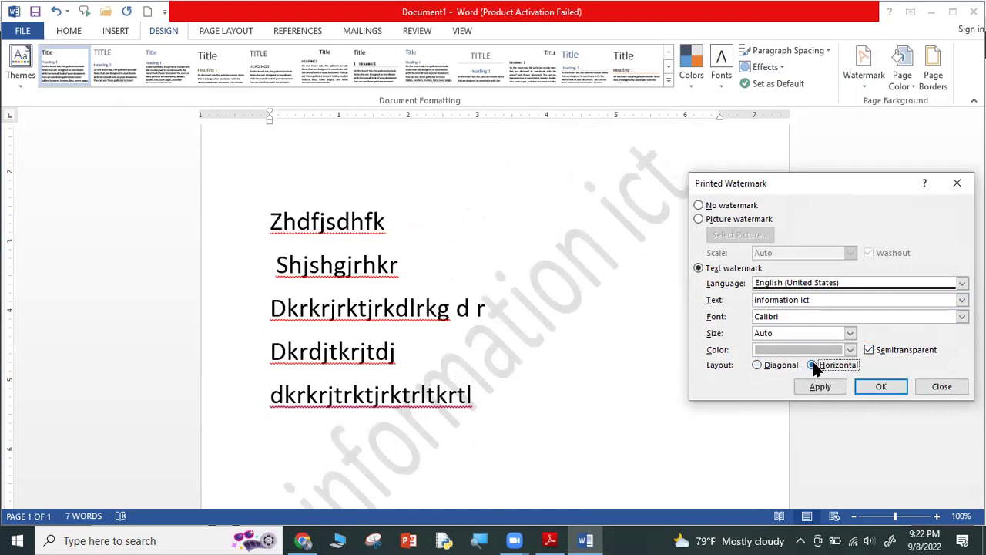
{"action": "left_click", "coordinate": [756, 365]}
{"action": "left_click", "coordinate": [810, 365]}
{"action": "left_click", "coordinate": [826, 385]}
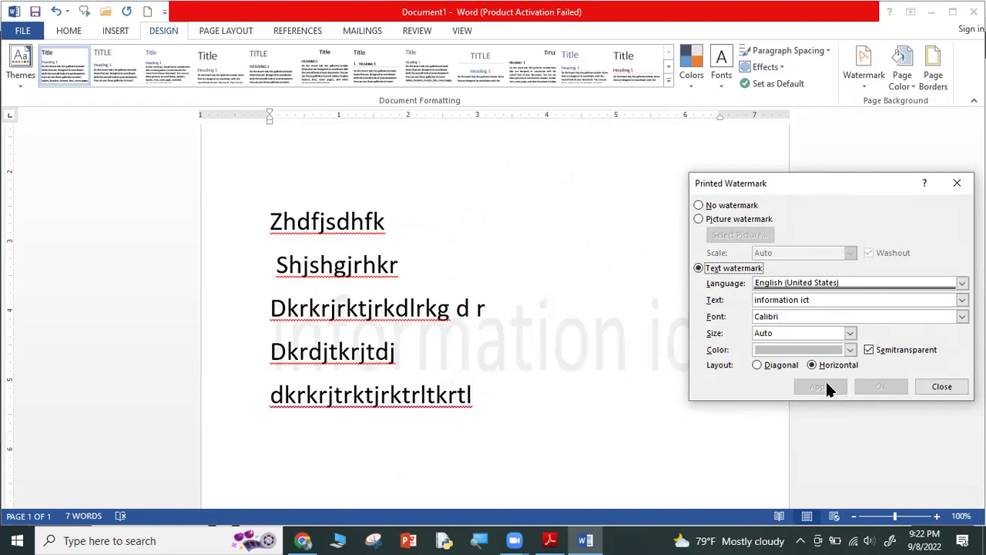
{"action": "left_click", "coordinate": [758, 365]}
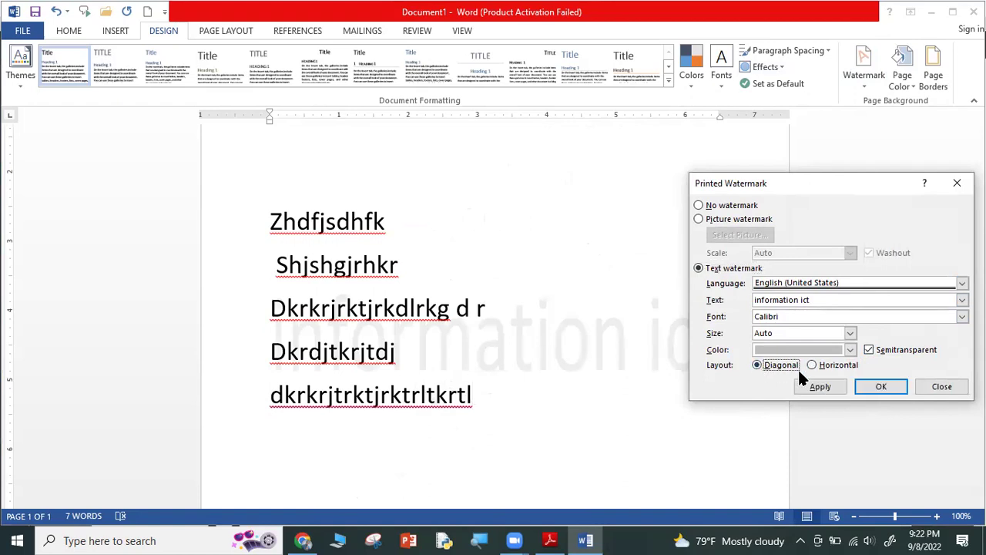
{"action": "left_click", "coordinate": [821, 386]}
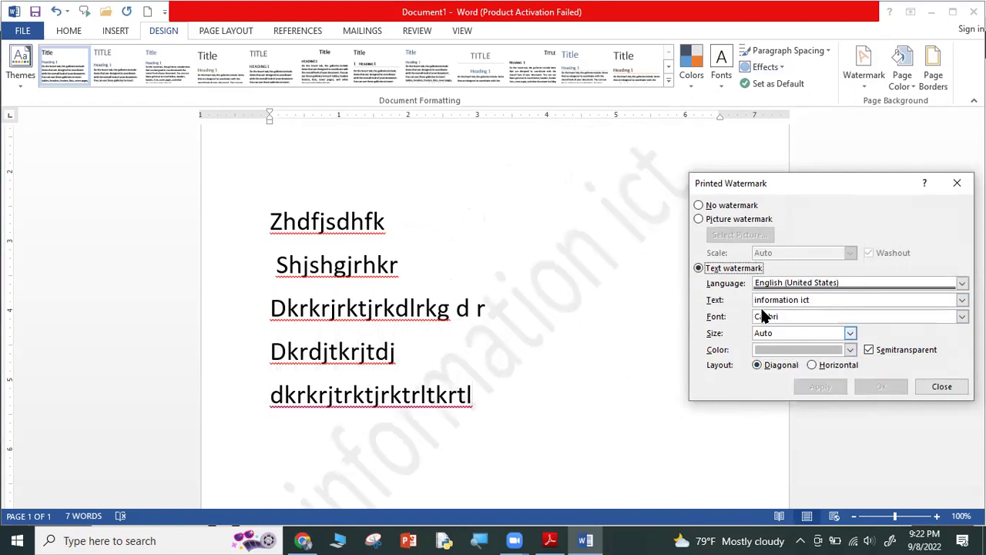
{"action": "left_click", "coordinate": [698, 219]}
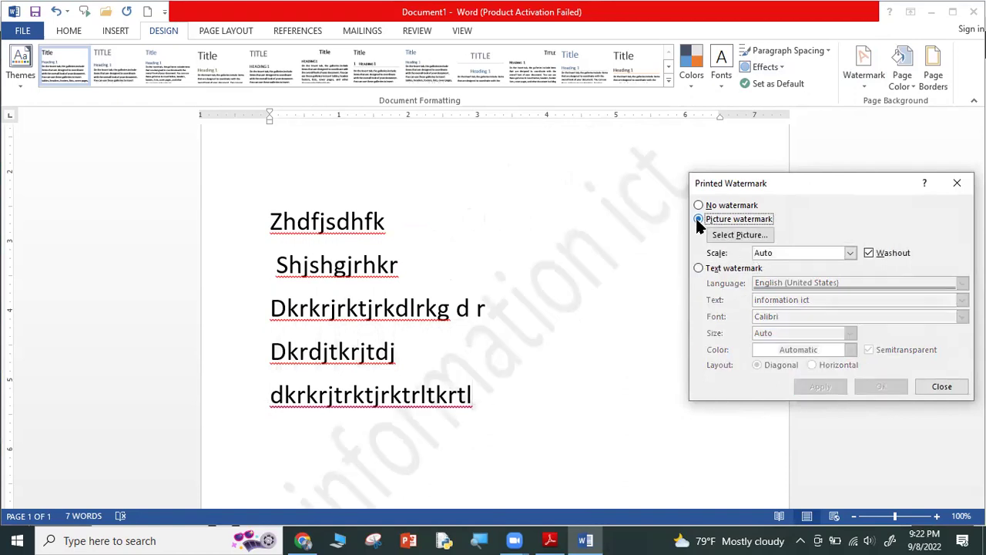
Step: Choose the ICT .jpg image from the Desktop as the picture watermark
{"action": "left_click", "coordinate": [735, 234]}
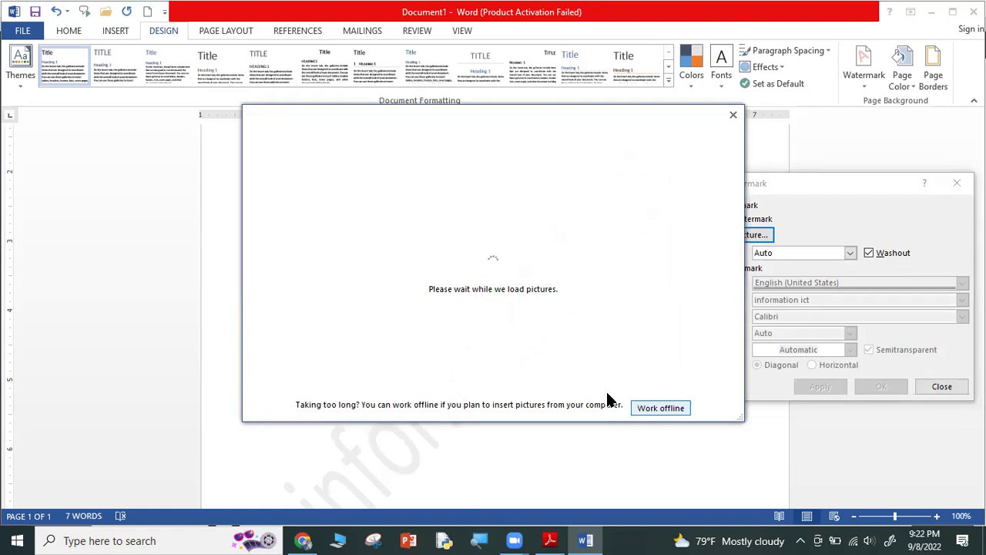
{"action": "left_click", "coordinate": [347, 193]}
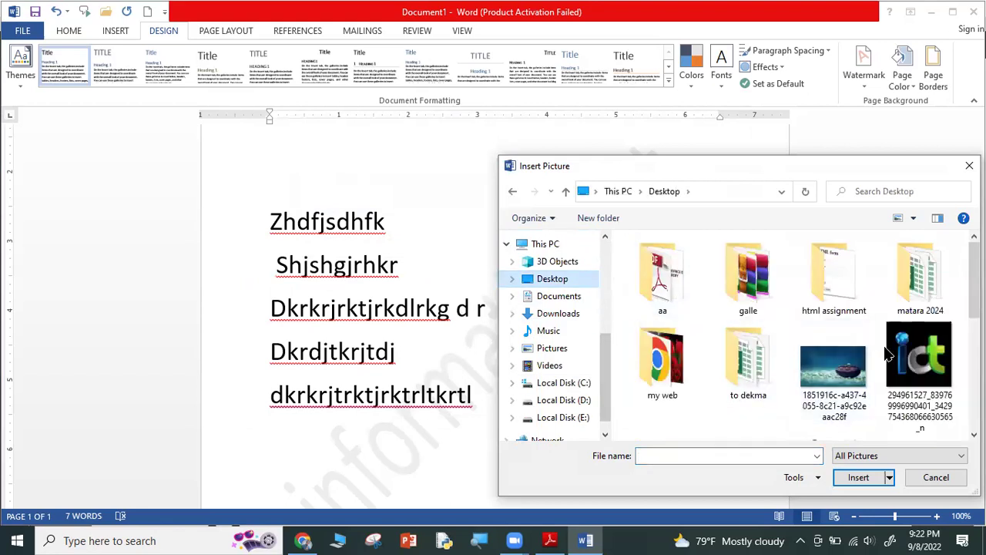
{"action": "left_click", "coordinate": [908, 368]}
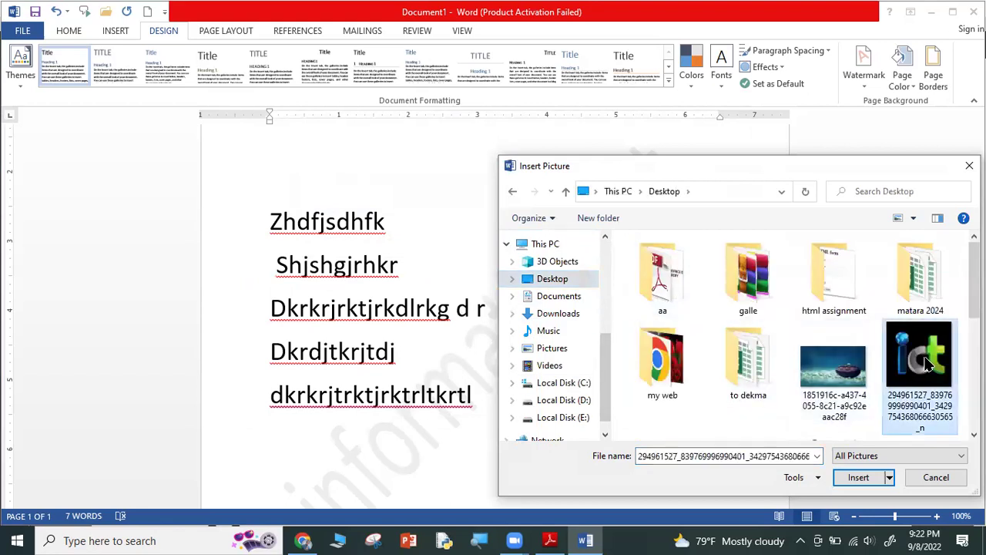
{"action": "left_click", "coordinate": [849, 477]}
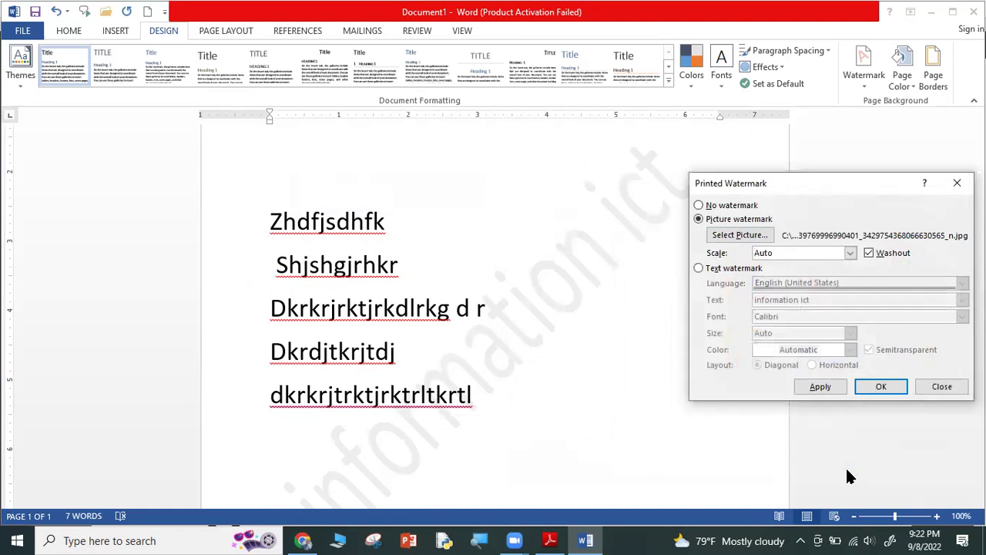
Step: Apply the ict picture watermark with Washout on at 200% scale, comparing it without Washout
{"action": "left_click", "coordinate": [820, 387]}
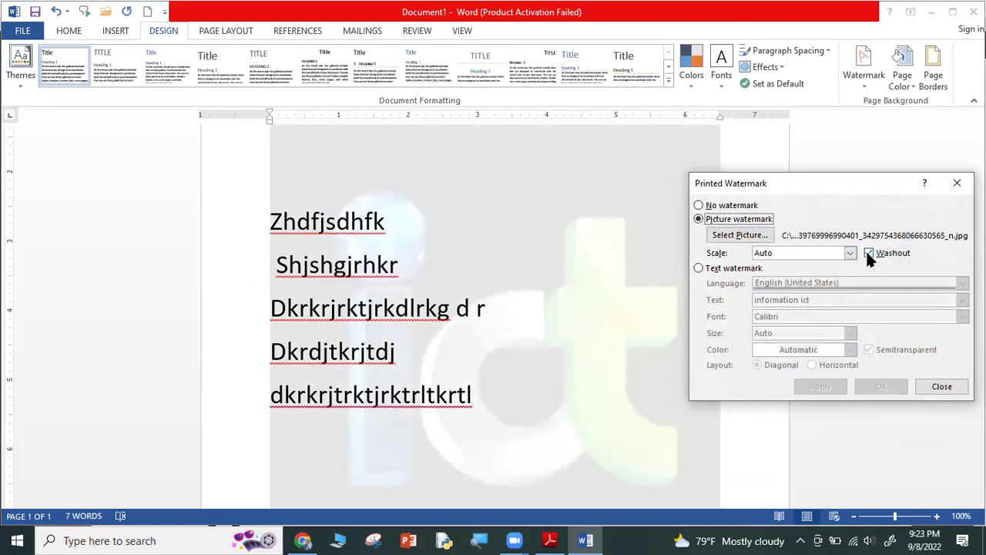
{"action": "left_click", "coordinate": [869, 252]}
{"action": "left_click", "coordinate": [808, 389]}
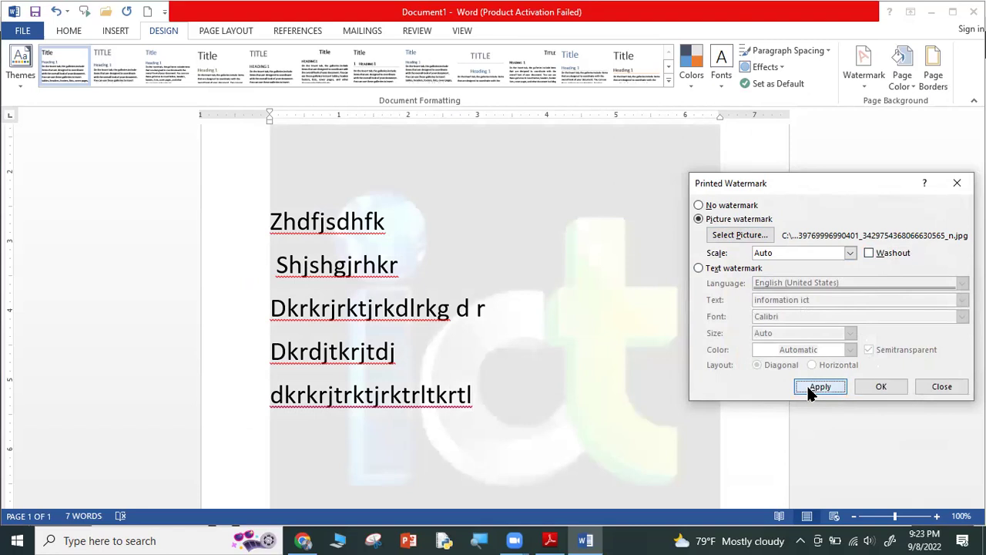
{"action": "left_click", "coordinate": [868, 253]}
{"action": "left_click", "coordinate": [849, 254]}
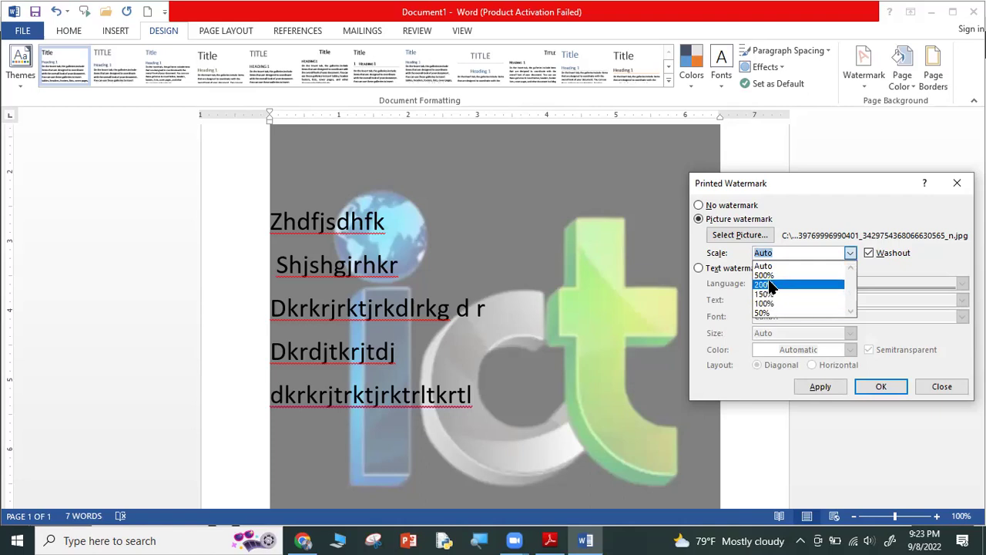
{"action": "left_click", "coordinate": [769, 285]}
{"action": "left_click", "coordinate": [816, 385]}
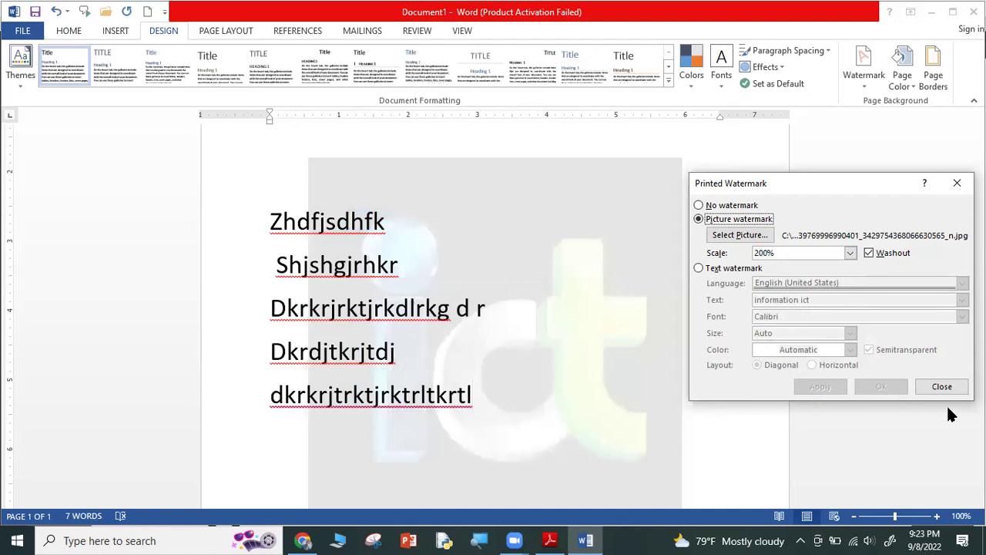
{"action": "left_click", "coordinate": [942, 384]}
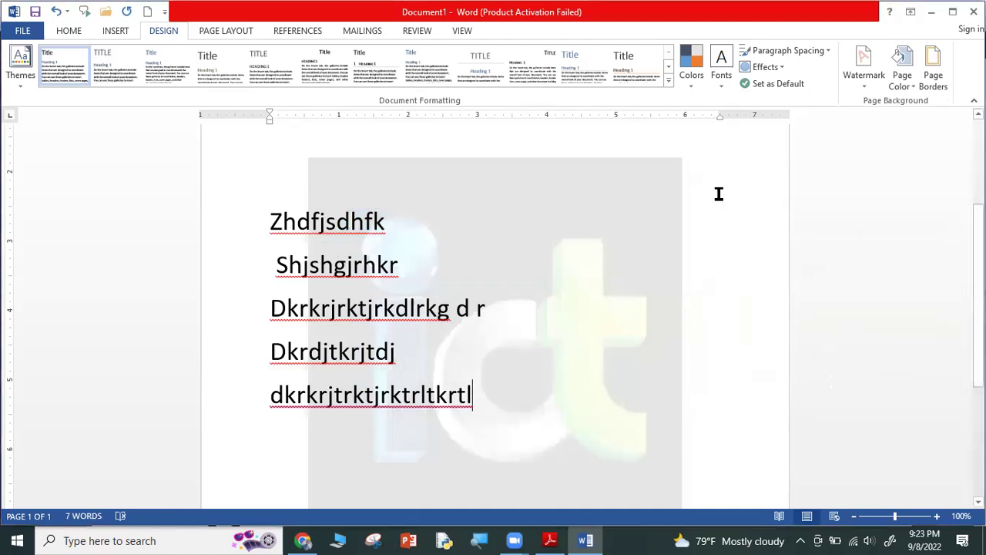
{"action": "left_click", "coordinate": [853, 90]}
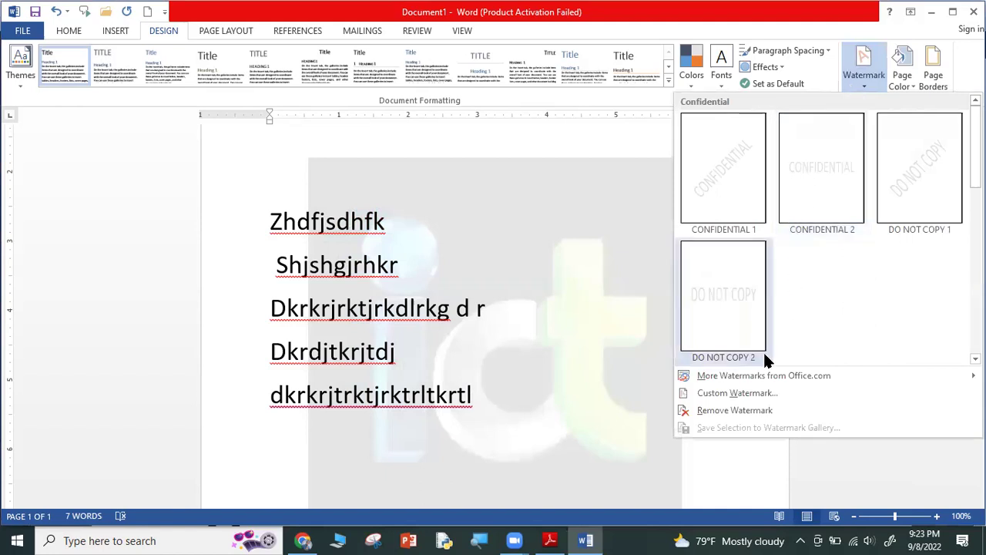
Step: Remove the ict picture watermark and bring up the Page Color palette
{"action": "left_click", "coordinate": [702, 411]}
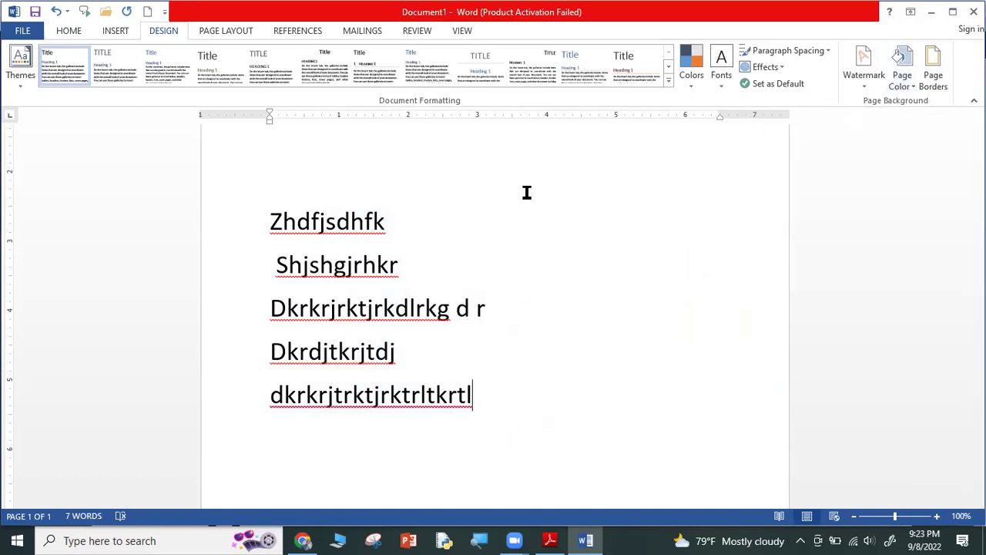
{"action": "left_click", "coordinate": [903, 81]}
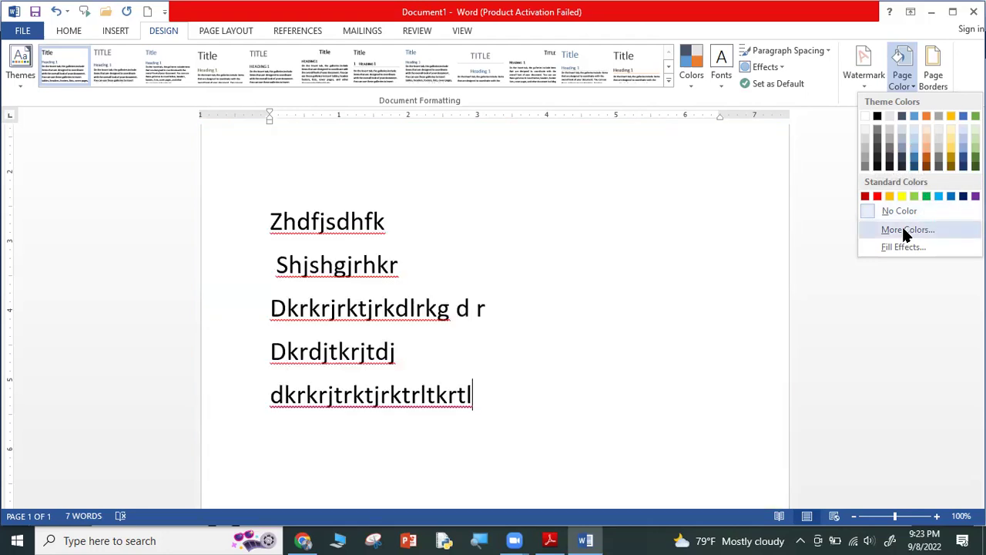
Step: In Fill Effects, make the page gradient two colours: red and orange
{"action": "left_click", "coordinate": [896, 248]}
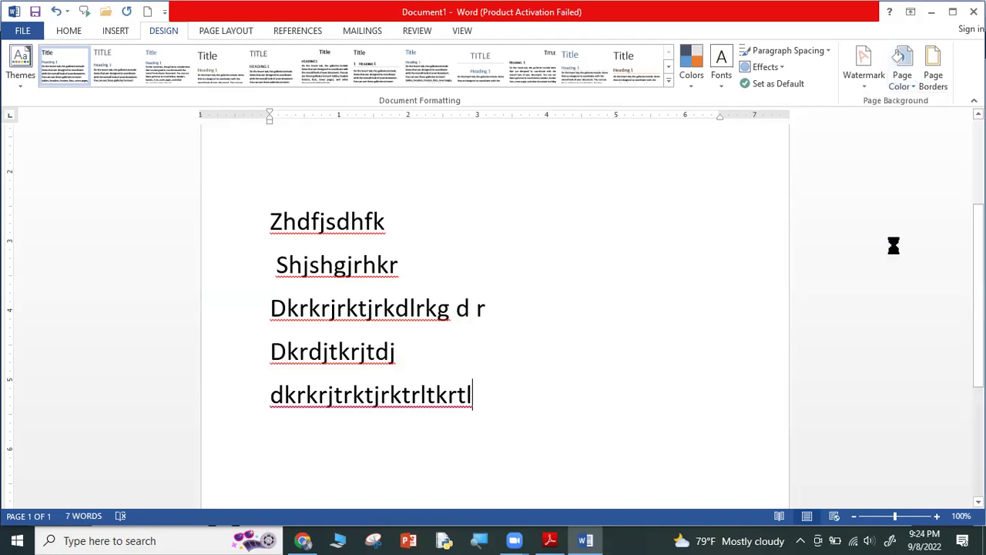
{"action": "left_click", "coordinate": [376, 305]}
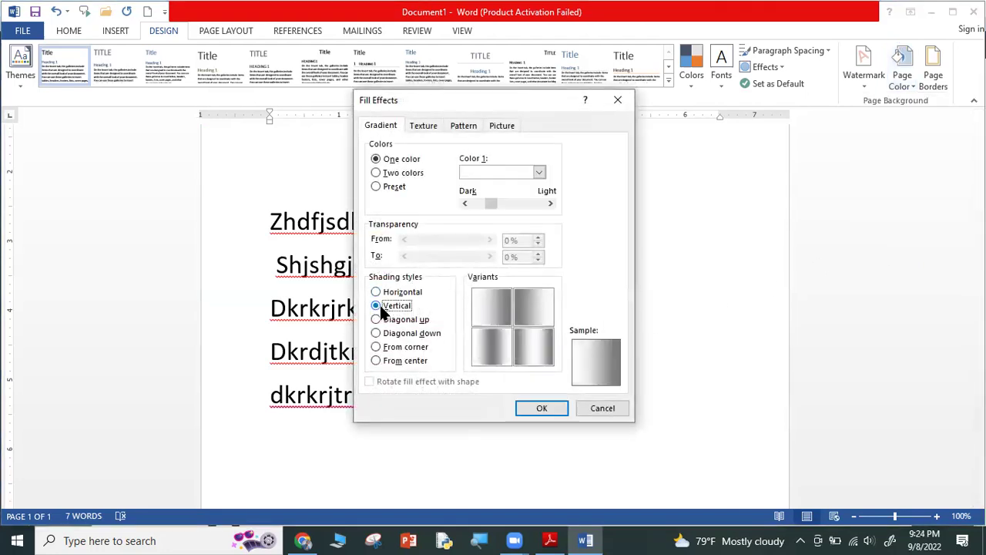
{"action": "left_click", "coordinate": [377, 173]}
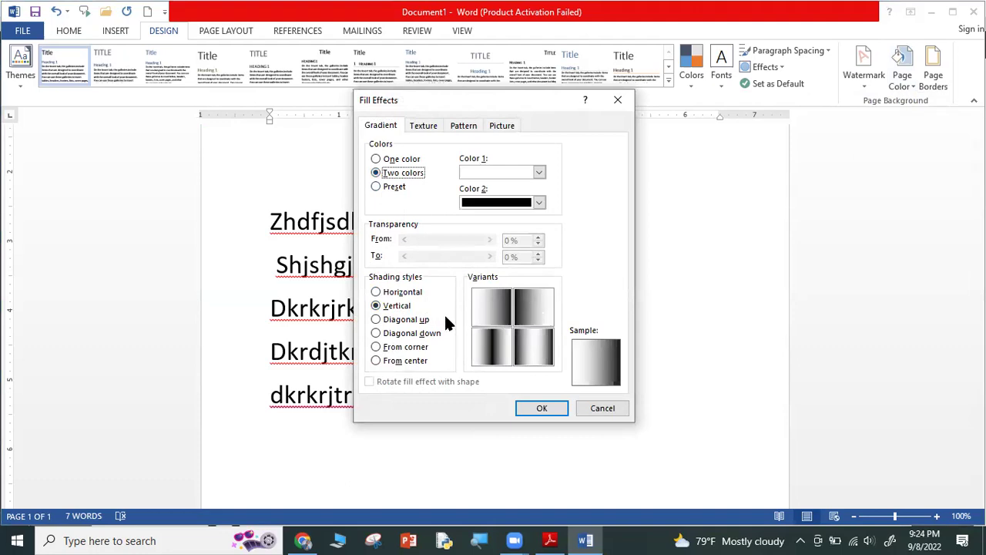
{"action": "left_click", "coordinate": [376, 319]}
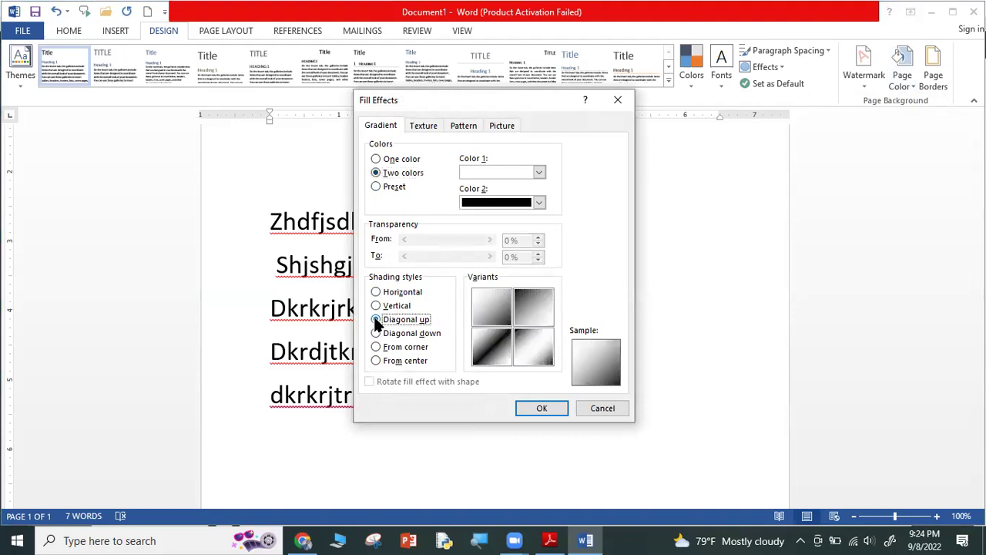
{"action": "left_click", "coordinate": [538, 172]}
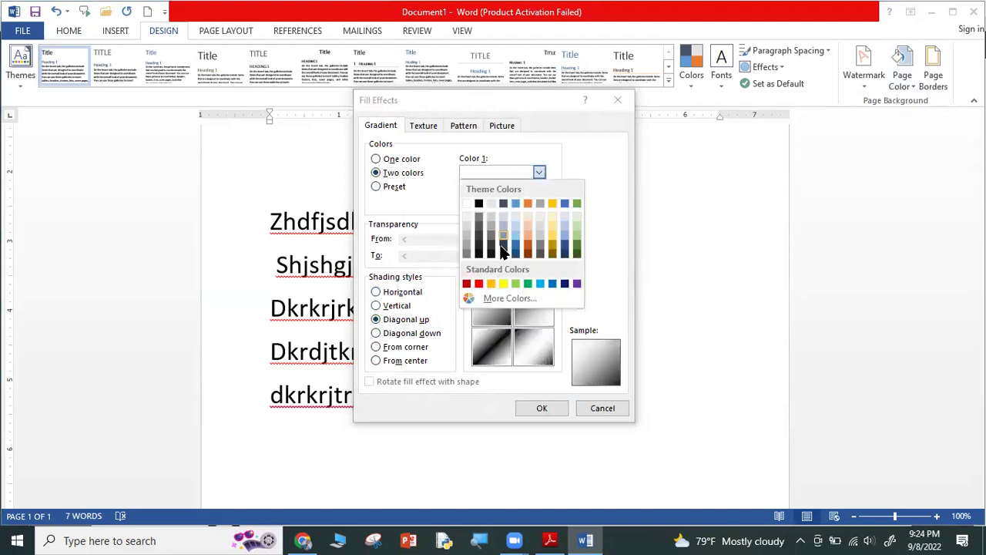
{"action": "left_click", "coordinate": [478, 284]}
{"action": "left_click", "coordinate": [538, 202]}
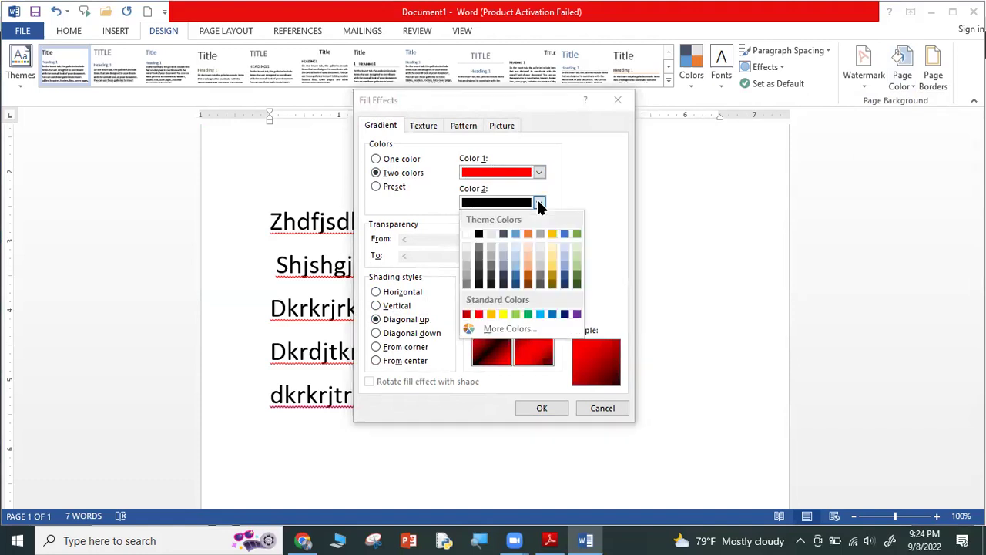
{"action": "left_click", "coordinate": [491, 313]}
Step: Compare gradient directions, then apply From corner shading to the page background
{"action": "left_click", "coordinate": [387, 306]}
{"action": "left_click", "coordinate": [389, 292]}
{"action": "left_click", "coordinate": [401, 332]}
{"action": "left_click", "coordinate": [404, 320]}
{"action": "left_click", "coordinate": [406, 347]}
{"action": "left_click", "coordinate": [541, 408]}
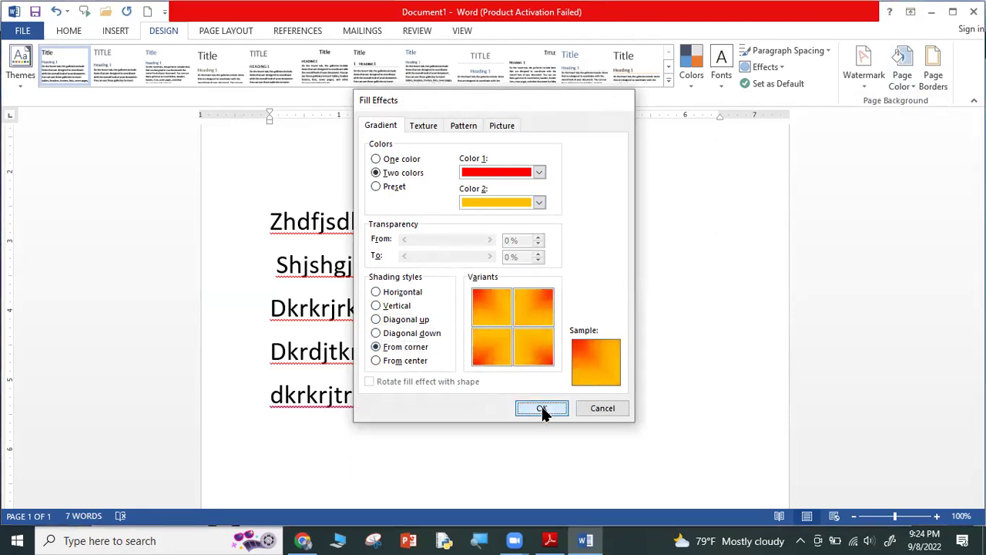
Step: Scroll down the red-orange gradient page and reopen Page Color > Fill Effects
{"action": "scroll", "coordinate": [732, 308], "scroll_direction": "down", "scroll_amount": 3}
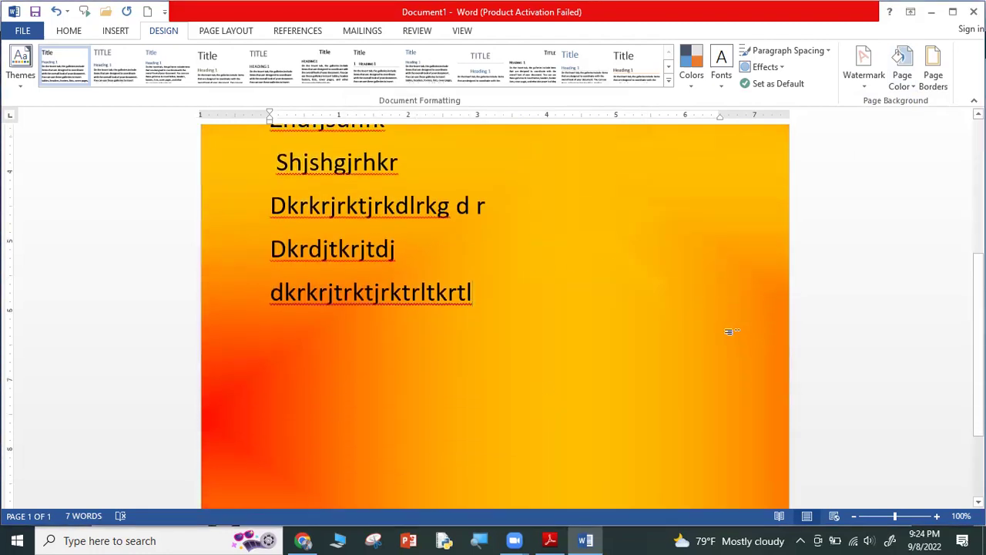
{"action": "scroll", "coordinate": [726, 331], "scroll_direction": "down", "scroll_amount": 2}
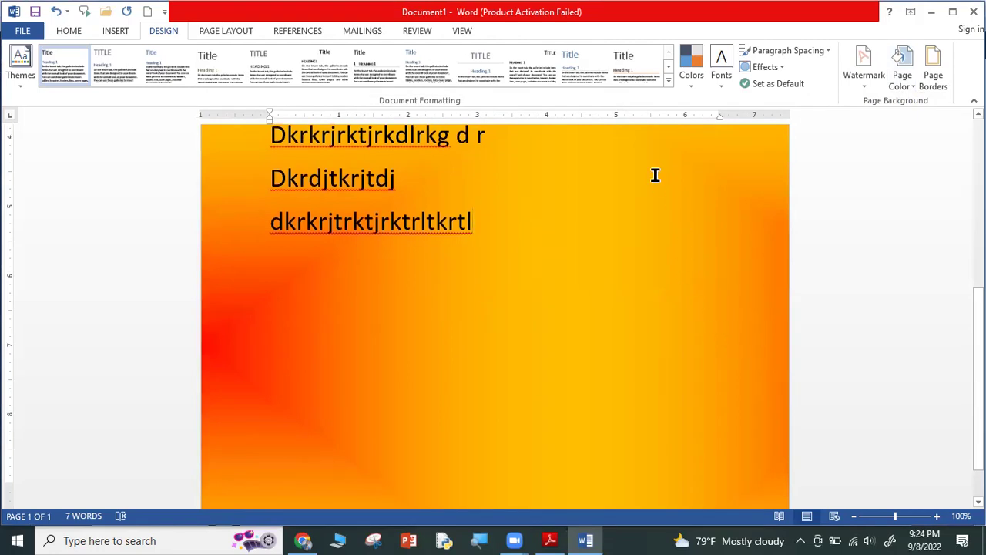
{"action": "left_click", "coordinate": [904, 83]}
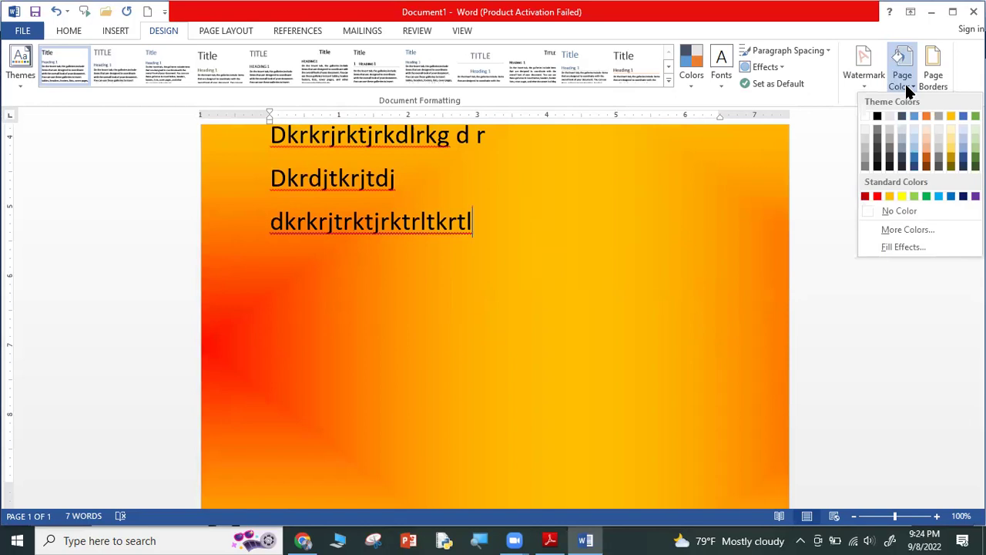
{"action": "left_click", "coordinate": [849, 146]}
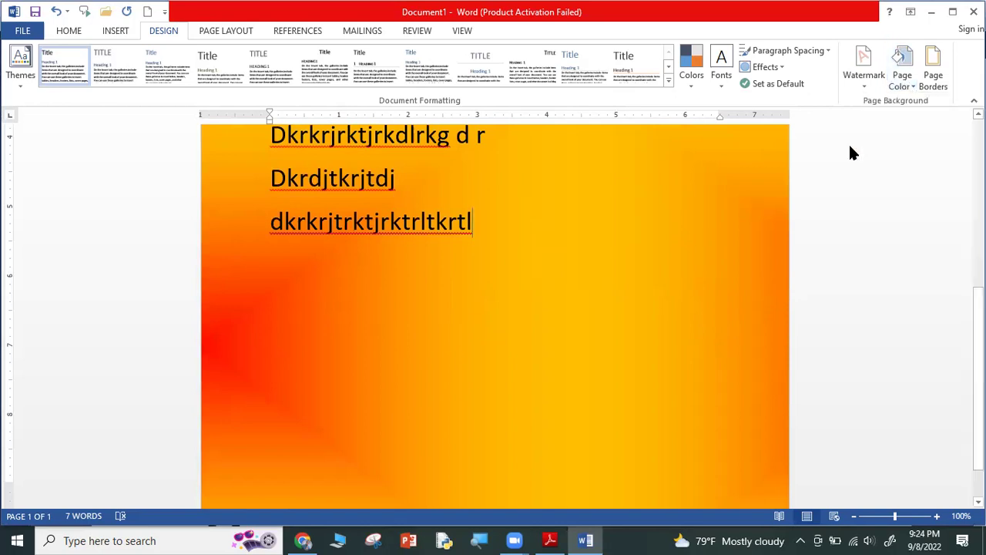
{"action": "left_click", "coordinate": [902, 86]}
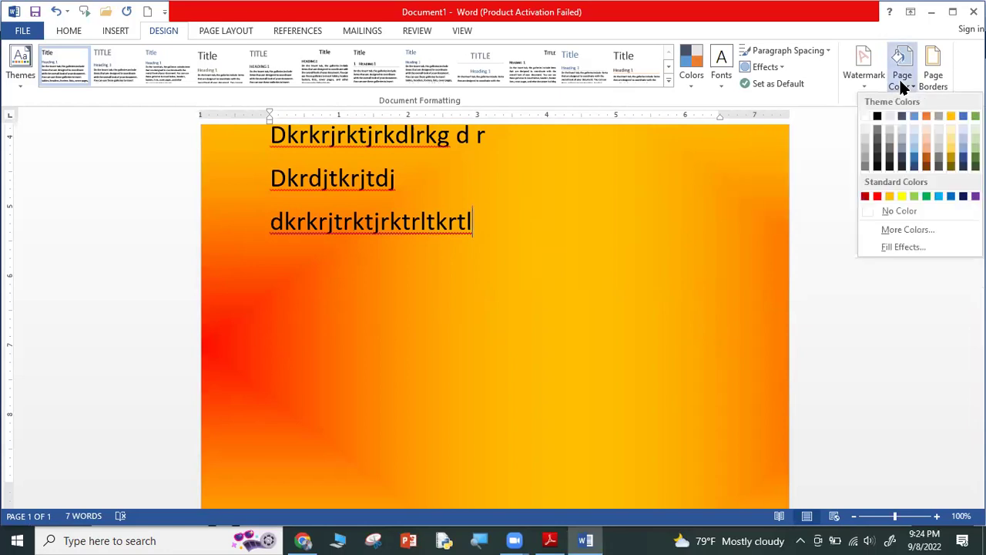
{"action": "left_click", "coordinate": [906, 247]}
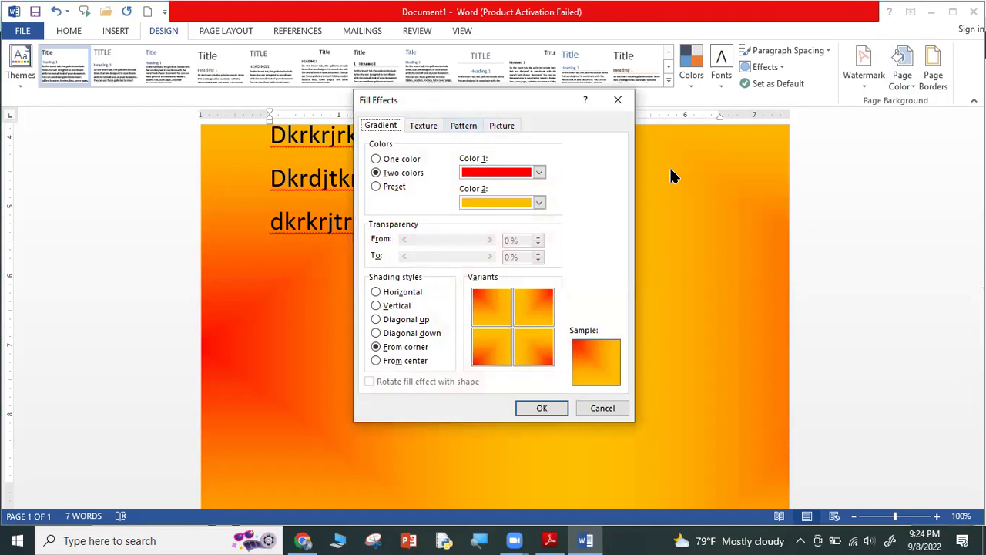
Step: Choose the Water droplets texture in Fill Effects and confirm it
{"action": "key", "text": "ctrl+Tab"}
{"action": "key", "text": "ctrl+Tab"}
{"action": "key", "text": "ctrl+Tab"}
{"action": "key", "text": "ctrl+Tab"}
{"action": "key", "text": "ctrl+Tab"}
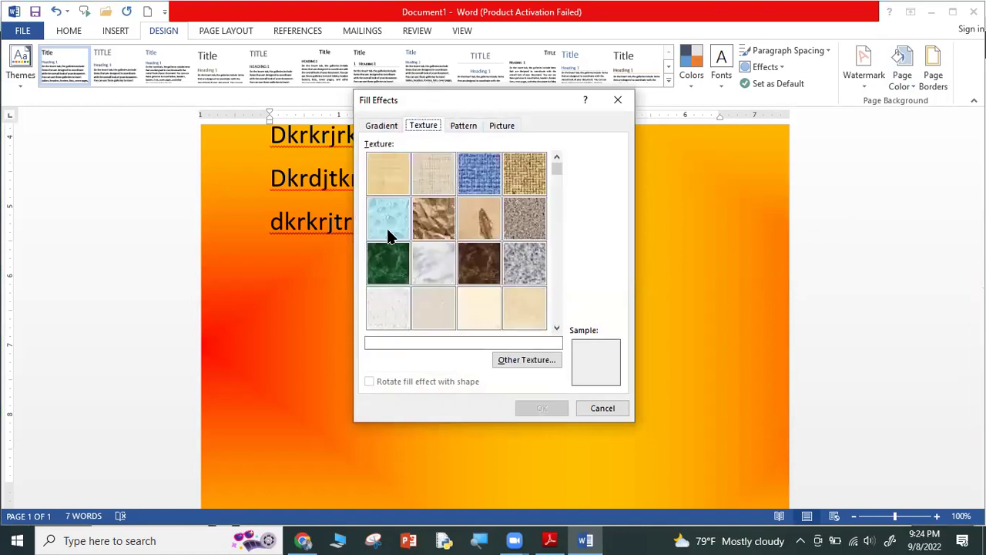
{"action": "left_click", "coordinate": [388, 236]}
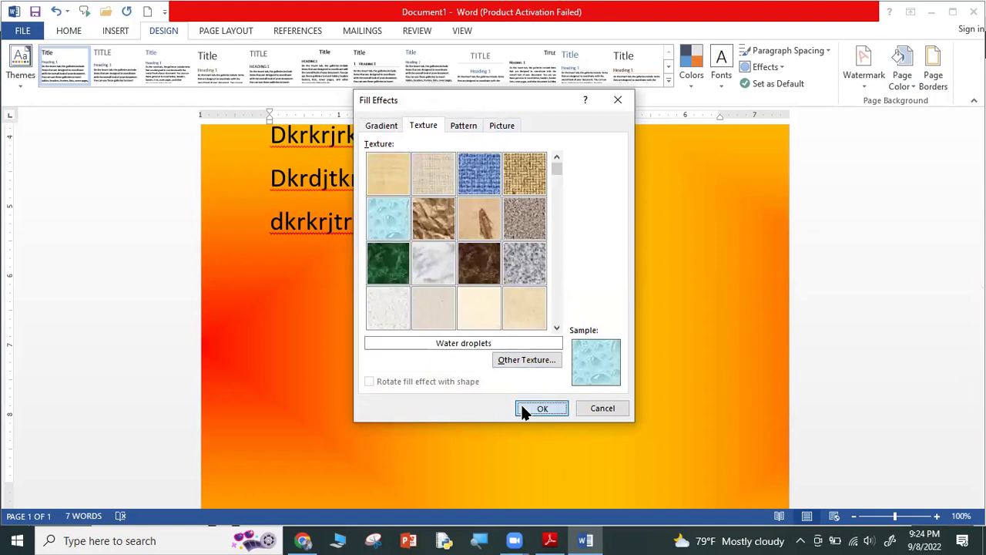
{"action": "left_click", "coordinate": [523, 406]}
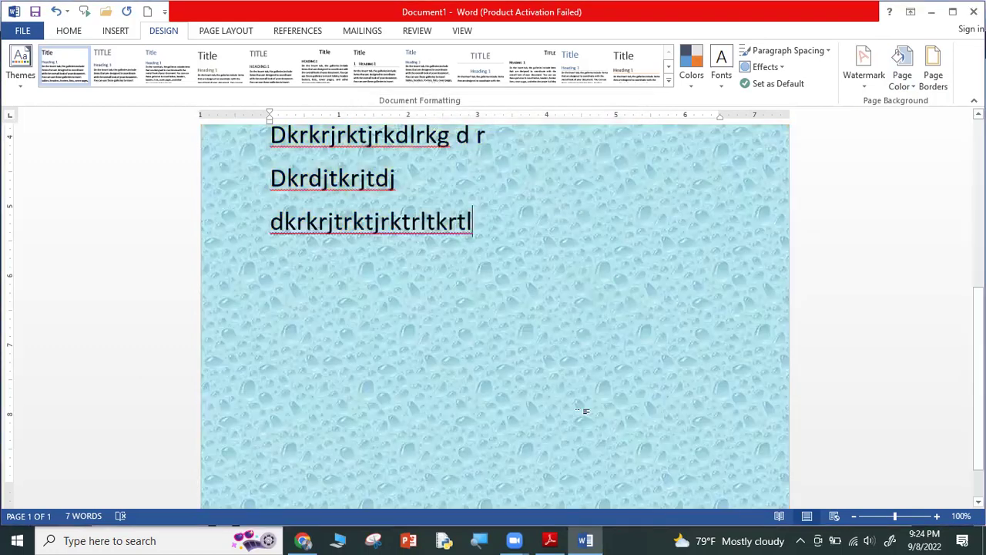
Step: In Borders and Shading, set up a Shadow page border with a thick single 3 pt line
{"action": "left_click", "coordinate": [933, 77]}
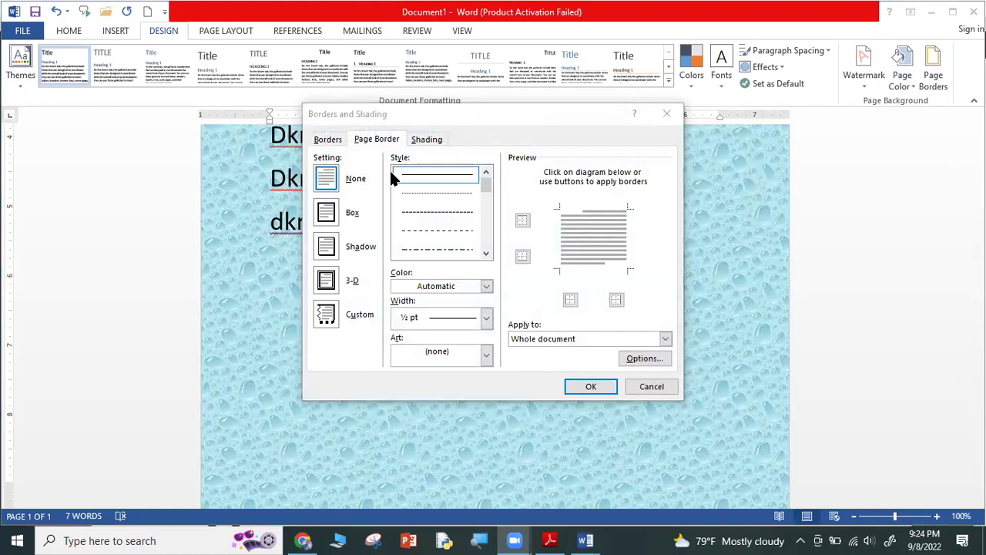
{"action": "left_click", "coordinate": [325, 141]}
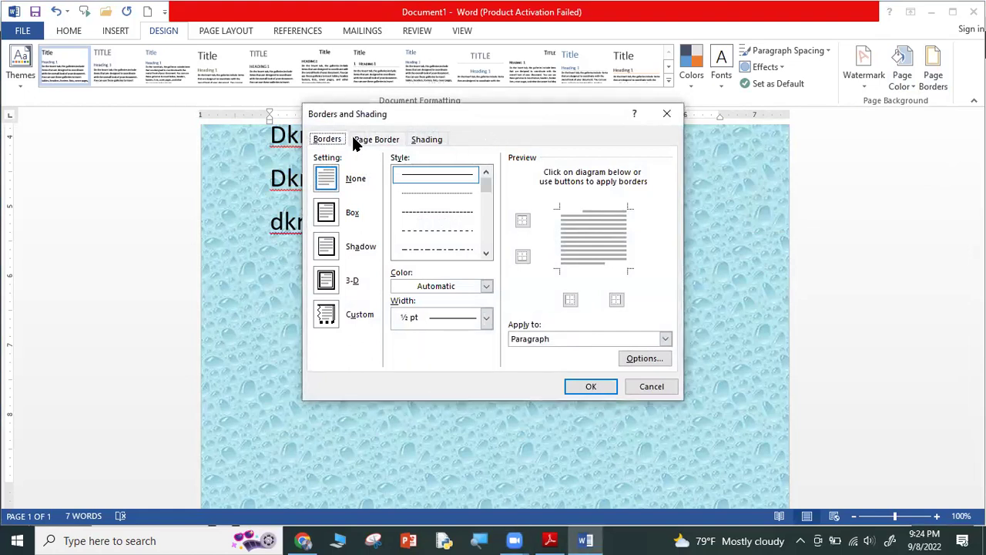
{"action": "left_click", "coordinate": [365, 140]}
{"action": "left_click", "coordinate": [328, 142]}
{"action": "left_click", "coordinate": [361, 144]}
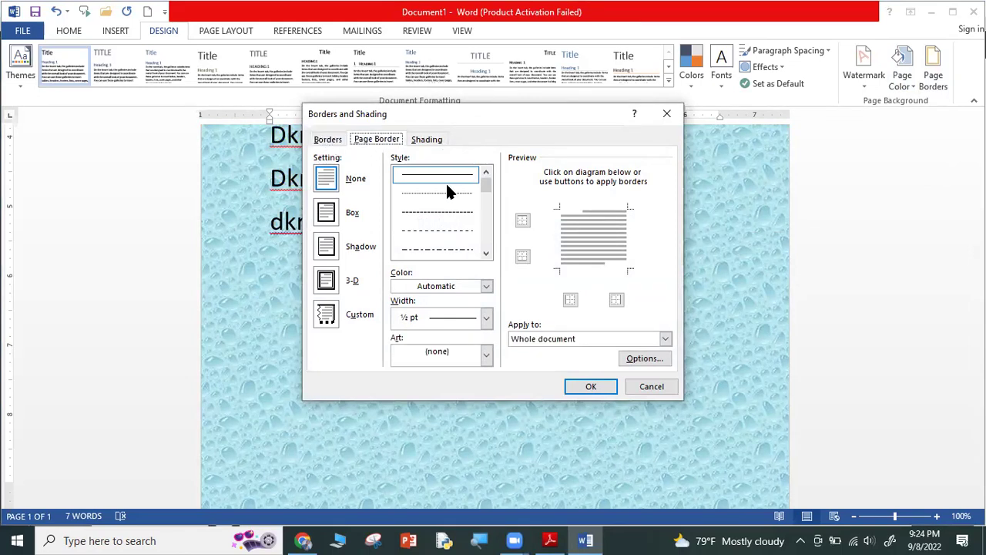
{"action": "left_click", "coordinate": [326, 214]}
{"action": "left_click", "coordinate": [326, 284]}
{"action": "left_click", "coordinate": [329, 248]}
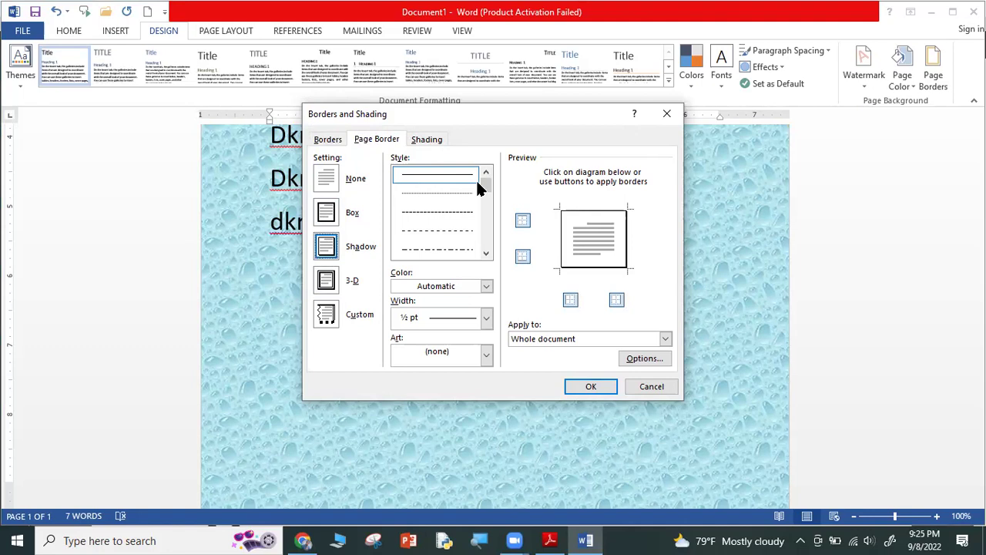
{"action": "left_click", "coordinate": [485, 252]}
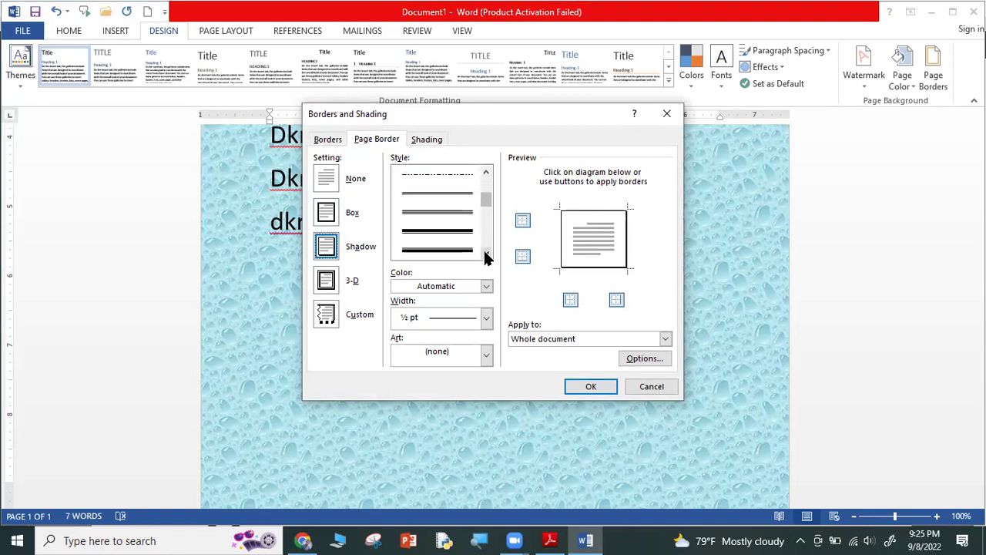
{"action": "left_click", "coordinate": [433, 232]}
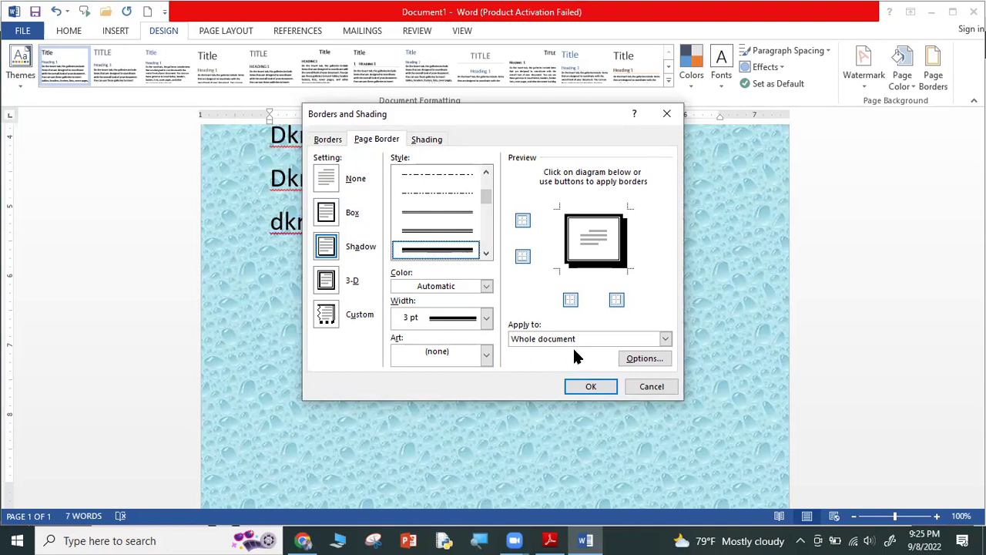
Step: Try the Apply to options, settle on Whole document, and confirm the shadow page border
{"action": "left_click", "coordinate": [665, 339]}
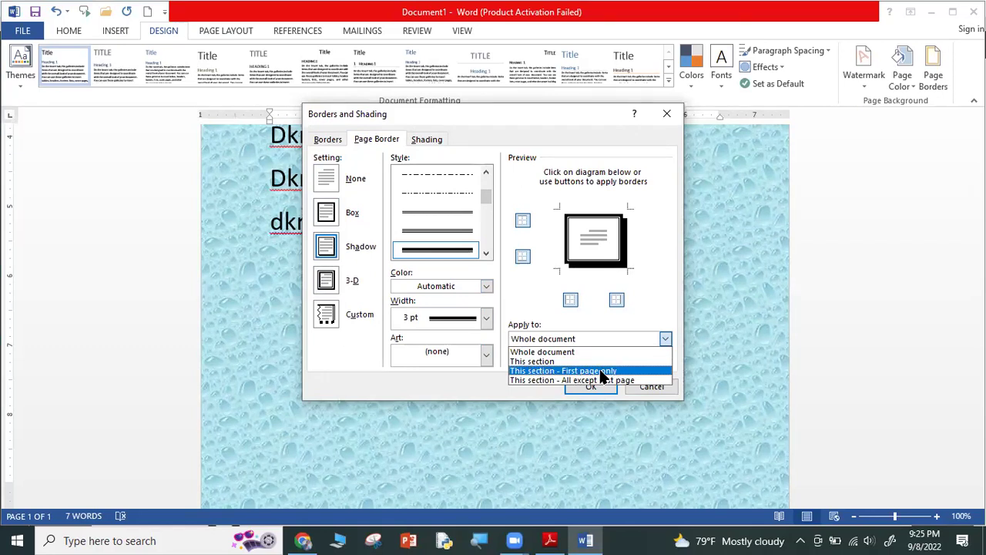
{"action": "left_click", "coordinate": [604, 376]}
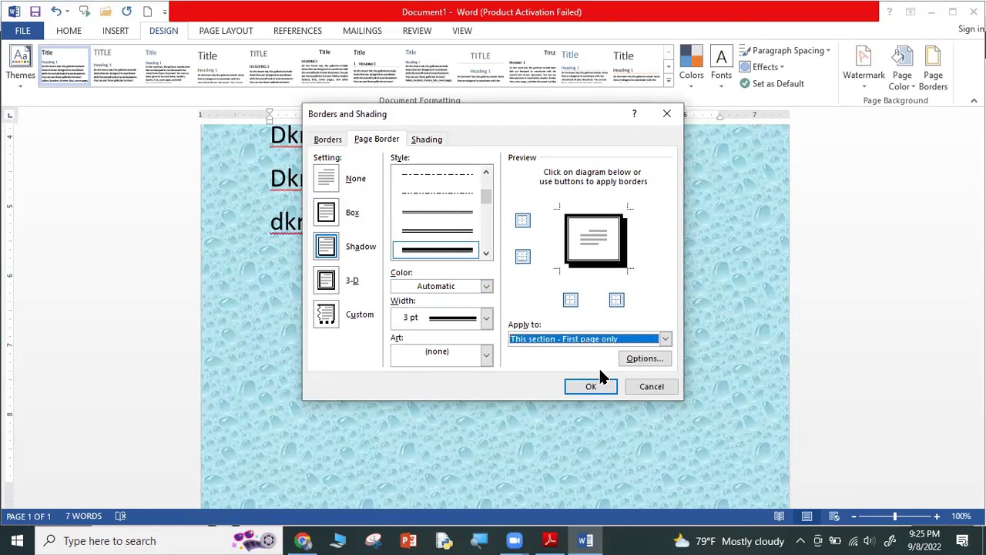
{"action": "left_click", "coordinate": [666, 337]}
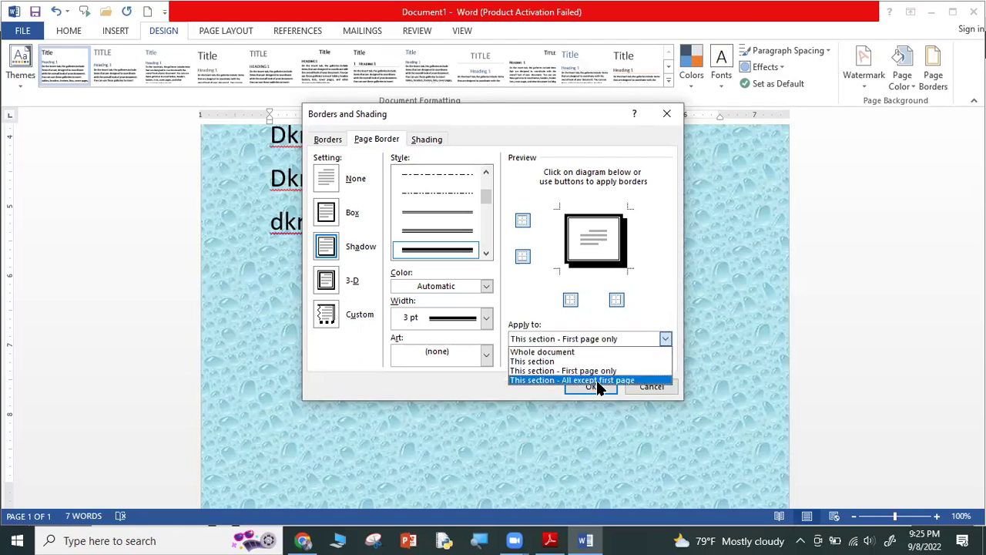
{"action": "left_click", "coordinate": [540, 378]}
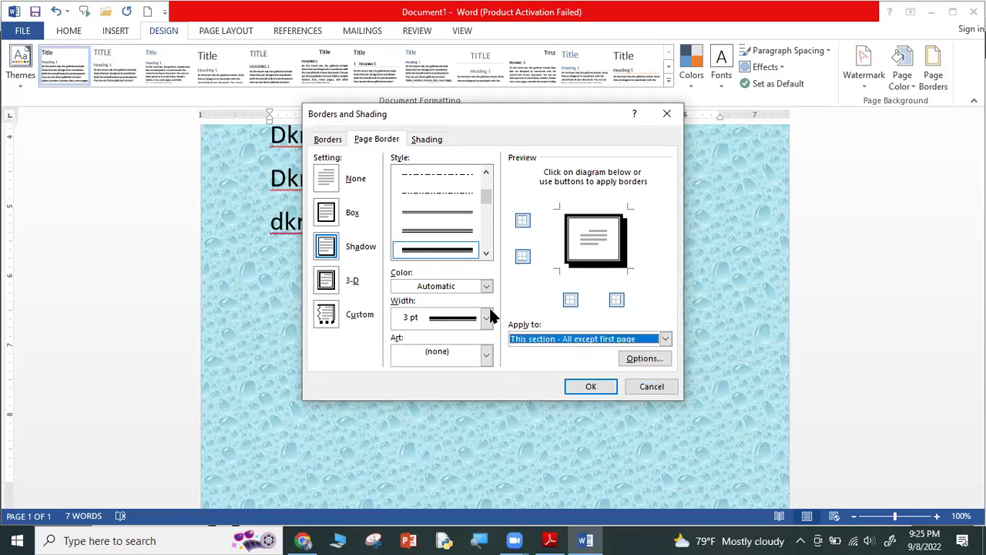
{"action": "left_click", "coordinate": [666, 339]}
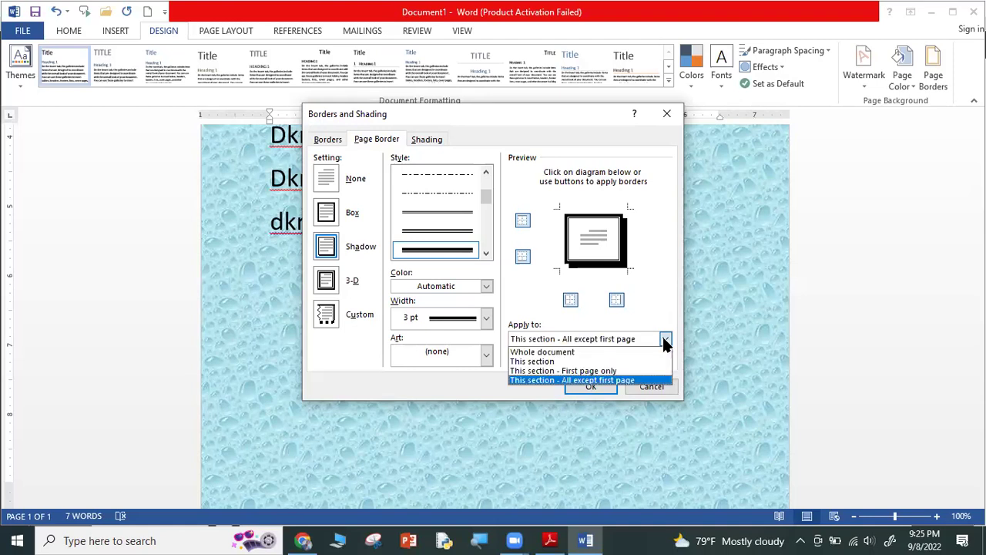
{"action": "left_click", "coordinate": [566, 353]}
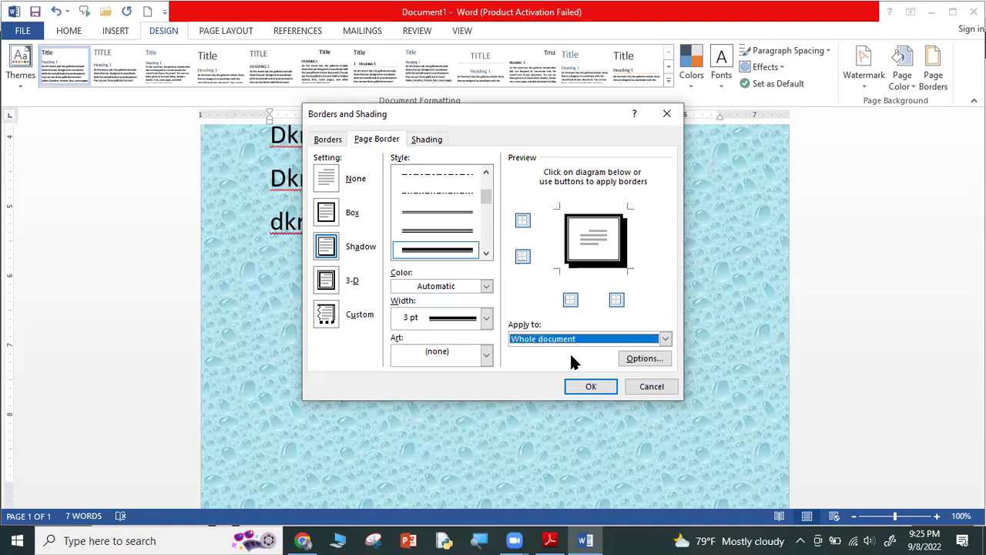
{"action": "left_click", "coordinate": [665, 339]}
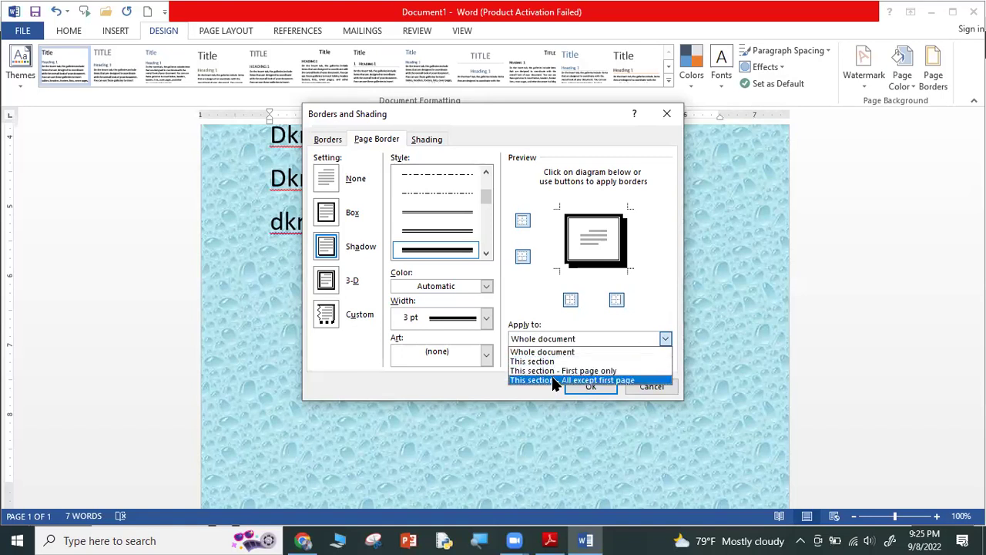
{"action": "left_click", "coordinate": [664, 340]}
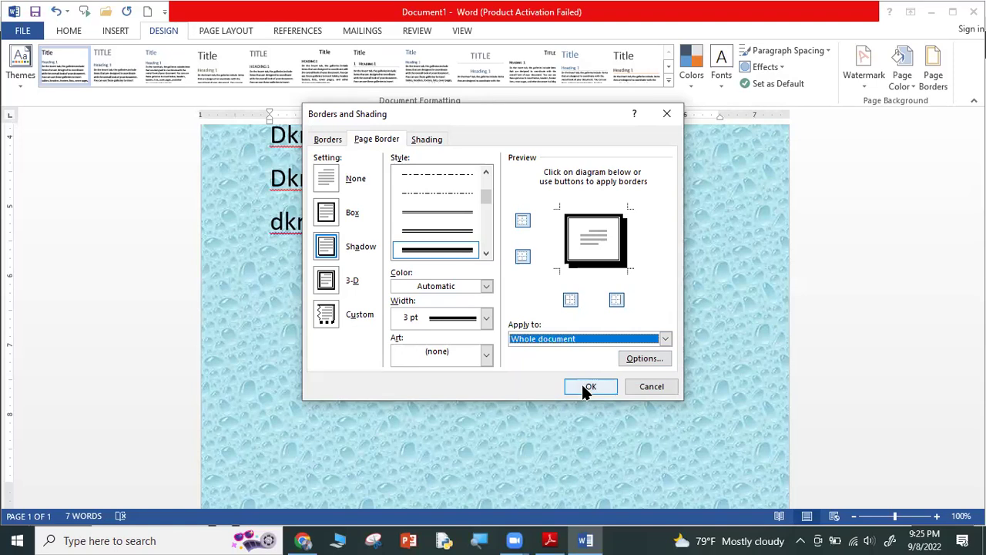
{"action": "left_click", "coordinate": [583, 387]}
Step: Add a second bordered page with Ctrl+Enter after the text, then return to the Adobe Reader tutorial
{"action": "scroll", "coordinate": [647, 319], "scroll_direction": "up", "scroll_amount": 1}
{"action": "scroll", "coordinate": [621, 326], "scroll_direction": "up", "scroll_amount": 3}
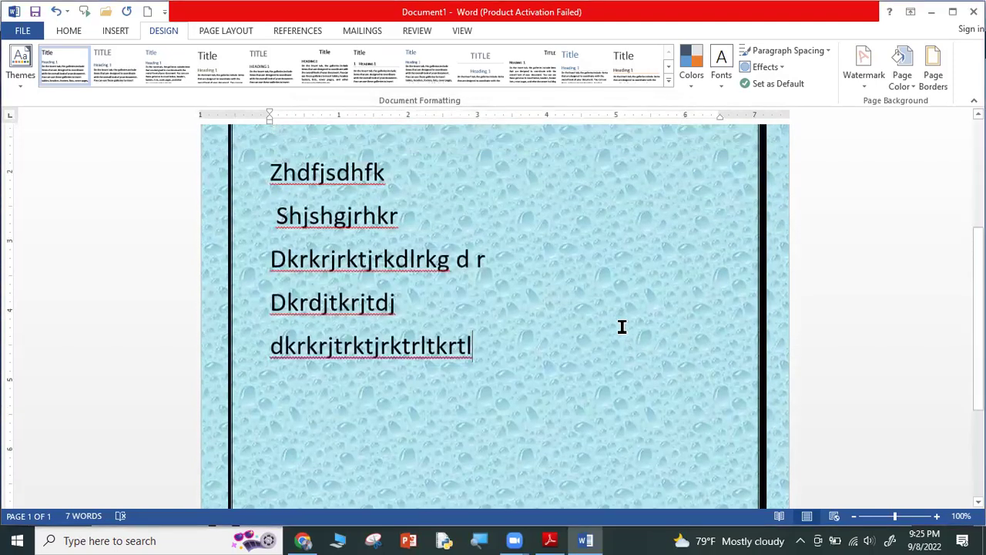
{"action": "scroll", "coordinate": [621, 326], "scroll_direction": "up", "scroll_amount": 3}
{"action": "scroll", "coordinate": [621, 326], "scroll_direction": "up", "scroll_amount": 3}
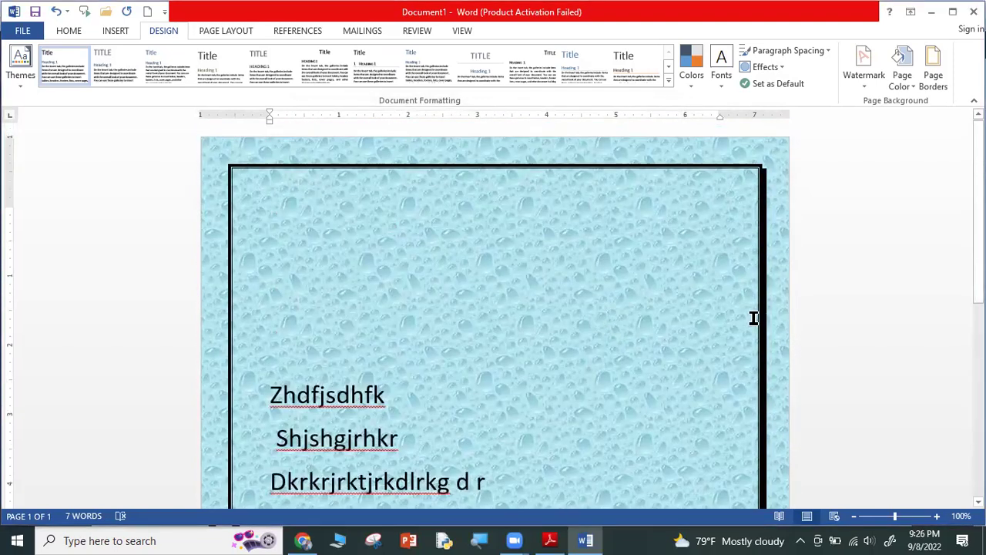
{"action": "scroll", "coordinate": [655, 318], "scroll_direction": "down", "scroll_amount": 3}
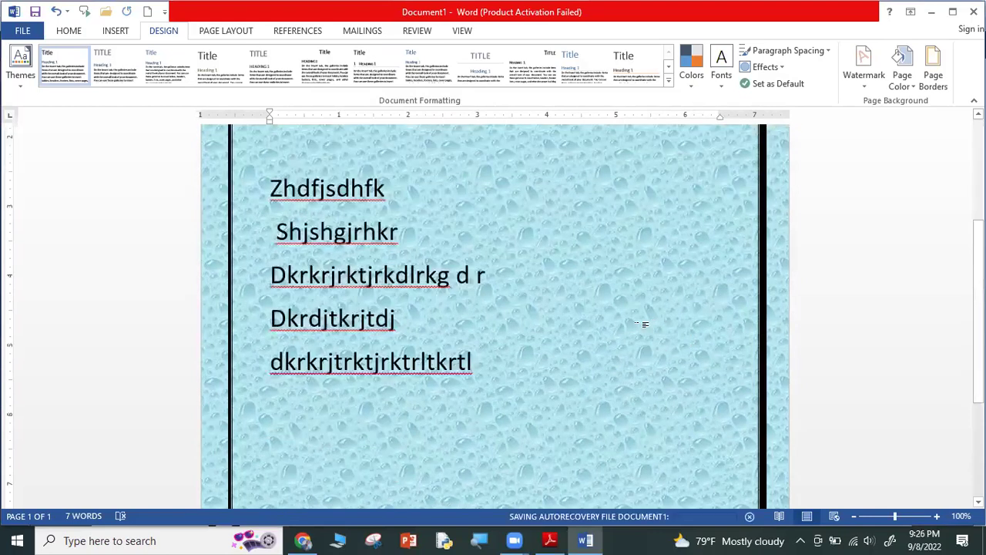
{"action": "scroll", "coordinate": [643, 323], "scroll_direction": "down", "scroll_amount": 3}
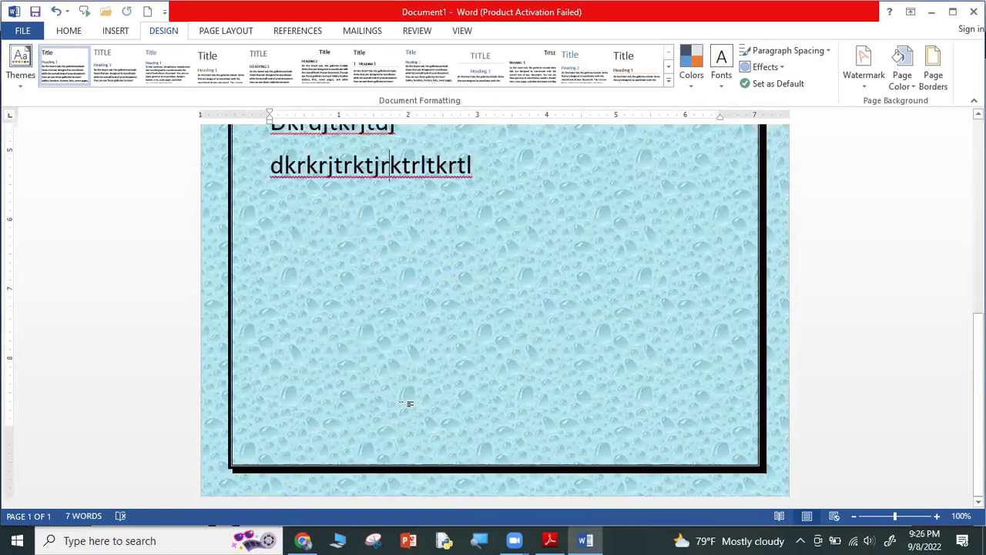
{"action": "double_click", "coordinate": [340, 368]}
{"action": "key", "text": "ctrl+Return"}
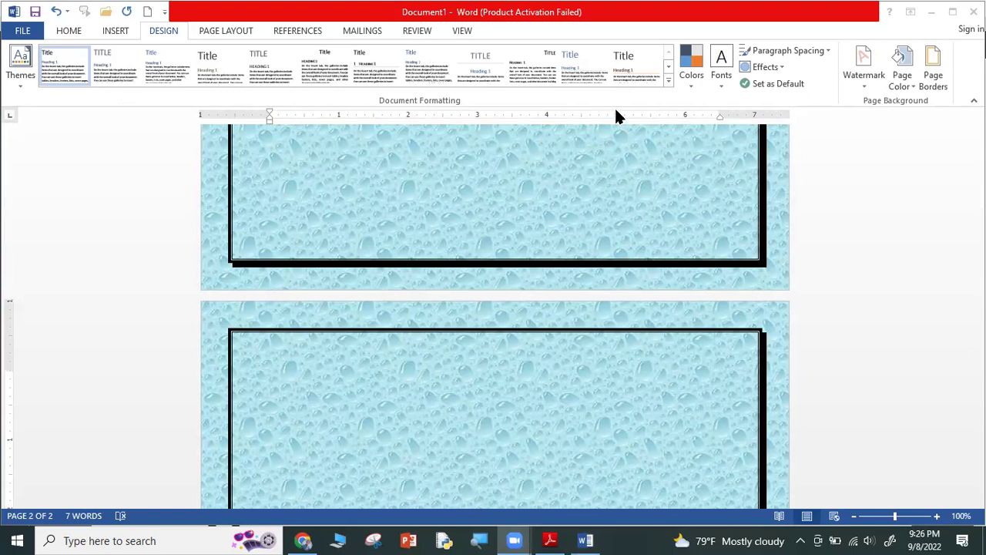
{"action": "left_click", "coordinate": [550, 540]}
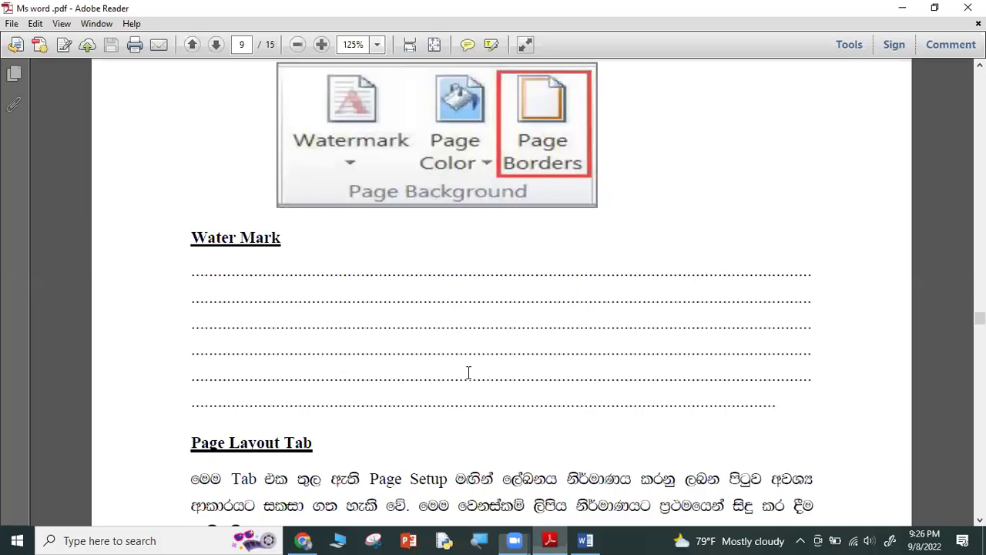
Step: Scroll Ms word.pdf down to the Page Layout Tab section and its Page Setup picture
{"action": "scroll", "coordinate": [468, 372], "scroll_direction": "down", "scroll_amount": 3}
{"action": "scroll", "coordinate": [470, 378], "scroll_direction": "down", "scroll_amount": 3}
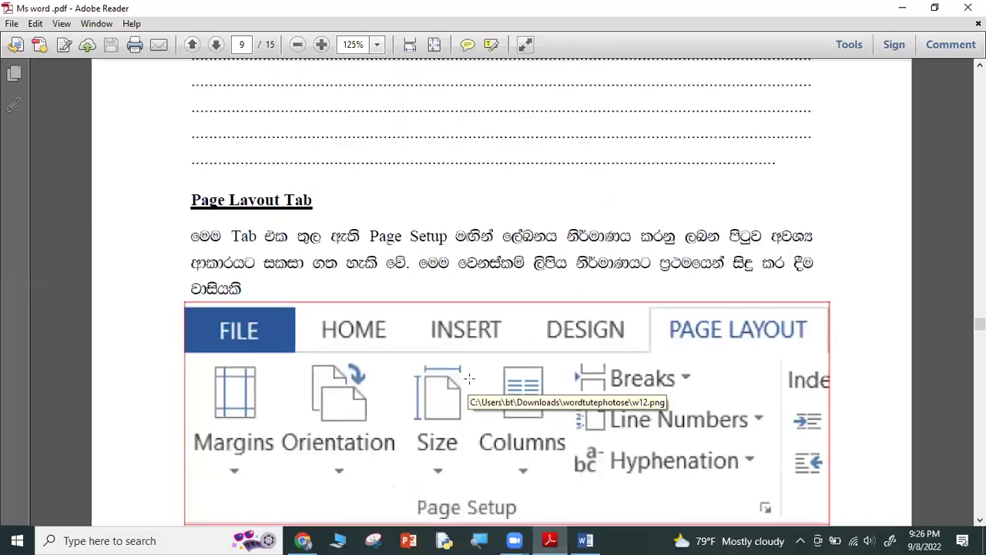
{"action": "scroll", "coordinate": [469, 378], "scroll_direction": "down", "scroll_amount": 2}
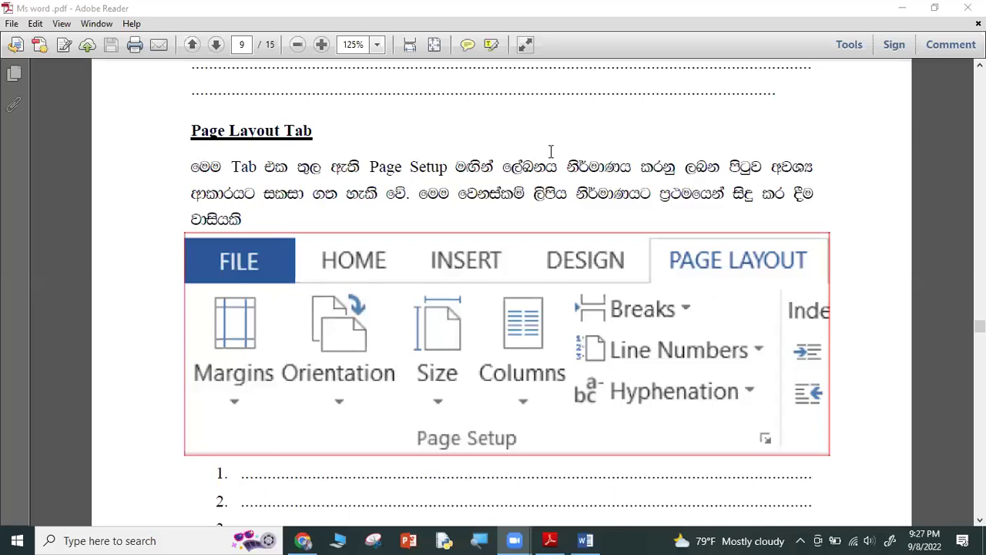
{"action": "scroll", "coordinate": [498, 205], "scroll_direction": "up", "scroll_amount": 2}
{"action": "scroll", "coordinate": [498, 205], "scroll_direction": "up", "scroll_amount": 4}
{"action": "scroll", "coordinate": [498, 206], "scroll_direction": "down", "scroll_amount": 4}
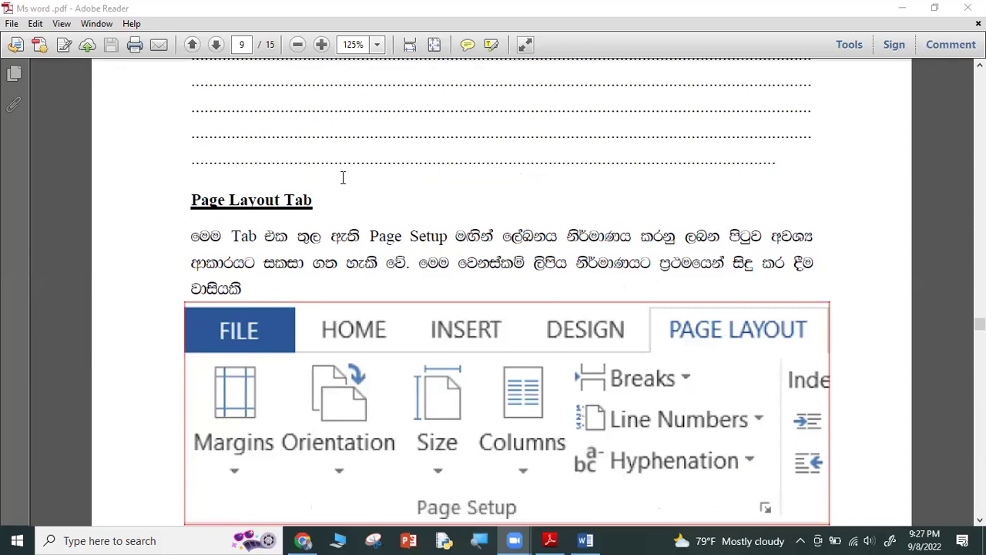
{"action": "scroll", "coordinate": [450, 188], "scroll_direction": "down", "scroll_amount": 2}
{"action": "scroll", "coordinate": [453, 202], "scroll_direction": "down", "scroll_amount": 1}
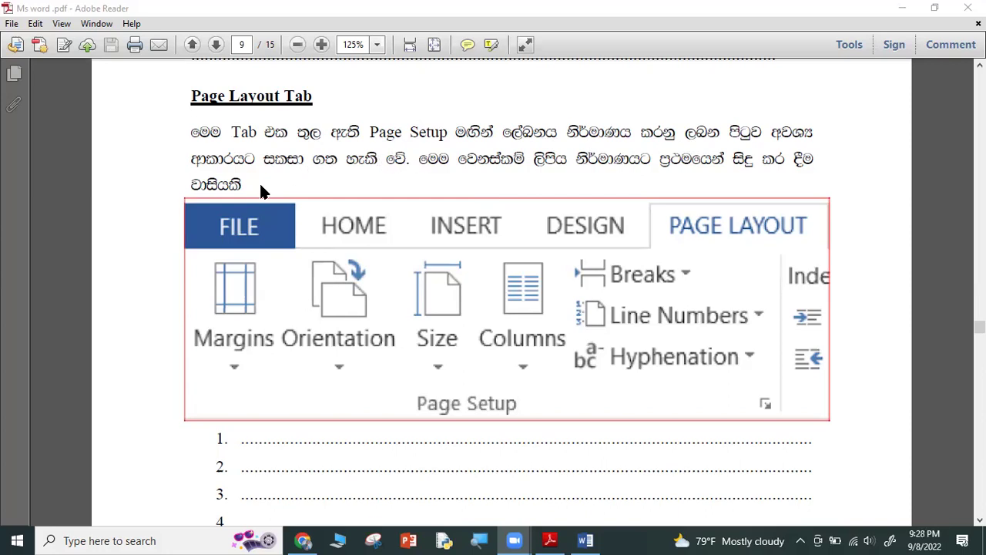
{"action": "left_click_drag", "start_coordinate": [418, 160], "coordinate": [616, 159]}
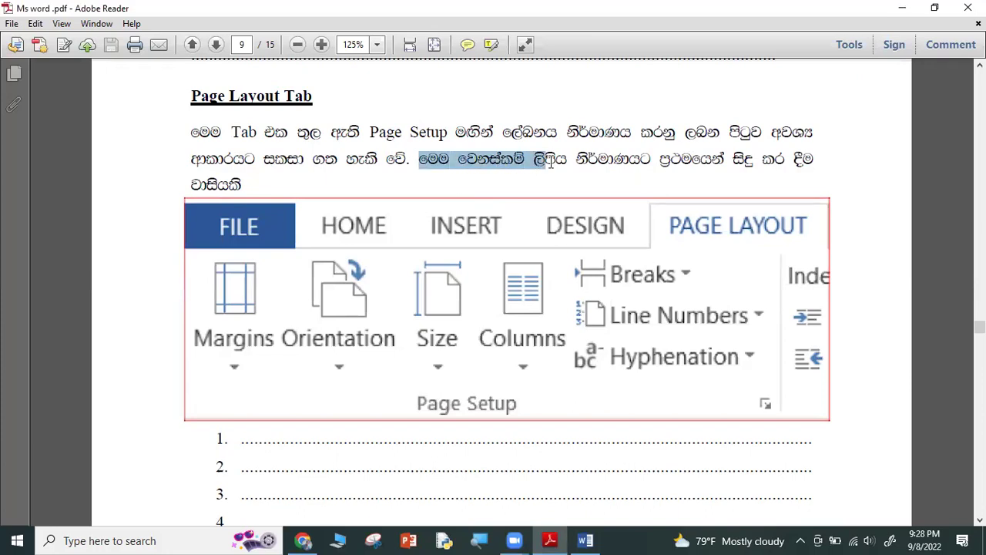
{"action": "mouse_move", "coordinate": [616, 158]}
{"action": "left_mouse_down"}
{"action": "mouse_move", "coordinate": [479, 207]}
{"action": "mouse_move", "coordinate": [245, 188]}
{"action": "left_mouse_up"}
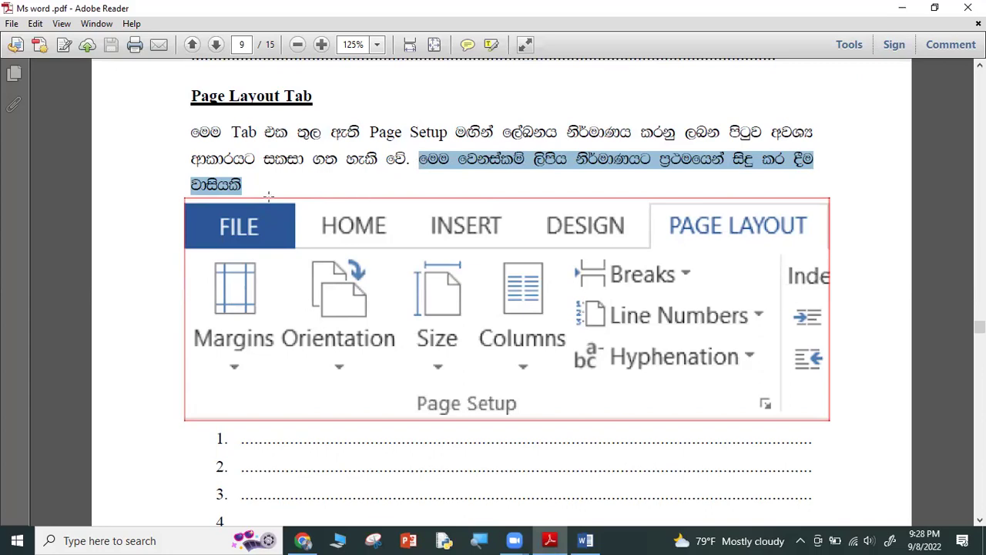
{"action": "left_click", "coordinate": [245, 187]}
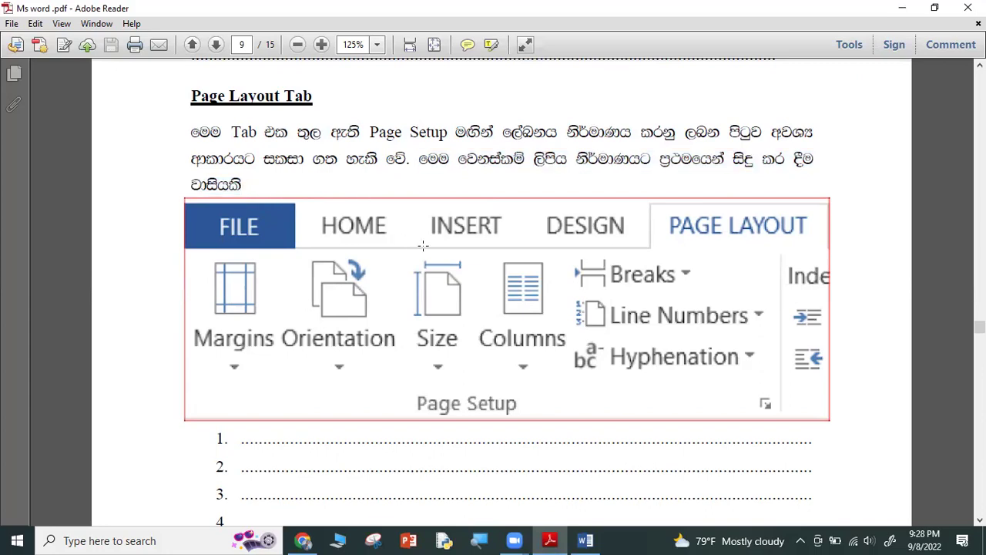
{"action": "scroll", "coordinate": [630, 349], "scroll_direction": "down", "scroll_amount": 1}
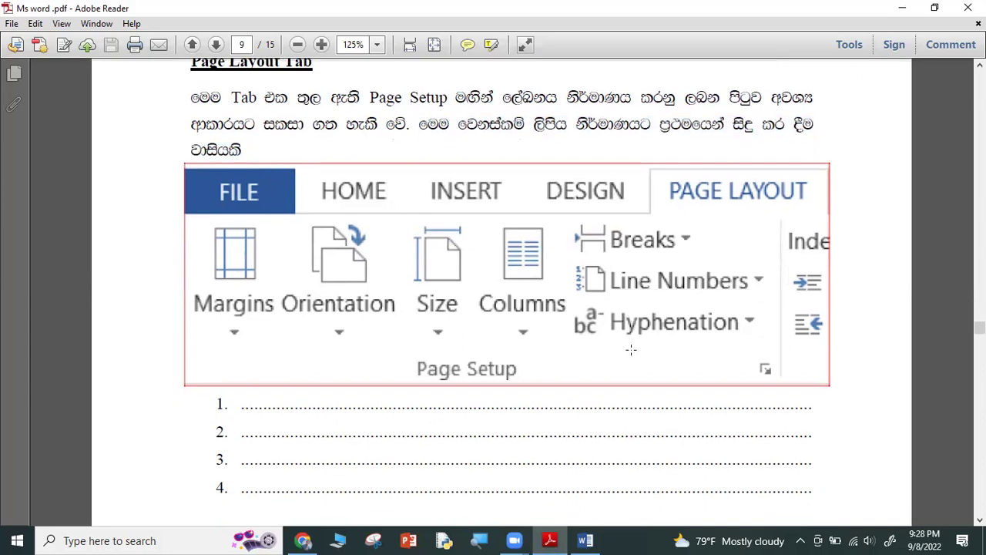
{"action": "scroll", "coordinate": [626, 349], "scroll_direction": "down", "scroll_amount": 1}
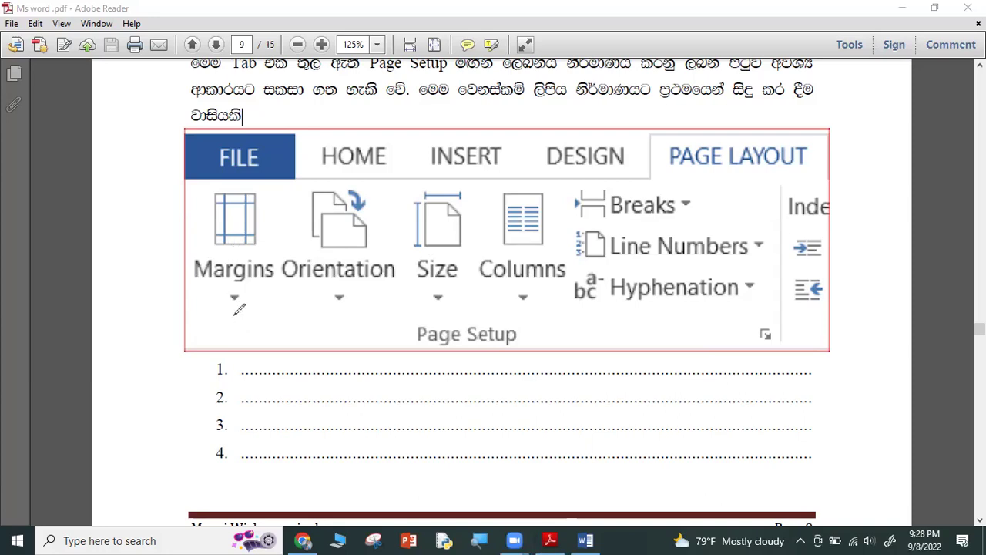
Step: Handwrite 1–4 under Margins, Orientation, Size and Columns, and mark Breaks and line 1
{"action": "left_click_drag", "start_coordinate": [233, 304], "coordinate": [233, 317]}
{"action": "left_click_drag", "start_coordinate": [332, 303], "coordinate": [344, 322]}
{"action": "left_click_drag", "start_coordinate": [453, 296], "coordinate": [458, 317]}
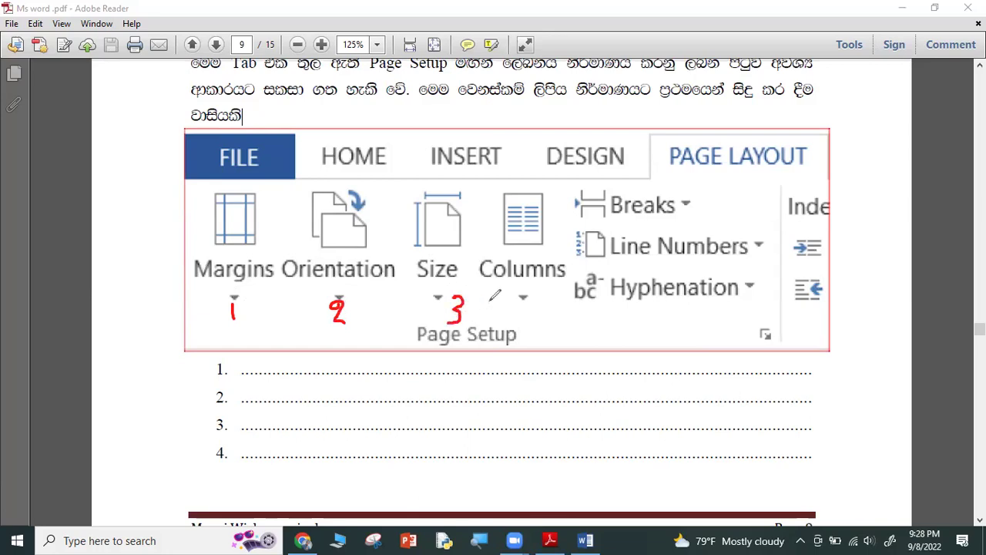
{"action": "left_click_drag", "start_coordinate": [536, 296], "coordinate": [540, 329]}
{"action": "left_click_drag", "start_coordinate": [694, 202], "coordinate": [721, 202]}
{"action": "left_click_drag", "start_coordinate": [237, 371], "coordinate": [262, 366]}
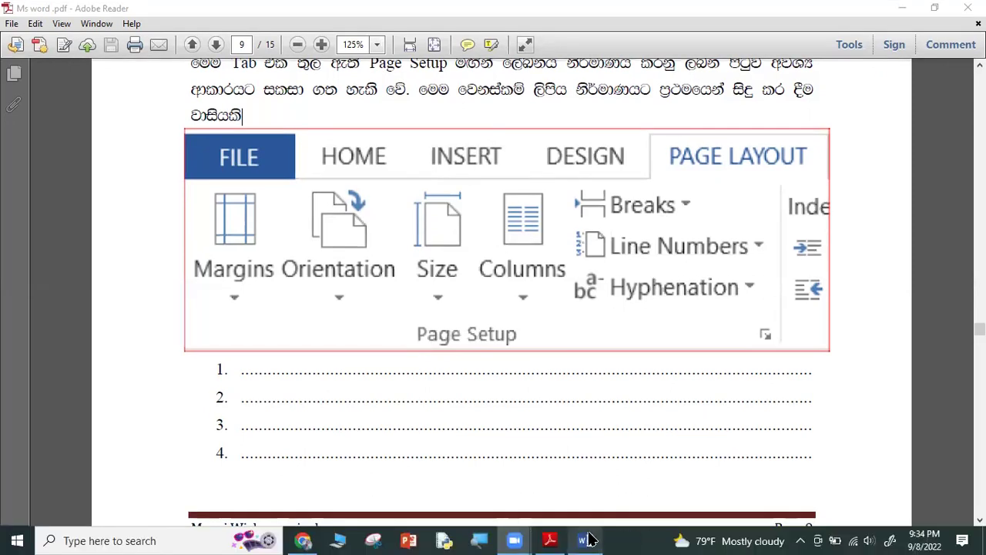
Step: Return to Word and create a new blank document, Document2, with Ctrl+N
{"action": "left_click", "coordinate": [585, 540]}
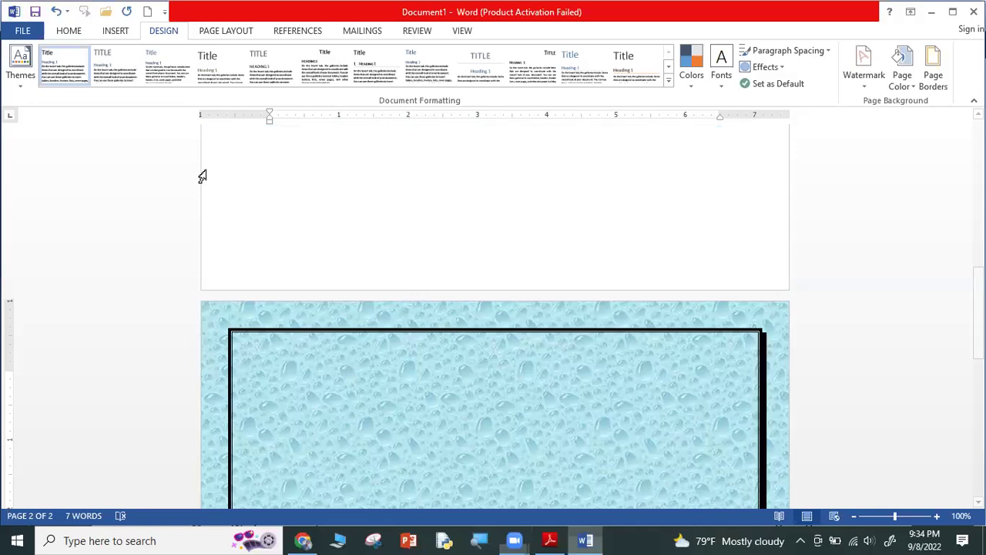
{"action": "left_click", "coordinate": [23, 30]}
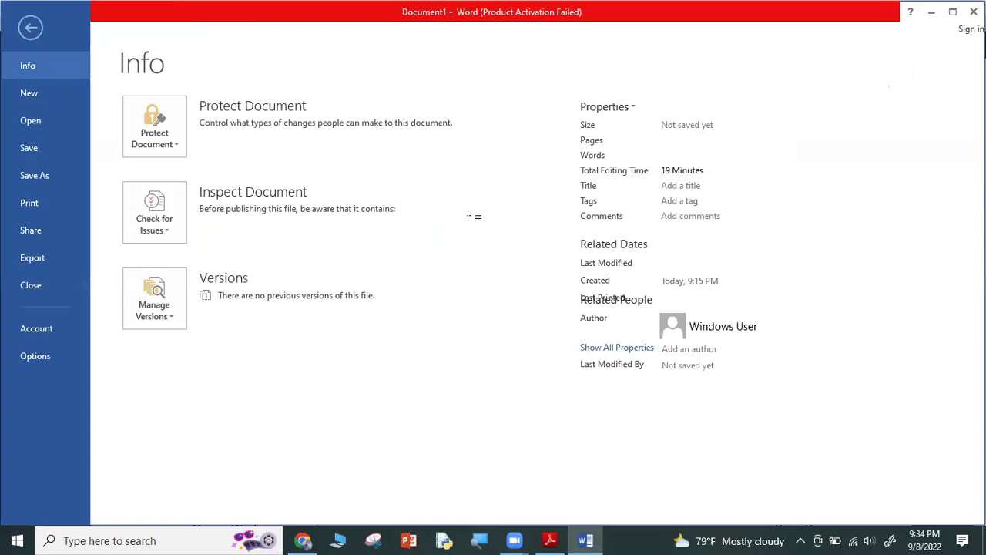
{"action": "key", "text": "ctrl+n"}
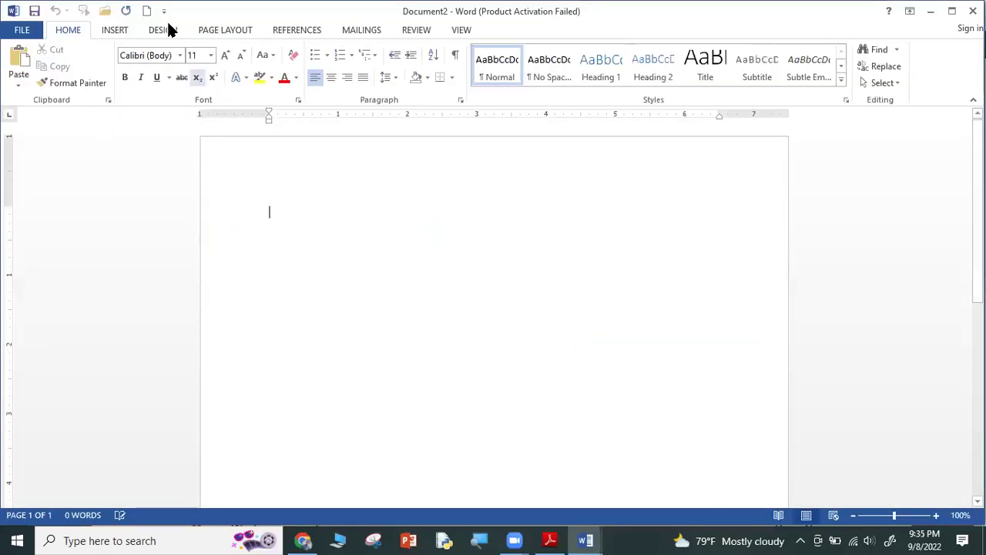
Step: Apply the Normal margin preset from Page Layout, then reopen and dismiss the Margins gallery
{"action": "left_click", "coordinate": [217, 29]}
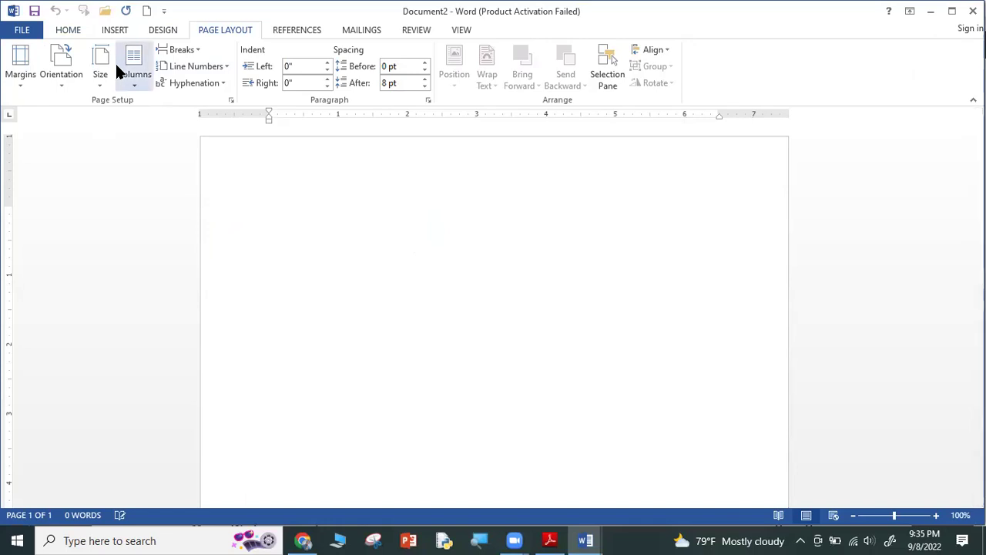
{"action": "left_click", "coordinate": [21, 84]}
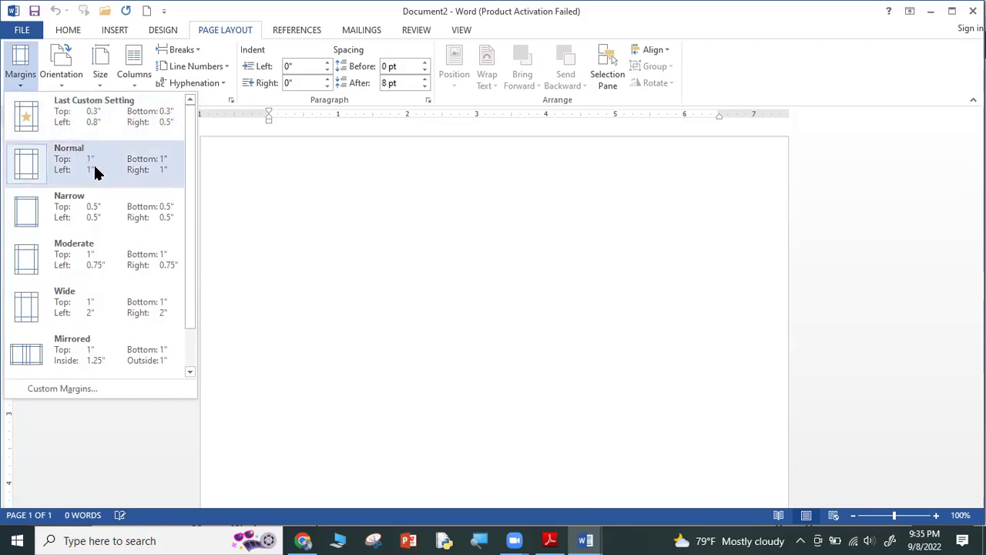
{"action": "left_click", "coordinate": [94, 171]}
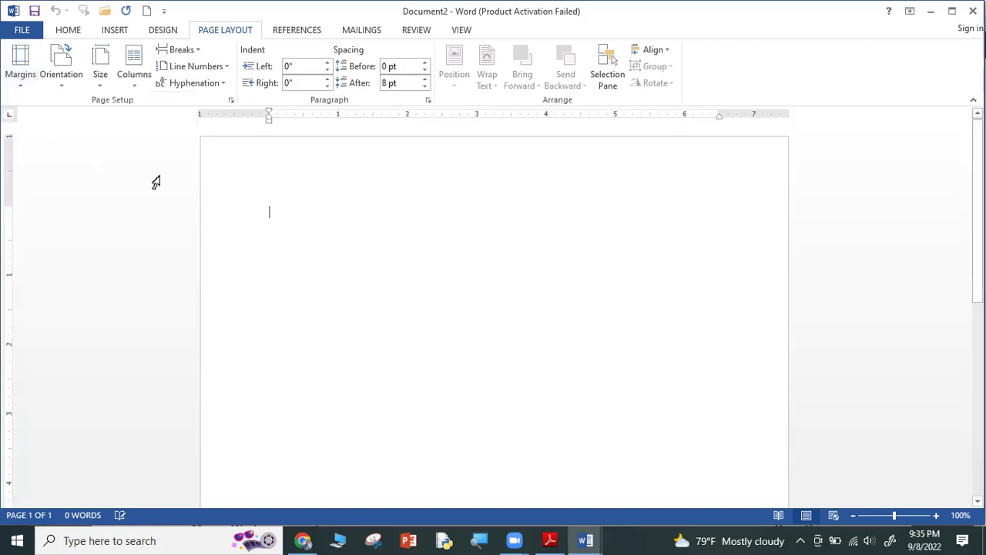
{"action": "left_click", "coordinate": [23, 87]}
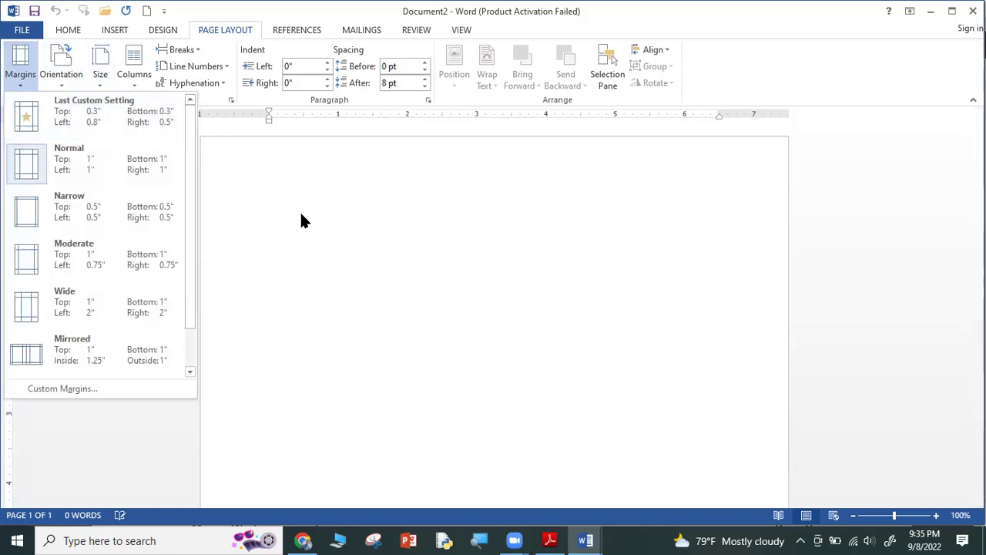
{"action": "left_click", "coordinate": [280, 211]}
Step: Insert five paragraphs of sample text with =rand() and apply Normal margins
{"action": "type", "text": "rand()"}
{"action": "key", "text": "Return"}
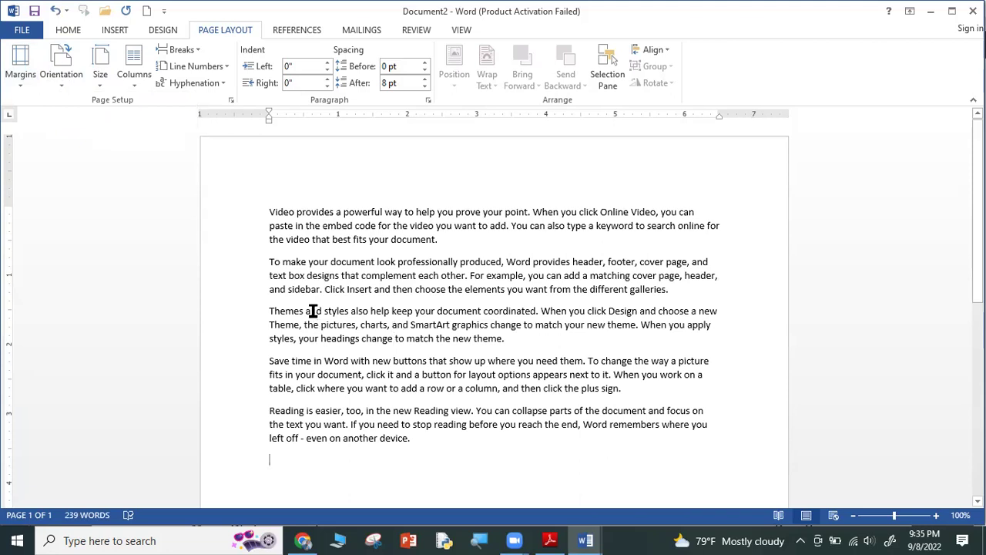
{"action": "left_click", "coordinate": [21, 77]}
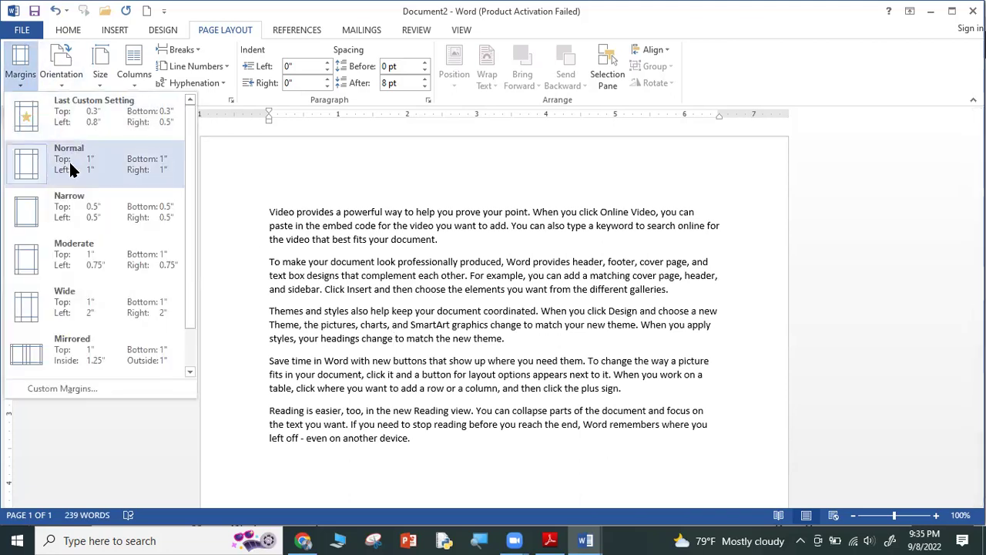
{"action": "left_click", "coordinate": [69, 164]}
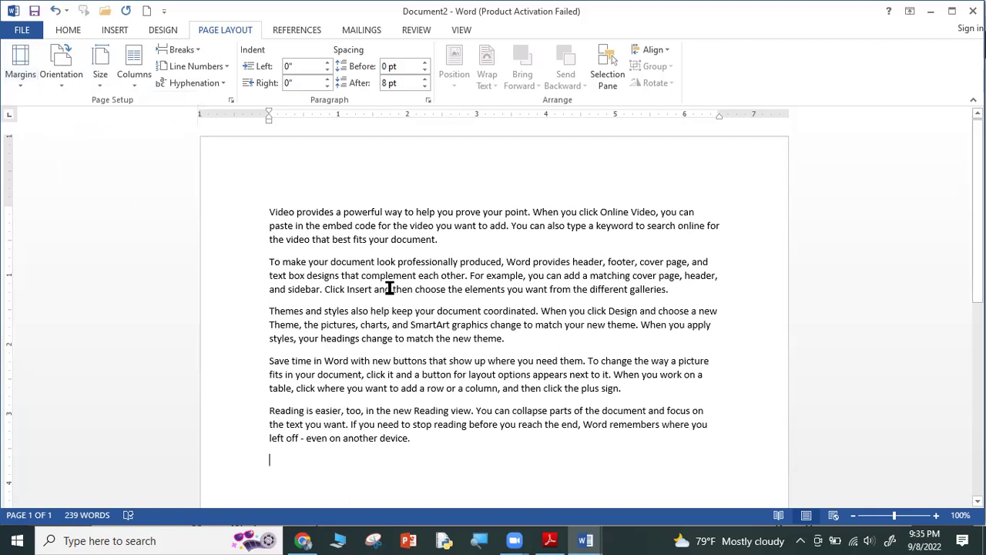
Step: Try the Narrow, Moderate and Wide margin presets in turn
{"action": "left_click", "coordinate": [25, 88]}
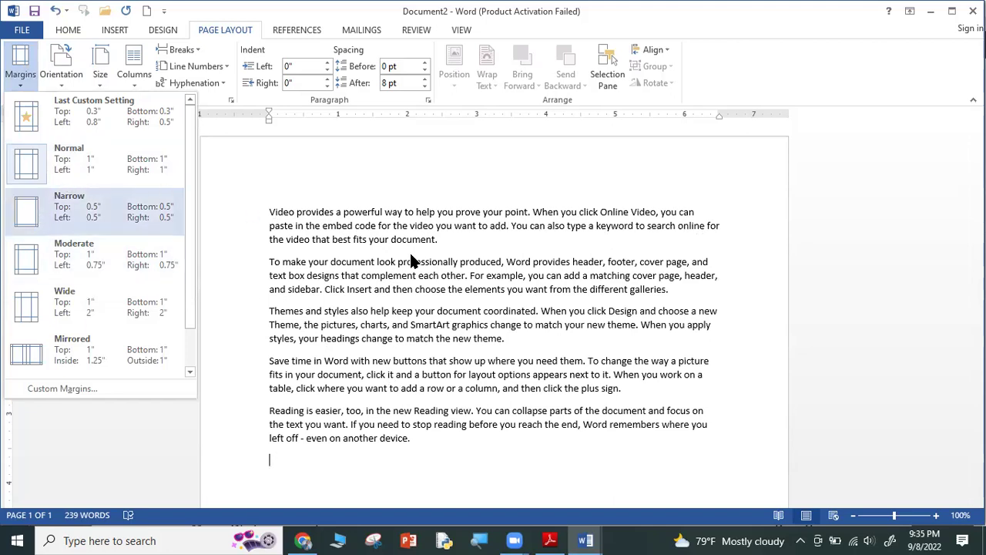
{"action": "left_click", "coordinate": [98, 215]}
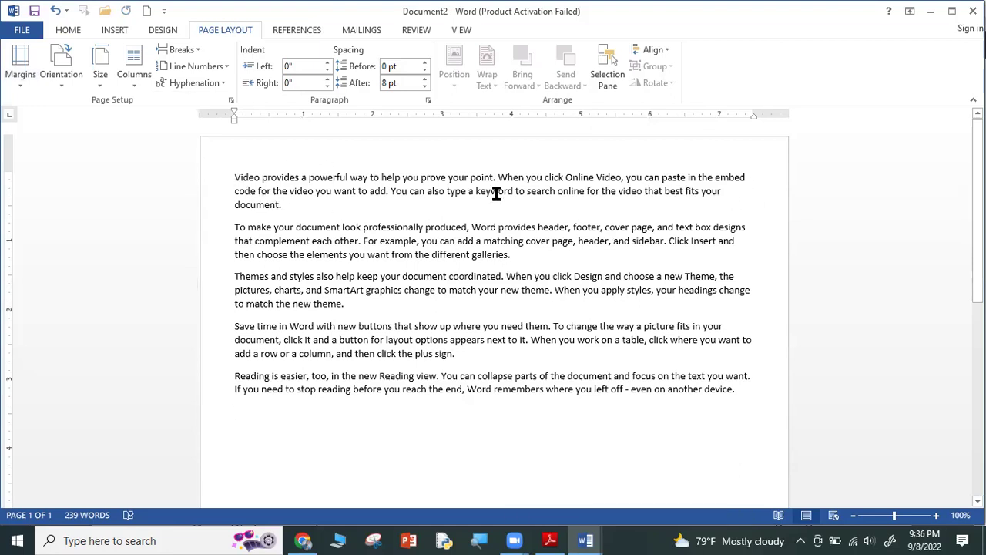
{"action": "left_click", "coordinate": [20, 71]}
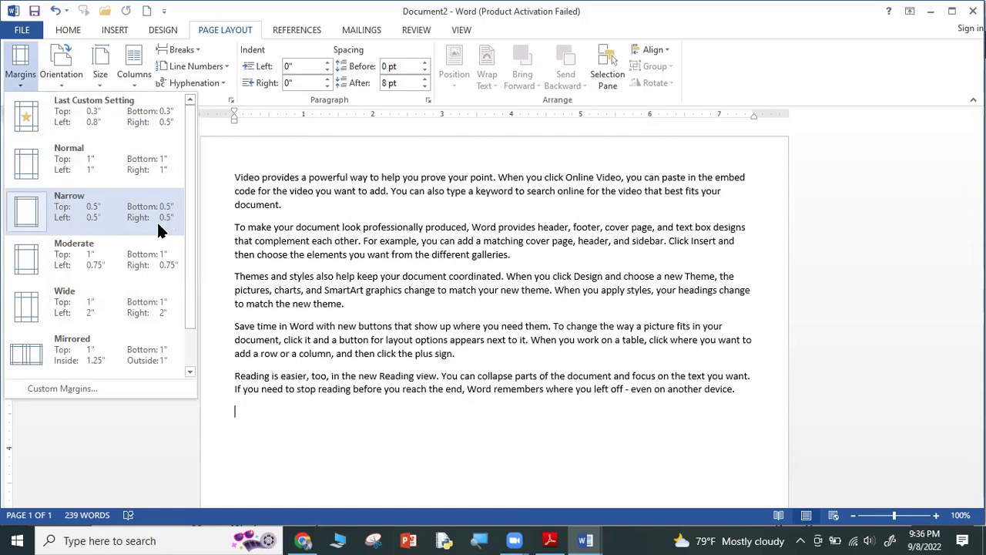
{"action": "left_click", "coordinate": [92, 266]}
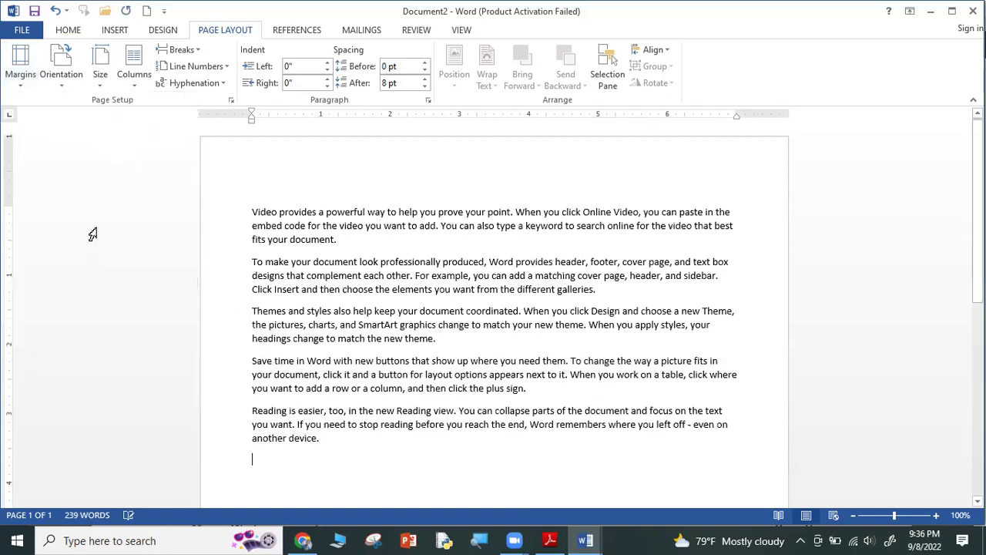
{"action": "left_click", "coordinate": [22, 85]}
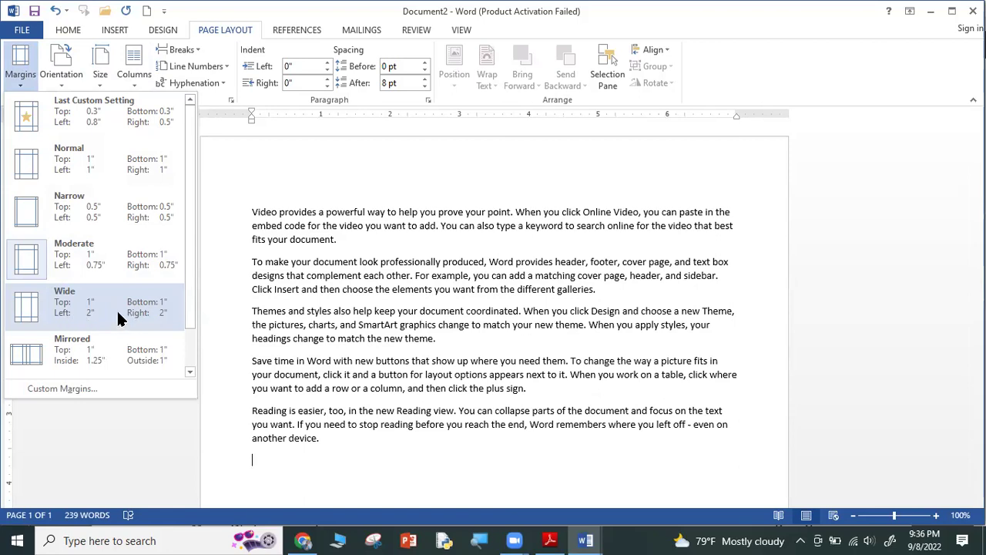
{"action": "left_click", "coordinate": [116, 310]}
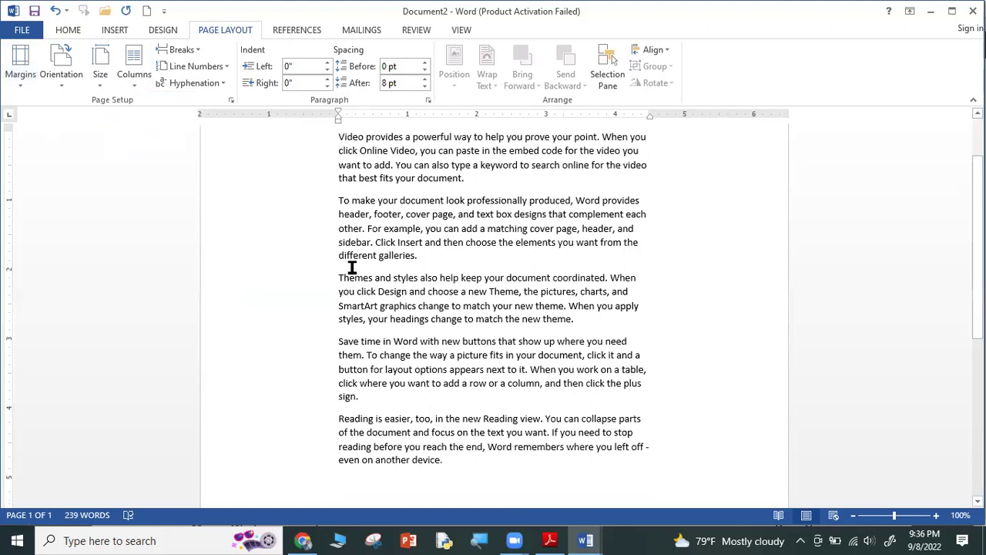
Step: Apply the Mirrored margin preset and reopen the Margins list
{"action": "scroll", "coordinate": [343, 224], "scroll_direction": "up", "scroll_amount": 2}
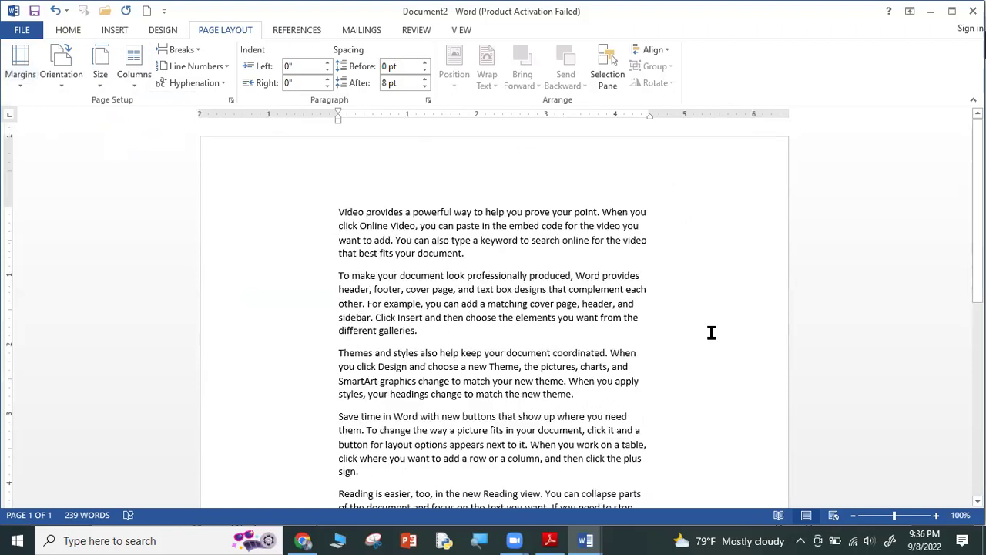
{"action": "left_click", "coordinate": [22, 84]}
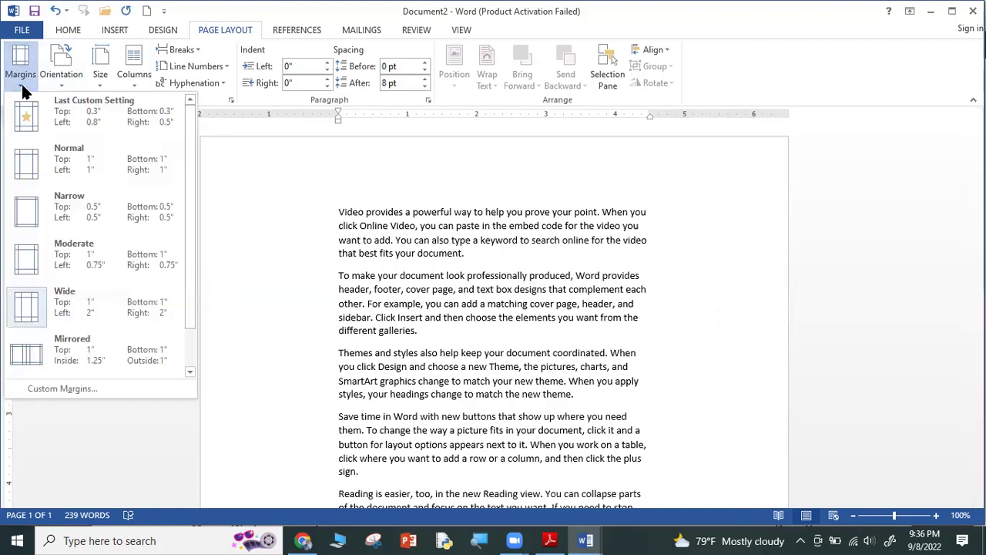
{"action": "left_click", "coordinate": [104, 349]}
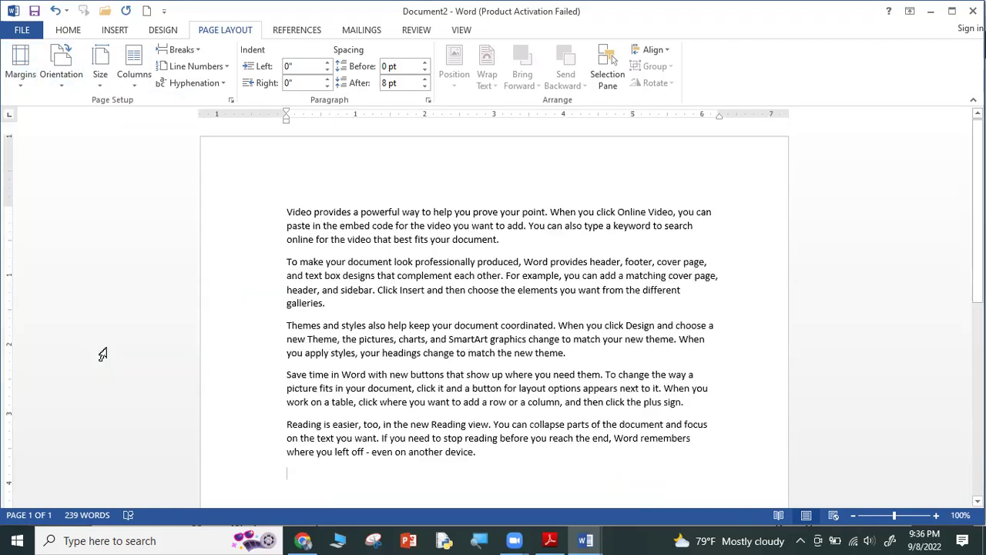
{"action": "left_click", "coordinate": [20, 73]}
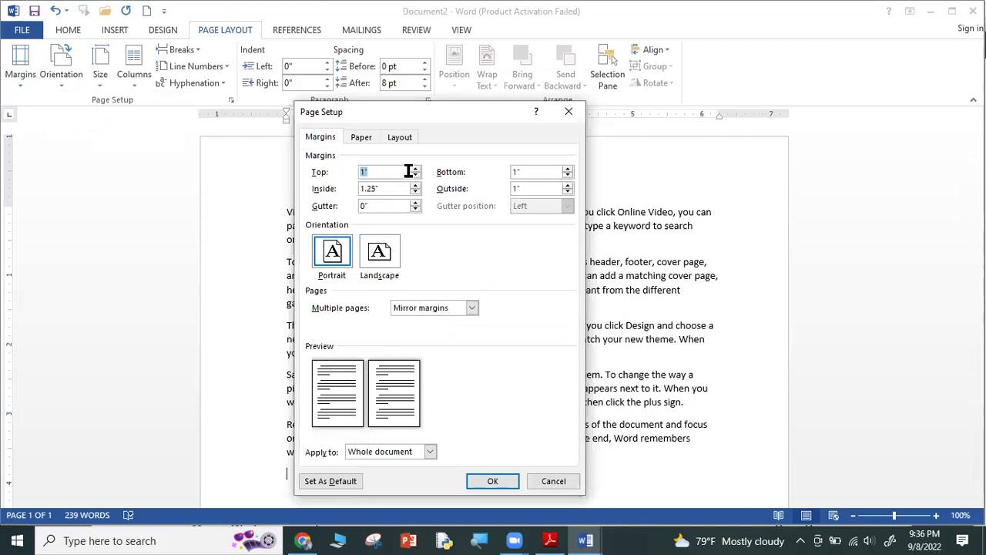
Step: Set the top margin to 1.3", outside margin to 0.8" and gutter to 1"
{"action": "left_click", "coordinate": [415, 169]}
{"action": "left_click", "coordinate": [415, 168]}
{"action": "left_click", "coordinate": [415, 169]}
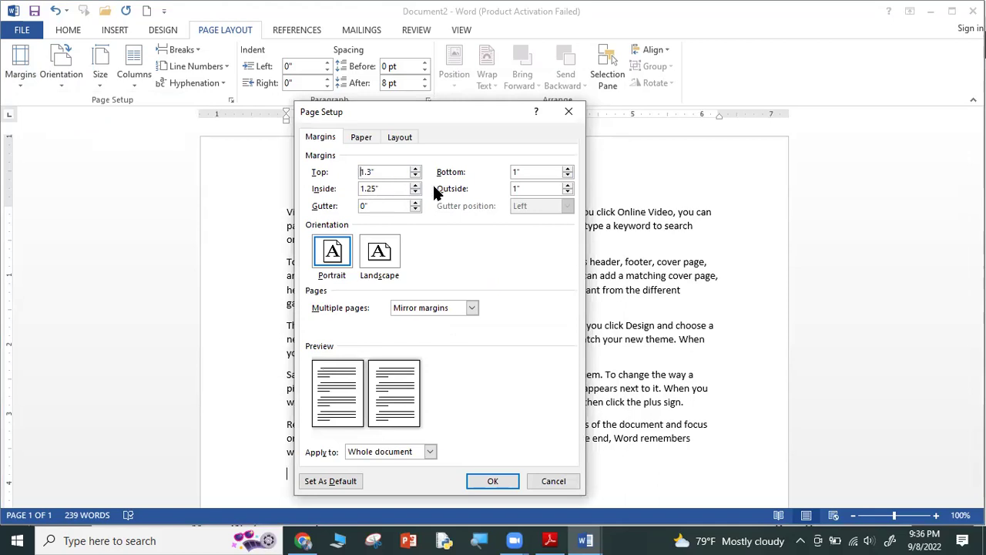
{"action": "double_click", "coordinate": [567, 192]}
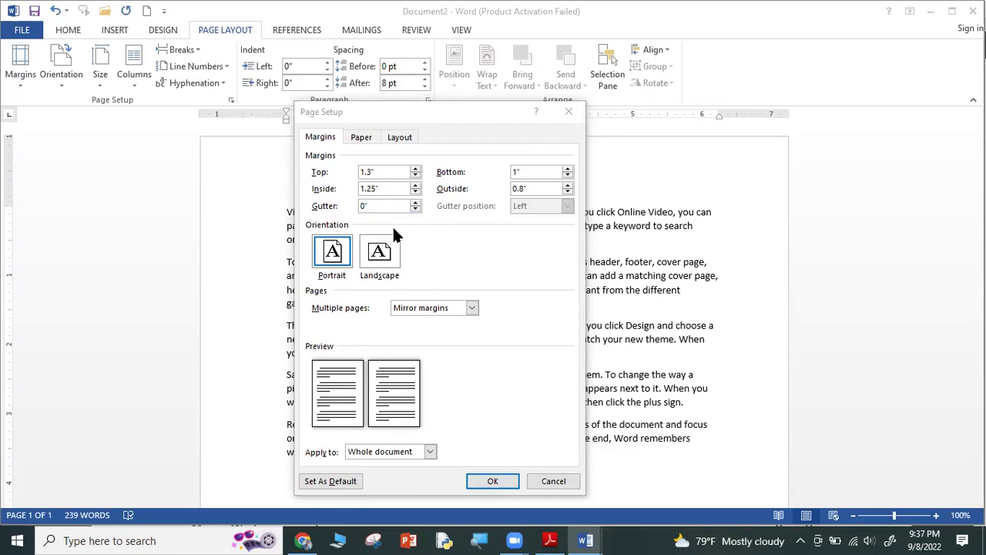
{"action": "left_click", "coordinate": [413, 202]}
{"action": "left_click", "coordinate": [413, 202]}
{"action": "left_click", "coordinate": [414, 202]}
{"action": "left_click", "coordinate": [415, 202]}
{"action": "left_click", "coordinate": [415, 202]}
{"action": "left_click", "coordinate": [414, 202]}
{"action": "left_click", "coordinate": [414, 202]}
{"action": "left_click", "coordinate": [415, 202]}
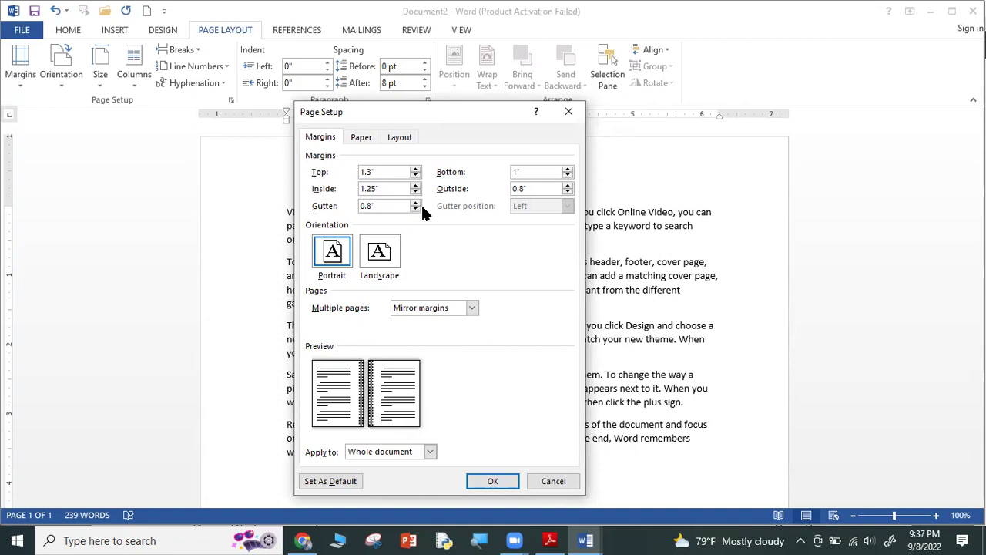
{"action": "left_click", "coordinate": [416, 202]}
{"action": "left_click", "coordinate": [416, 202]}
{"action": "left_click", "coordinate": [415, 201]}
{"action": "left_click", "coordinate": [415, 209]}
Step: Keep Mirror margins for the whole document and confirm them as the default page setup
{"action": "left_click", "coordinate": [473, 308]}
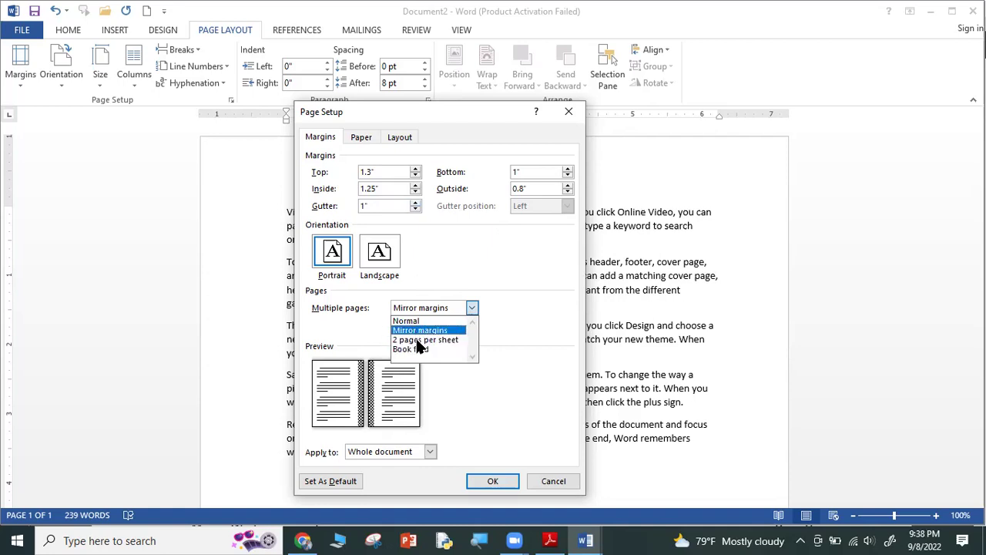
{"action": "left_click", "coordinate": [472, 308]}
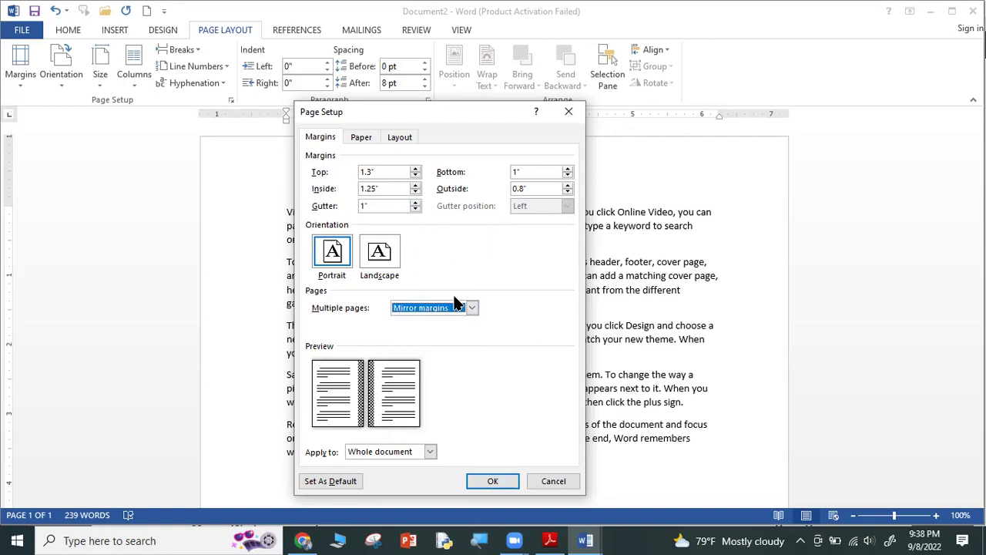
{"action": "left_click", "coordinate": [423, 453]}
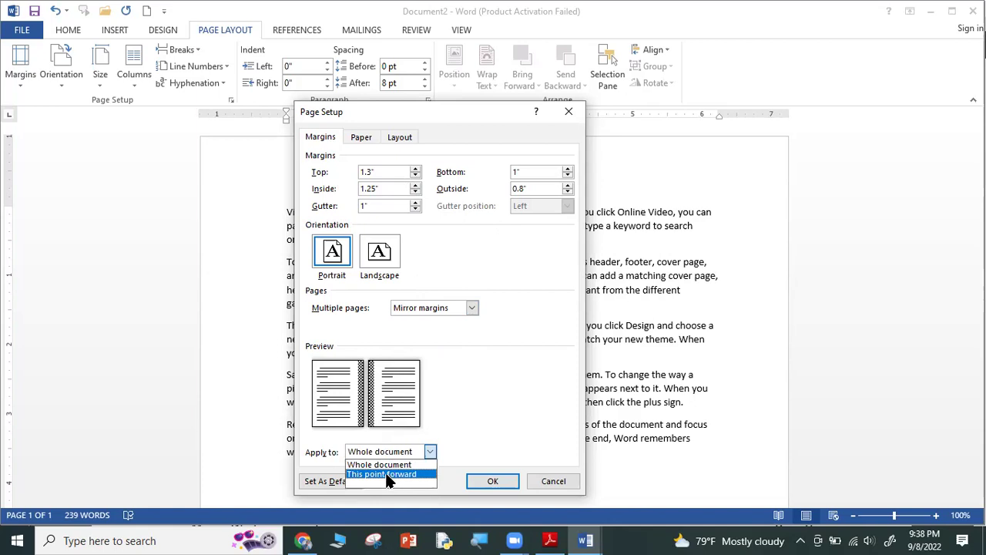
{"action": "left_click", "coordinate": [430, 463]}
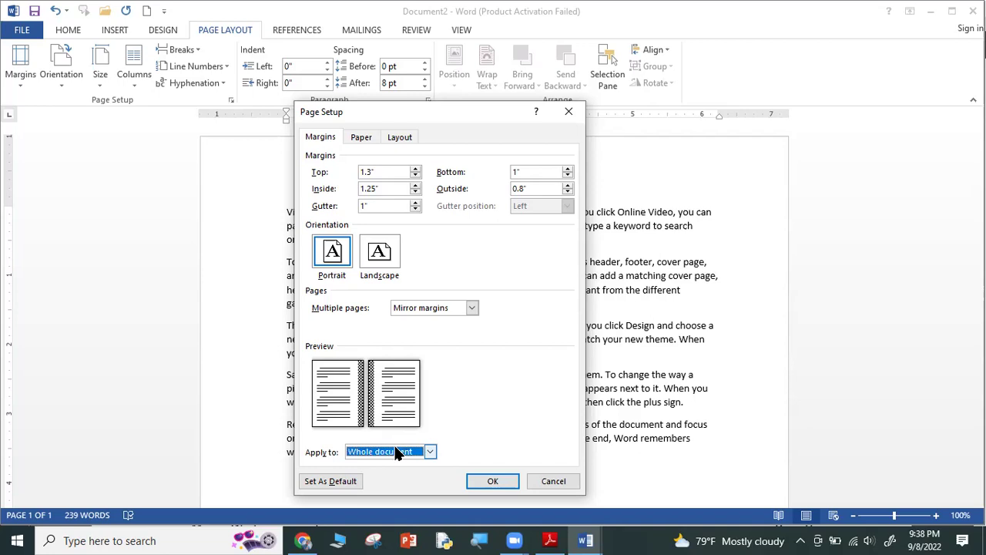
{"action": "left_click", "coordinate": [328, 481]}
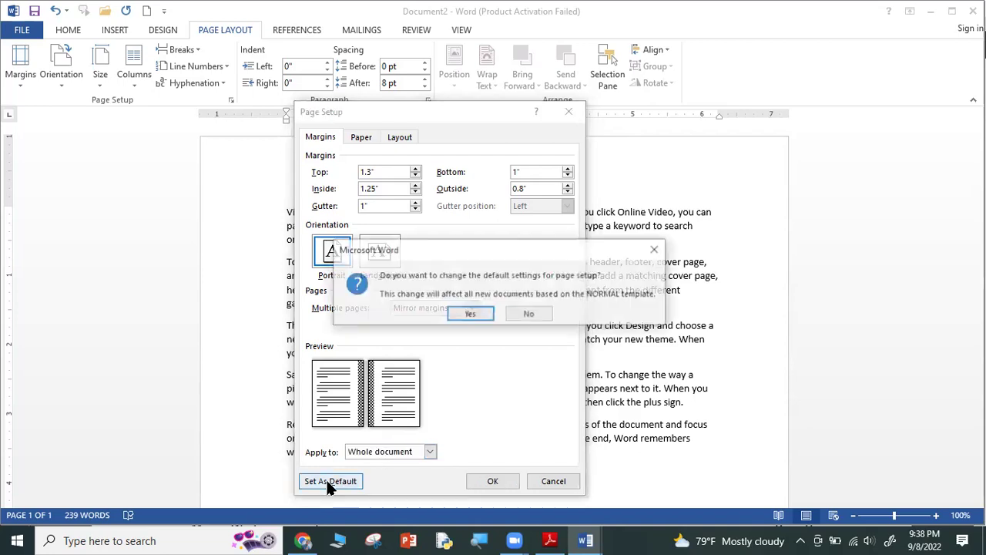
{"action": "left_click", "coordinate": [467, 316]}
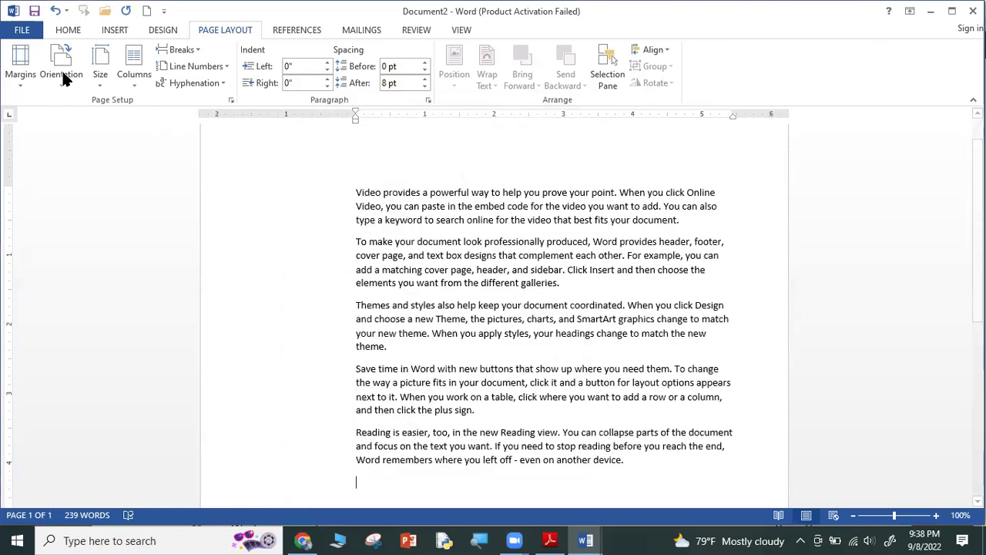
Step: Reopen Custom Margins, confirm Page Setup with OK, and show the Orientation choices
{"action": "left_click", "coordinate": [19, 86]}
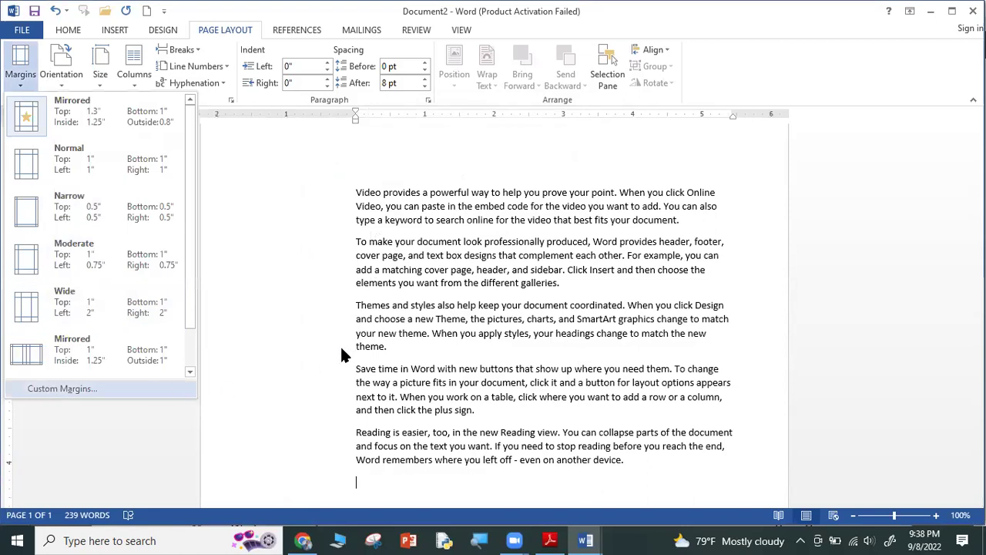
{"action": "left_click", "coordinate": [59, 387]}
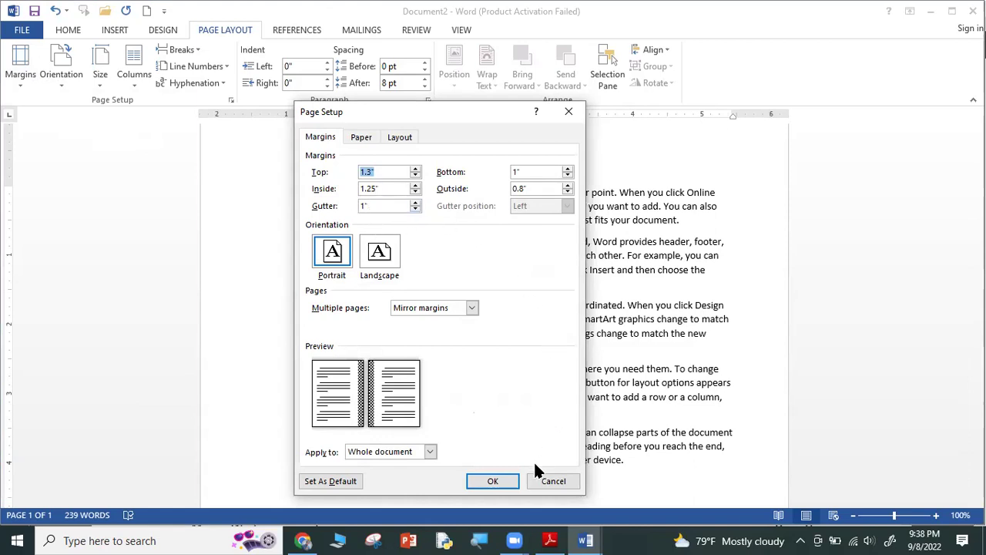
{"action": "left_click", "coordinate": [499, 482]}
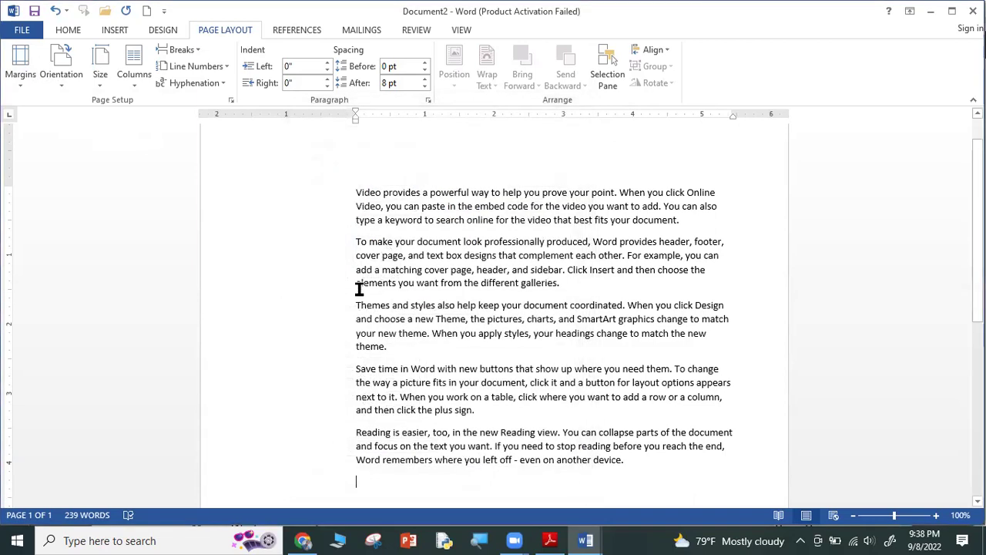
{"action": "left_click", "coordinate": [61, 80]}
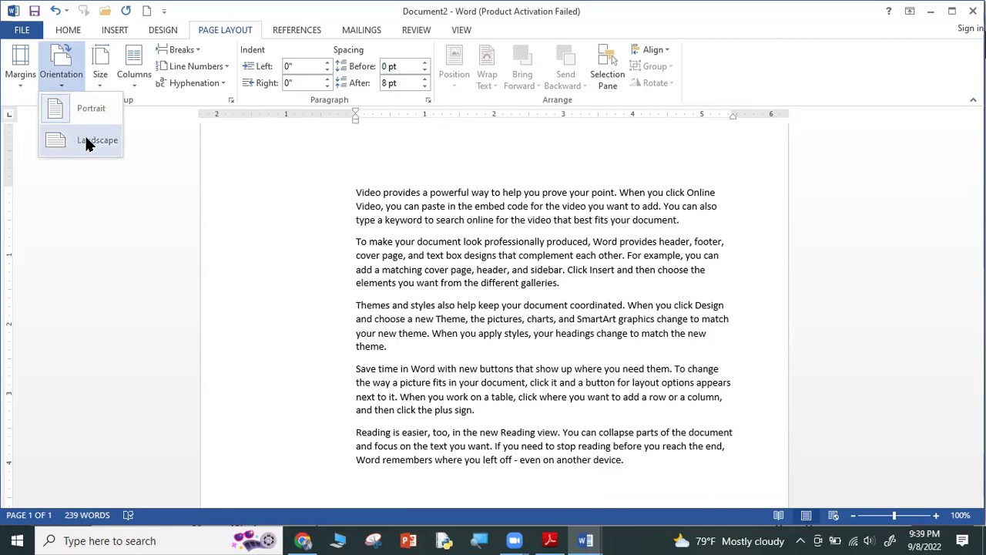
Step: Turn the page to landscape, zoom out, and toggle between portrait and landscape
{"action": "left_click", "coordinate": [87, 142]}
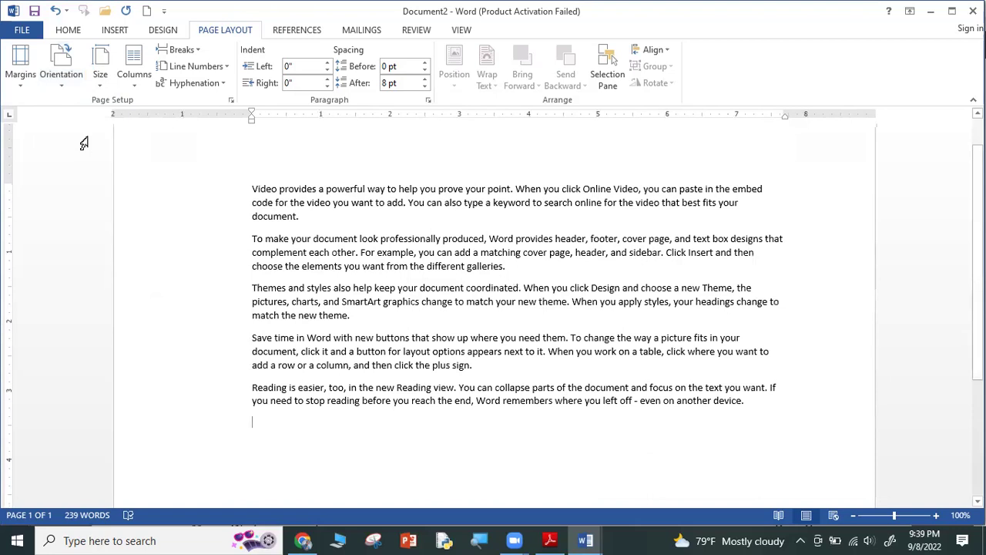
{"action": "left_click", "coordinate": [853, 515]}
{"action": "scroll", "coordinate": [818, 491], "scroll_direction": "down", "scroll_amount": 3, "text": "ctrl"}
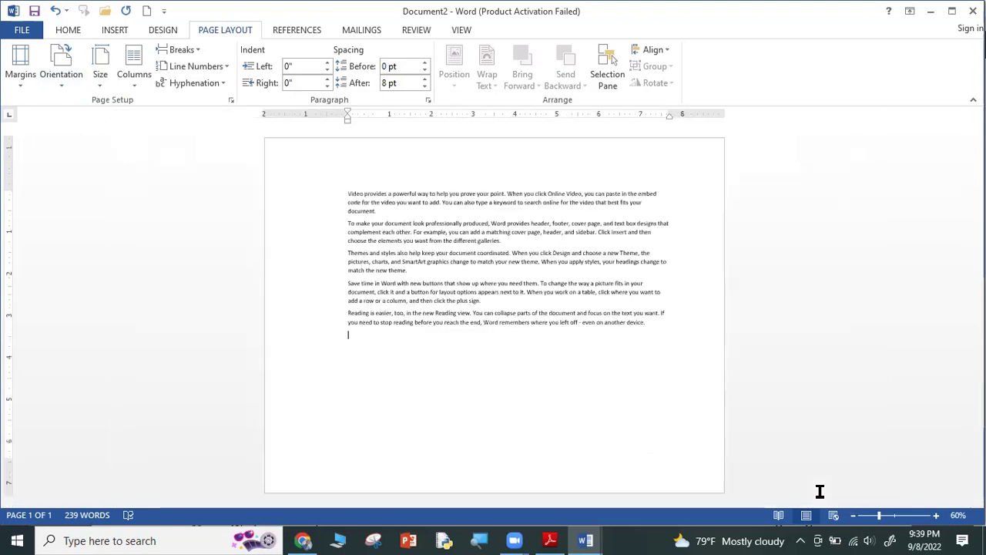
{"action": "left_click", "coordinate": [63, 75]}
{"action": "left_click", "coordinate": [80, 107]}
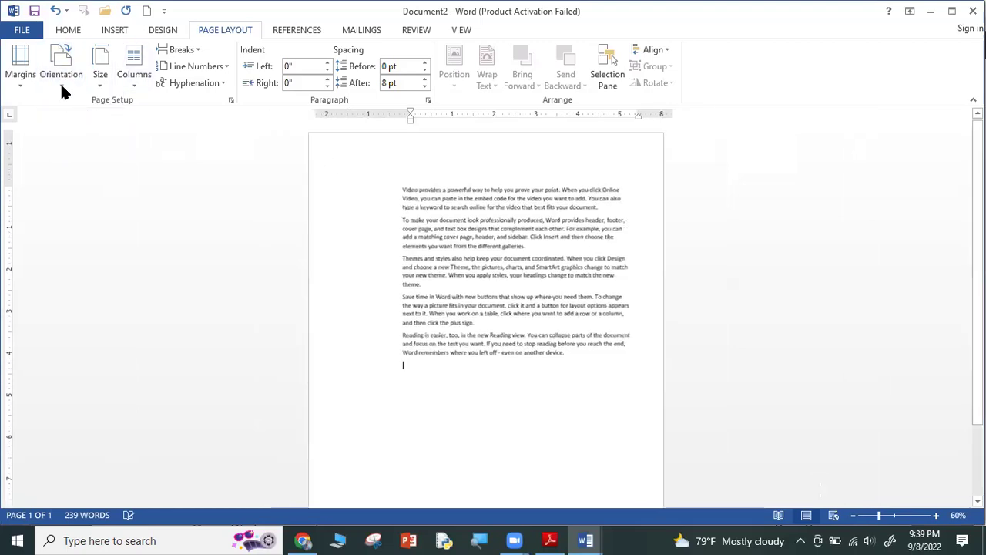
{"action": "left_click", "coordinate": [61, 90]}
{"action": "left_click", "coordinate": [69, 131]}
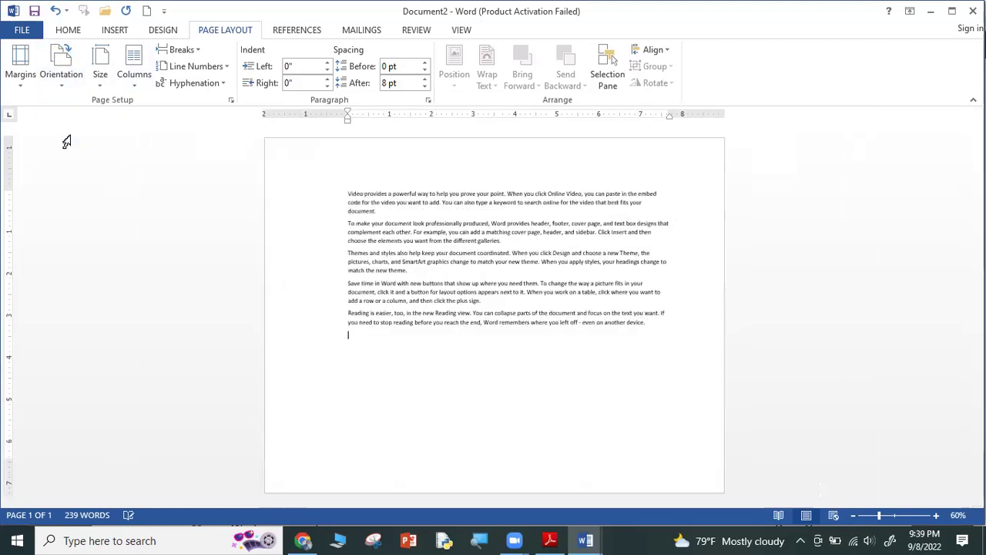
Step: Set the paper size to A4 and return the page to portrait orientation
{"action": "left_click", "coordinate": [110, 83]}
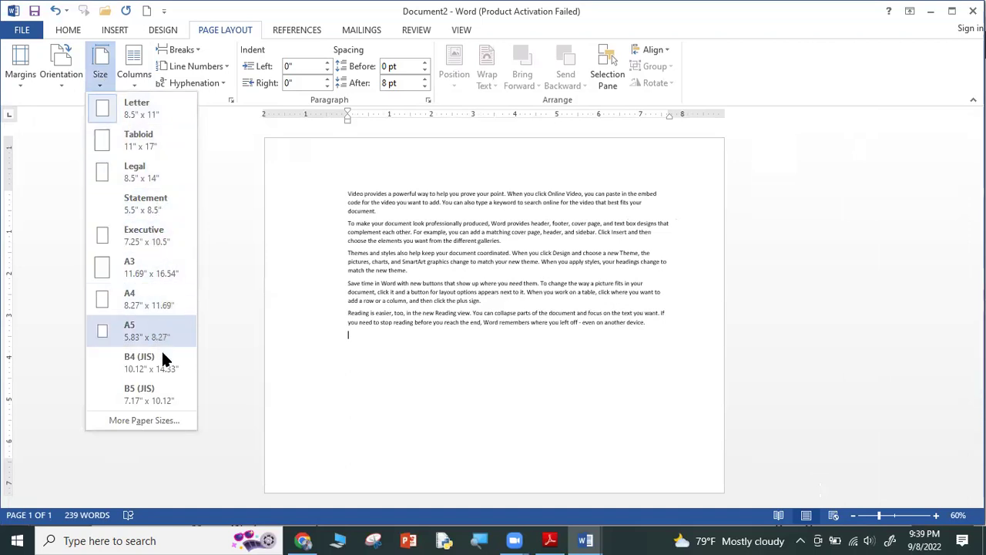
{"action": "left_click", "coordinate": [140, 305]}
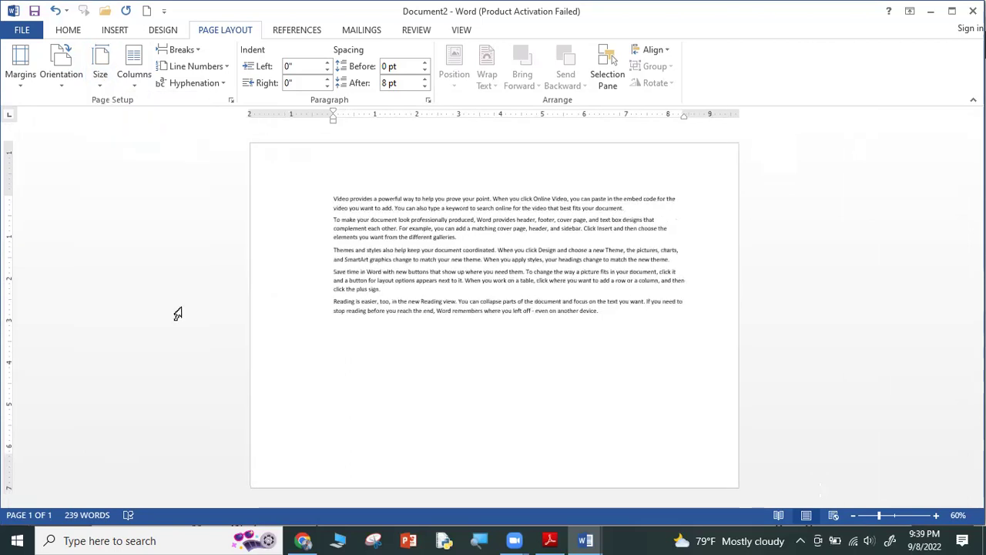
{"action": "left_click", "coordinate": [66, 85]}
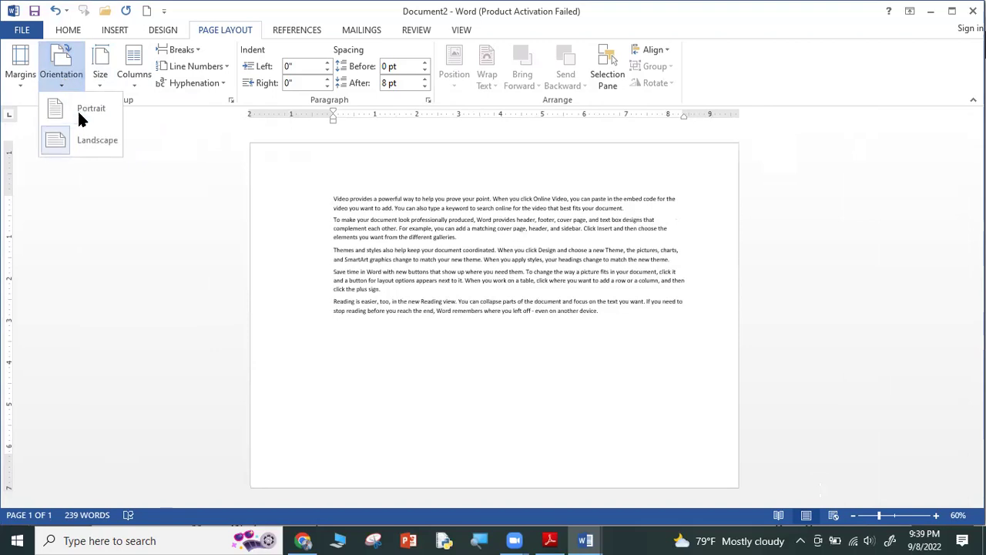
{"action": "left_click", "coordinate": [80, 114]}
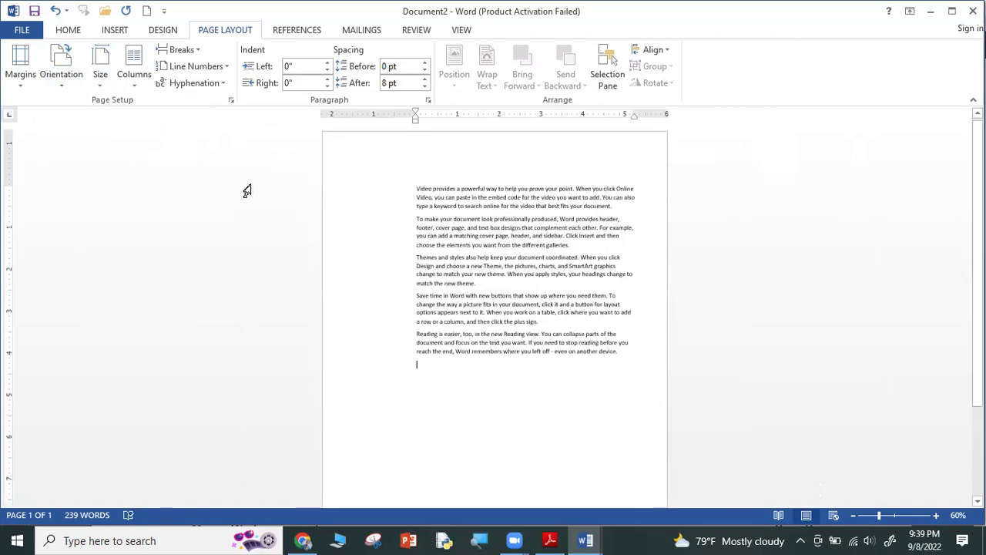
{"action": "left_click", "coordinate": [134, 77]}
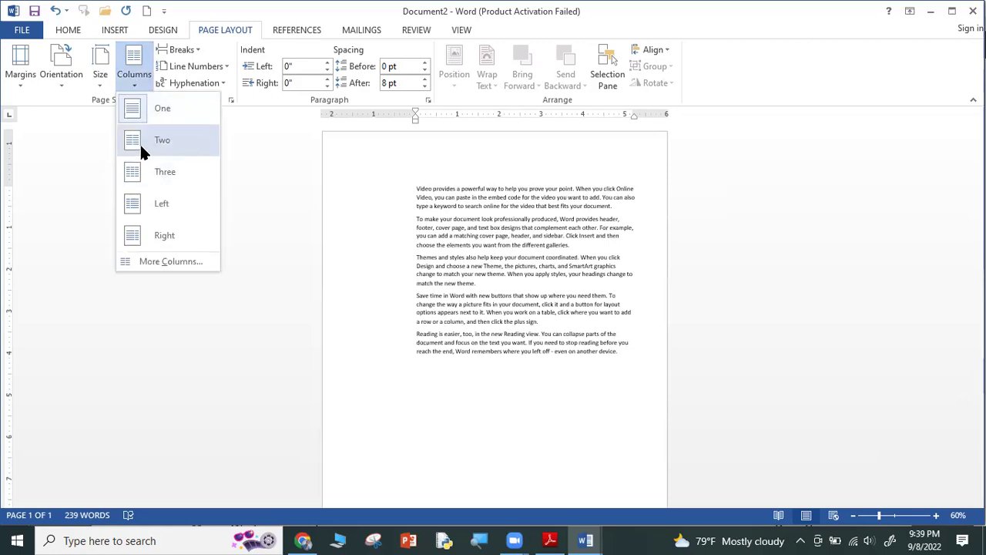
Step: Split the text into two columns and zoom in on the page
{"action": "left_click", "coordinate": [140, 146]}
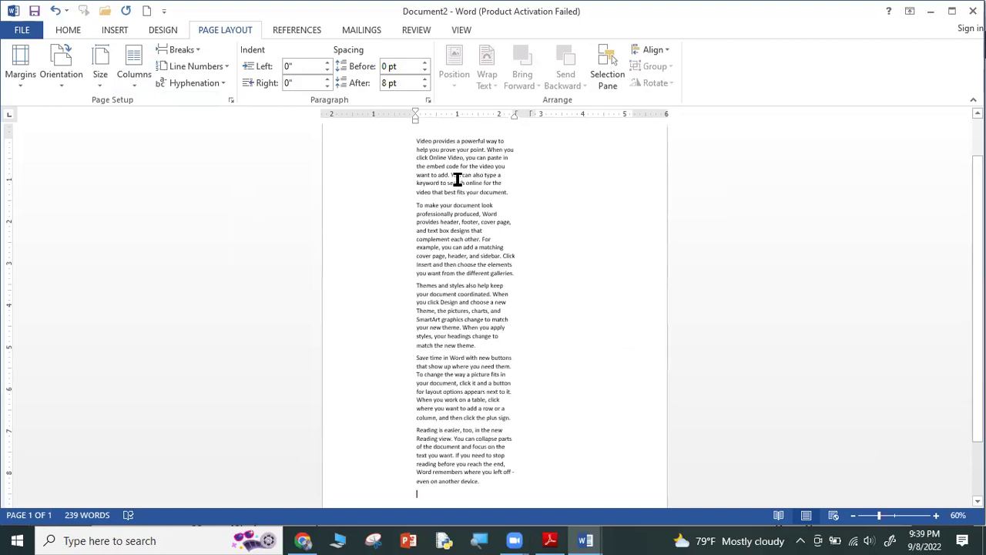
{"action": "left_click", "coordinate": [936, 515]}
{"action": "left_click", "coordinate": [936, 515]}
{"action": "left_click", "coordinate": [936, 515]}
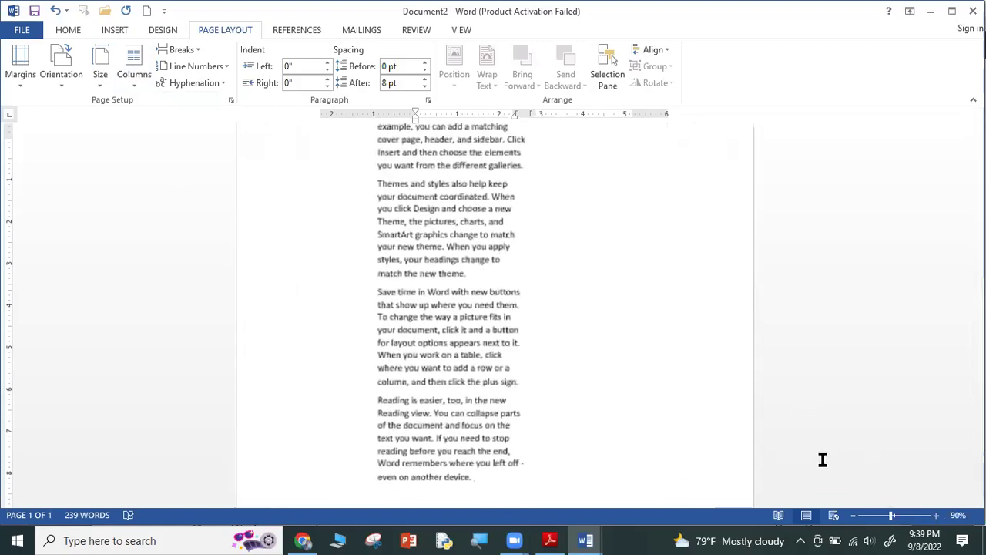
{"action": "scroll", "coordinate": [497, 462], "scroll_direction": "down", "scroll_amount": 2}
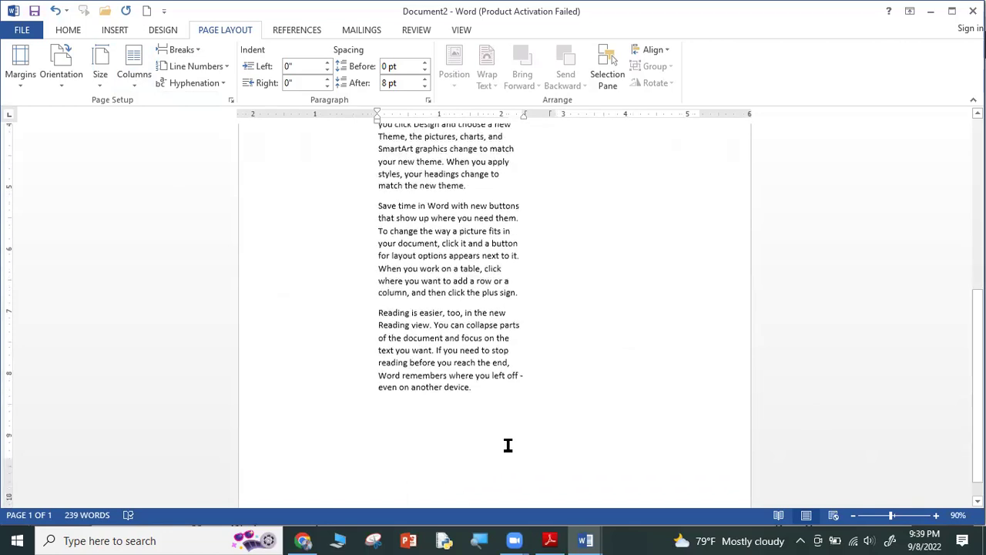
{"action": "scroll", "coordinate": [501, 408], "scroll_direction": "down", "scroll_amount": 1}
Step: Type short filler lines like 'hjhjhjhfsfs' and 'scdsbg', each on its own line, into column two
{"action": "type", "text": "hjhjhjhfsfs"}
{"action": "key", "text": "Return"}
{"action": "type", "text": "scdsbg"}
{"action": "key", "text": "Return"}
{"action": "type", "text": "sdgeghghsj"}
{"action": "key", "text": "Return"}
{"action": "type", "text": "sfjshgsdjghsdjghsg"}
{"action": "key", "text": "Return"}
{"action": "type", "text": "sdgjhsjkghdgldfg"}
{"action": "key", "text": "Return"}
{"action": "type", "text": "lgkslkgdg"}
{"action": "key", "text": "Return"}
{"action": "type", "text": "sdghsklghg"}
{"action": "key", "text": "Return"}
{"action": "type", "text": "sdghskghsdf"}
{"action": "key", "text": "Return"}
{"action": "type", "text": "ssdkjfghsgk"}
{"action": "key", "text": "Return"}
{"action": "type", "text": "sdjghsjghsg"}
{"action": "key", "text": "Return"}
{"action": "type", "text": "sjghgj"}
{"action": "key", "text": "Return"}
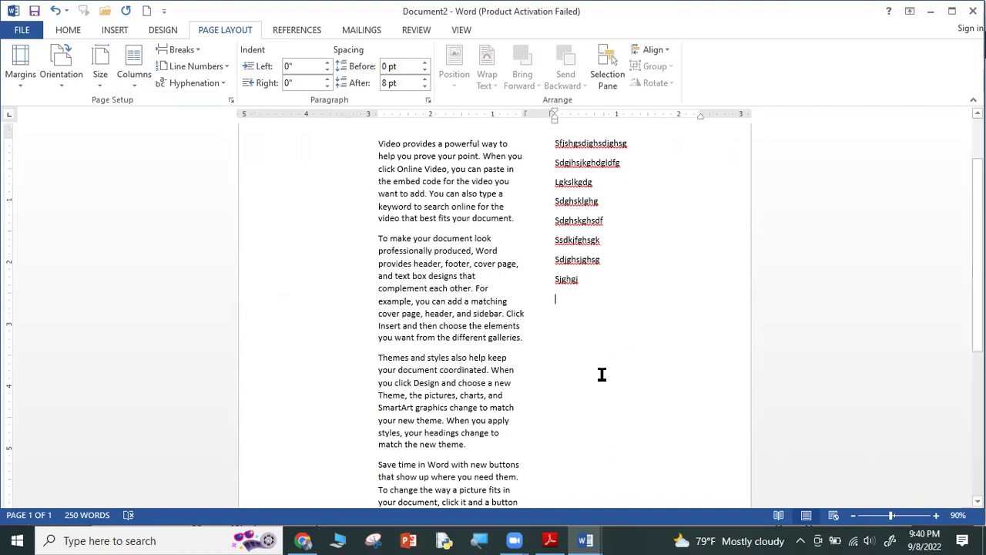
{"action": "mouse_move", "coordinate": [547, 539]}
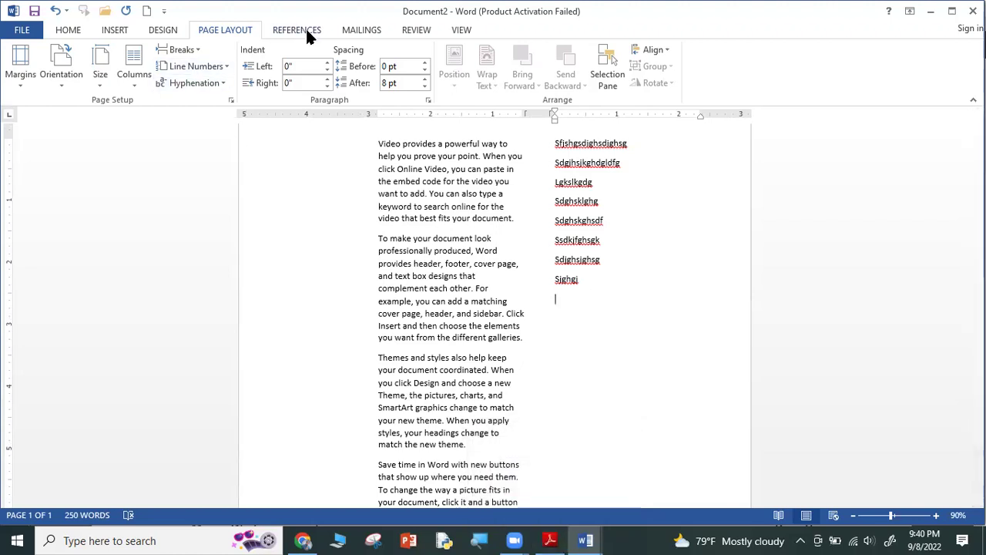
Step: Bring Ms word.pdf forward in Adobe Reader and scroll to page 10's password section
{"action": "left_click", "coordinate": [548, 539]}
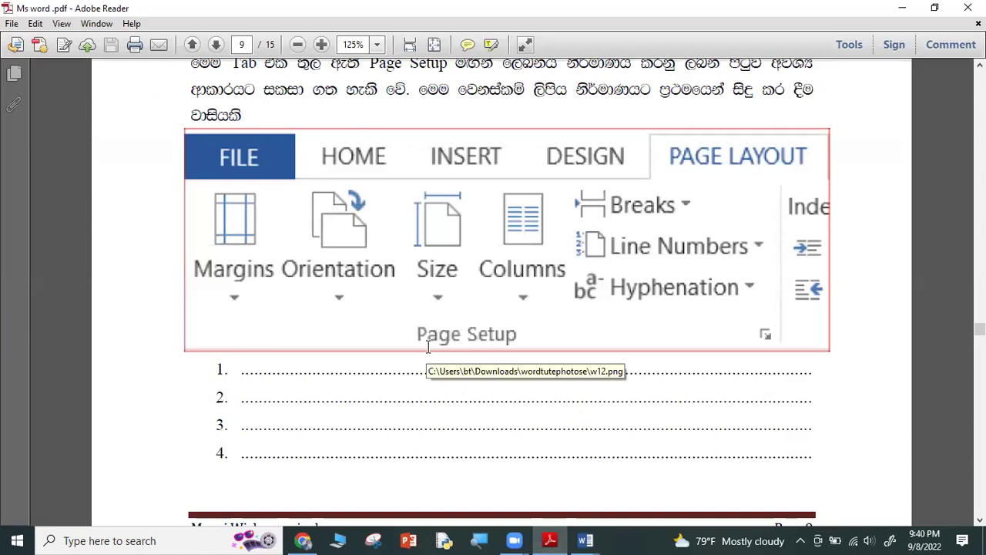
{"action": "scroll", "coordinate": [428, 347], "scroll_direction": "down", "scroll_amount": 1}
{"action": "scroll", "coordinate": [427, 347], "scroll_direction": "down", "scroll_amount": 2}
{"action": "scroll", "coordinate": [428, 343], "scroll_direction": "down", "scroll_amount": 3}
{"action": "scroll", "coordinate": [430, 354], "scroll_direction": "down", "scroll_amount": 2}
{"action": "scroll", "coordinate": [430, 354], "scroll_direction": "down", "scroll_amount": 3}
{"action": "scroll", "coordinate": [429, 344], "scroll_direction": "down", "scroll_amount": 4}
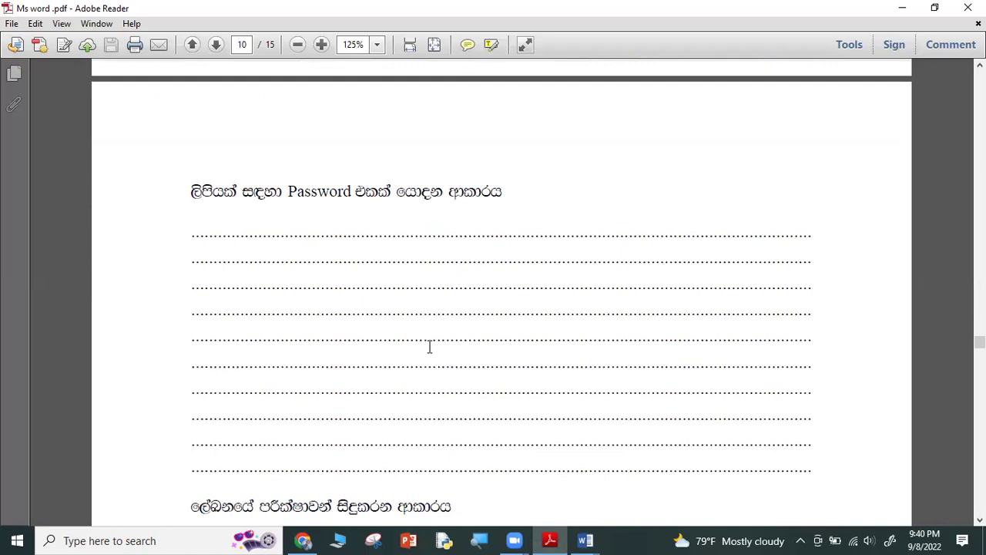
{"action": "scroll", "coordinate": [430, 347], "scroll_direction": "down", "scroll_amount": 1}
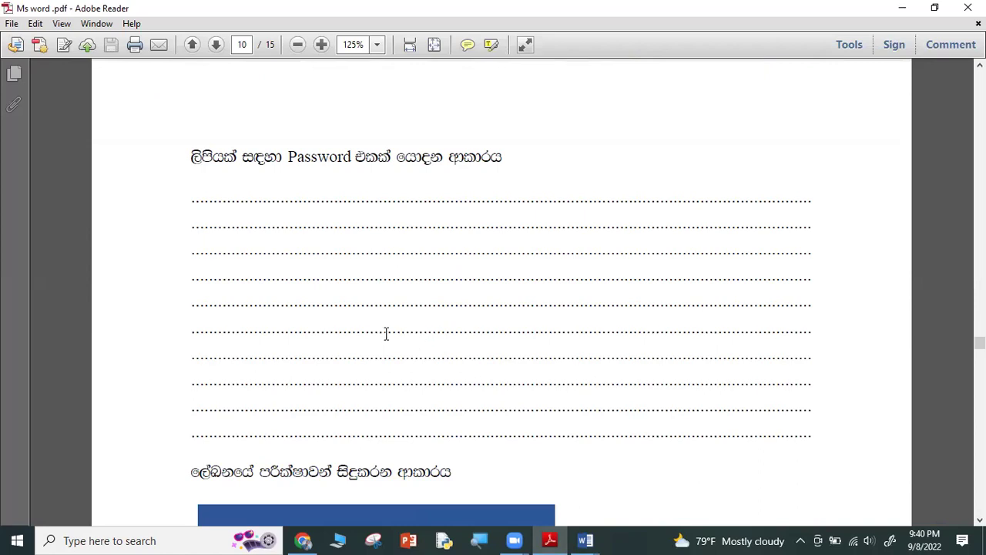
{"action": "scroll", "coordinate": [386, 333], "scroll_direction": "down", "scroll_amount": 1}
{"action": "scroll", "coordinate": [390, 336], "scroll_direction": "down", "scroll_amount": 2}
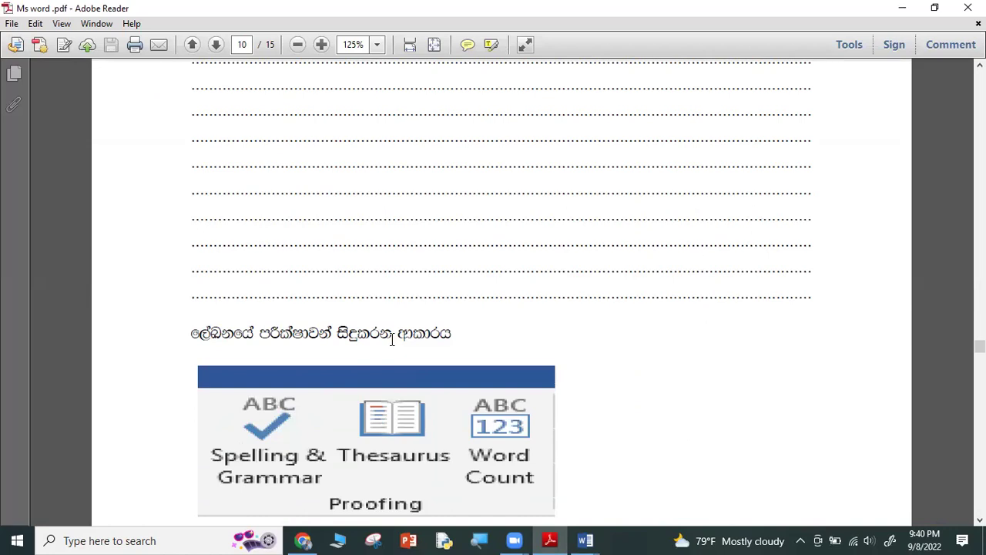
{"action": "scroll", "coordinate": [391, 340], "scroll_direction": "up", "scroll_amount": 3}
{"action": "scroll", "coordinate": [392, 341], "scroll_direction": "down", "scroll_amount": 1}
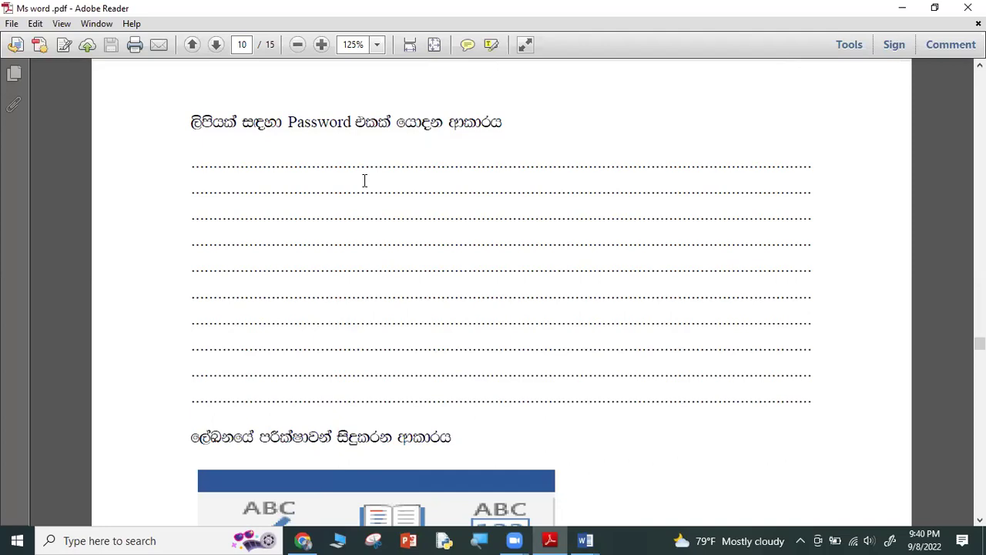
{"action": "mouse_move", "coordinate": [584, 539]}
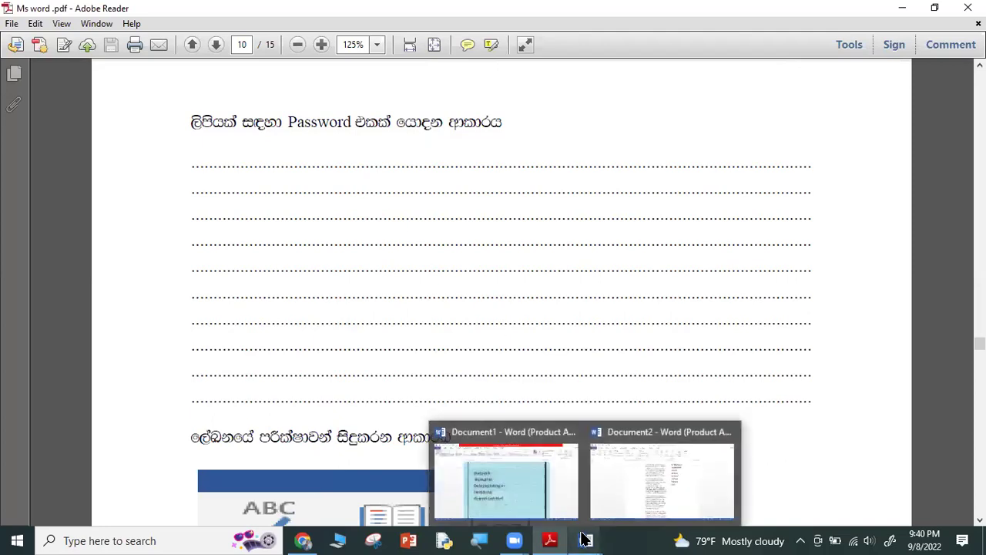
Step: Switch to Document2, go to FILE > Info, and expand the Protect Document options
{"action": "left_click", "coordinate": [633, 431]}
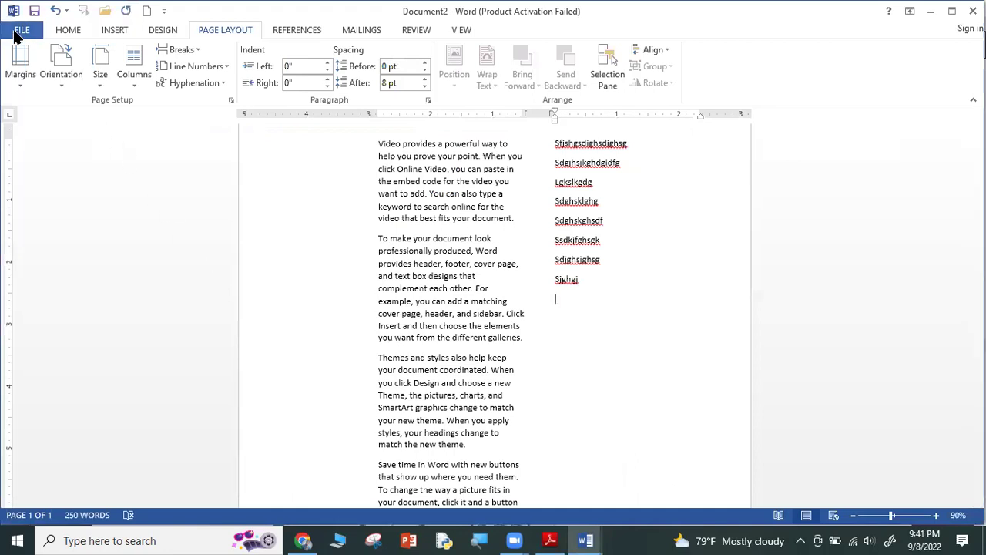
{"action": "left_click", "coordinate": [19, 34]}
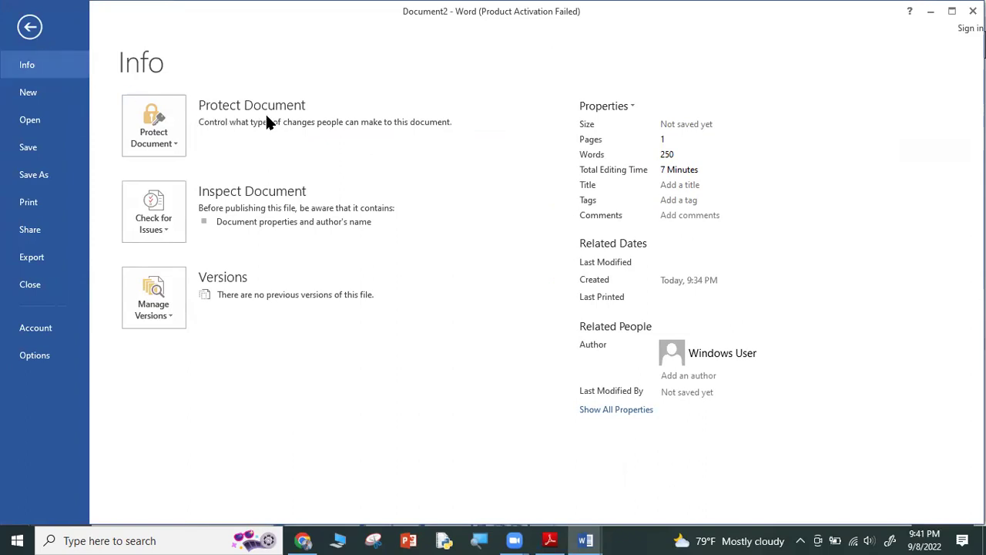
{"action": "left_click", "coordinate": [30, 27]}
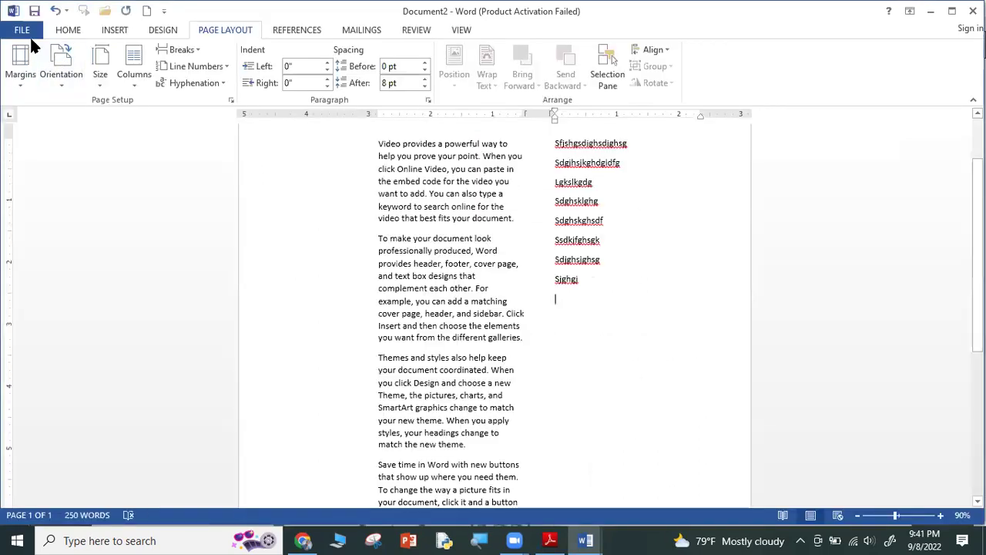
{"action": "left_click", "coordinate": [25, 31]}
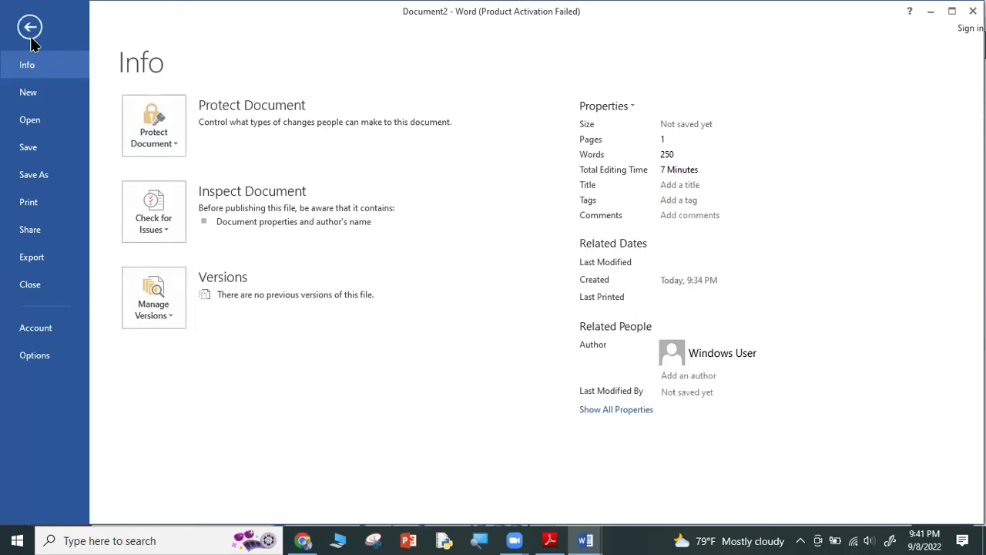
{"action": "left_click", "coordinate": [30, 34]}
{"action": "left_click", "coordinate": [23, 30]}
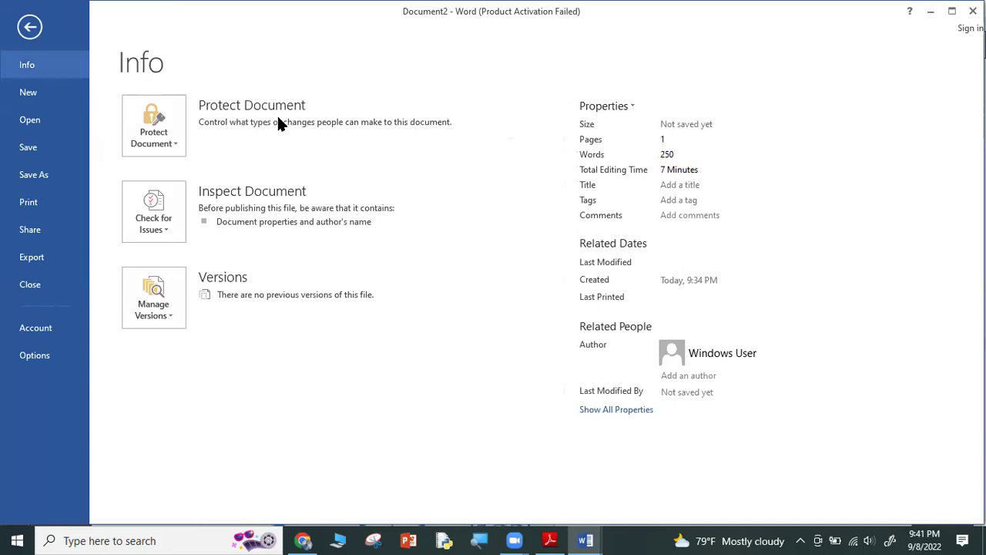
{"action": "left_click", "coordinate": [158, 113]}
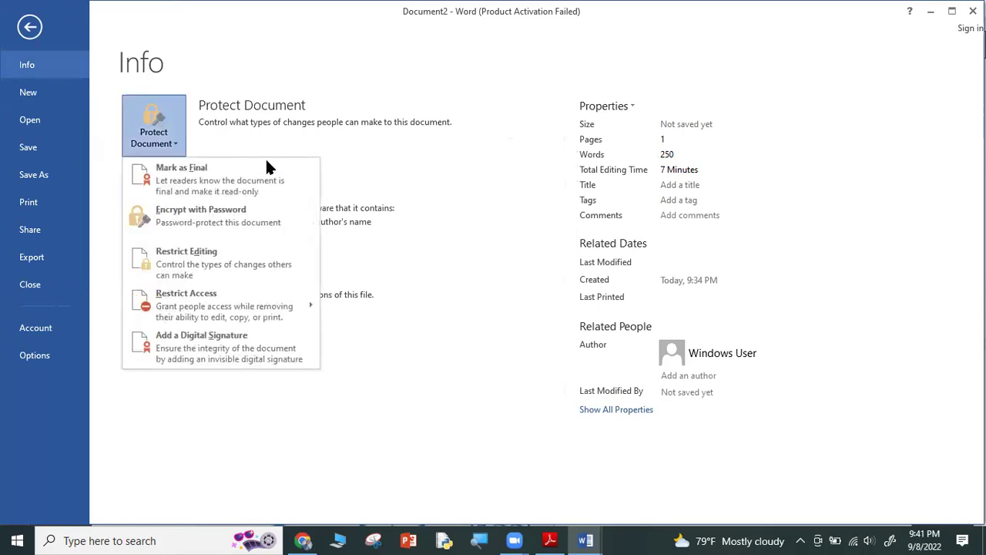
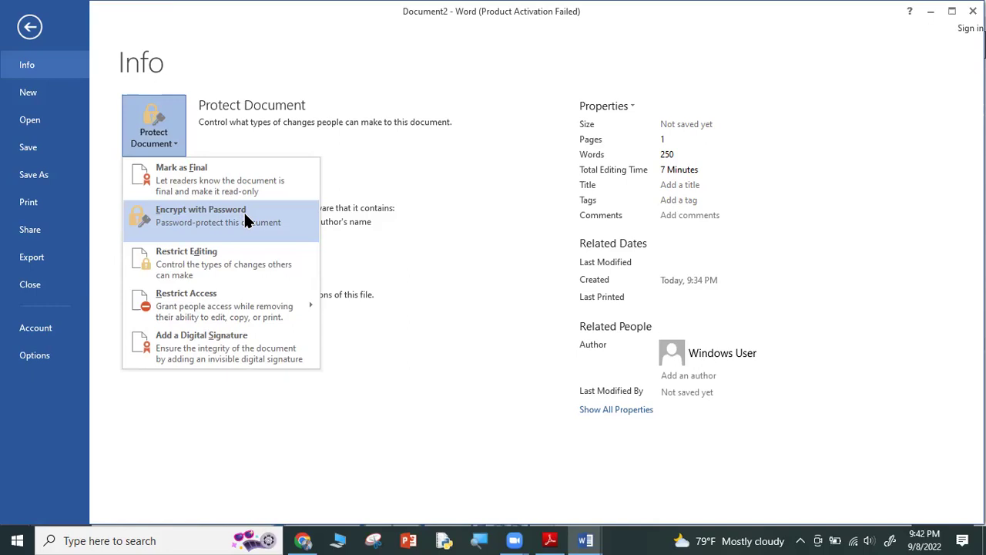
Step: Encrypt Document2 with an open password, entering the password and then confirming it
{"action": "left_click", "coordinate": [246, 220]}
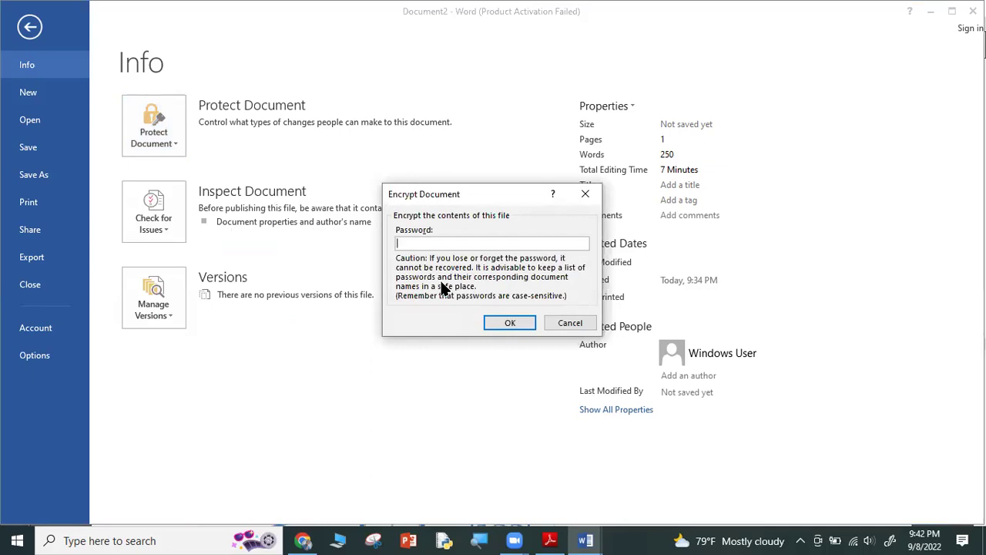
{"action": "left_click", "coordinate": [503, 323]}
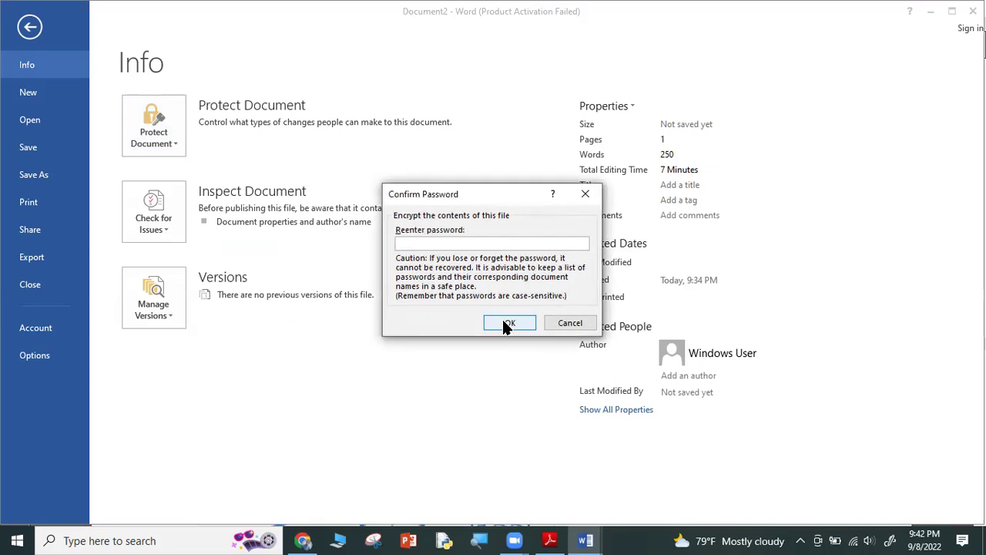
{"action": "left_click", "coordinate": [500, 323]}
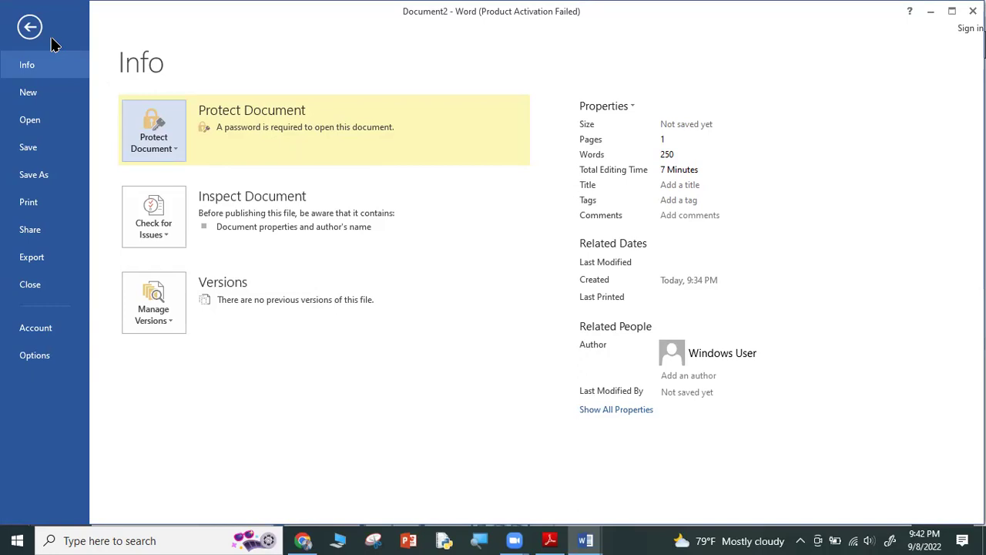
Step: Close Document2 without saving its changes
{"action": "left_click", "coordinate": [930, 12]}
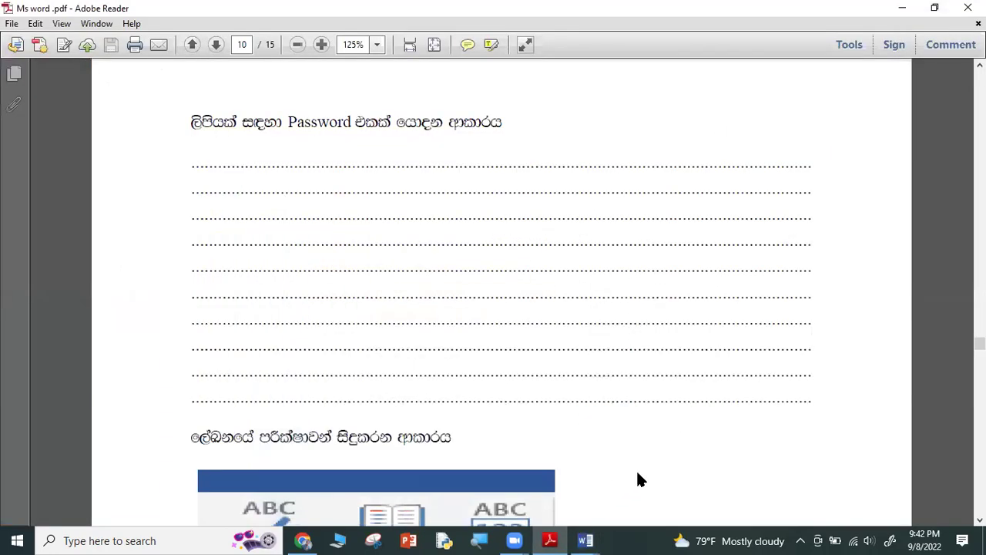
{"action": "key", "text": "alt+Tab"}
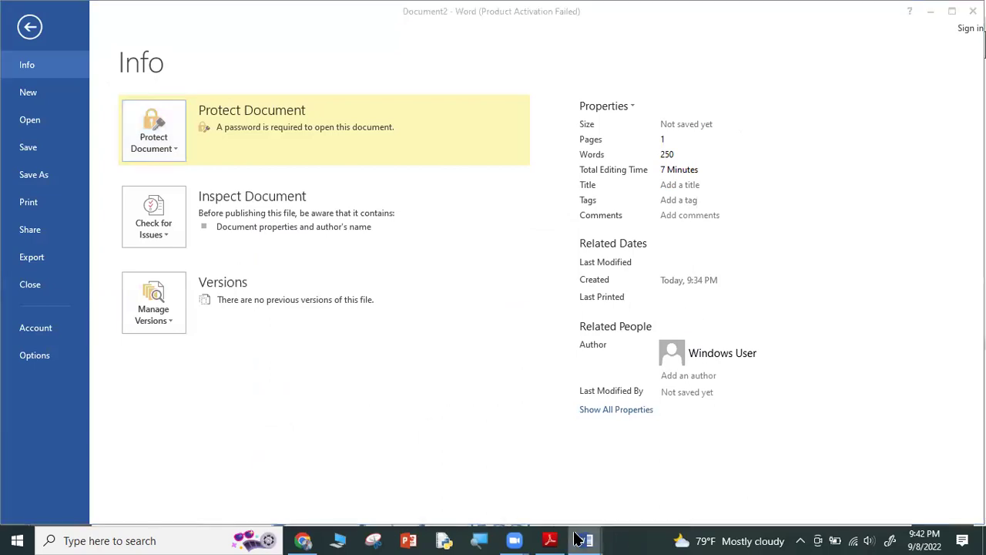
{"action": "mouse_move", "coordinate": [585, 540]}
{"action": "left_click", "coordinate": [648, 454]}
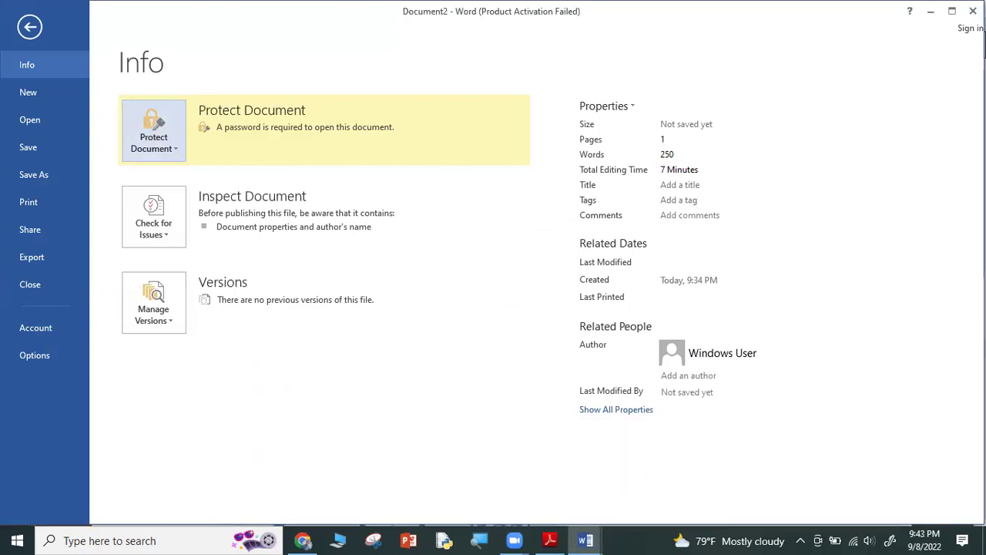
{"action": "key", "text": "Escape"}
{"action": "key", "text": "alt+F4"}
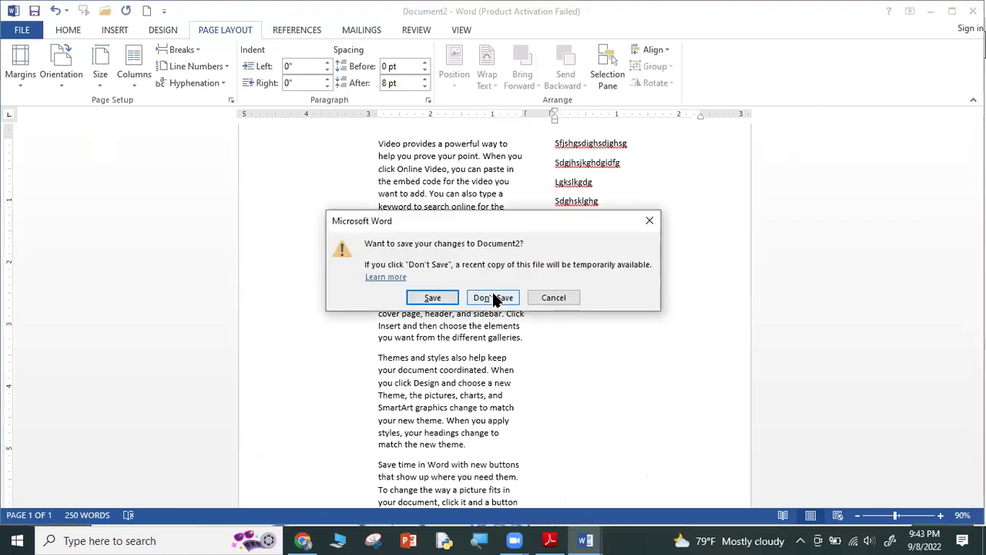
{"action": "left_click", "coordinate": [493, 297]}
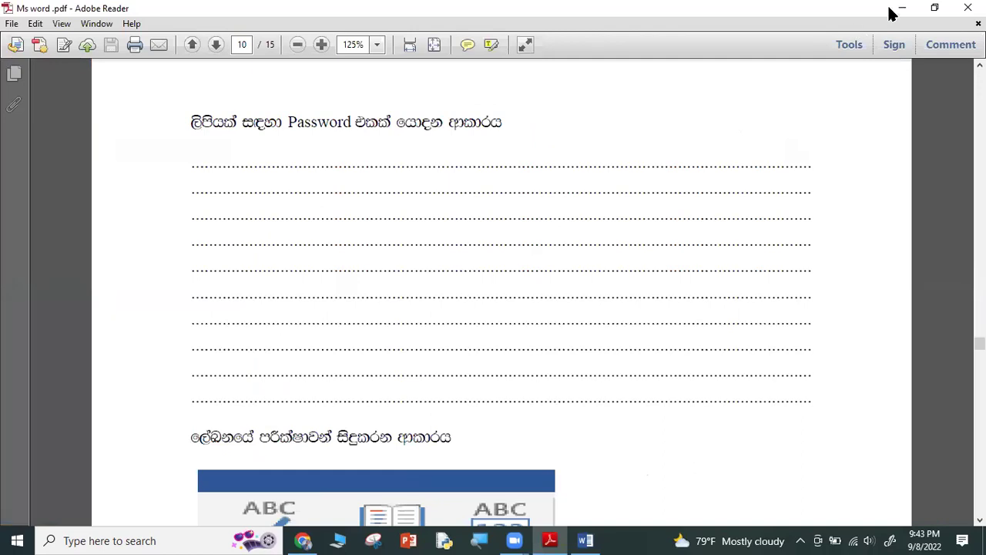
Step: Encrypt Document1 with an open password, entering the password and then confirming it
{"action": "left_click", "coordinate": [899, 7]}
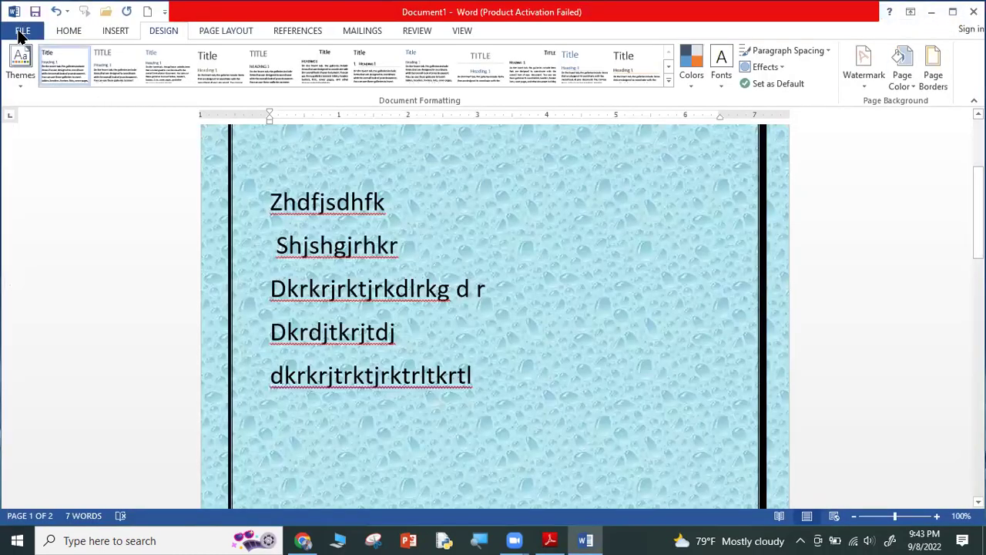
{"action": "left_click", "coordinate": [21, 32]}
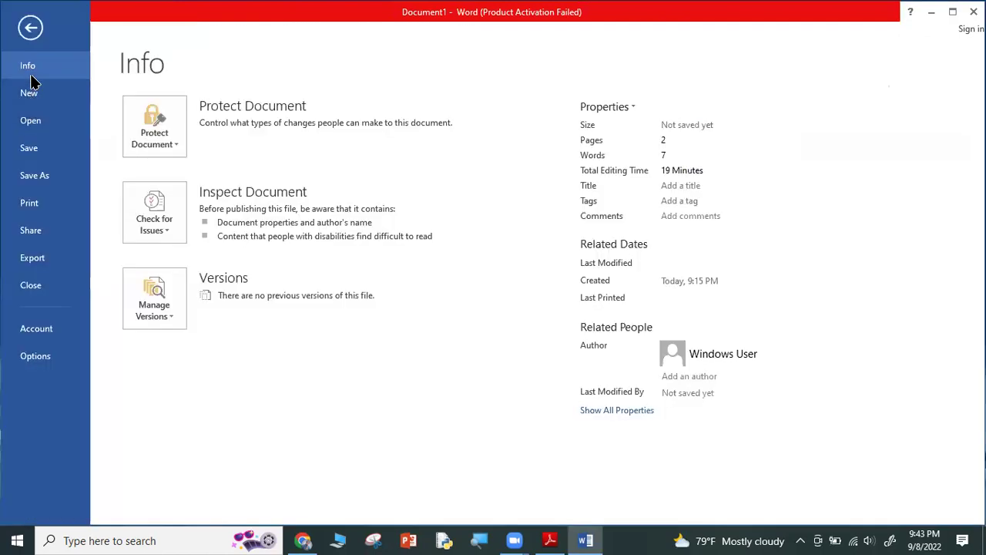
{"action": "left_click", "coordinate": [173, 130]}
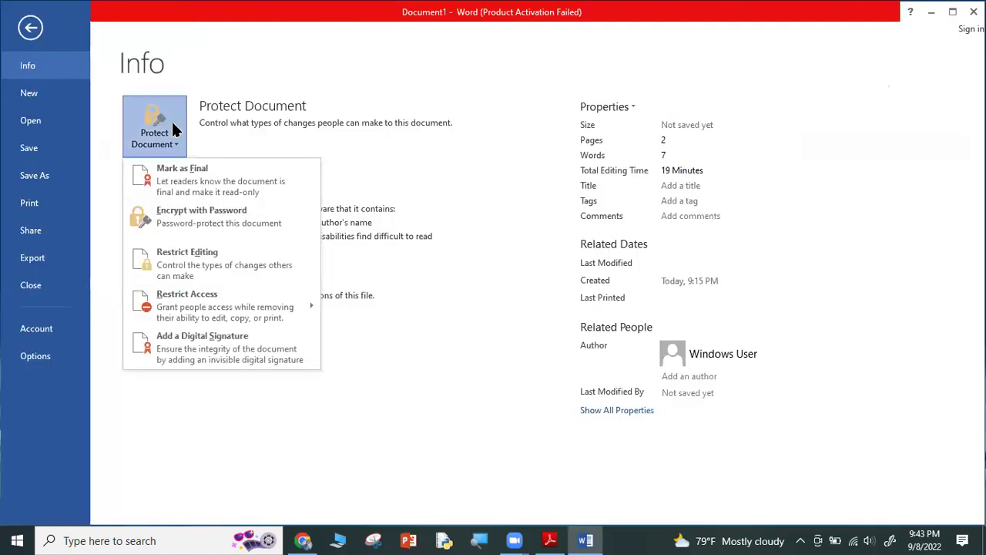
{"action": "left_click", "coordinate": [225, 223]}
{"action": "left_click", "coordinate": [512, 324]}
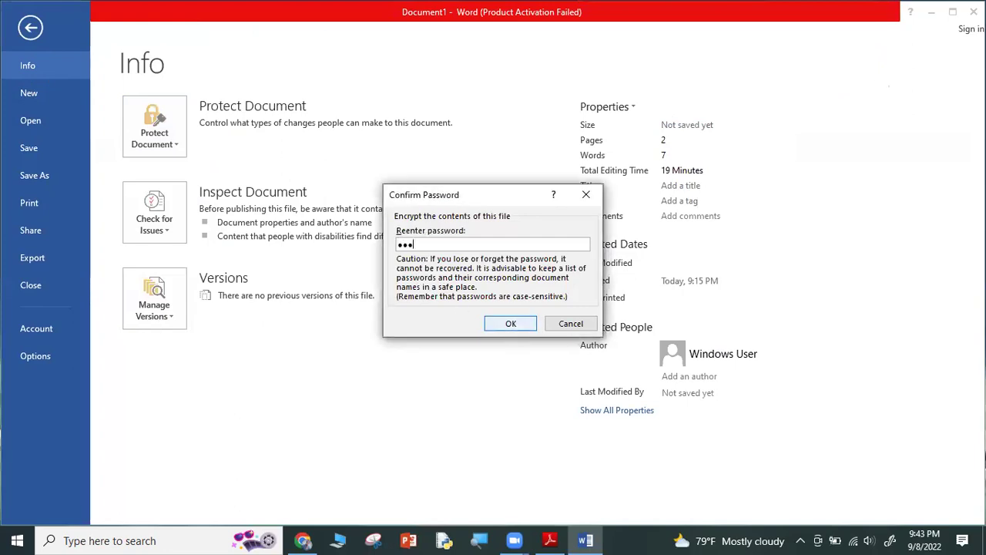
{"action": "left_click", "coordinate": [509, 324]}
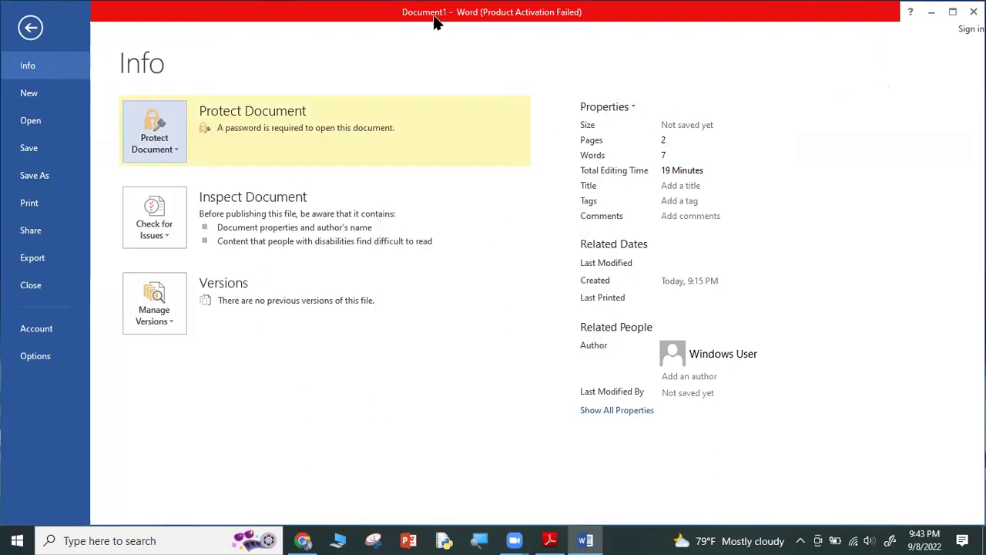
{"action": "left_click", "coordinate": [34, 31]}
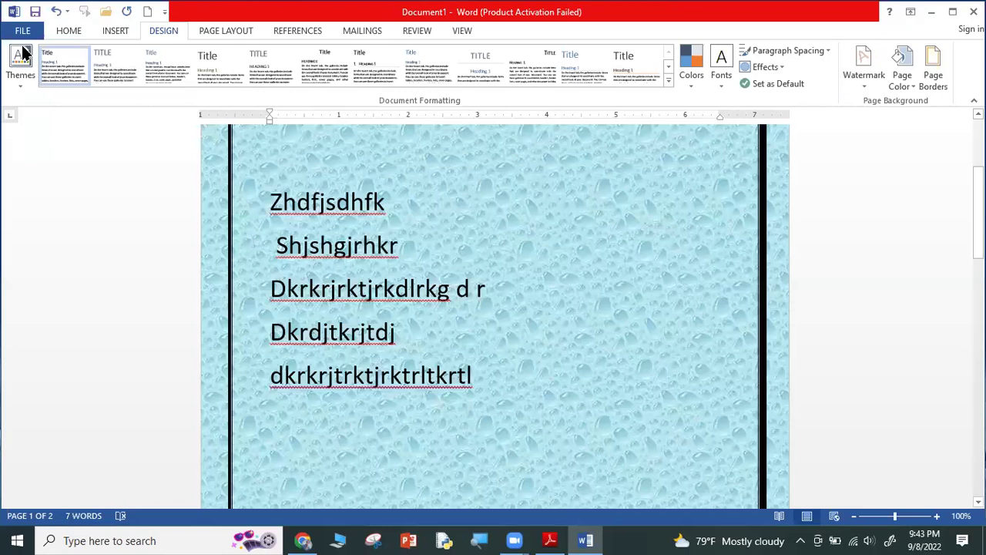
Step: Save Document1 to the Desktop as 'abc', then minimize Word
{"action": "key", "text": "ctrl+s"}
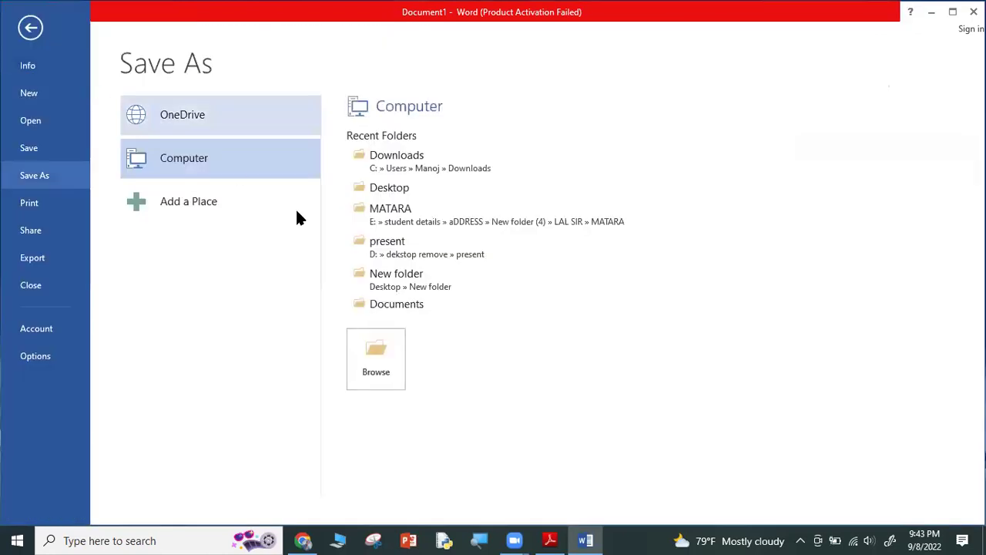
{"action": "left_click", "coordinate": [409, 188]}
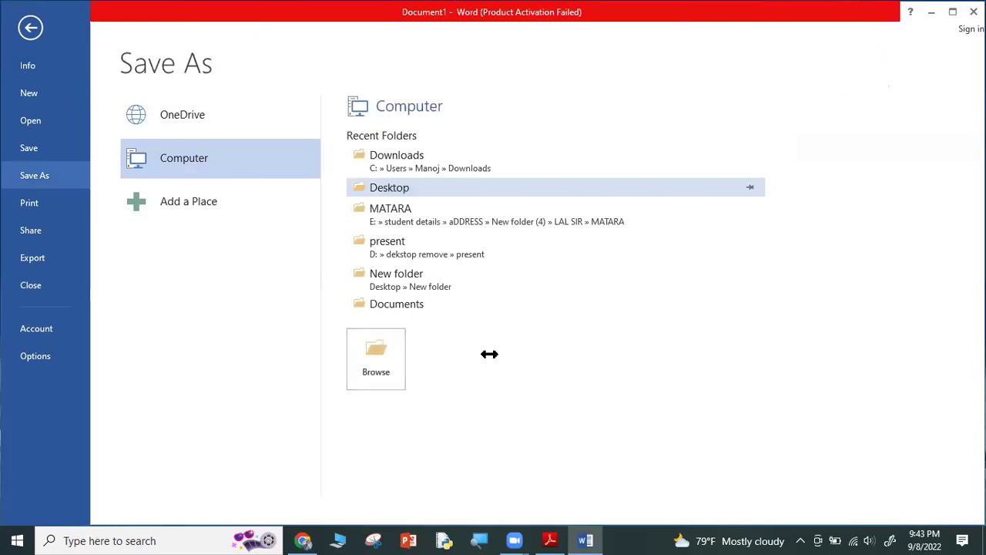
{"action": "type", "text": "abc"}
{"action": "left_click", "coordinate": [368, 346]}
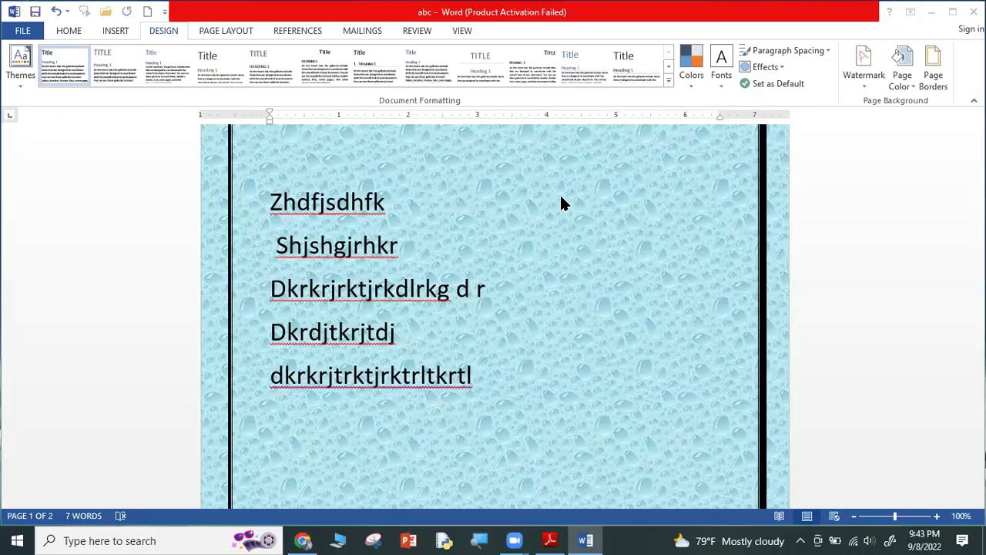
{"action": "key", "text": "super+d"}
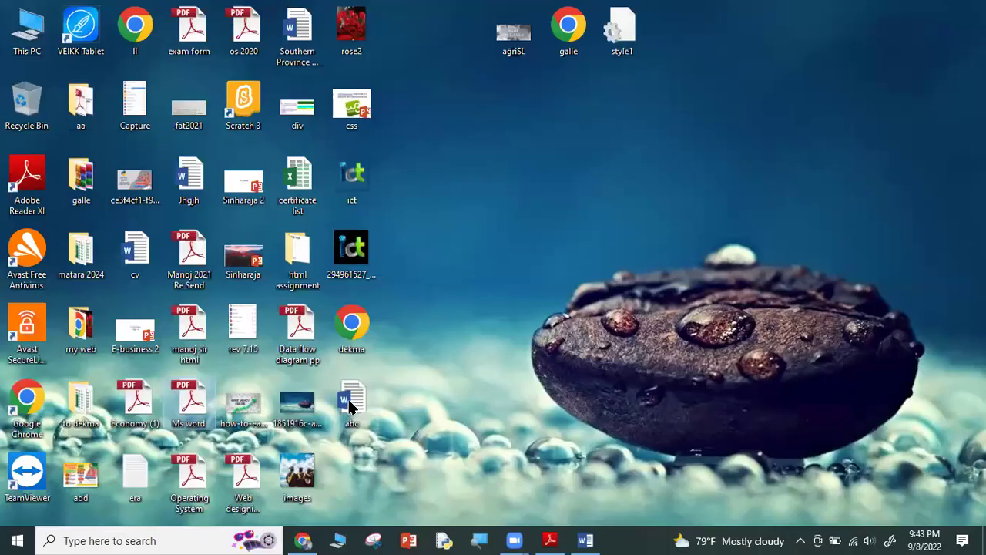
Step: Close abc and try reopening it from the Desktop, dismissing the password error and activation notice
{"action": "left_click", "coordinate": [585, 540]}
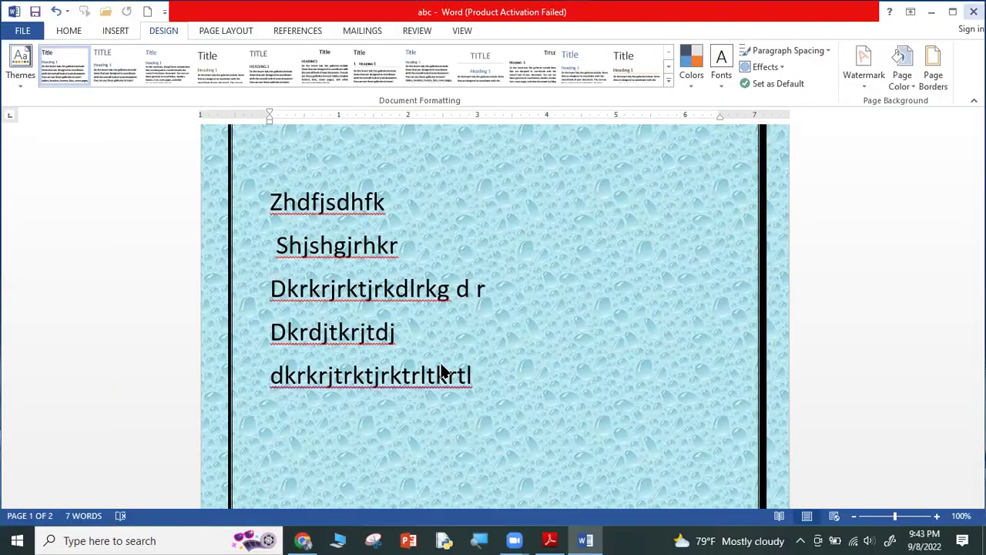
{"action": "key", "text": "alt+F4"}
{"action": "double_click", "coordinate": [352, 406]}
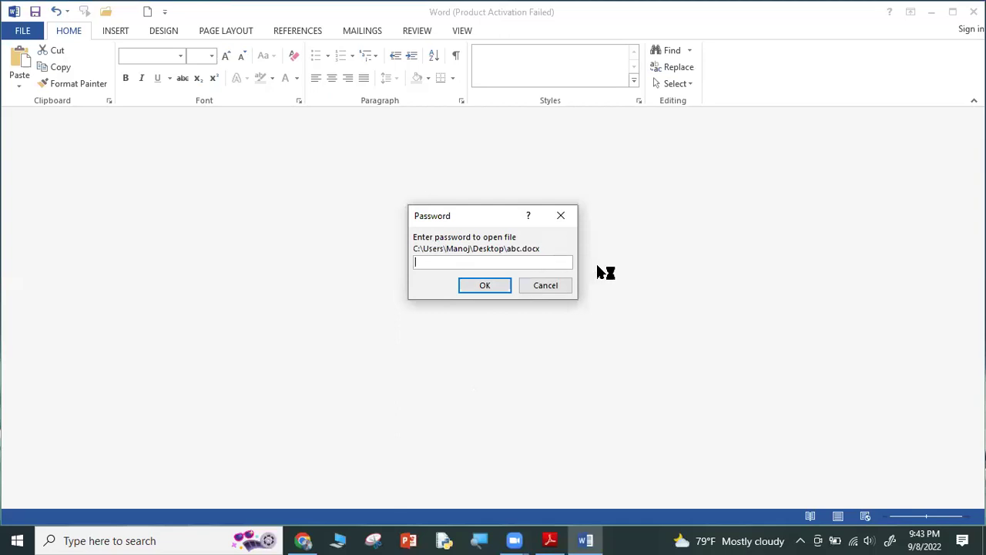
{"action": "key", "text": "Return"}
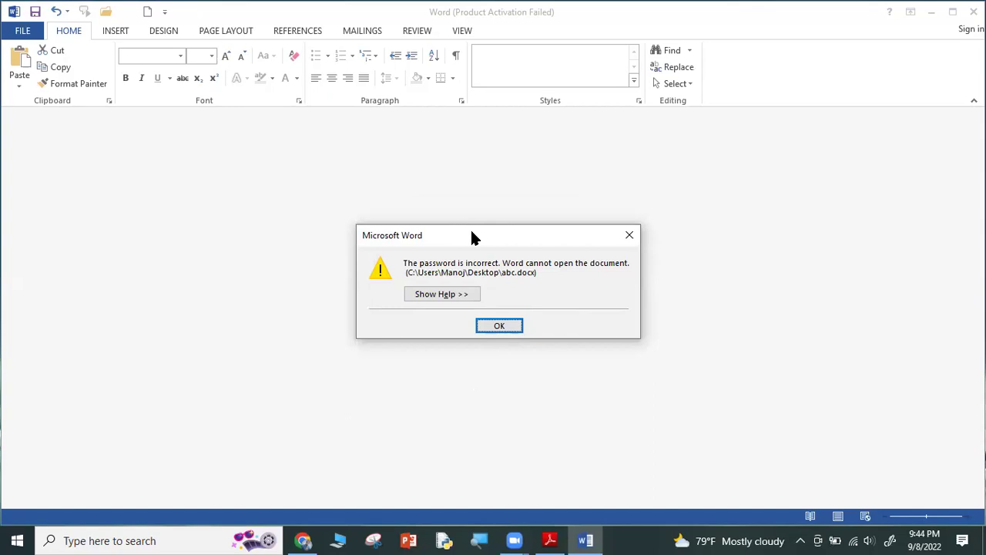
{"action": "left_click", "coordinate": [489, 287]}
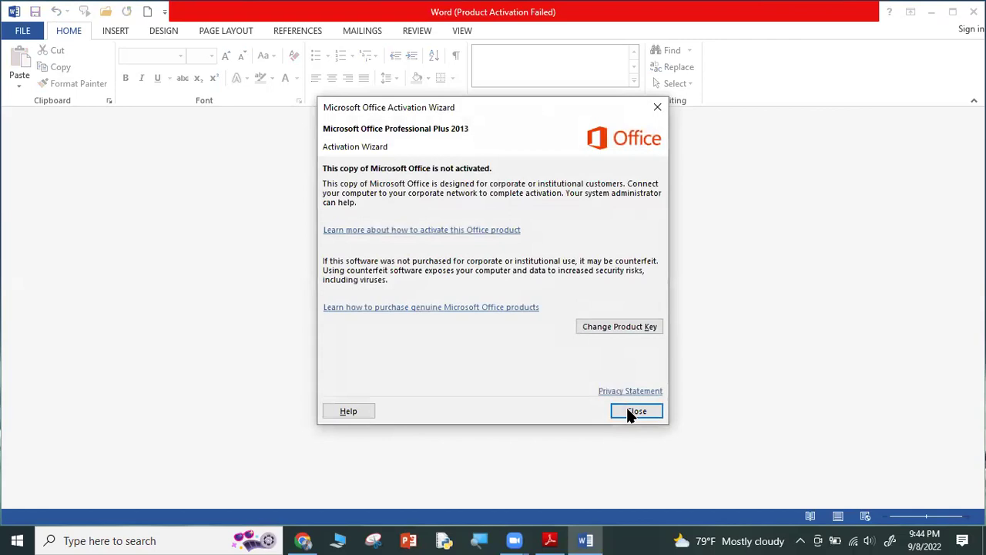
{"action": "left_click", "coordinate": [629, 413]}
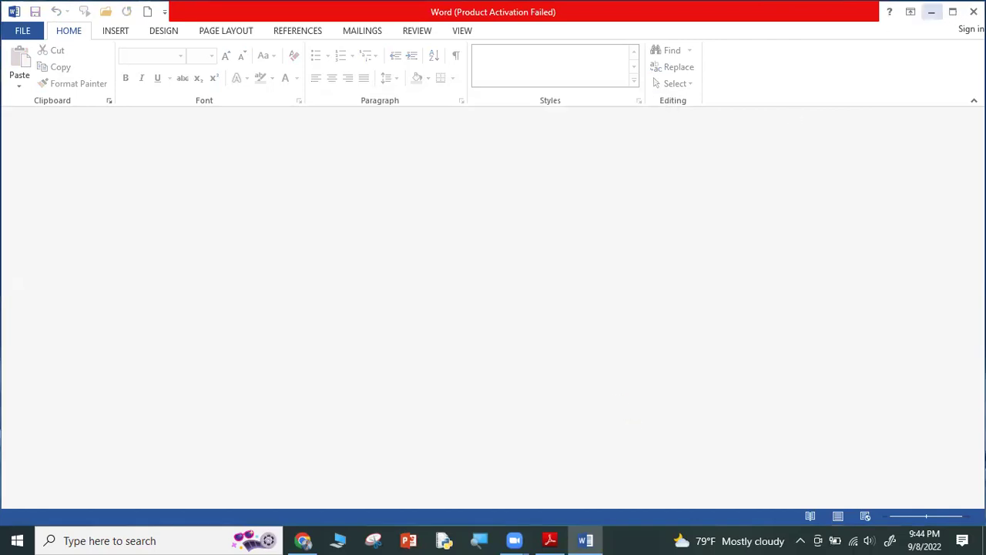
{"action": "left_click", "coordinate": [974, 12]}
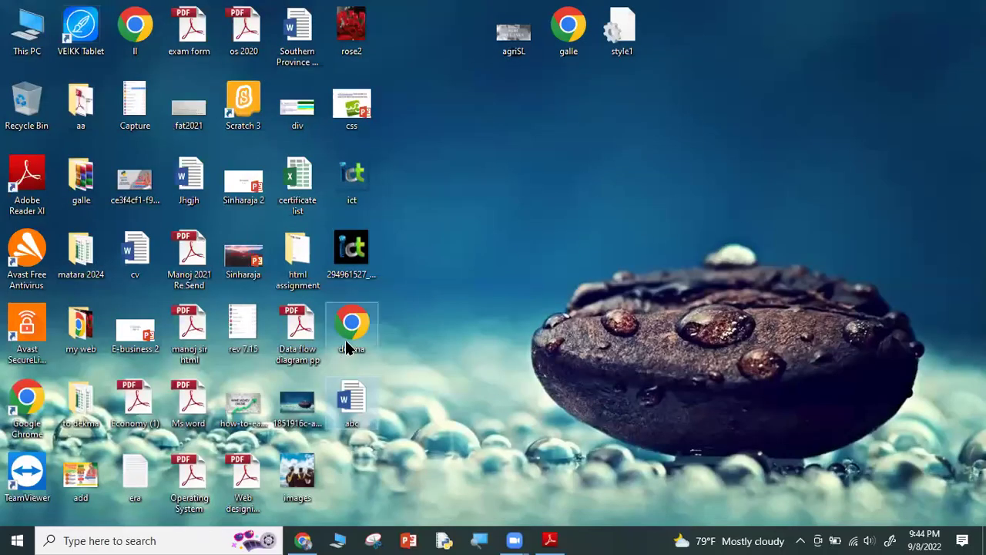
Step: Reopen abc with the correct password and close the product activation dialog
{"action": "key", "text": "Return"}
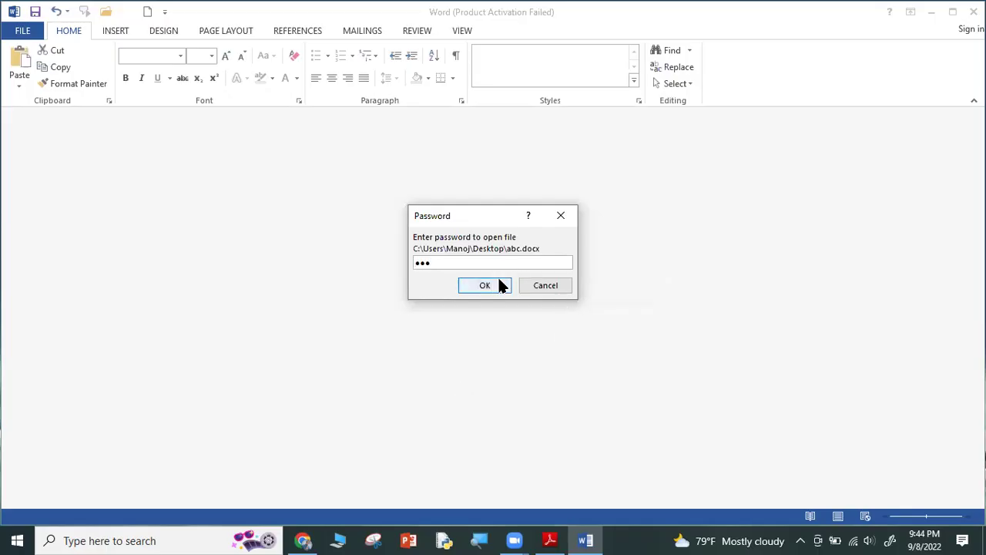
{"action": "left_click", "coordinate": [500, 284]}
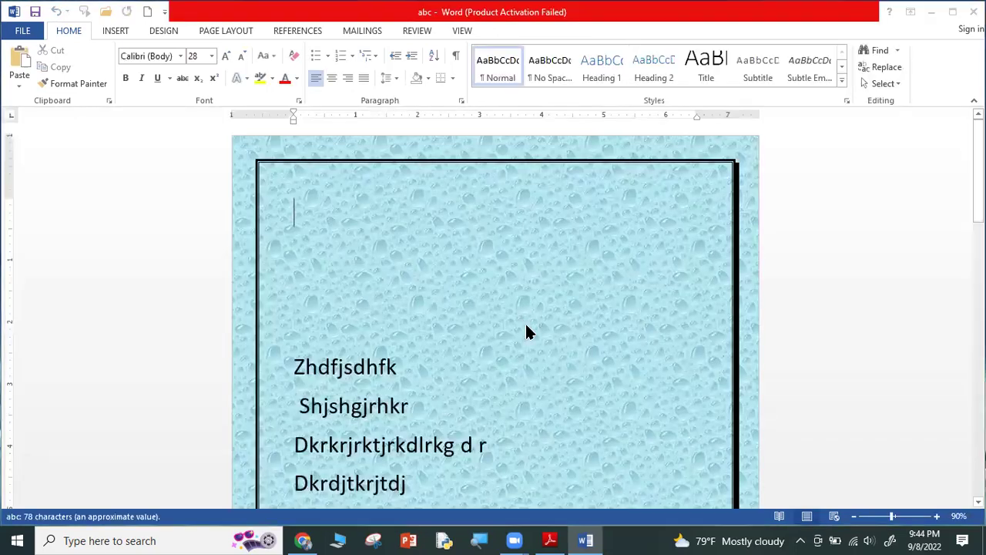
{"action": "left_click", "coordinate": [629, 410]}
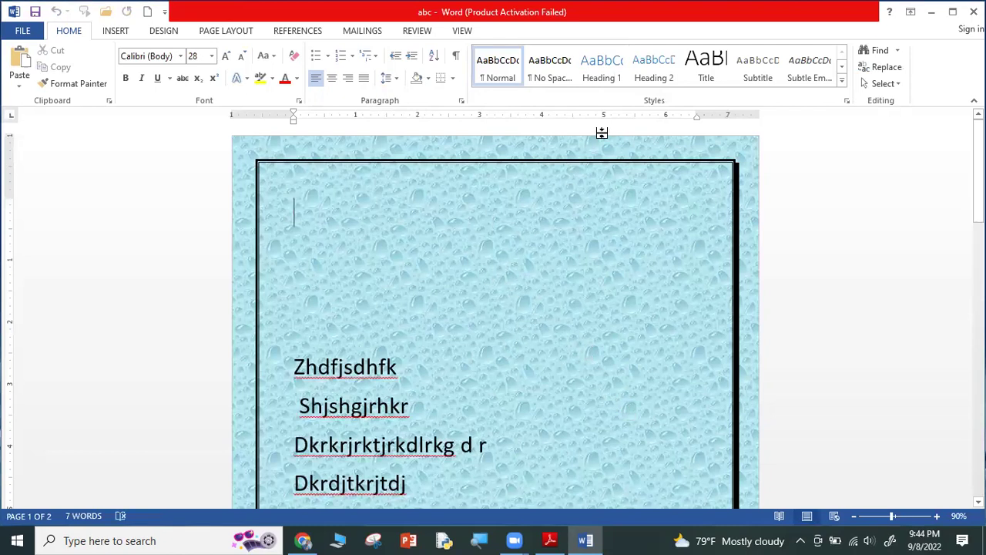
Step: Bring Ms word .pdf forward and scroll through pages 10–14, returning to page 10's Proofing picture
{"action": "left_click", "coordinate": [553, 538]}
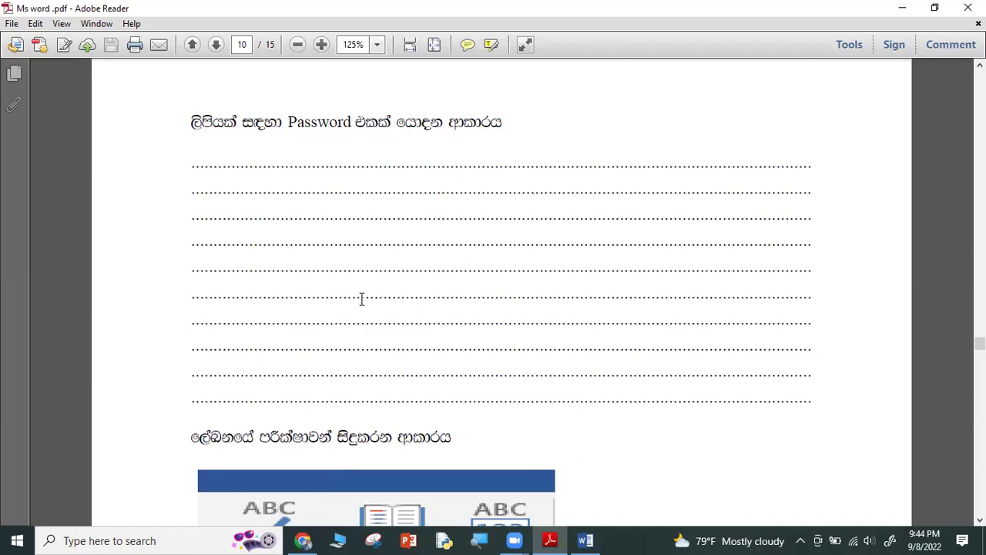
{"action": "scroll", "coordinate": [367, 297], "scroll_direction": "down", "scroll_amount": 1}
{"action": "scroll", "coordinate": [367, 296], "scroll_direction": "down", "scroll_amount": 5}
{"action": "scroll", "coordinate": [372, 326], "scroll_direction": "down", "scroll_amount": 5}
{"action": "scroll", "coordinate": [372, 326], "scroll_direction": "down", "scroll_amount": 4}
{"action": "scroll", "coordinate": [377, 332], "scroll_direction": "down", "scroll_amount": 4}
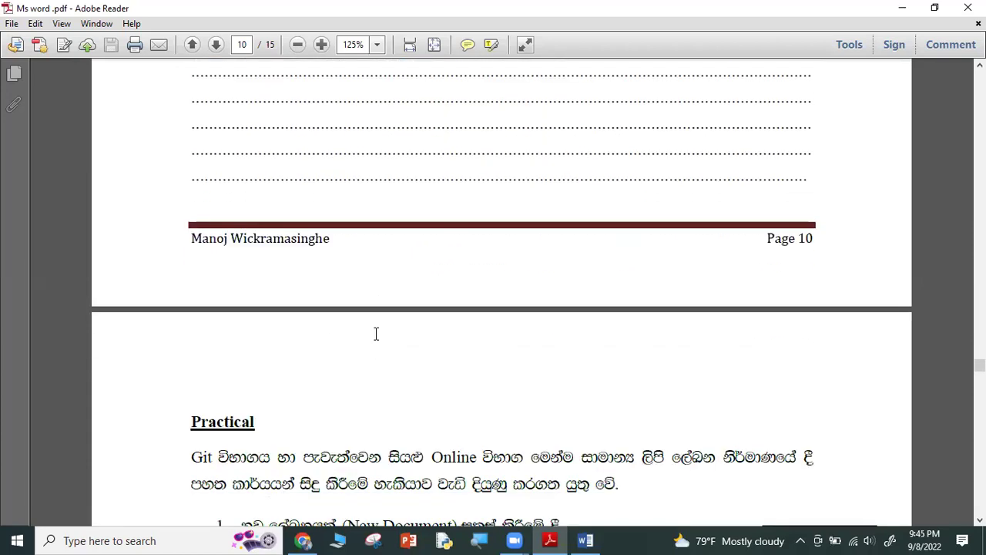
{"action": "scroll", "coordinate": [374, 336], "scroll_direction": "up", "scroll_amount": 10}
{"action": "scroll", "coordinate": [375, 337], "scroll_direction": "up", "scroll_amount": 2}
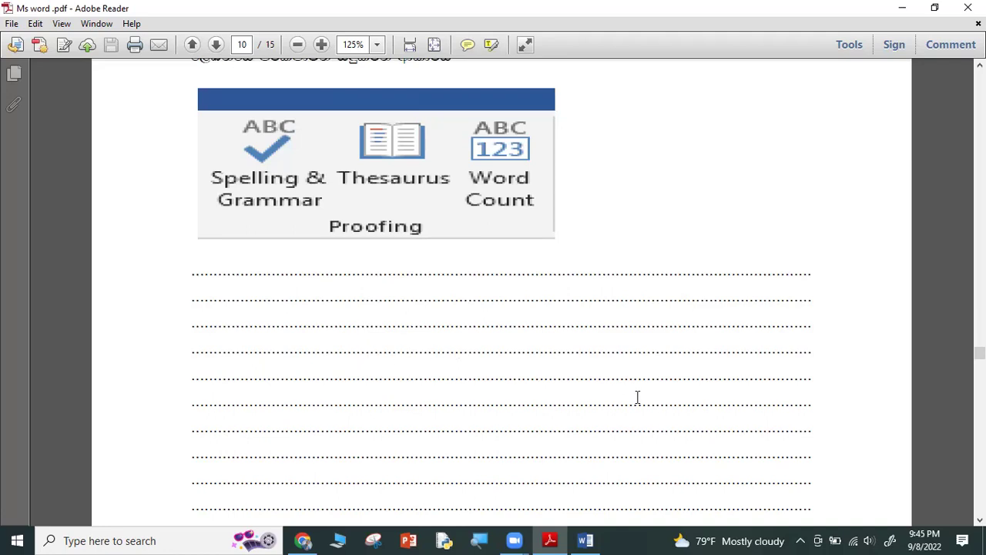
{"action": "scroll", "coordinate": [500, 289], "scroll_direction": "down", "scroll_amount": 1}
{"action": "scroll", "coordinate": [500, 289], "scroll_direction": "down", "scroll_amount": 5}
{"action": "scroll", "coordinate": [501, 289], "scroll_direction": "down", "scroll_amount": 3}
{"action": "scroll", "coordinate": [501, 289], "scroll_direction": "down", "scroll_amount": 5}
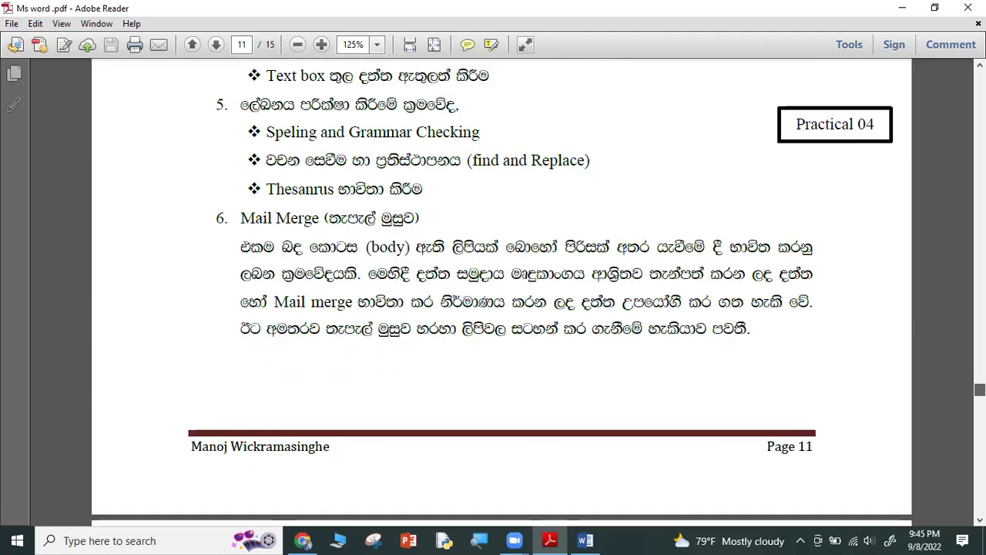
{"action": "scroll", "coordinate": [501, 289], "scroll_direction": "down", "scroll_amount": 5}
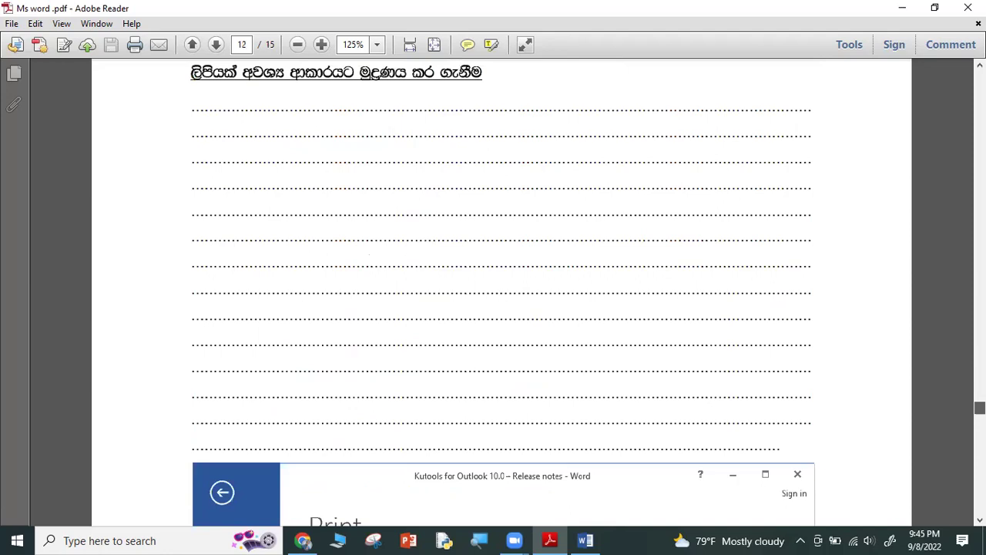
{"action": "scroll", "coordinate": [500, 288], "scroll_direction": "down", "scroll_amount": 5}
{"action": "scroll", "coordinate": [500, 289], "scroll_direction": "down", "scroll_amount": 5}
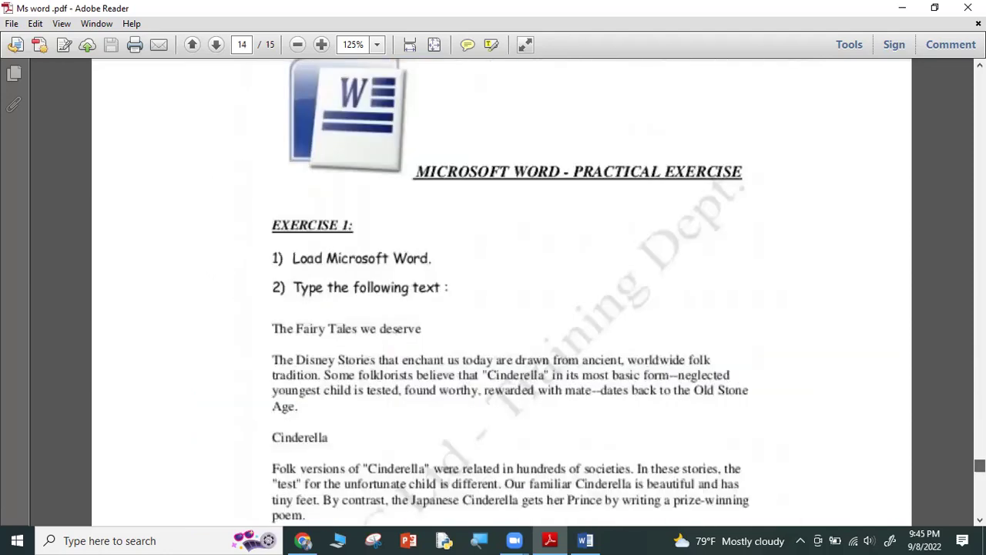
{"action": "scroll", "coordinate": [501, 289], "scroll_direction": "down", "scroll_amount": 10}
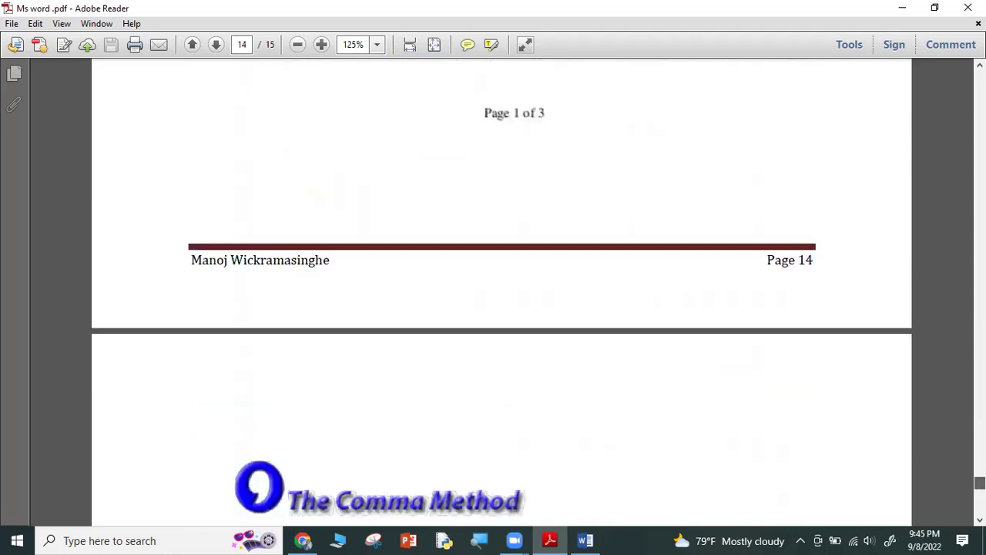
{"action": "scroll", "coordinate": [501, 289], "scroll_direction": "up", "scroll_amount": 15}
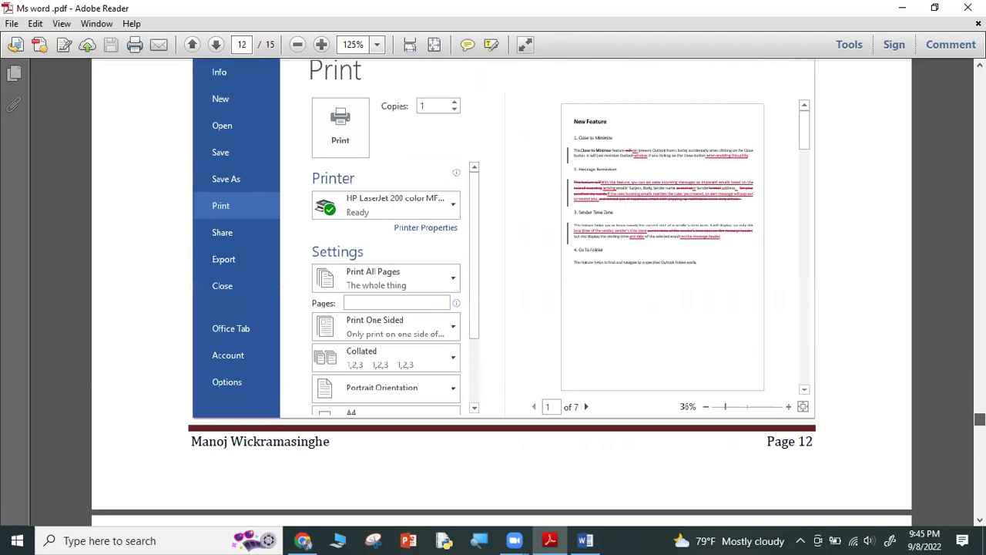
{"action": "scroll", "coordinate": [501, 289], "scroll_direction": "up", "scroll_amount": 5}
{"action": "scroll", "coordinate": [501, 289], "scroll_direction": "up", "scroll_amount": 1}
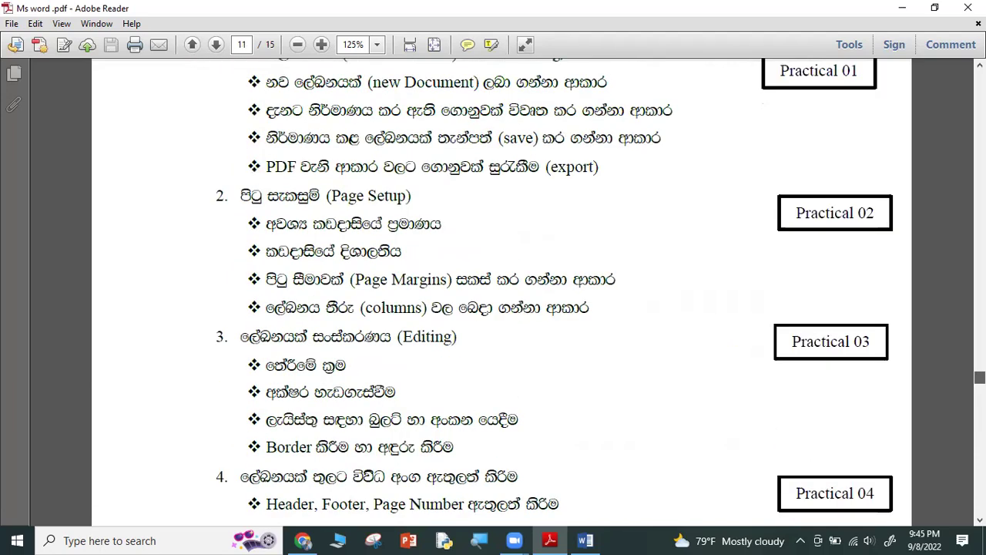
{"action": "scroll", "coordinate": [724, 346], "scroll_direction": "up", "scroll_amount": 3}
{"action": "scroll", "coordinate": [724, 346], "scroll_direction": "up", "scroll_amount": 3}
{"action": "scroll", "coordinate": [724, 346], "scroll_direction": "up", "scroll_amount": 1}
{"action": "scroll", "coordinate": [725, 347], "scroll_direction": "up", "scroll_amount": 2}
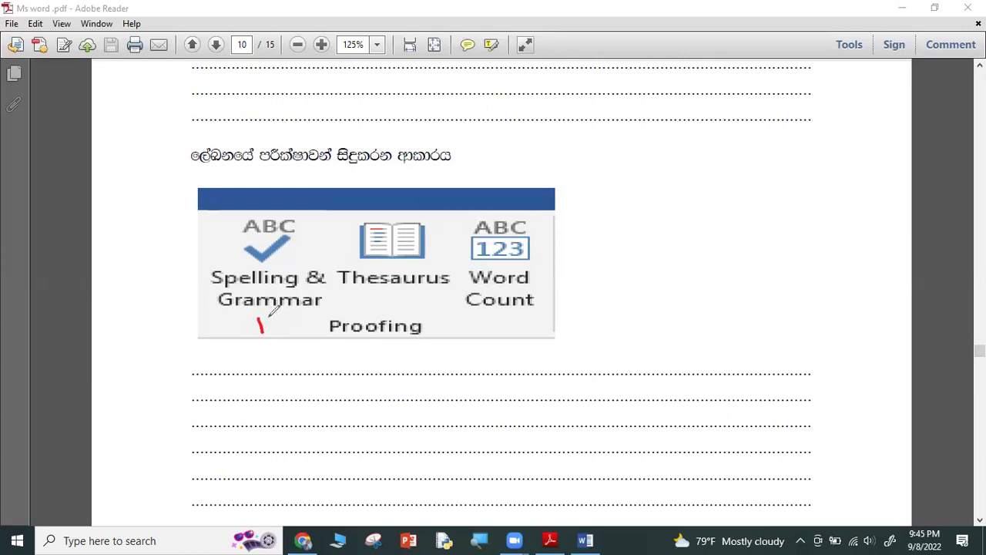
{"action": "left_click_drag", "start_coordinate": [256, 318], "coordinate": [269, 334]}
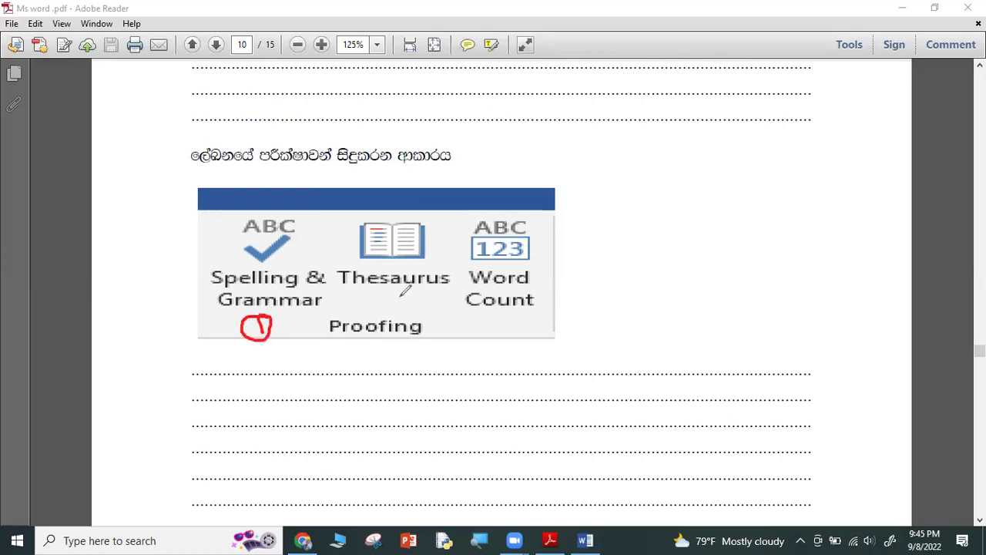
{"action": "mouse_move", "coordinate": [382, 302]}
{"action": "left_mouse_down"}
{"action": "mouse_move", "coordinate": [394, 314]}
{"action": "mouse_move", "coordinate": [390, 294]}
{"action": "left_mouse_up"}
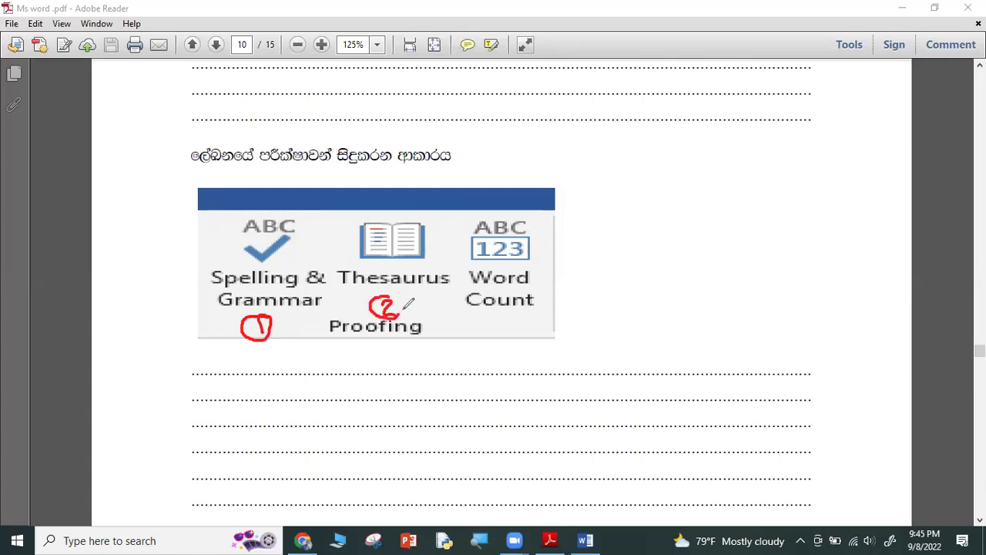
{"action": "mouse_move", "coordinate": [500, 318]}
{"action": "left_mouse_down"}
{"action": "mouse_move", "coordinate": [500, 335]}
{"action": "mouse_move", "coordinate": [503, 325]}
{"action": "left_mouse_up"}
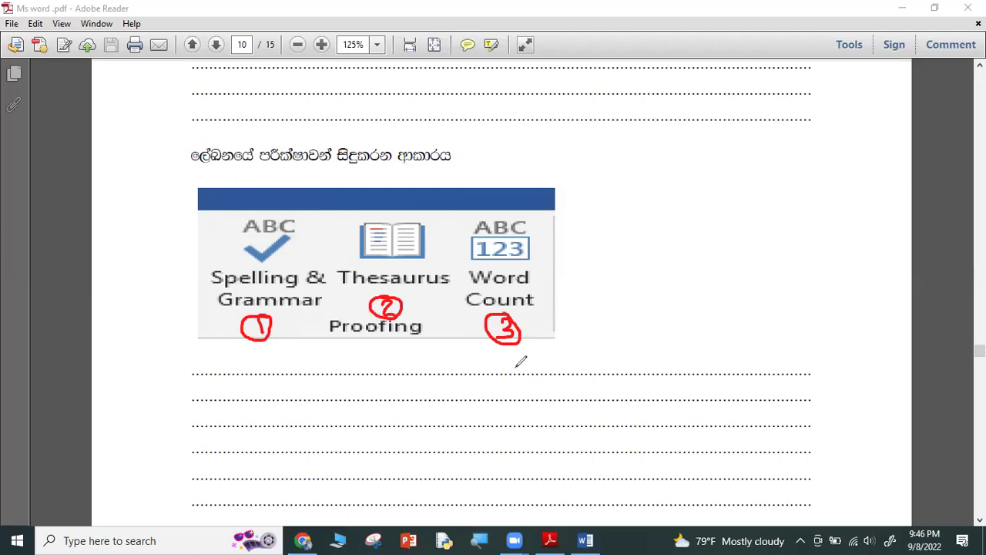
{"action": "mouse_move", "coordinate": [195, 383]}
{"action": "left_mouse_down"}
{"action": "mouse_move", "coordinate": [194, 397]}
{"action": "mouse_move", "coordinate": [208, 374]}
{"action": "mouse_move", "coordinate": [245, 394]}
{"action": "mouse_move", "coordinate": [298, 400]}
{"action": "left_mouse_up"}
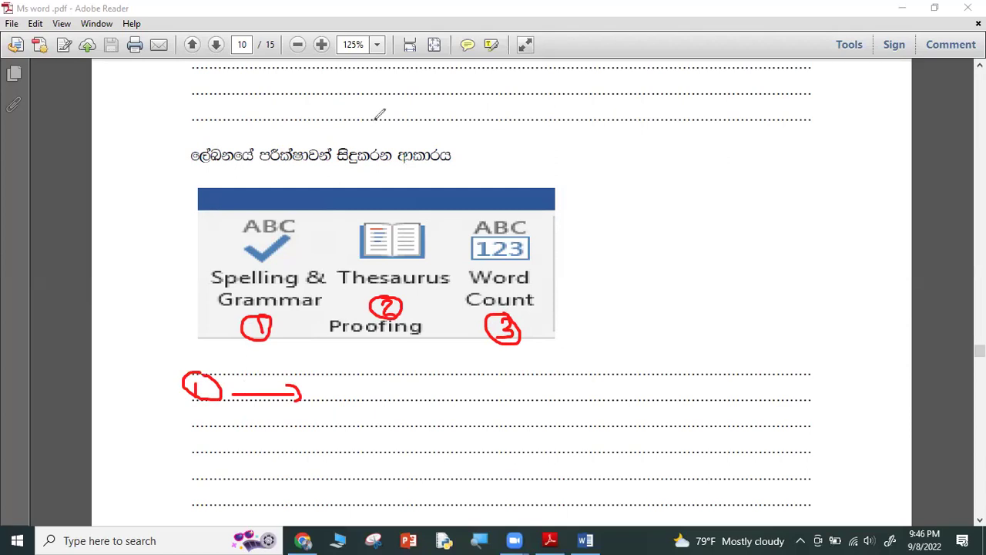
Step: Redraw red pen labels 1, 2, 3 on the Proofing tools and number the answer lines 1 and 2
{"action": "key", "text": "e"}
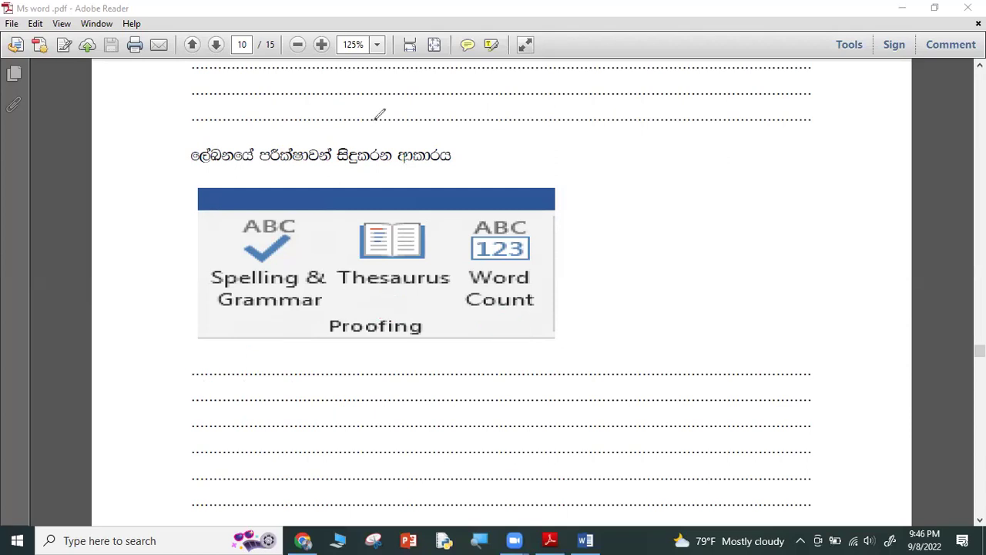
{"action": "left_click_drag", "start_coordinate": [262, 312], "coordinate": [262, 323]}
{"action": "left_click_drag", "start_coordinate": [388, 292], "coordinate": [421, 310]}
{"action": "left_click_drag", "start_coordinate": [506, 316], "coordinate": [508, 346]}
{"action": "left_click_drag", "start_coordinate": [201, 377], "coordinate": [200, 388]}
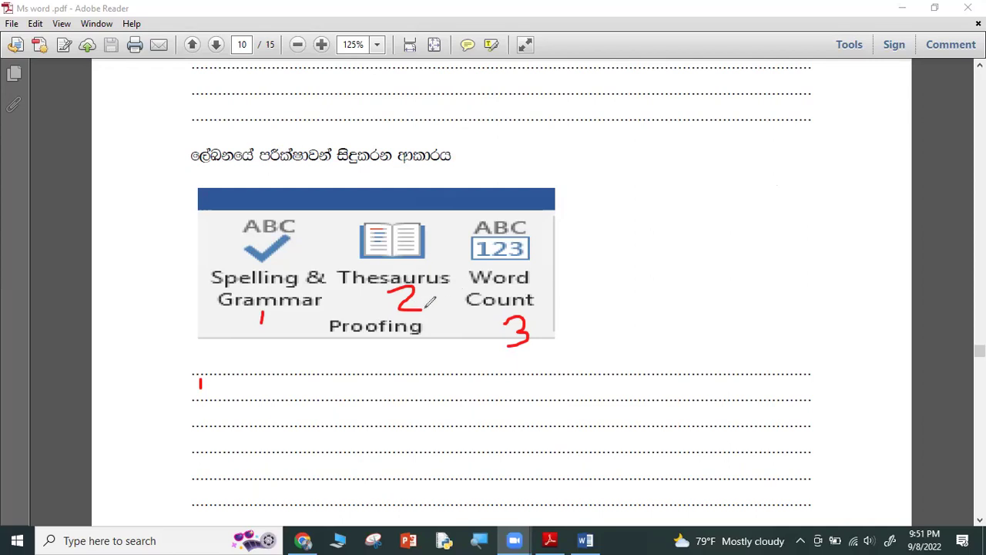
{"action": "left_click_drag", "start_coordinate": [197, 438], "coordinate": [220, 453]}
Step: Finish the 2 on the answer line, then clear all red pen annotations from page 10
{"action": "left_click", "coordinate": [226, 446]}
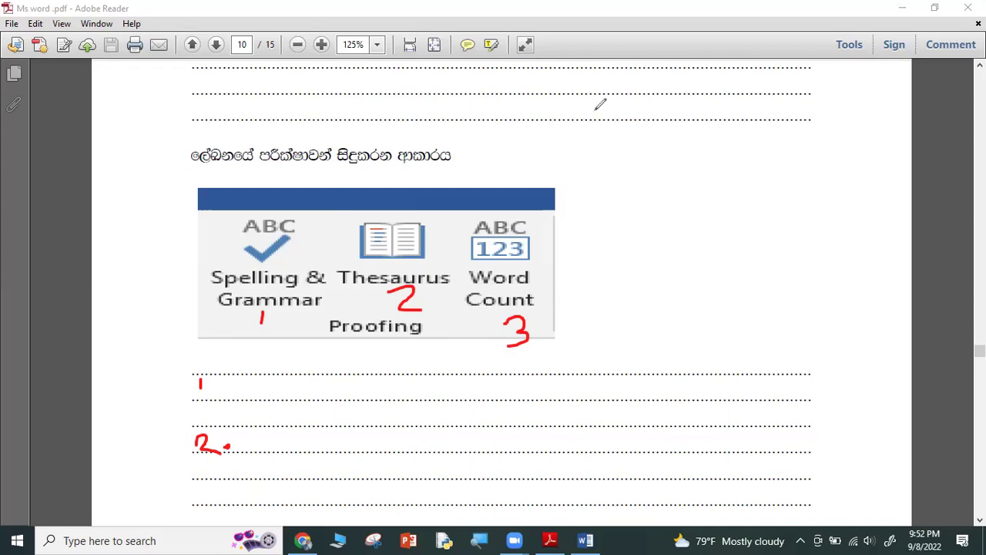
{"action": "key", "text": "Escape"}
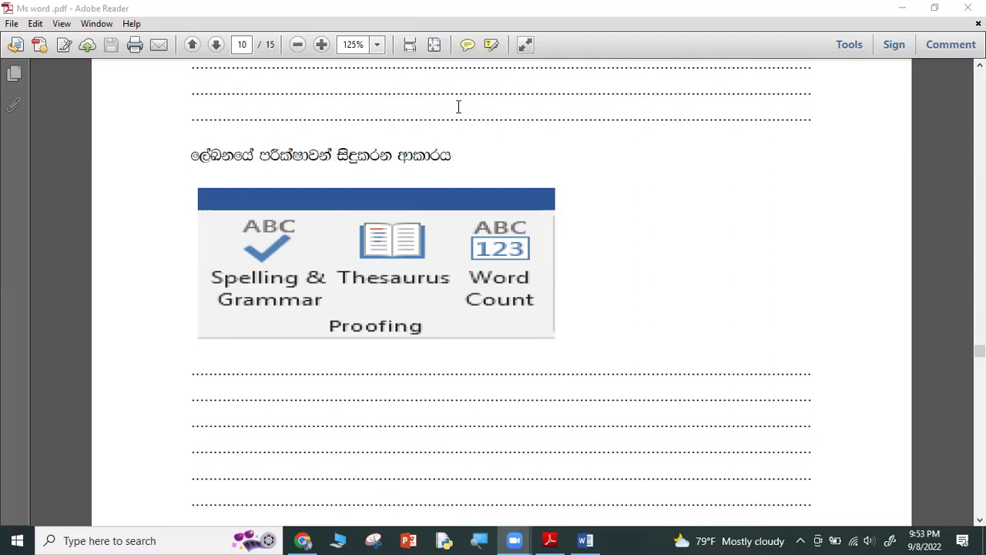
Step: Create a new blank document in Word
{"action": "left_click", "coordinate": [585, 540]}
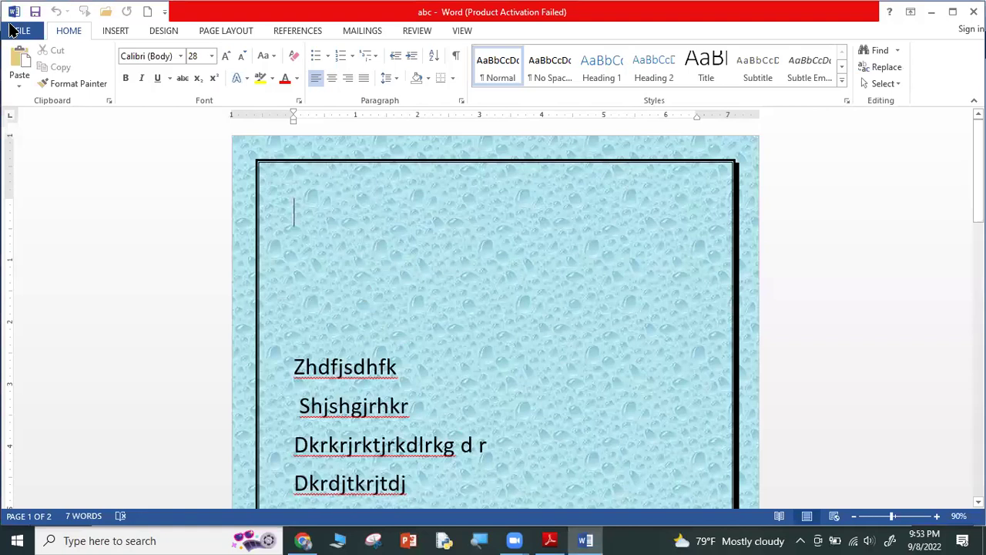
{"action": "left_click", "coordinate": [22, 30]}
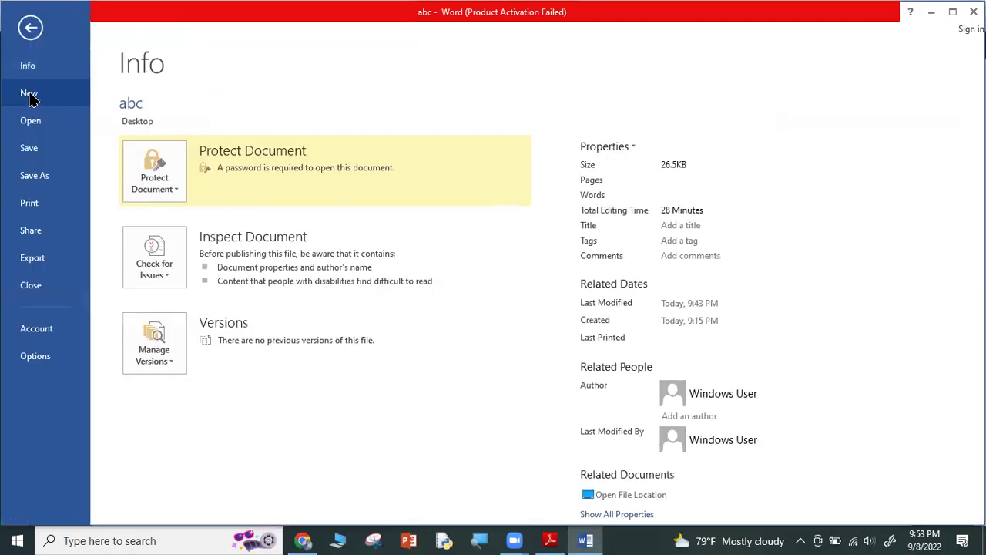
{"action": "left_click", "coordinate": [29, 94]}
{"action": "left_click", "coordinate": [194, 213]}
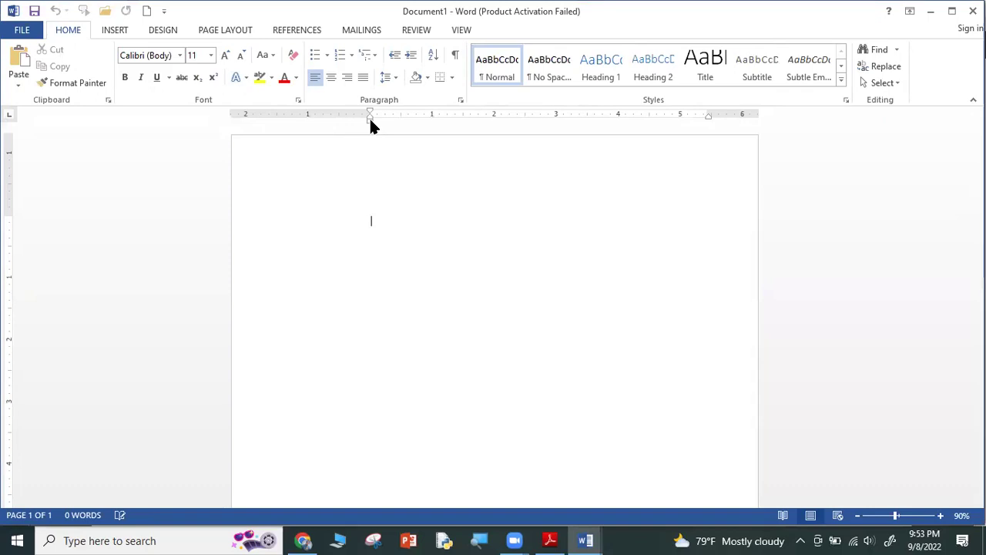
Step: Move the left indent about an inch left and set the font size to 22
{"action": "left_click_drag", "start_coordinate": [369, 121], "coordinate": [302, 121]}
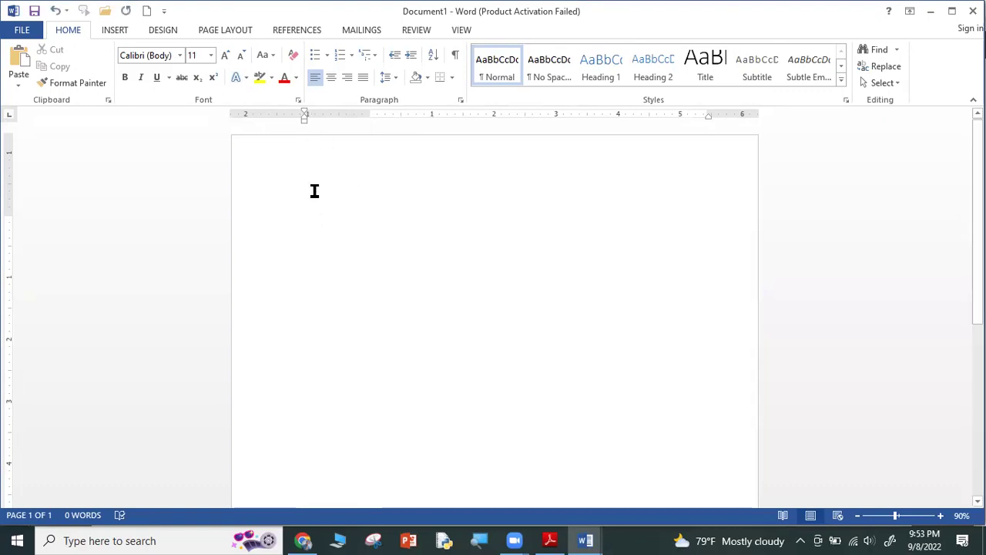
{"action": "left_click", "coordinate": [210, 55]}
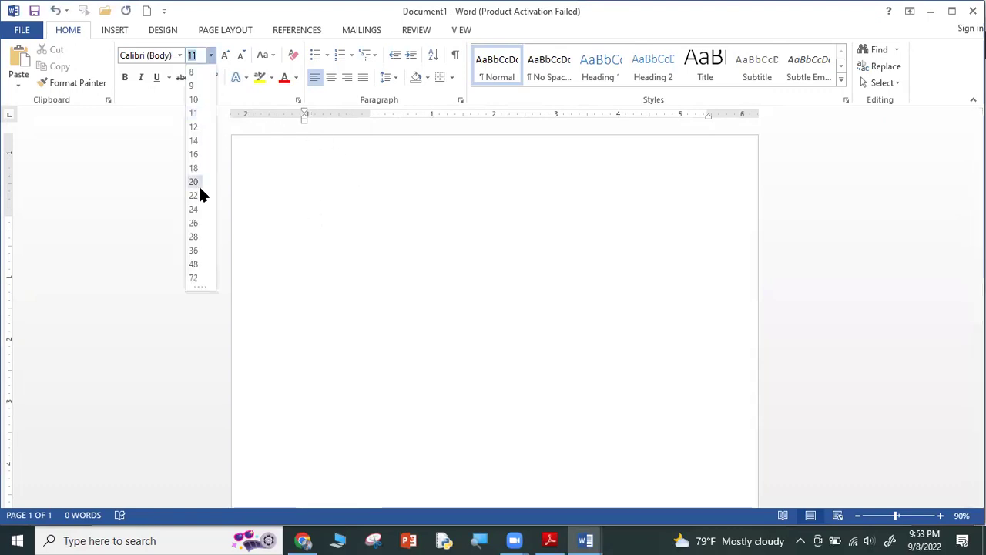
{"action": "left_click", "coordinate": [193, 196]}
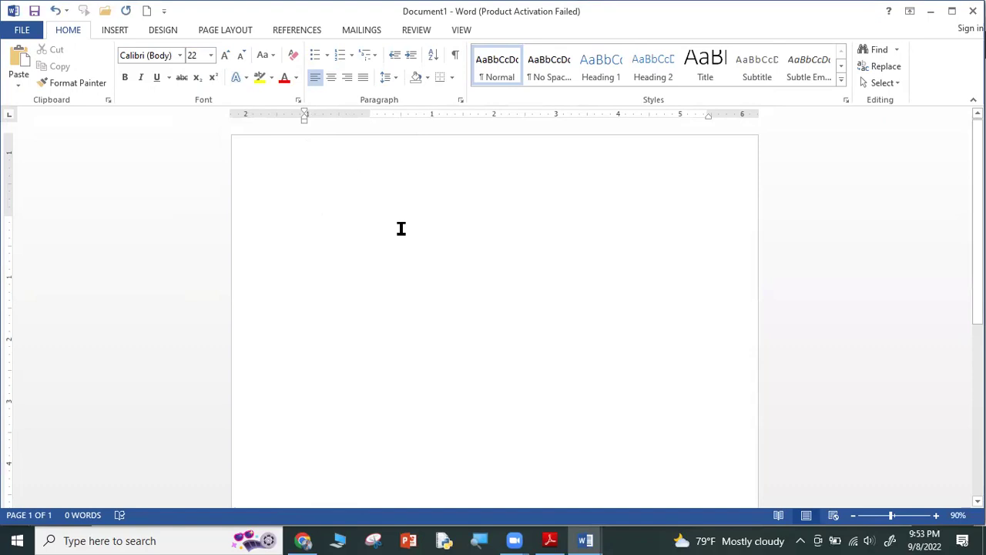
Step: Type Matara, Galle, Colombo, Negombo and jaffa, one per line
{"action": "type", "text": "matara"}
{"action": "key", "text": "Return"}
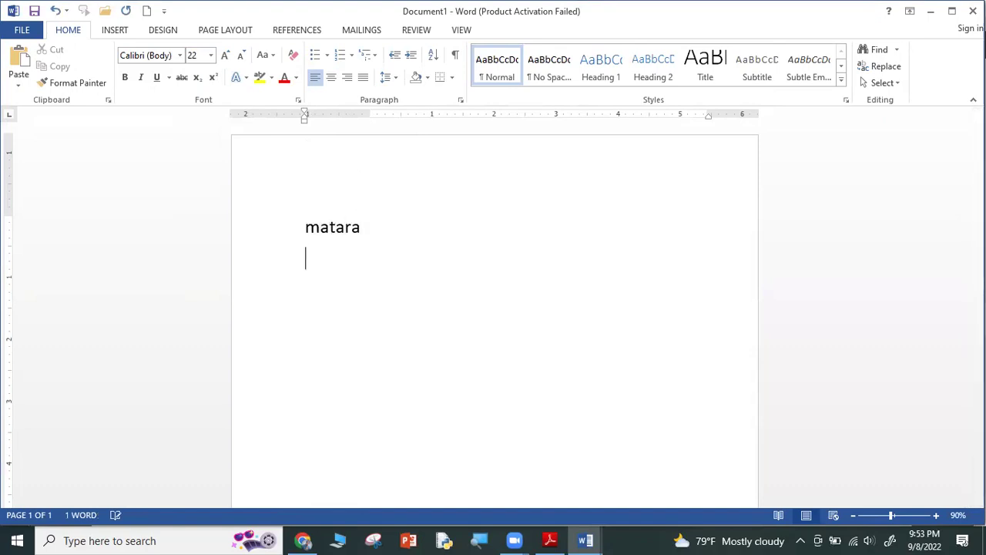
{"action": "type", "text": "galle"}
{"action": "key", "text": "Return"}
{"action": "type", "text": "colombo"}
{"action": "key", "text": "Return"}
{"action": "type", "text": "negombo"}
{"action": "key", "text": "Return"}
{"action": "type", "text": "jaffa"}
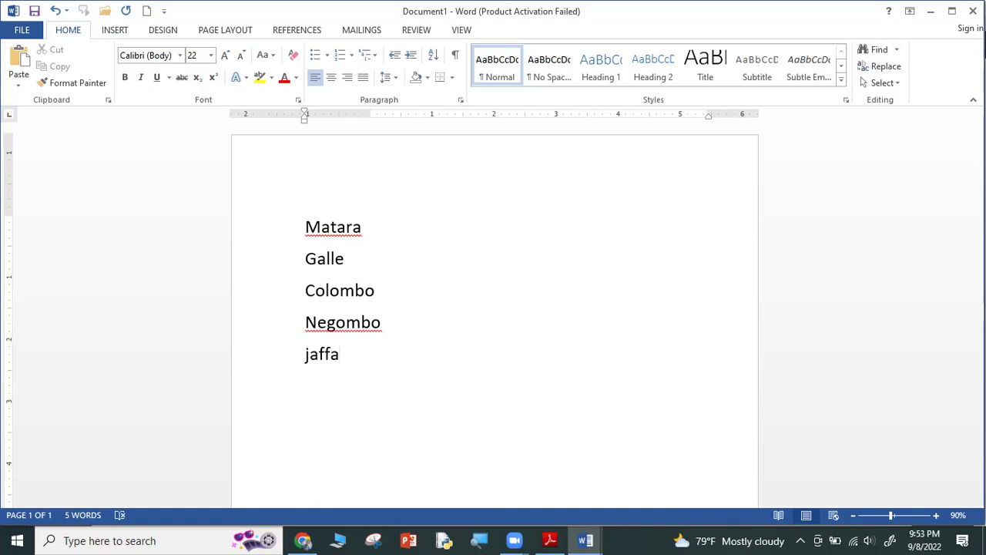
Step: Change Negombo to Negambo and jaffa to Jaffna, then start a new line
{"action": "left_click", "coordinate": [346, 324]}
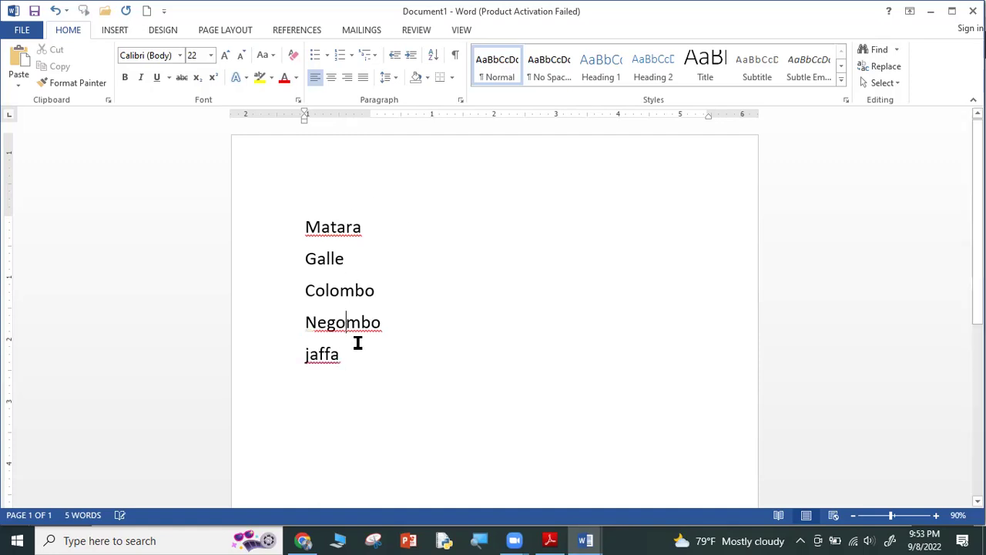
{"action": "key", "text": "BackSpace"}
{"action": "type", "text": "a"}
{"action": "left_click", "coordinate": [352, 359]}
{"action": "left_click", "coordinate": [384, 320]}
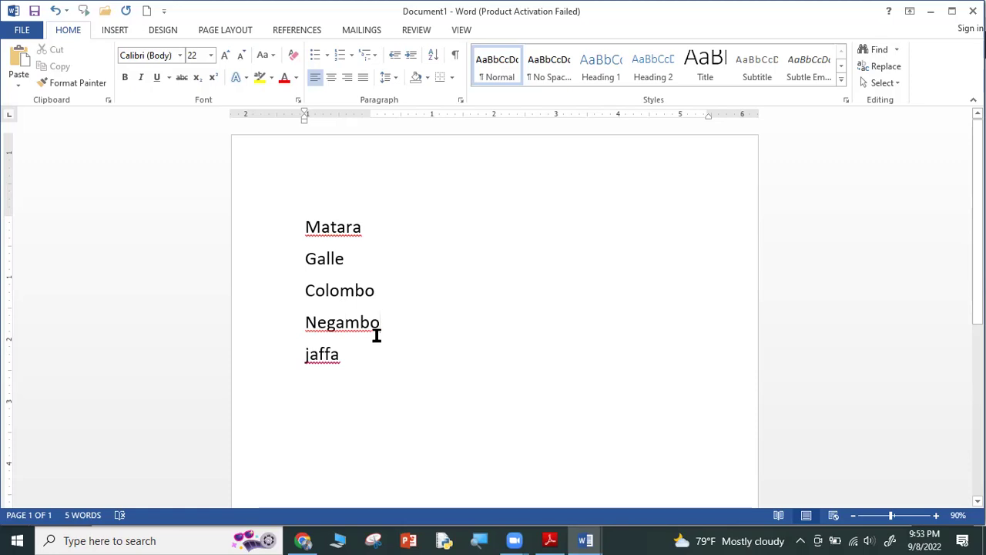
{"action": "type", "text": "o"}
{"action": "key", "text": "BackSpace"}
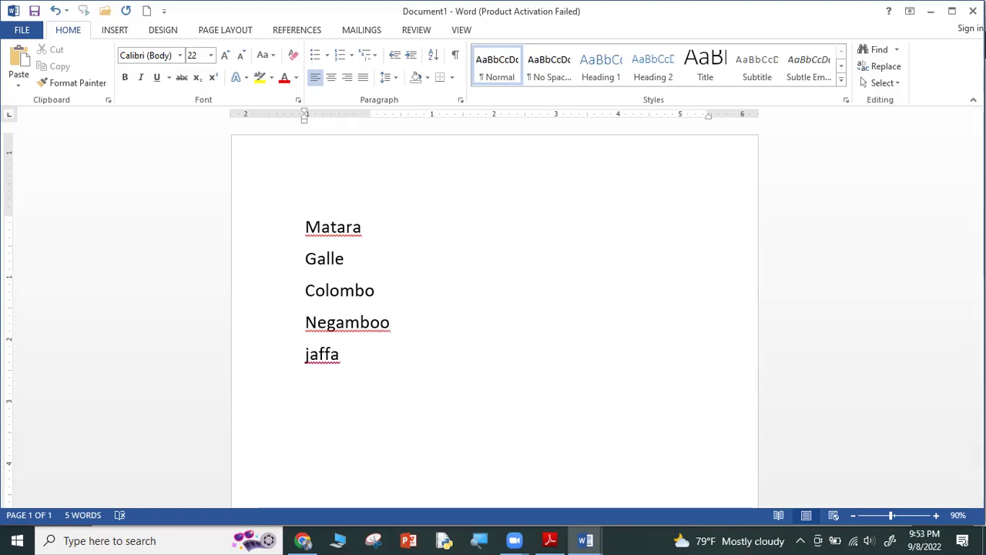
{"action": "left_click", "coordinate": [355, 363]}
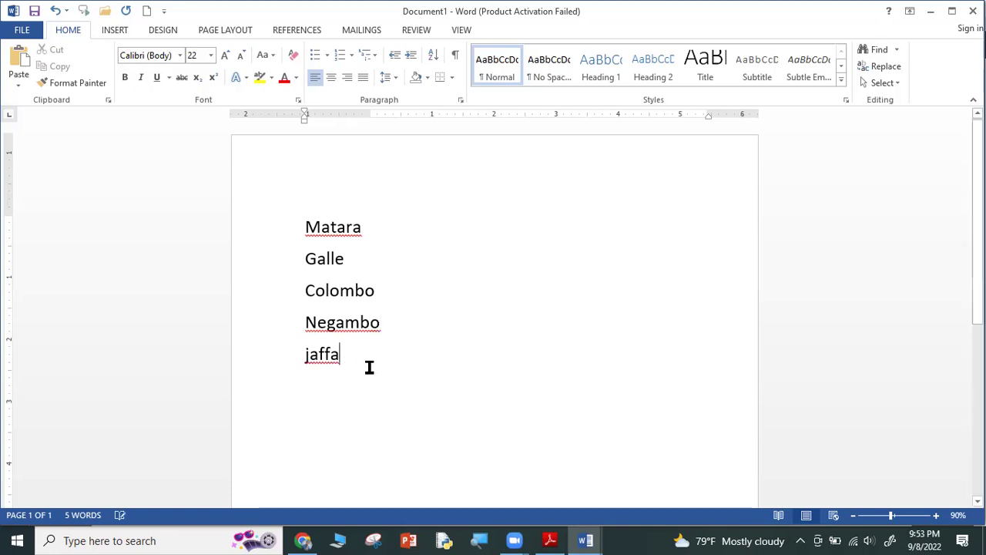
{"action": "key", "text": "BackSpace"}
{"action": "type", "text": "na"}
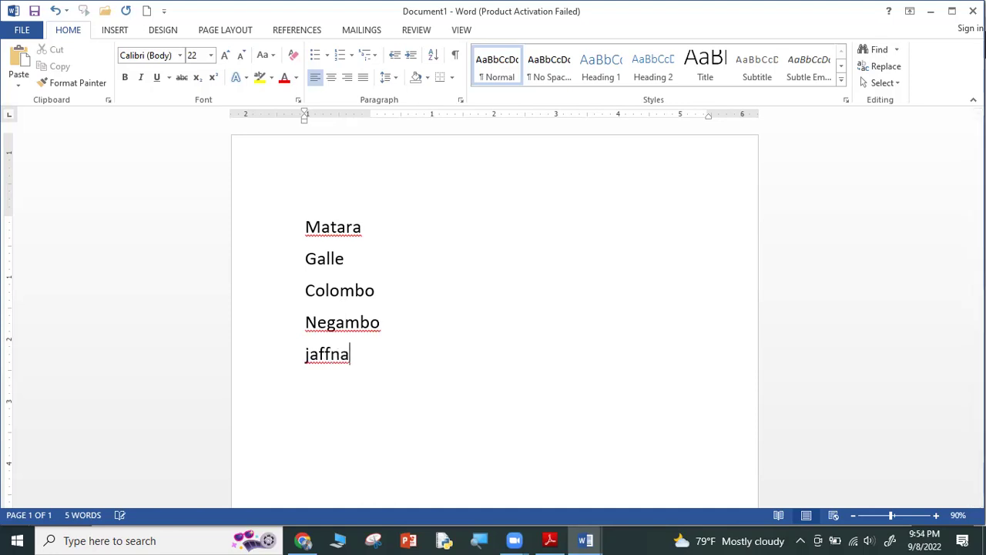
{"action": "key", "text": "Return"}
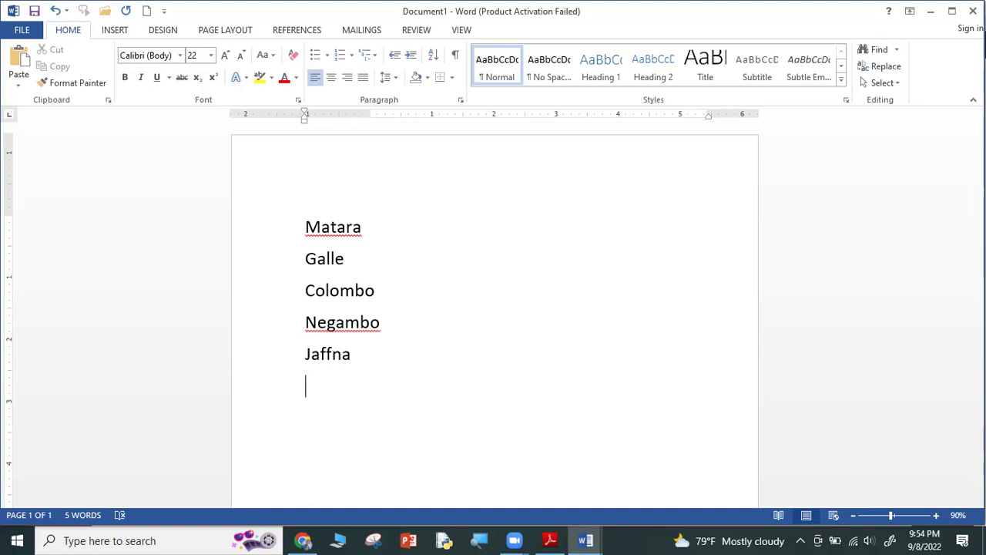
Step: Add Akuressa and Tangalle to the list on separate lines
{"action": "type", "text": "akuress"}
{"action": "key", "text": "Return"}
{"action": "key", "text": "Tab"}
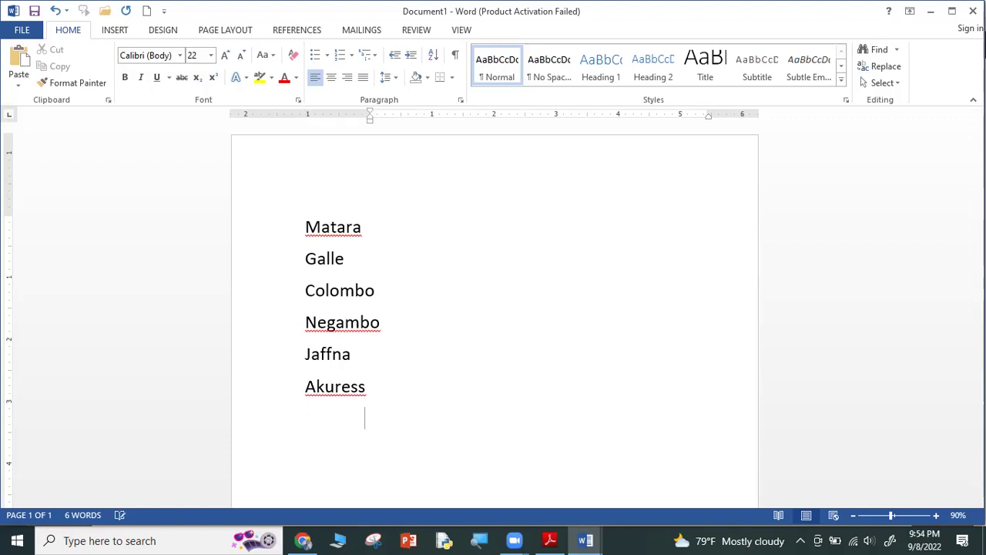
{"action": "key", "text": "BackSpace"}
{"action": "key", "text": "BackSpace"}
{"action": "type", "text": "a"}
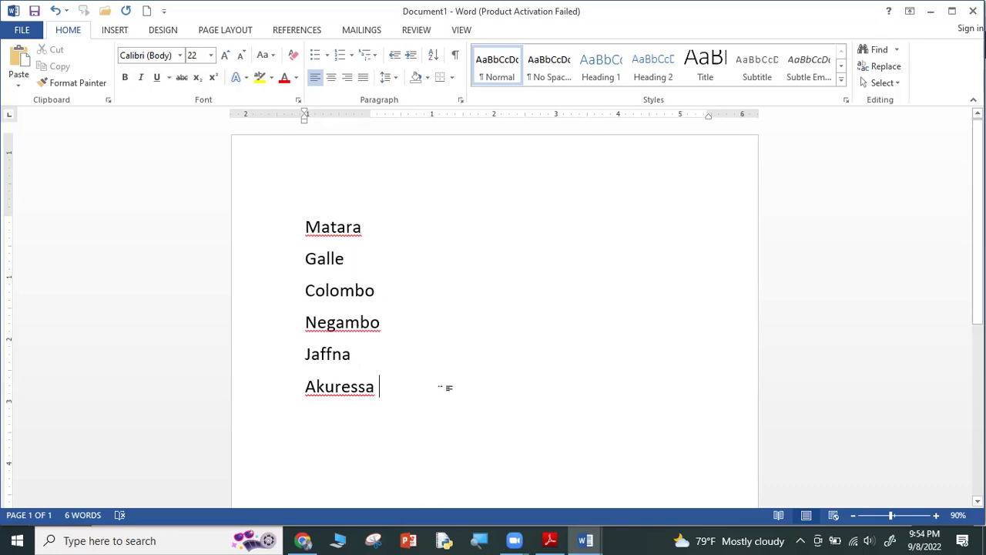
{"action": "key", "text": "Return"}
{"action": "type", "text": "tangalle"}
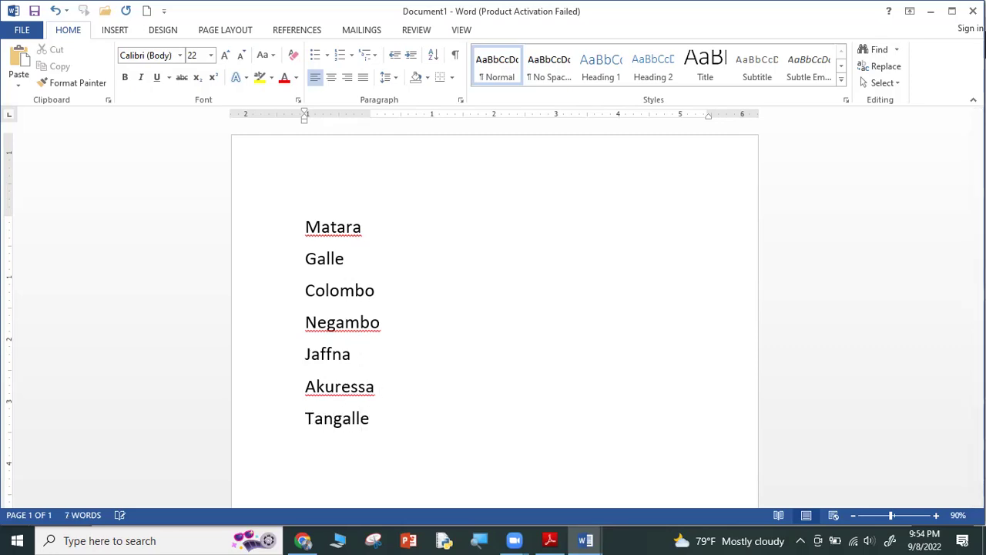
{"action": "key", "text": "Return"}
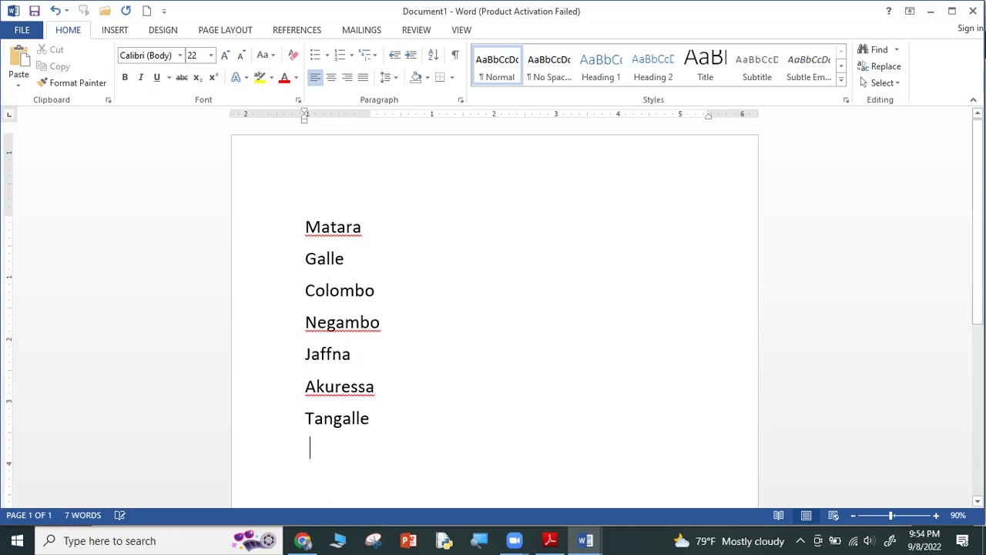
Step: Add two first names on separate lines, then type and erase 'scool' on a new line
{"action": "type", "text": "saman"}
{"action": "key", "text": "Return"}
{"action": "type", "text": "shashini"}
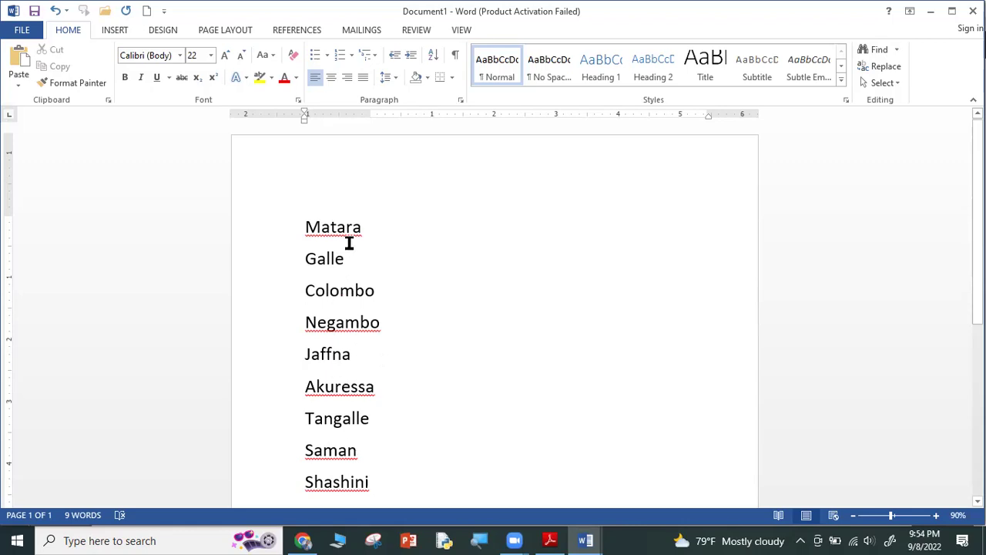
{"action": "scroll", "coordinate": [397, 293], "scroll_direction": "down", "scroll_amount": 1}
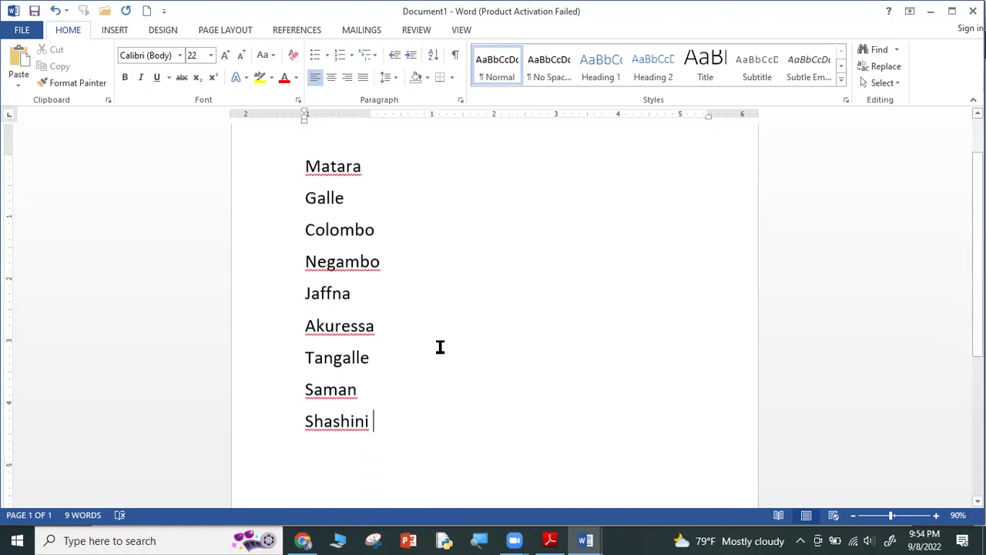
{"action": "key", "text": "Return"}
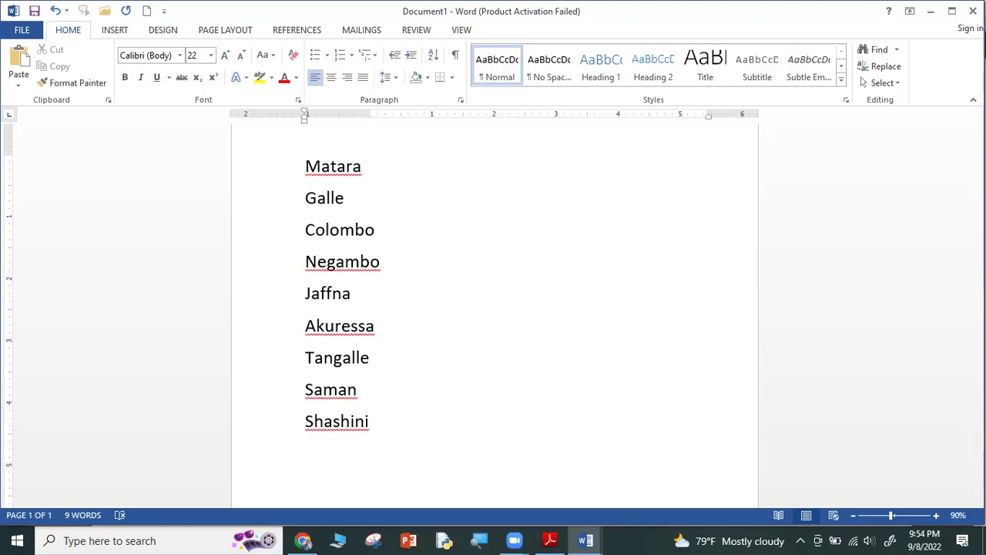
{"action": "type", "text": "scool"}
{"action": "key", "text": "BackSpace"}
{"action": "key", "text": "BackSpace"}
{"action": "key", "text": "BackSpace"}
{"action": "key", "text": "BackSpace"}
{"action": "key", "text": "BackSpace"}
{"action": "key", "text": "BackSpace"}
{"action": "key", "text": "BackSpace"}
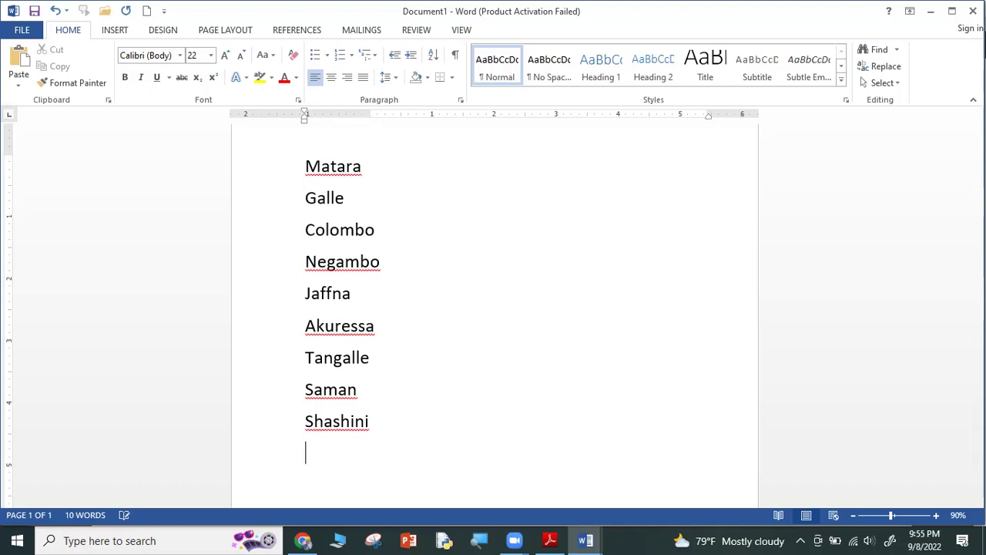
Step: Type the misspelled word 'scool' on the last line, erasing and retyping it once
{"action": "type", "text": "scool"}
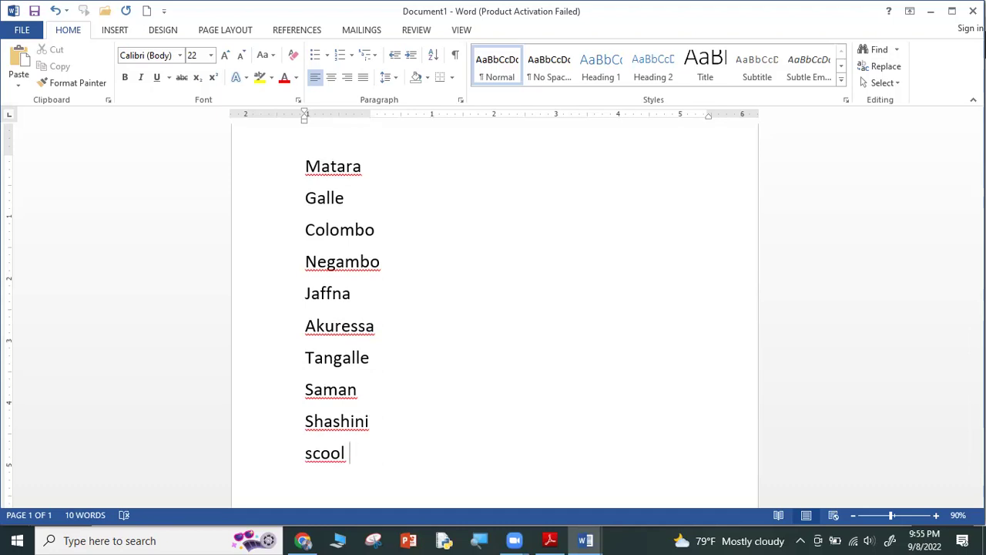
{"action": "key", "text": "BackSpace"}
{"action": "key", "text": "BackSpace"}
{"action": "key", "text": "BackSpace"}
{"action": "key", "text": "BackSpace"}
{"action": "key", "text": "BackSpace"}
{"action": "key", "text": "BackSpace"}
{"action": "type", "text": "scool"}
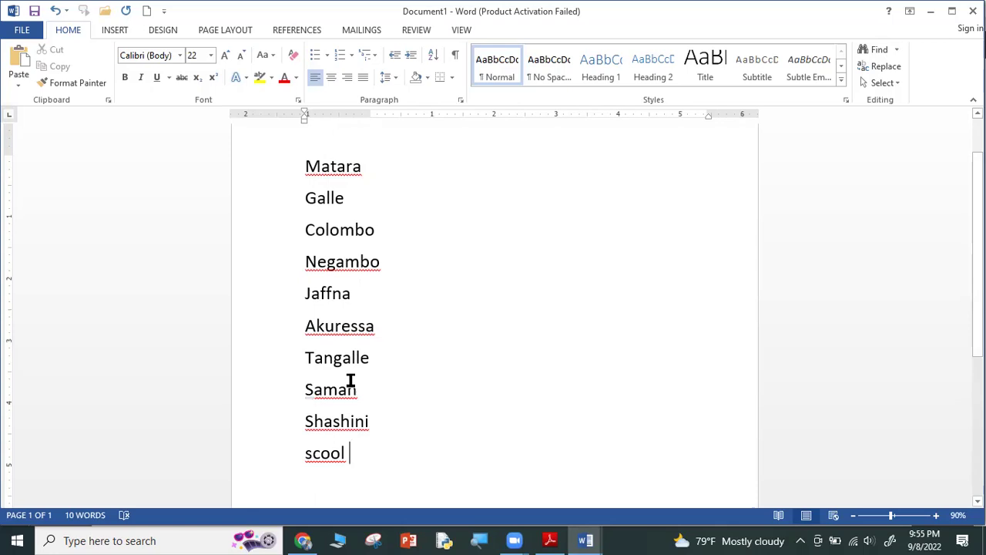
{"action": "scroll", "coordinate": [424, 406], "scroll_direction": "down", "scroll_amount": 1}
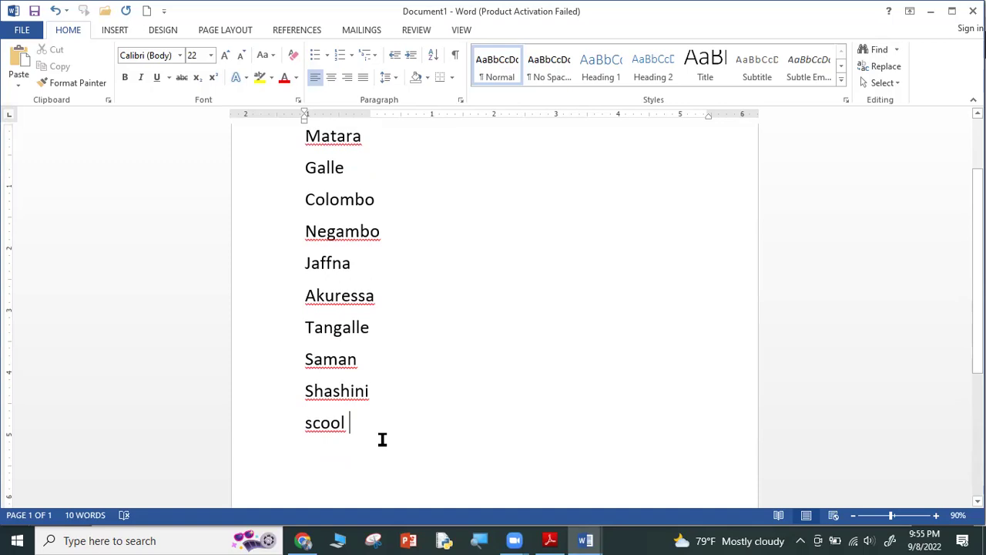
Step: Apply Ignore All to 'scool' so it is no longer flagged, then start a new line below it
{"action": "right_click", "coordinate": [324, 424]}
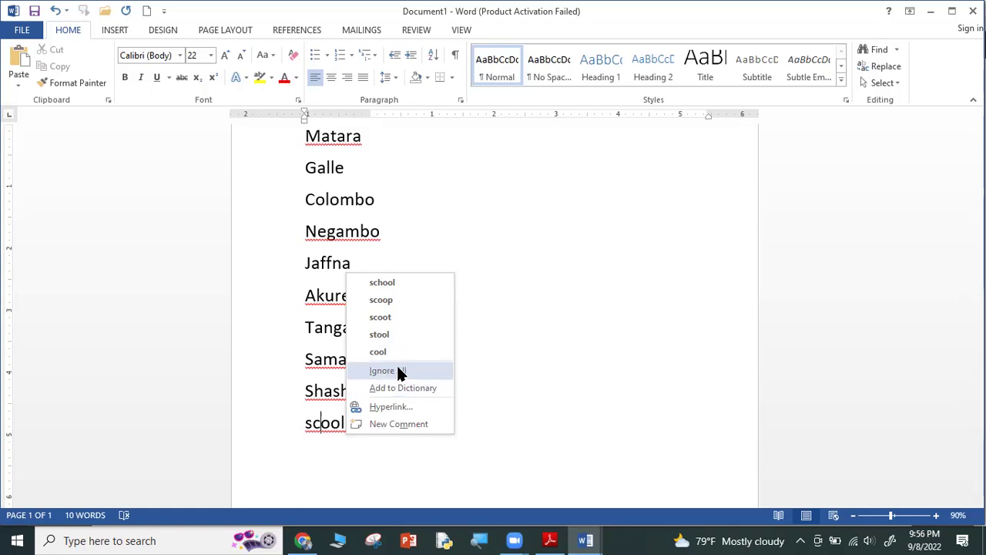
{"action": "left_click", "coordinate": [396, 371]}
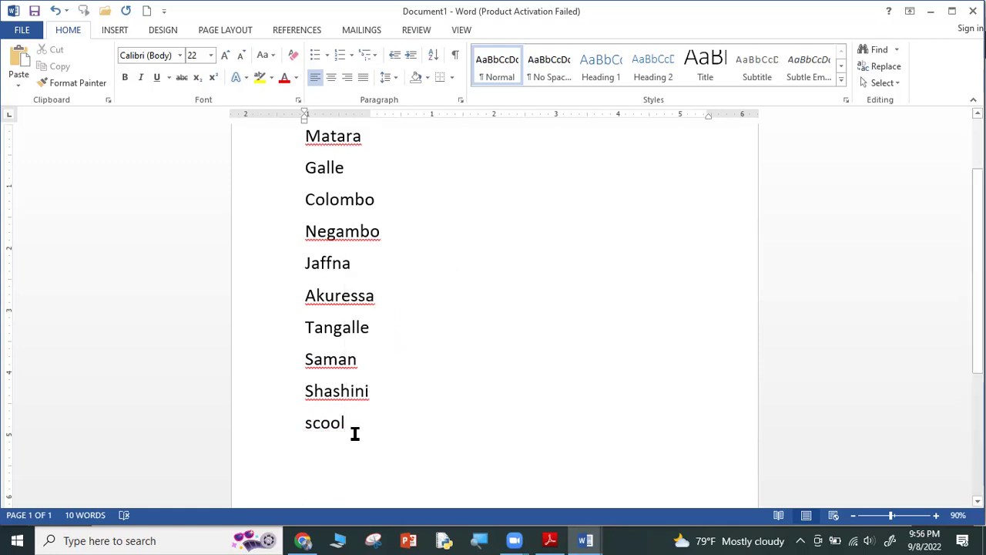
{"action": "right_click", "coordinate": [326, 422]}
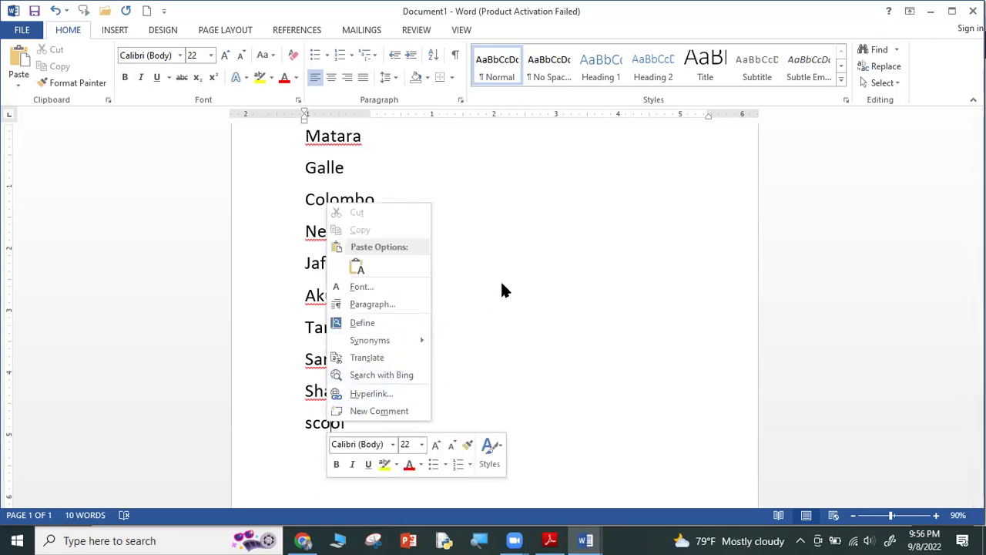
{"action": "key", "text": "Escape"}
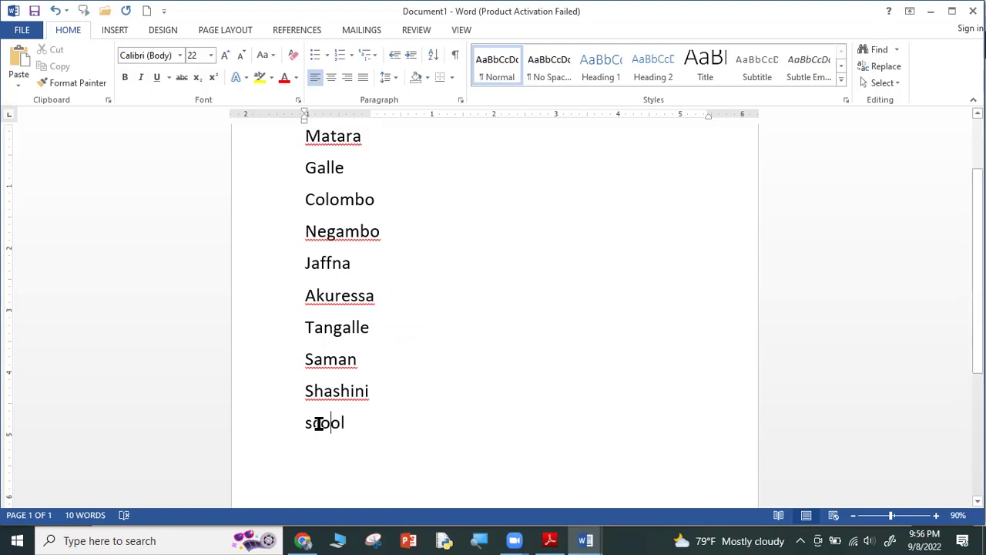
{"action": "left_click", "coordinate": [353, 418]}
{"action": "key", "text": "Return"}
Step: Type 'I is run.', run Spelling & Grammar from Review, and look up Matara in the Thesaurus
{"action": "type", "text": "I "}
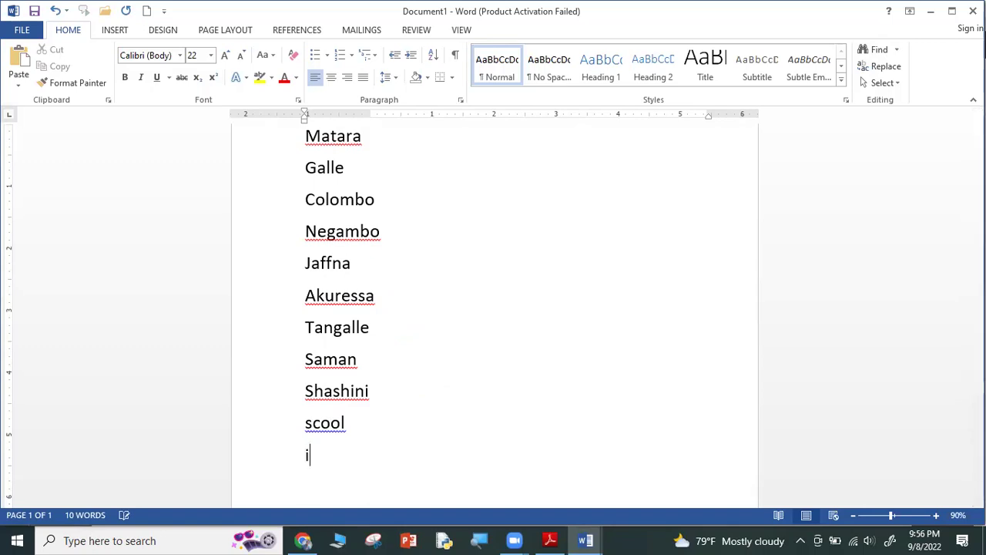
{"action": "type", "text": "is "}
{"action": "type", "text": "run"}
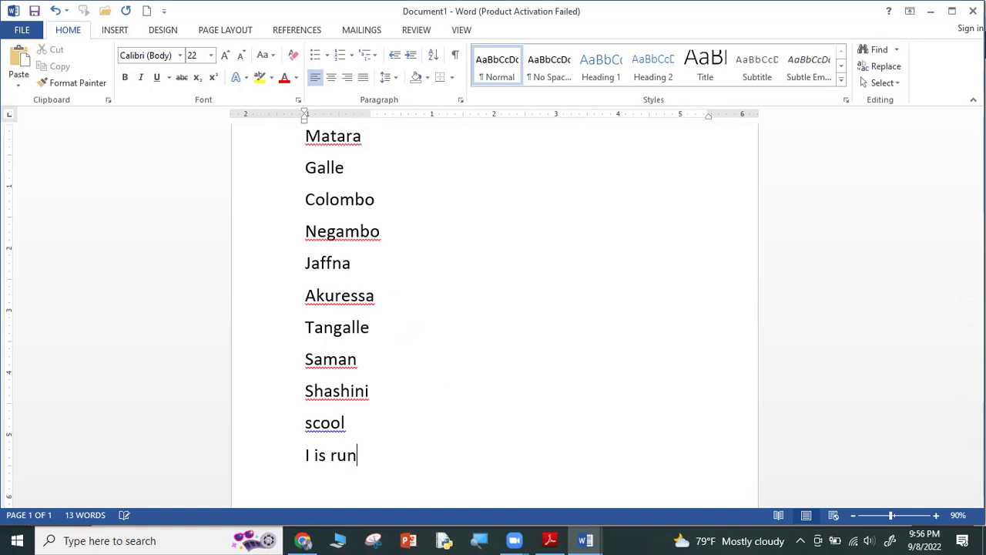
{"action": "type", "text": "."}
{"action": "left_click", "coordinate": [284, 28]}
{"action": "left_click", "coordinate": [357, 28]}
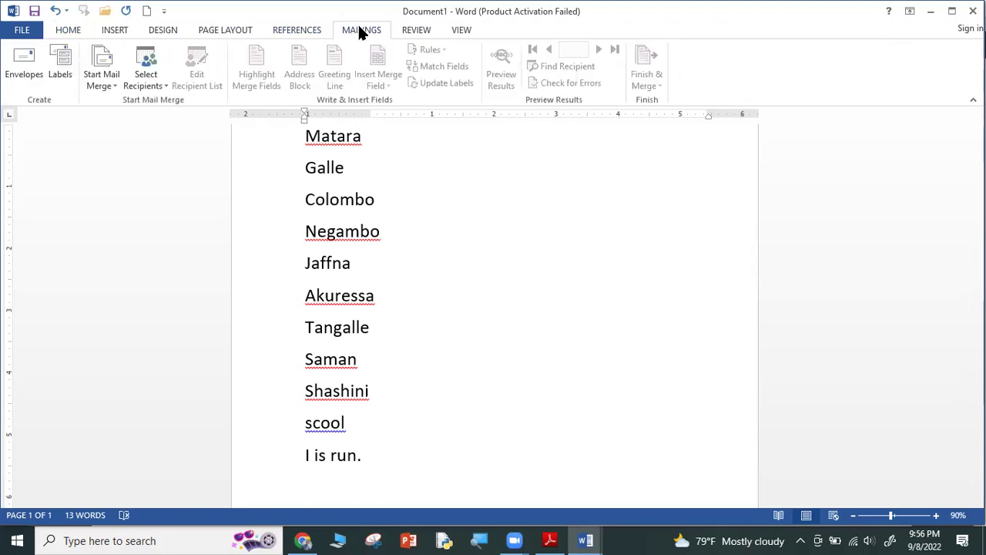
{"action": "left_click", "coordinate": [417, 34]}
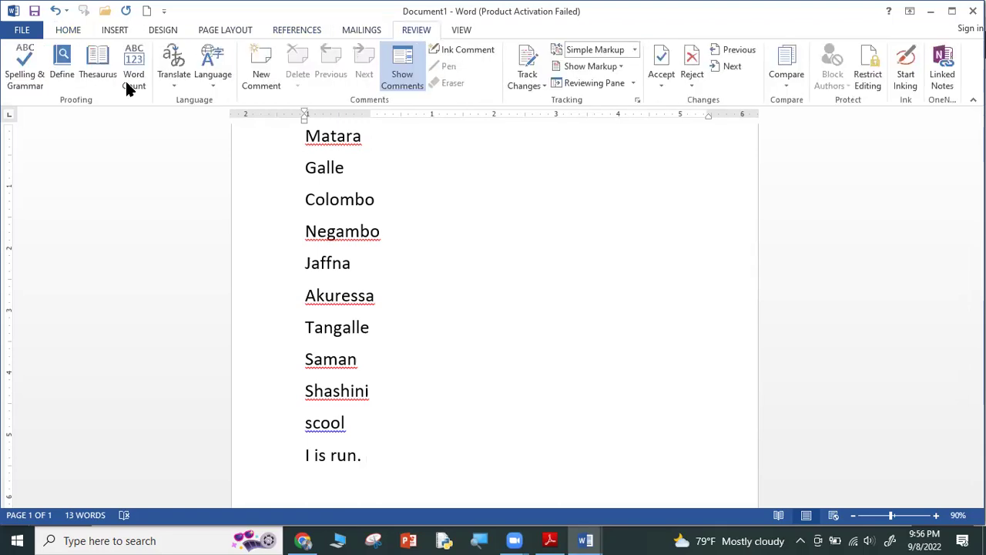
{"action": "left_click", "coordinate": [34, 80]}
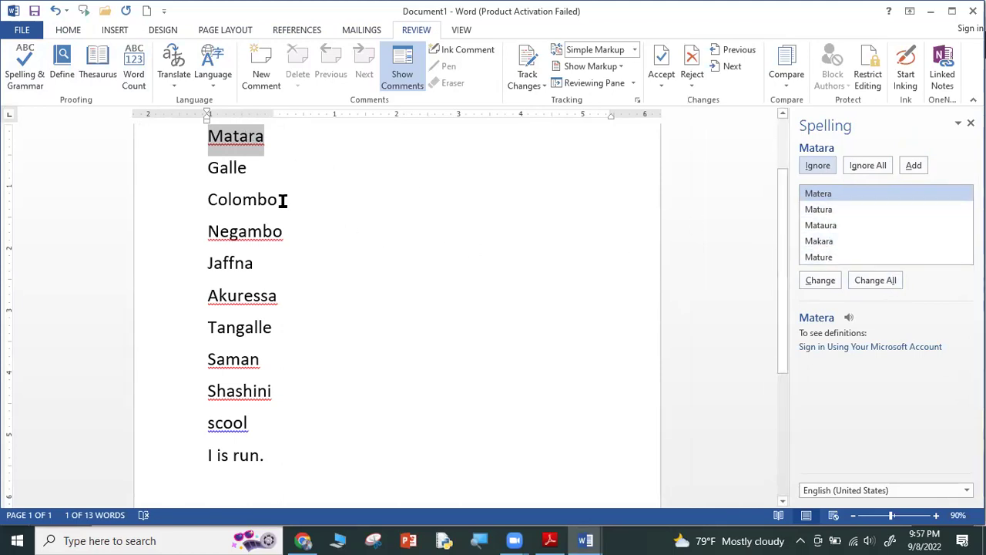
{"action": "left_click", "coordinate": [96, 69]}
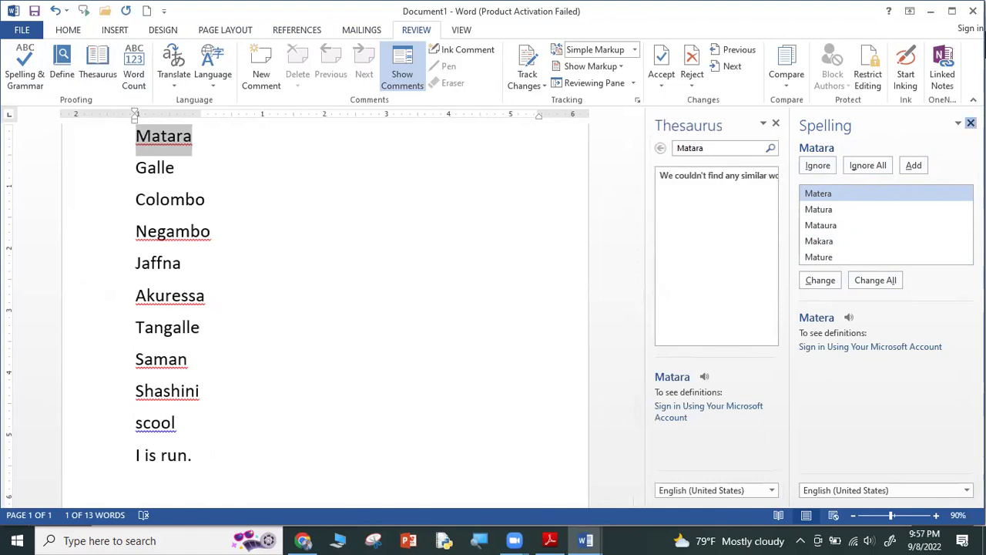
Step: Close the spelling check and search the Thesaurus for 'school' instead of Matara
{"action": "left_click", "coordinate": [970, 123]}
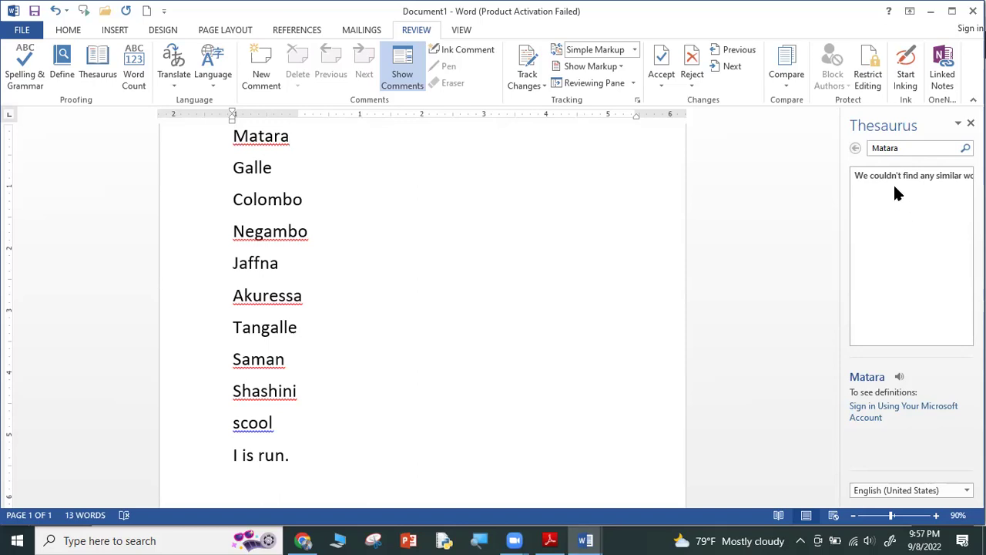
{"action": "left_click_drag", "start_coordinate": [901, 148], "coordinate": [860, 146]}
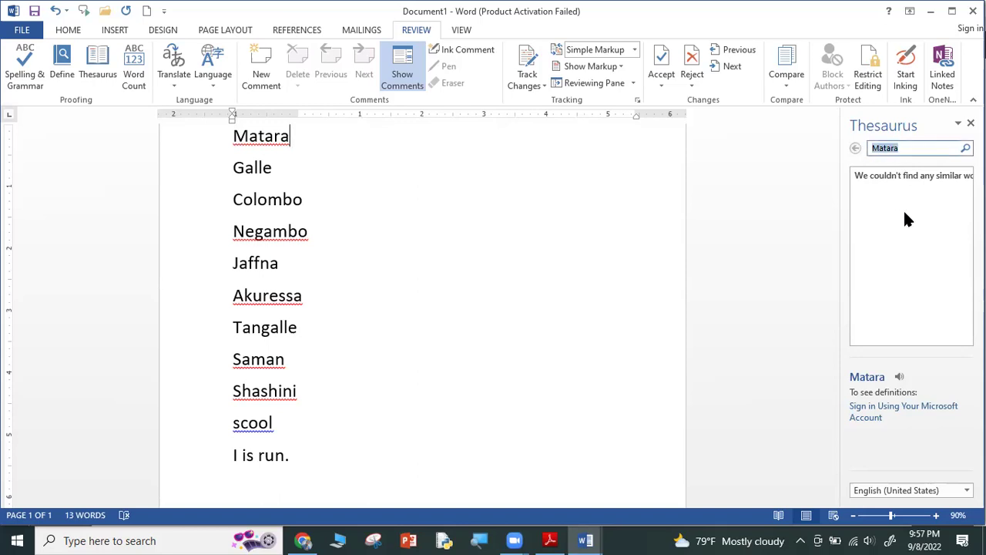
{"action": "type", "text": "sc"}
{"action": "type", "text": "hool"}
{"action": "key", "text": "Return"}
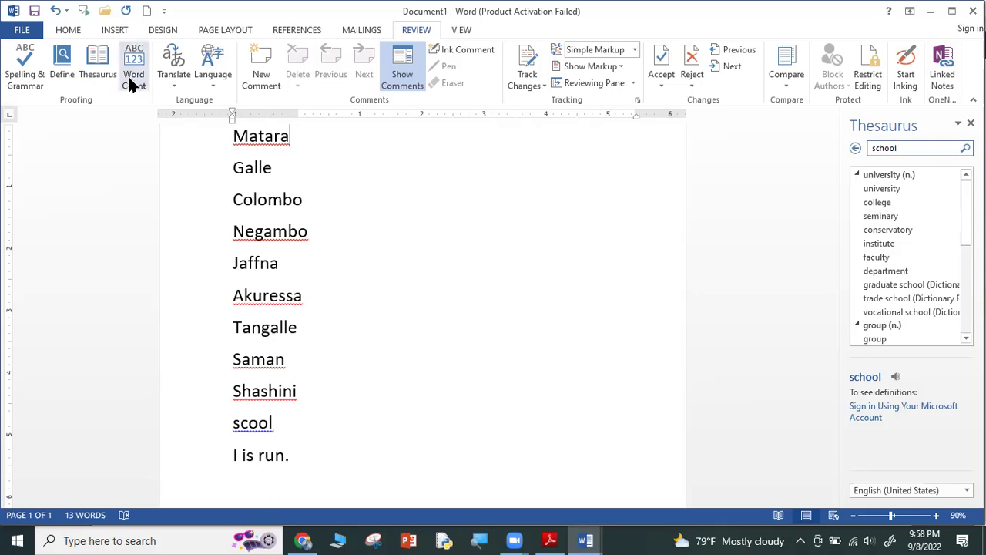
Step: Show Word Count statistics: 1 page, 13 words, 80 characters with spaces, 11 paragraphs
{"action": "left_click", "coordinate": [128, 70]}
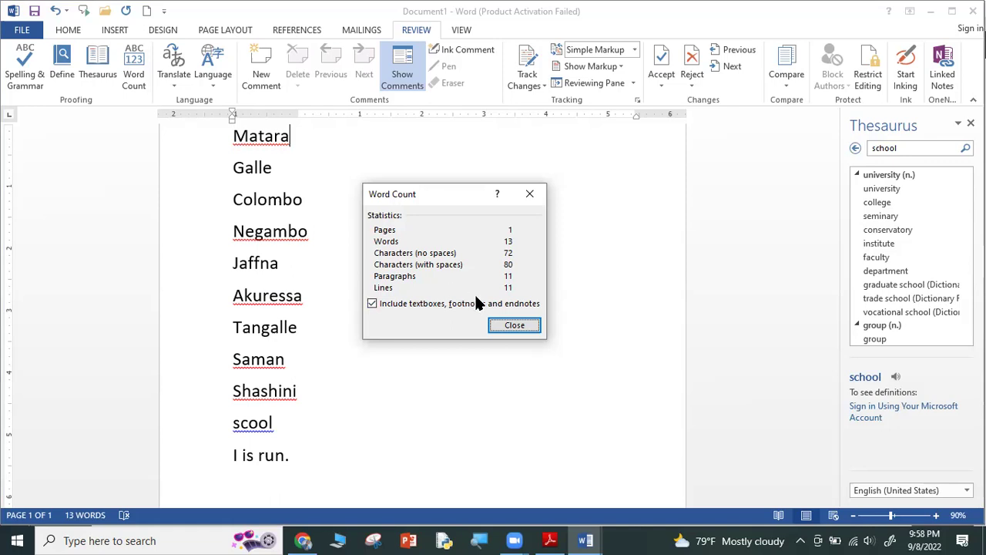
Step: Bring the Ms word handout forward and scroll to page 10's blank dotted answer lines
{"action": "left_click", "coordinate": [550, 540]}
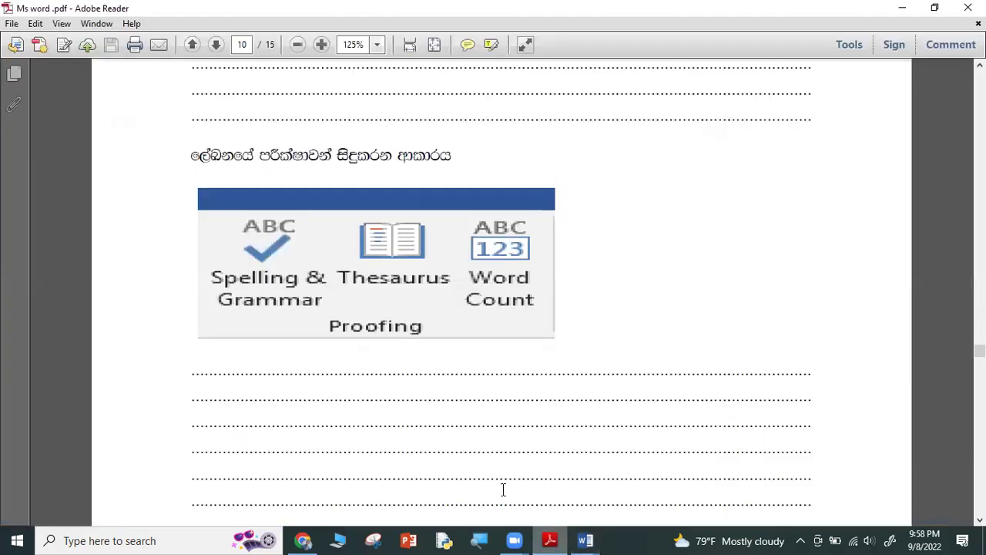
{"action": "scroll", "coordinate": [436, 331], "scroll_direction": "down", "scroll_amount": 1}
{"action": "scroll", "coordinate": [430, 311], "scroll_direction": "down", "scroll_amount": 4}
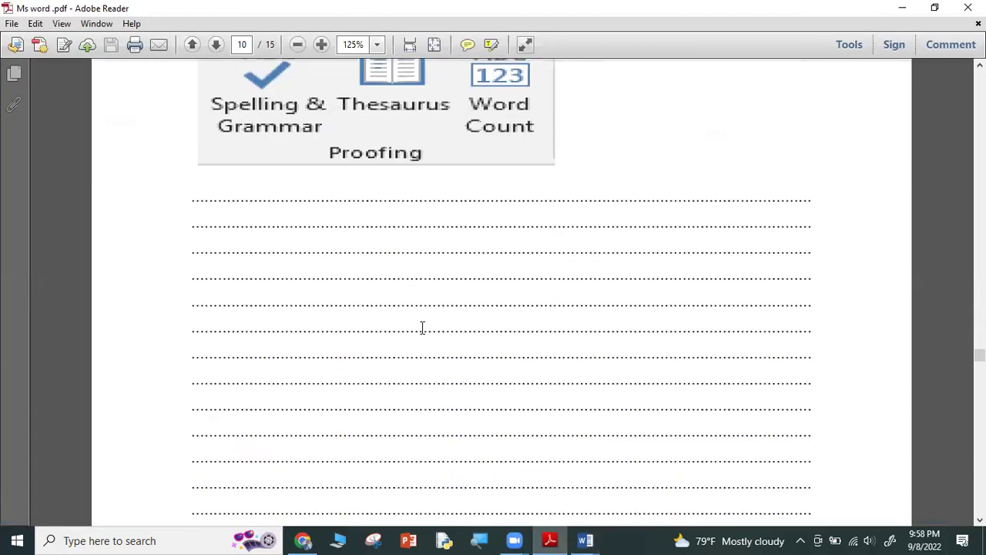
{"action": "scroll", "coordinate": [416, 328], "scroll_direction": "down", "scroll_amount": 2}
{"action": "scroll", "coordinate": [385, 329], "scroll_direction": "down", "scroll_amount": 3}
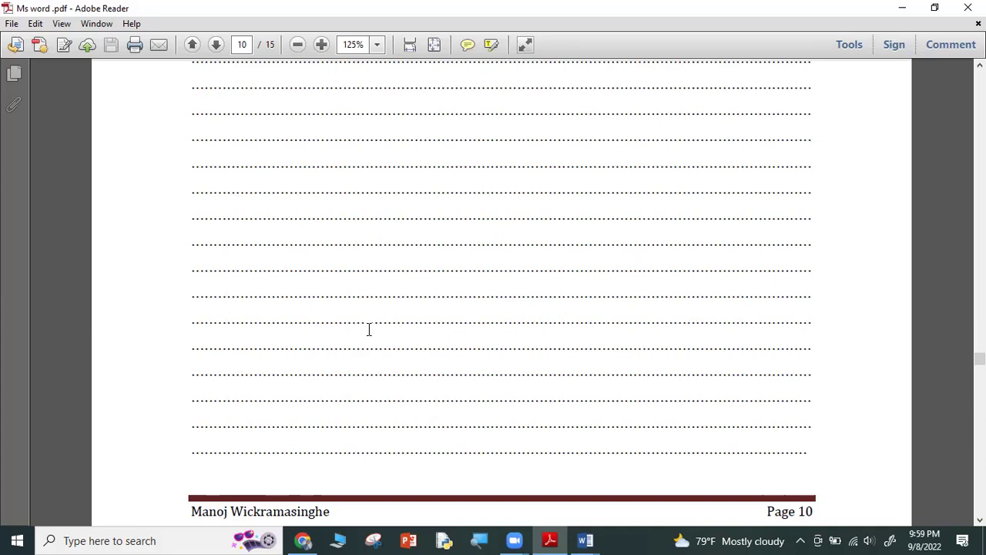
{"action": "left_click", "coordinate": [585, 540]}
Step: Back in Document1, close the Word Count box and the Thesaurus pane, returning to HOME
{"action": "left_click", "coordinate": [623, 508]}
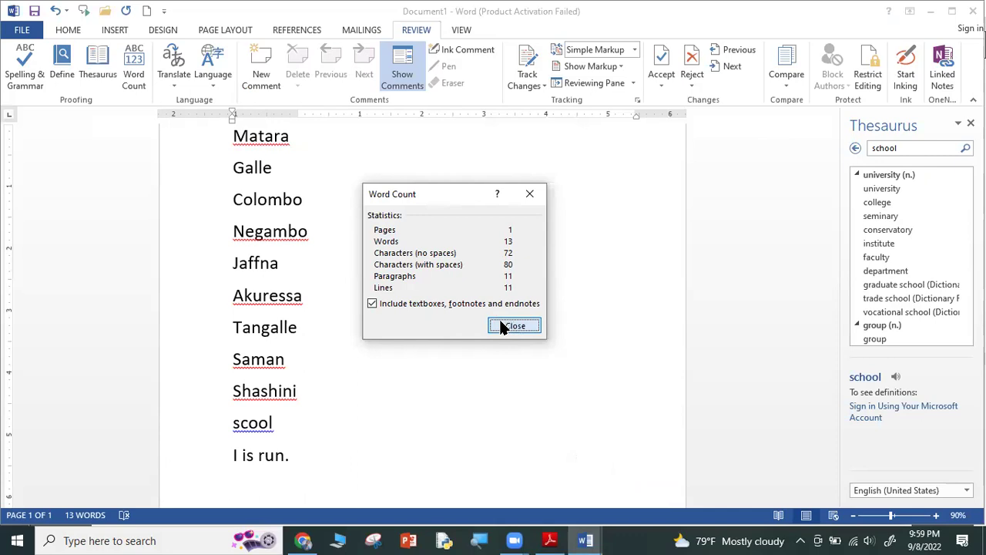
{"action": "left_click", "coordinate": [502, 327]}
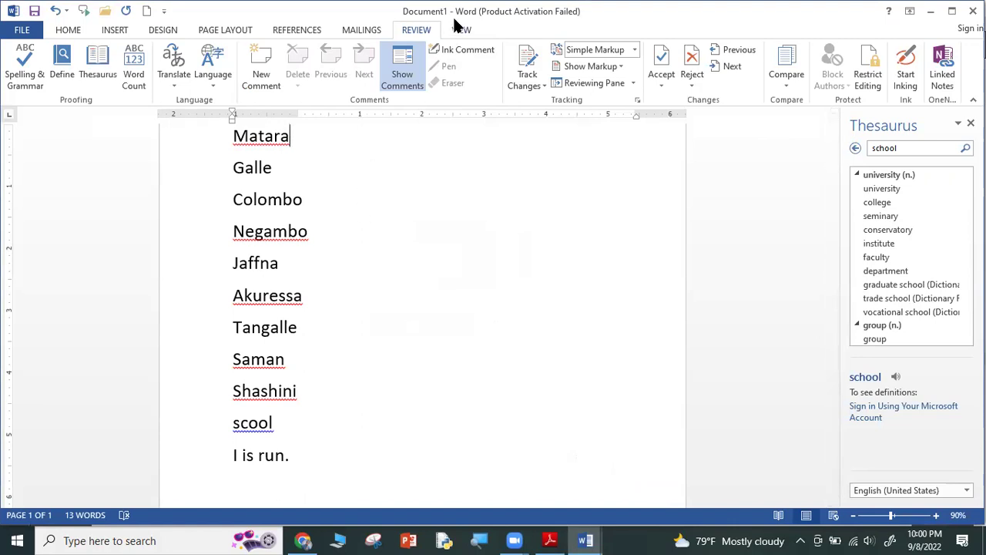
{"action": "left_click", "coordinate": [69, 30]}
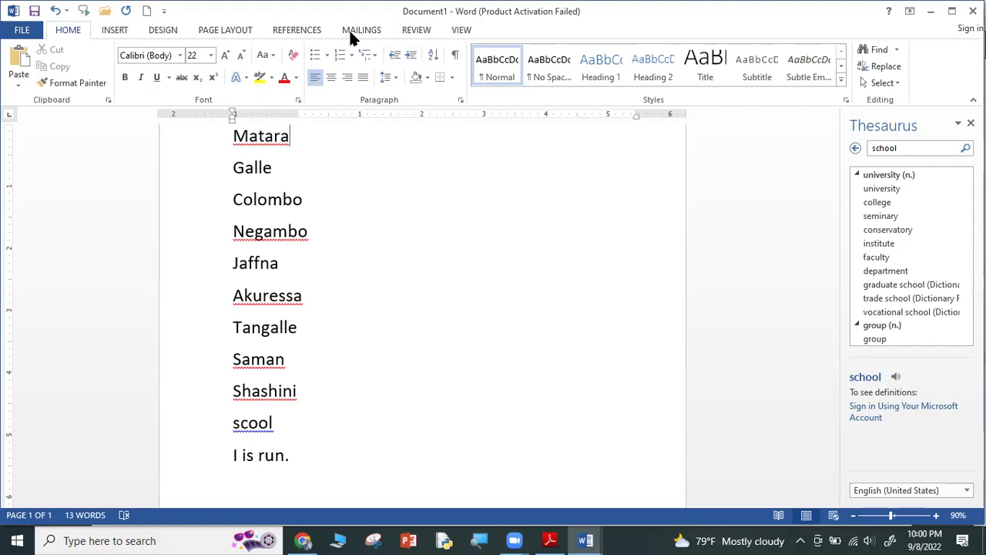
{"action": "left_click", "coordinate": [971, 123]}
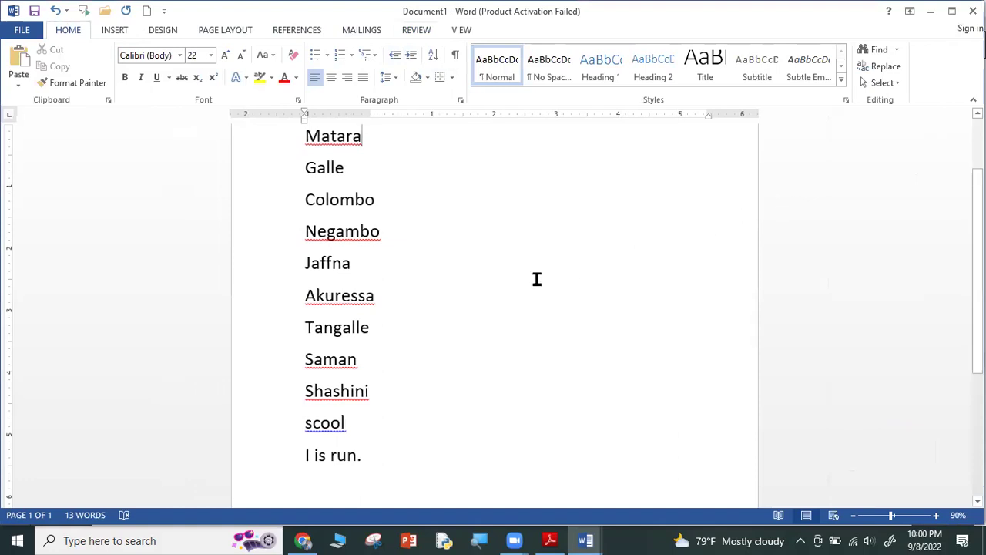
Step: Scroll the PDF handout through pages 11 and 12 to the Practical (Image Map) answer lines
{"action": "left_click", "coordinate": [549, 540]}
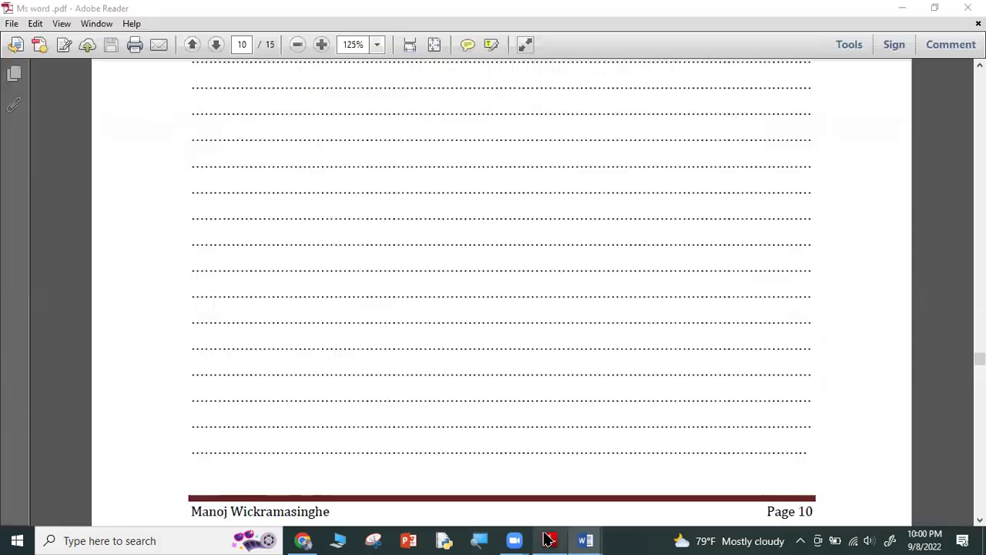
{"action": "scroll", "coordinate": [511, 369], "scroll_direction": "down", "scroll_amount": 3}
{"action": "scroll", "coordinate": [514, 390], "scroll_direction": "down", "scroll_amount": 3}
{"action": "scroll", "coordinate": [544, 402], "scroll_direction": "down", "scroll_amount": 5}
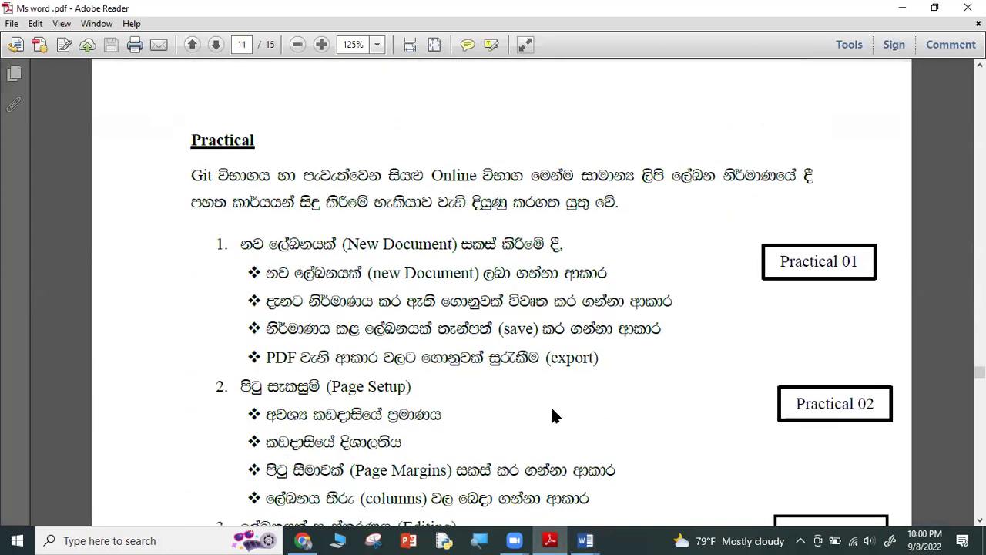
{"action": "scroll", "coordinate": [554, 408], "scroll_direction": "down", "scroll_amount": 10}
{"action": "scroll", "coordinate": [555, 411], "scroll_direction": "down", "scroll_amount": 5}
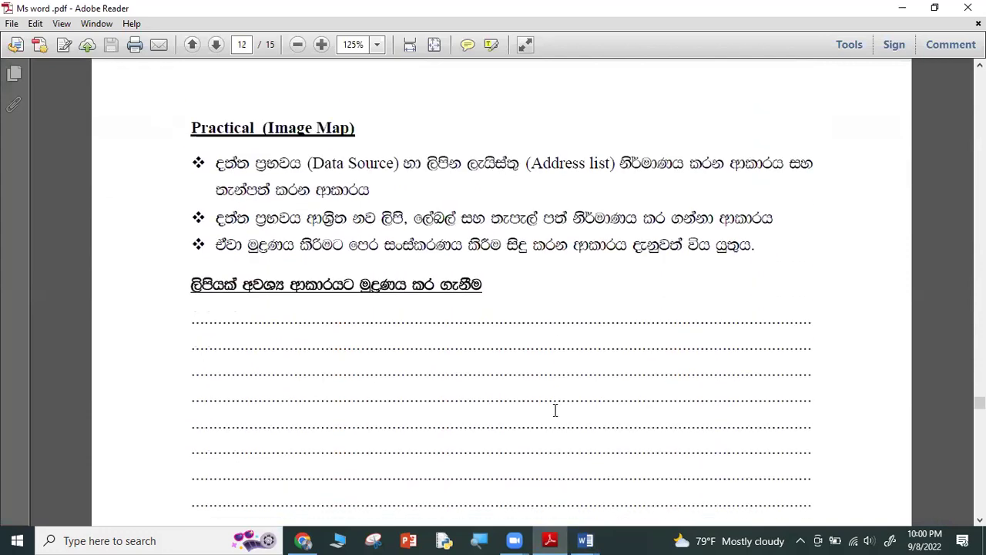
{"action": "scroll", "coordinate": [555, 411], "scroll_direction": "down", "scroll_amount": 3}
{"action": "scroll", "coordinate": [413, 219], "scroll_direction": "down", "scroll_amount": 5}
{"action": "scroll", "coordinate": [413, 220], "scroll_direction": "up", "scroll_amount": 3}
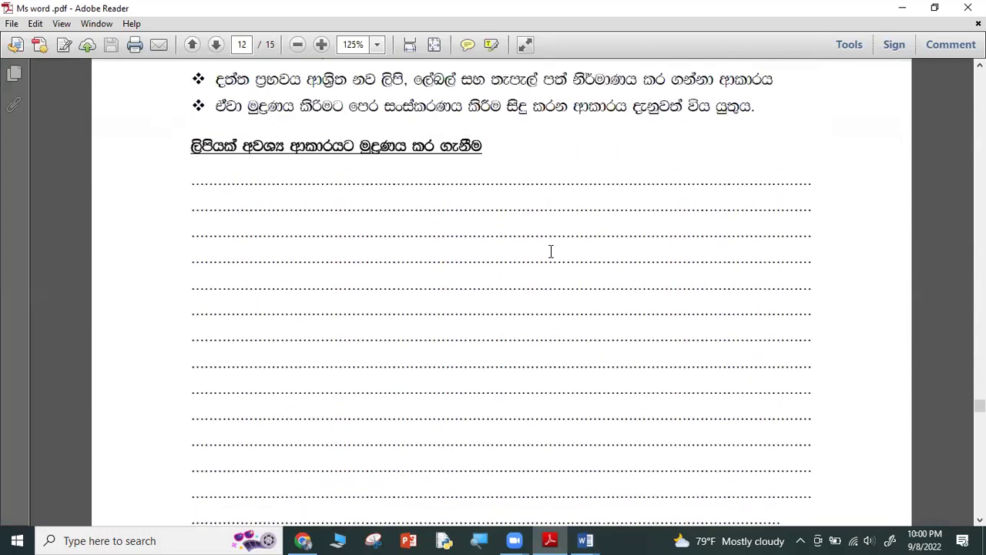
{"action": "scroll", "coordinate": [551, 251], "scroll_direction": "down", "scroll_amount": 10}
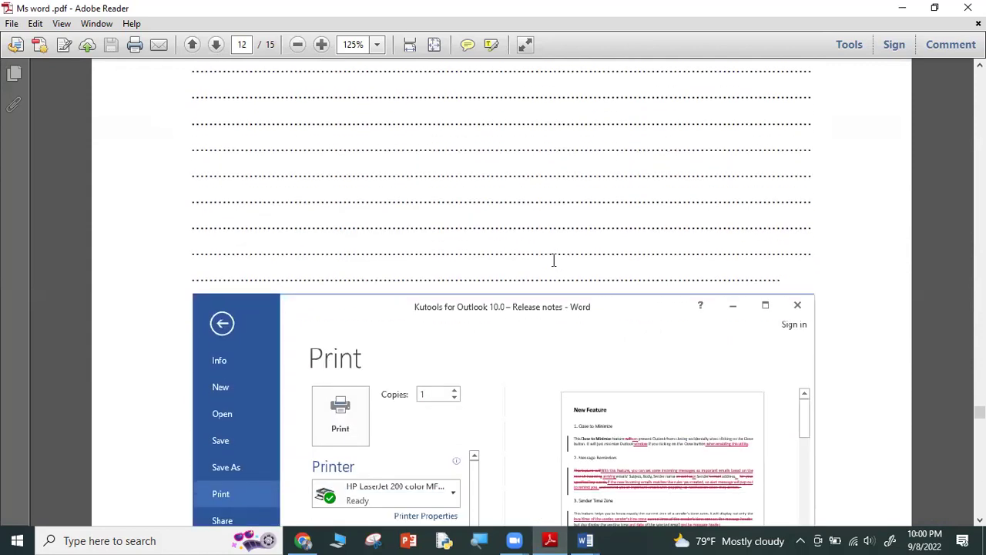
{"action": "scroll", "coordinate": [552, 262], "scroll_direction": "down", "scroll_amount": 2}
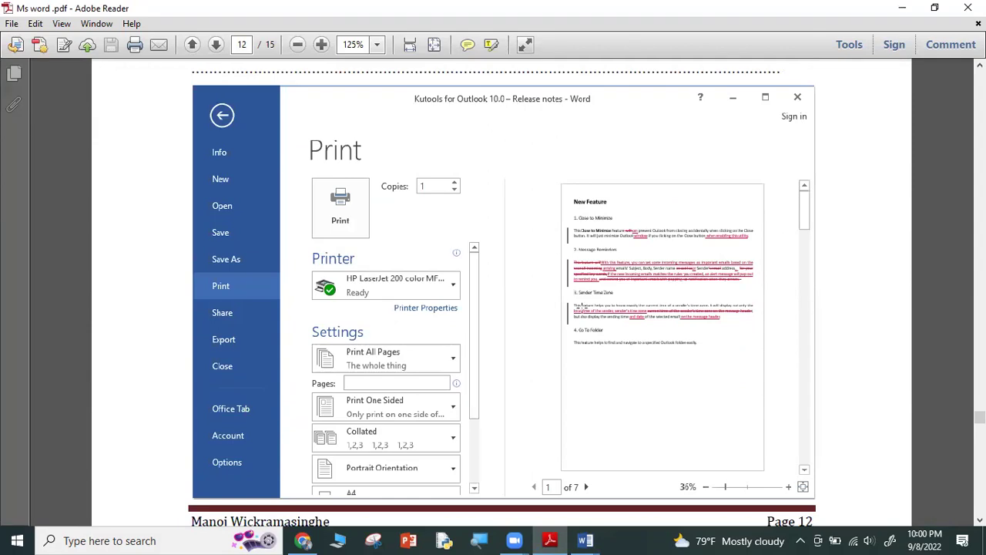
{"action": "scroll", "coordinate": [551, 262], "scroll_direction": "down", "scroll_amount": 5}
{"action": "scroll", "coordinate": [516, 328], "scroll_direction": "down", "scroll_amount": 4}
{"action": "scroll", "coordinate": [509, 327], "scroll_direction": "up", "scroll_amount": 3}
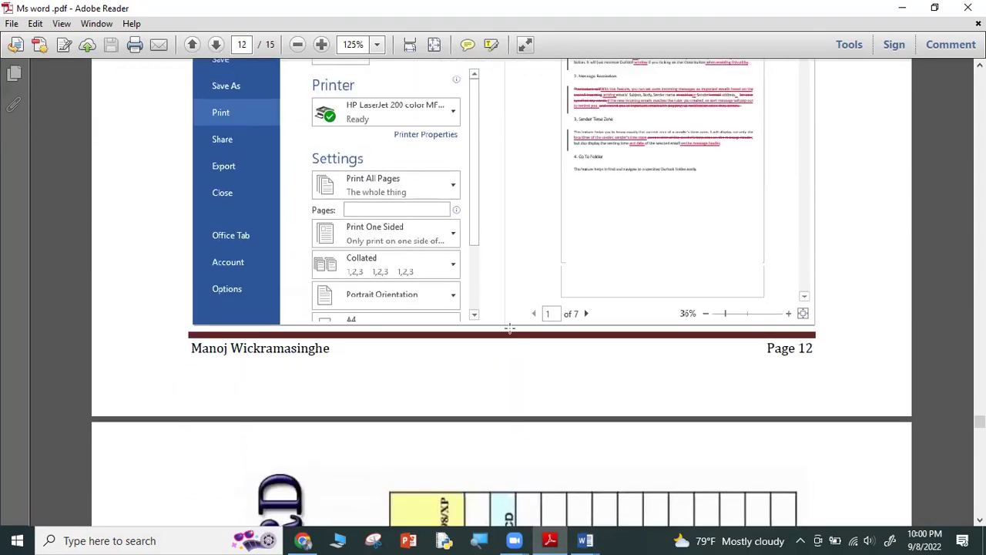
{"action": "scroll", "coordinate": [497, 321], "scroll_direction": "up", "scroll_amount": 10}
{"action": "scroll", "coordinate": [494, 319], "scroll_direction": "up", "scroll_amount": 5}
{"action": "scroll", "coordinate": [487, 314], "scroll_direction": "up", "scroll_amount": 2}
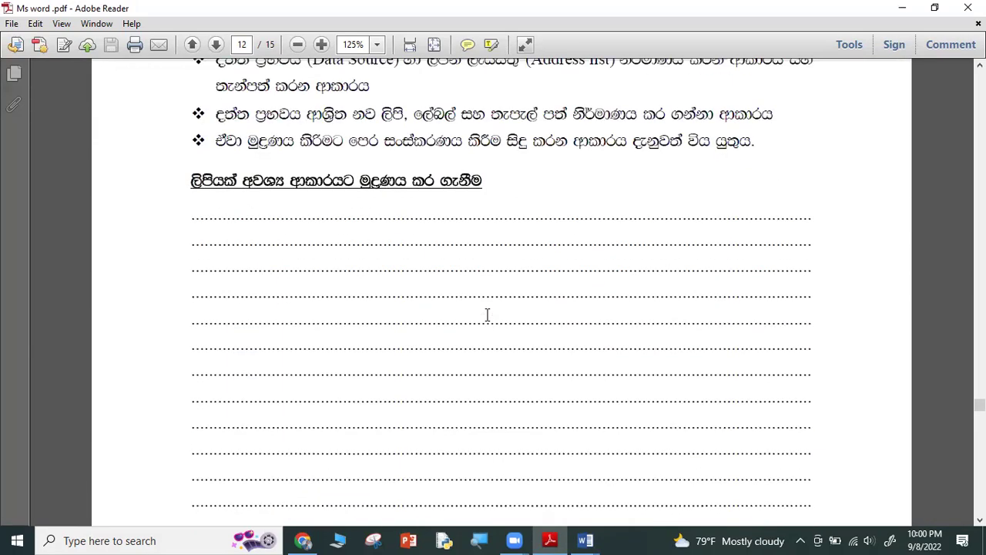
{"action": "scroll", "coordinate": [487, 310], "scroll_direction": "up", "scroll_amount": 2}
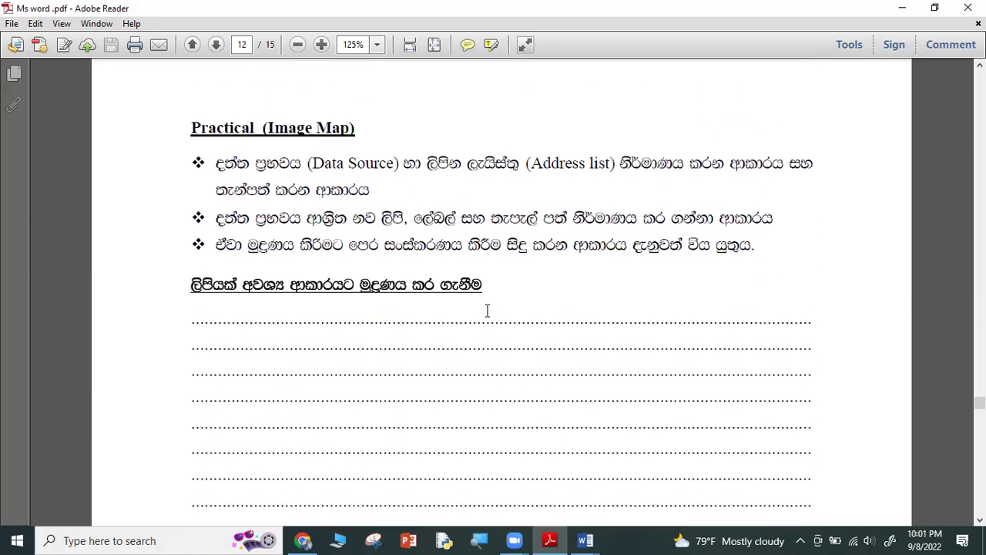
{"action": "scroll", "coordinate": [487, 310], "scroll_direction": "down", "scroll_amount": 1}
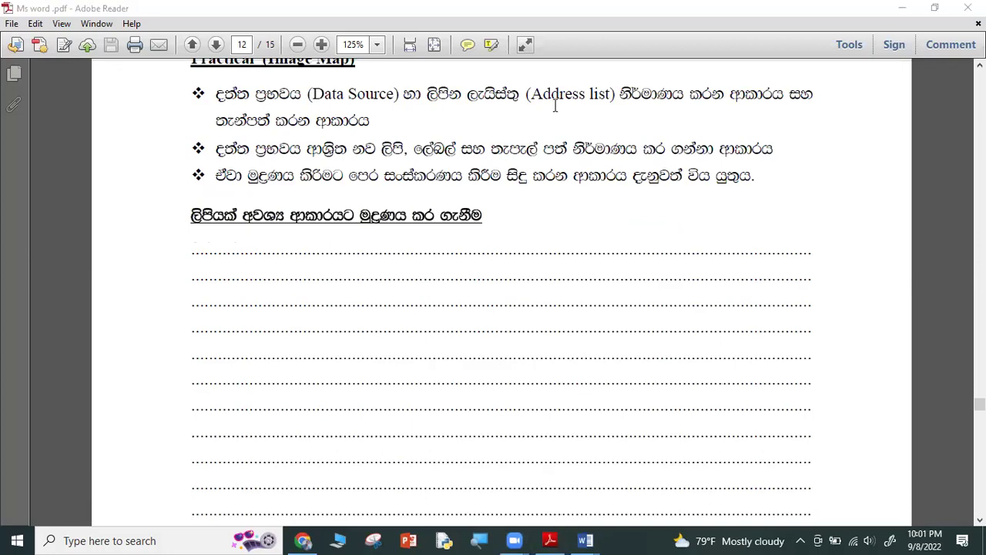
Step: Add the text note 'ctrl + p' on the first dotted line under page 12's printing heading
{"action": "left_click", "coordinate": [230, 264]}
{"action": "type", "text": "C"}
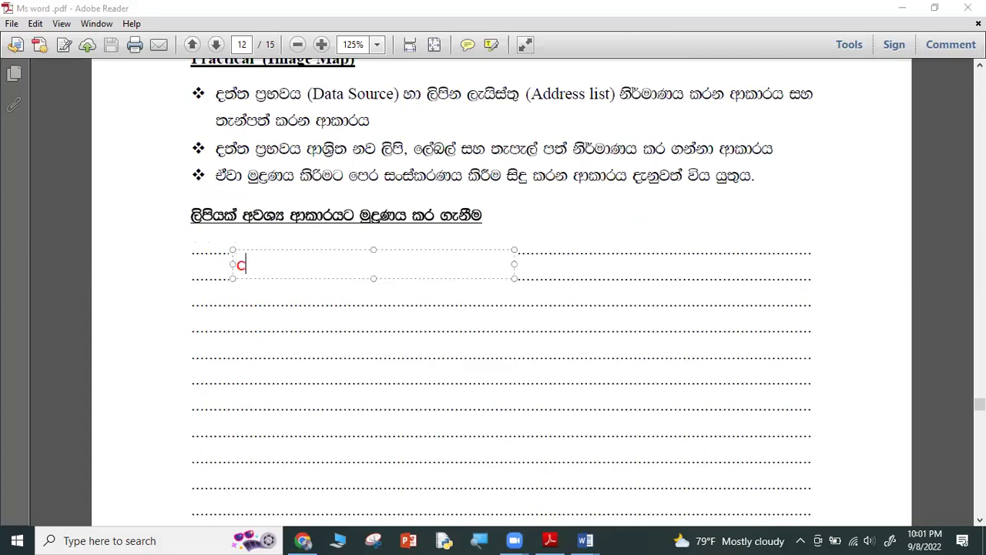
{"action": "type", "text": "tl"}
{"action": "key", "text": "BackSpace"}
{"action": "type", "text": "rl"}
{"action": "type", "text": " + "}
{"action": "type", "text": "p"}
{"action": "left_click", "coordinate": [335, 316]}
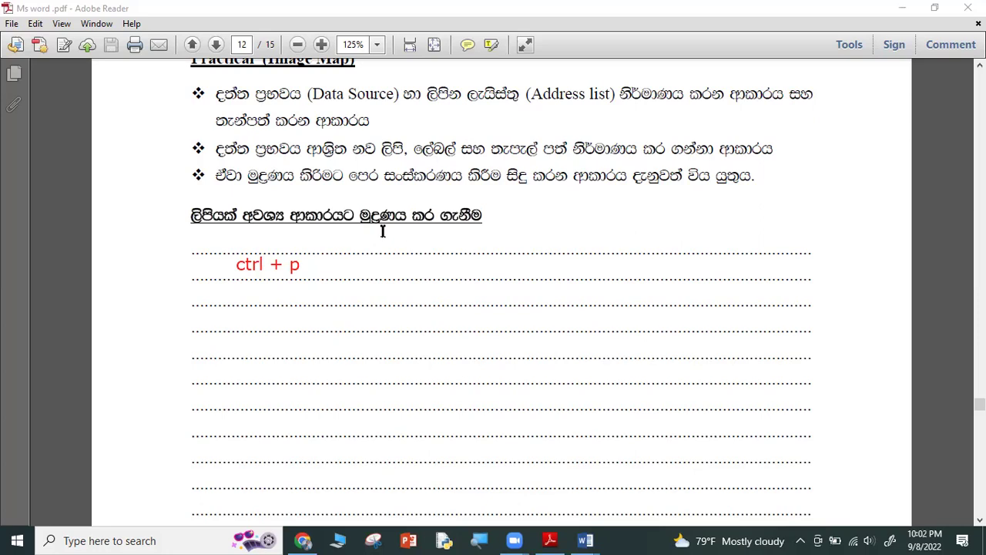
Step: Add the note 'ctrl + F2 print preview' on the dotted line below the ctrl + p note
{"action": "left_click", "coordinate": [322, 269]}
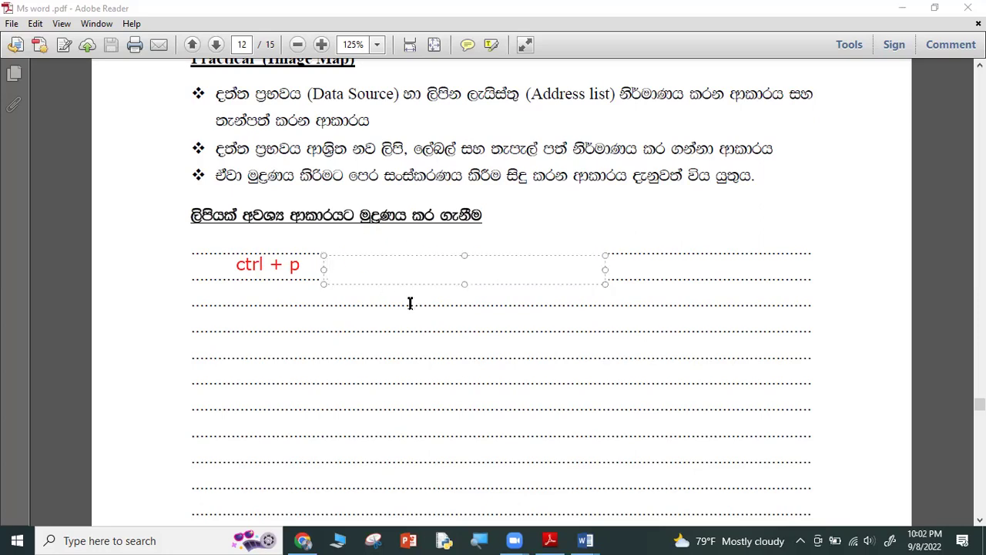
{"action": "left_click", "coordinate": [245, 316]}
{"action": "type", "text": "ctrl"}
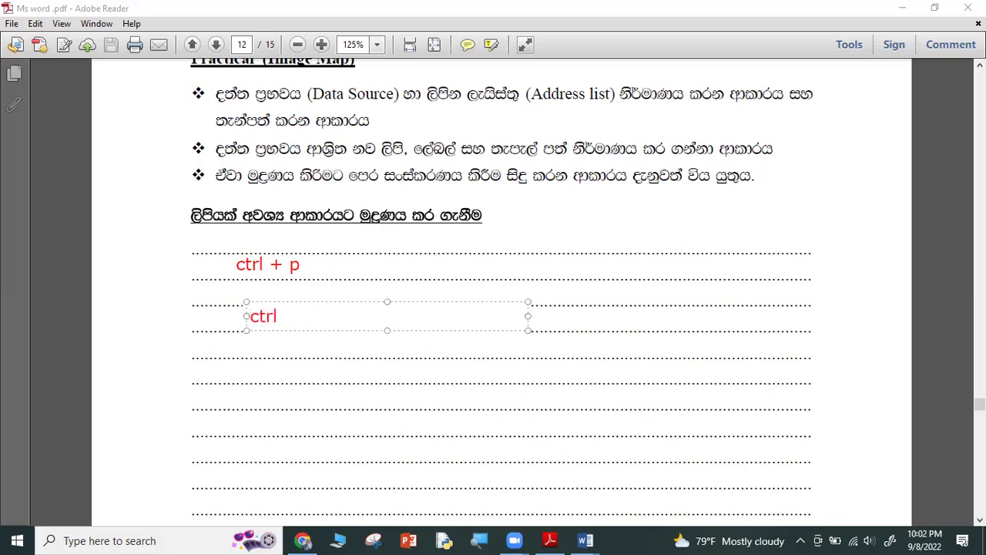
{"action": "type", "text": " + "}
{"action": "type", "text": "F2"}
{"action": "type", "text": "print preview"}
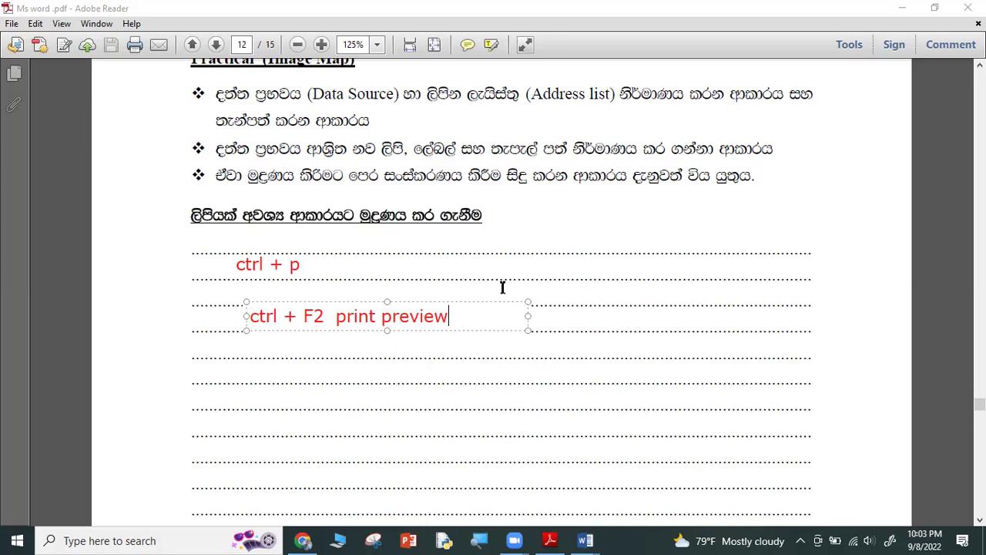
{"action": "left_click", "coordinate": [605, 108]}
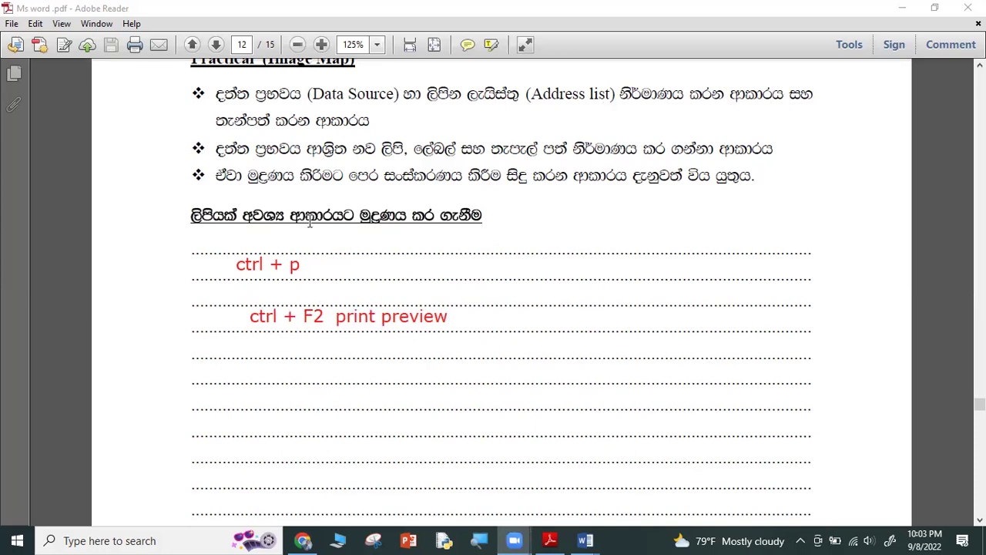
Step: Switch to Document1 and show its Print backstage preview with Microsoft Print to PDF
{"action": "mouse_move", "coordinate": [586, 538]}
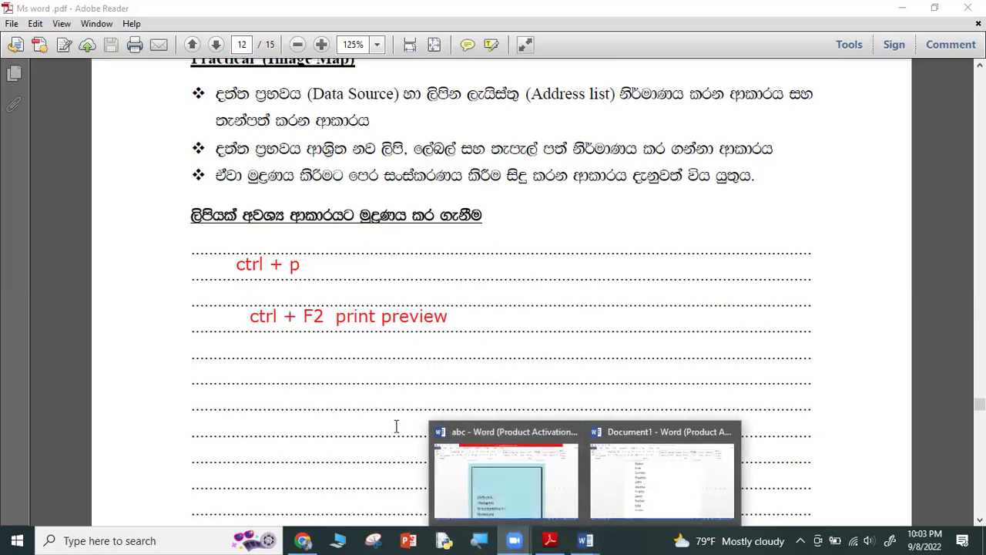
{"action": "left_click", "coordinate": [588, 467]}
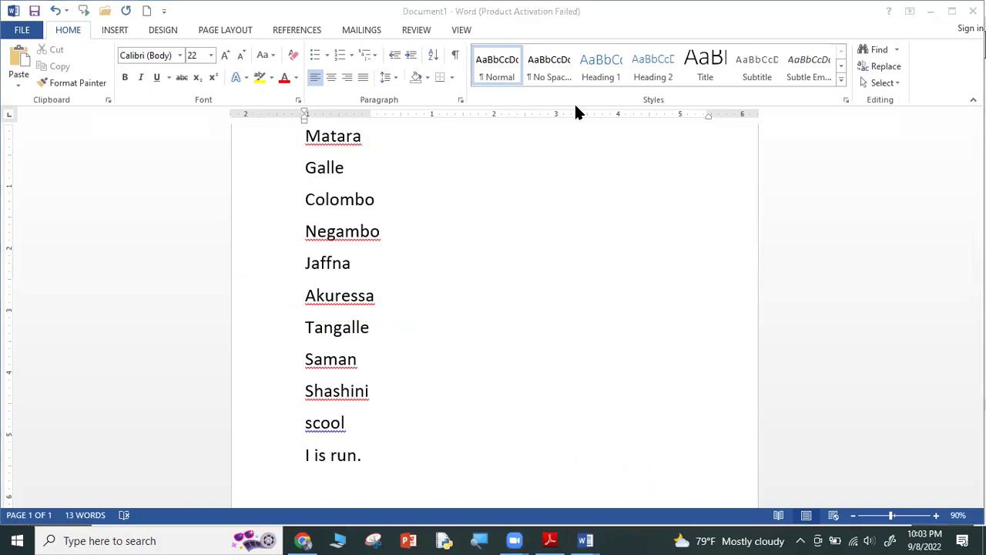
{"action": "left_click", "coordinate": [22, 30]}
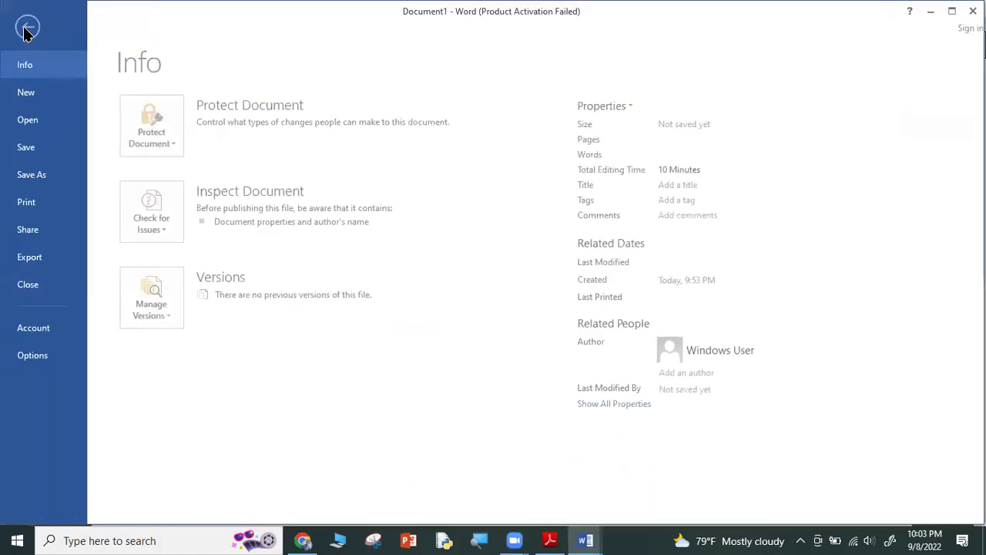
{"action": "left_click", "coordinate": [36, 205]}
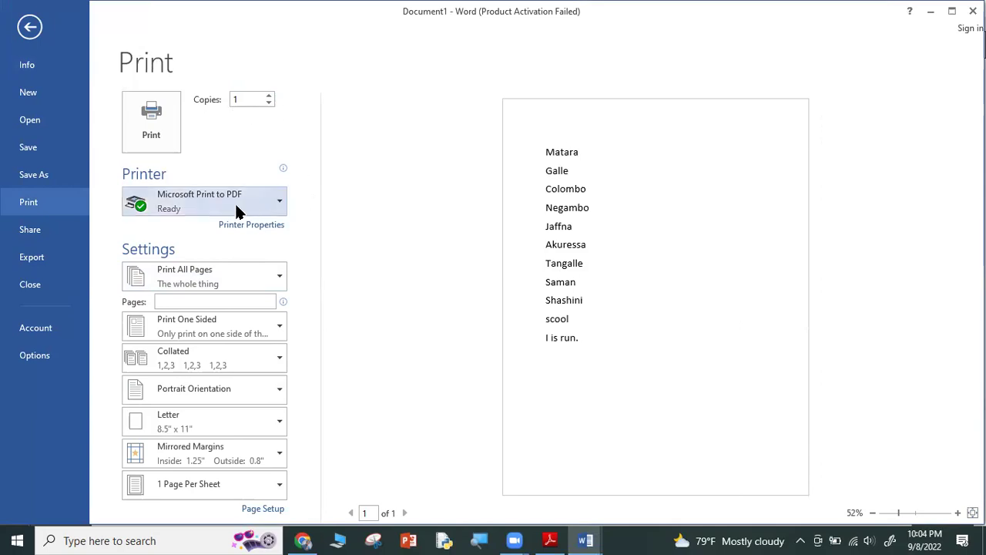
{"action": "left_click", "coordinate": [277, 201]}
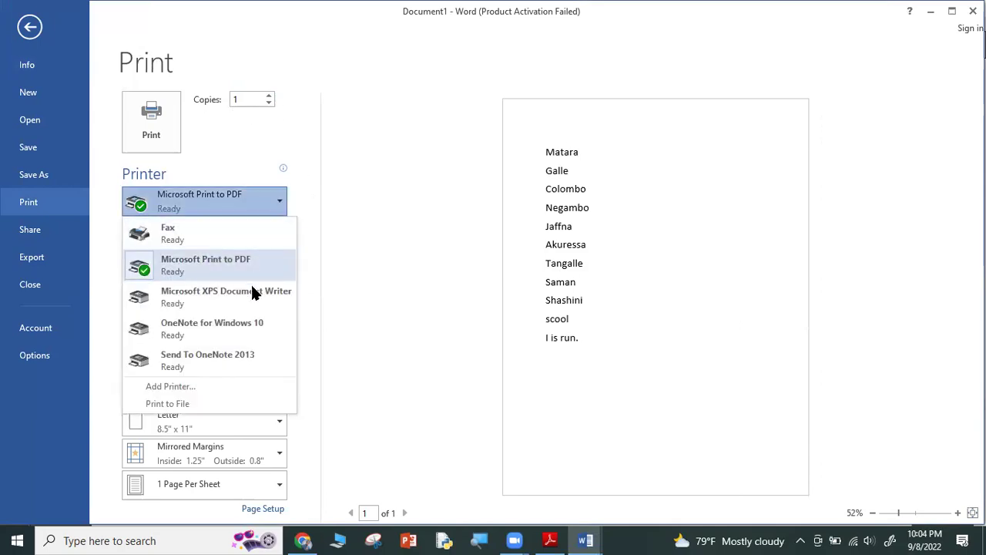
{"action": "left_click", "coordinate": [275, 200]}
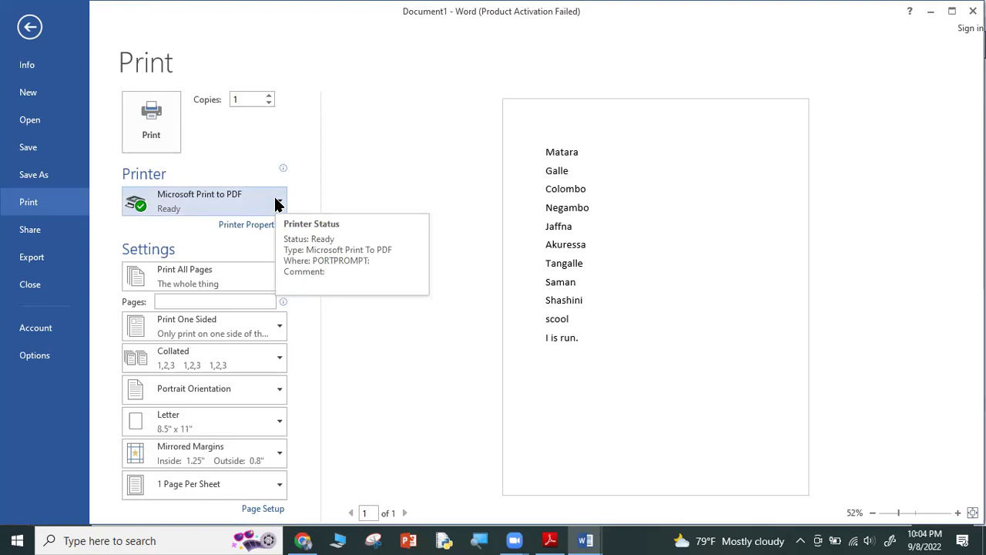
{"action": "left_click", "coordinate": [276, 202]}
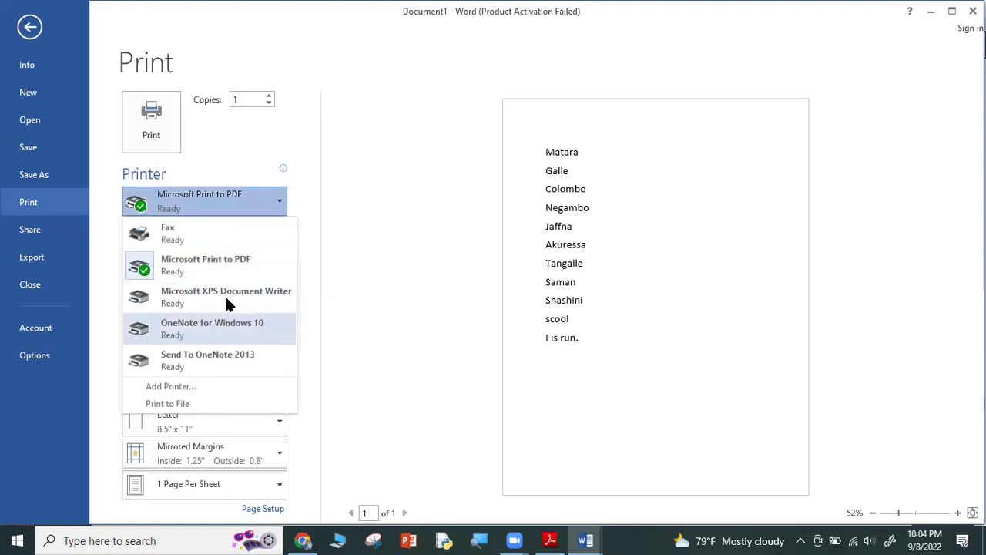
{"action": "left_click", "coordinate": [280, 203]}
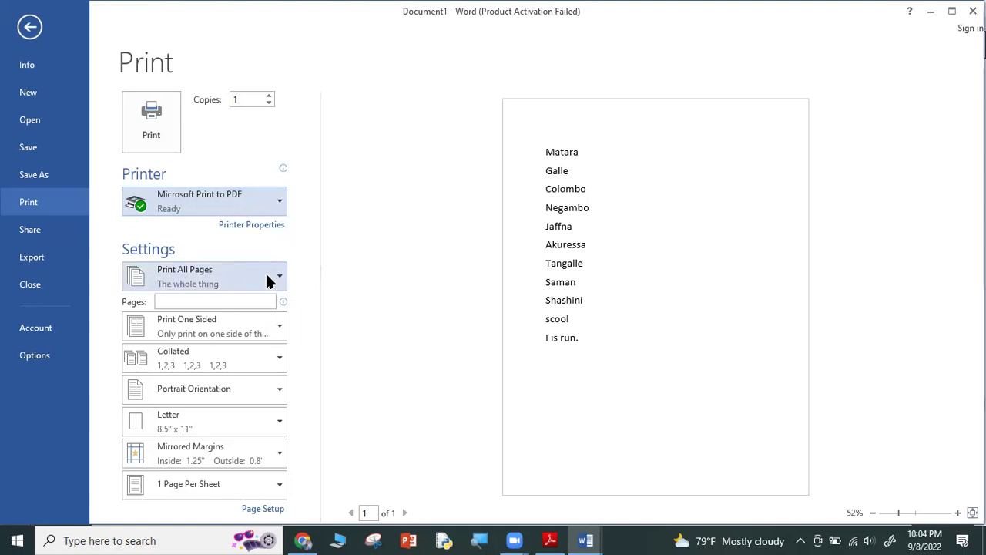
Step: Enter the custom page range 1,5,7 in the Pages box
{"action": "left_click", "coordinate": [267, 278]}
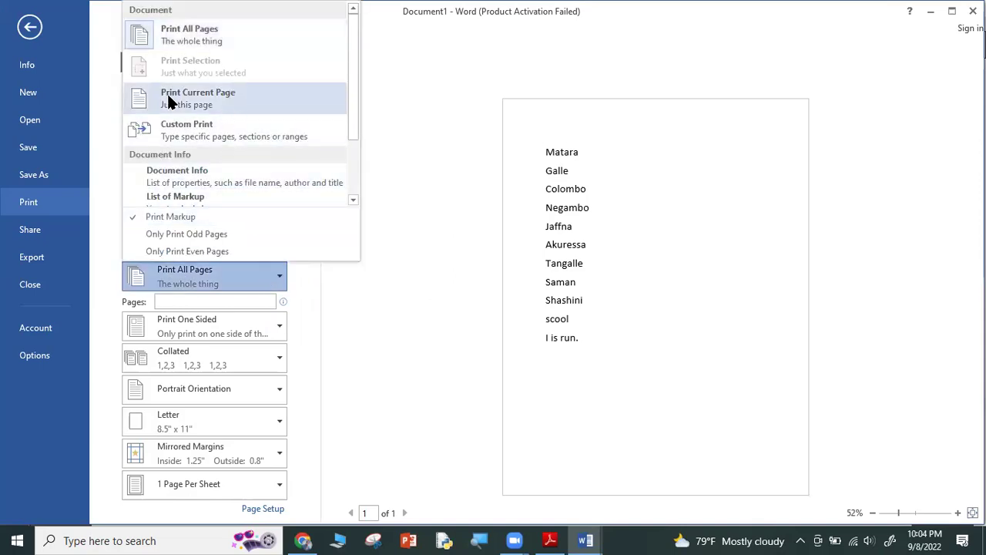
{"action": "left_click", "coordinate": [279, 280]}
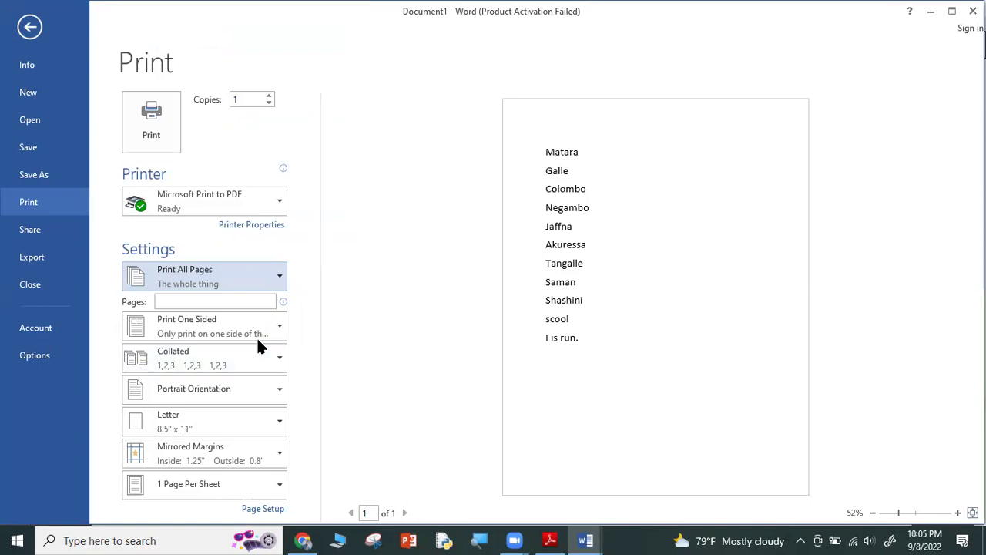
{"action": "left_click", "coordinate": [168, 301]}
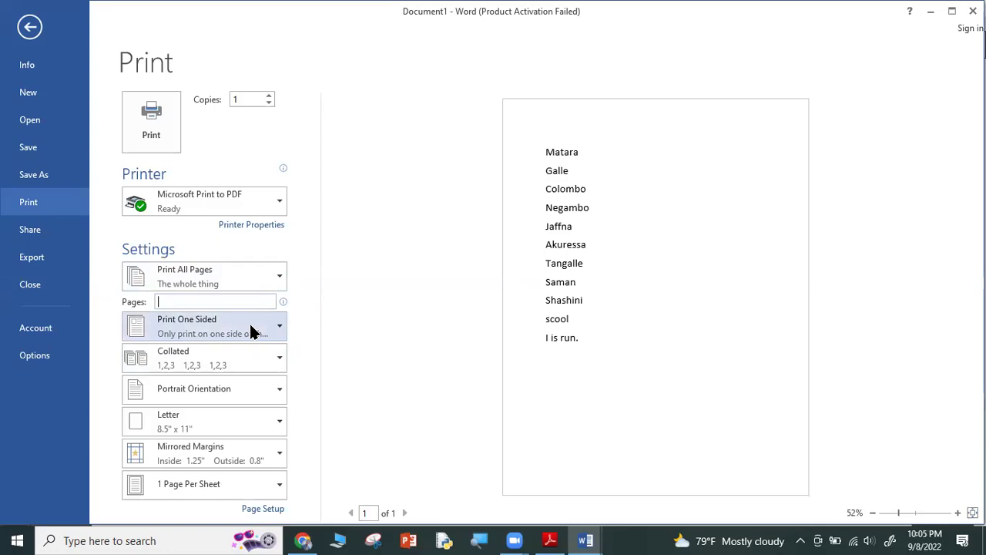
{"action": "type", "text": "1"}
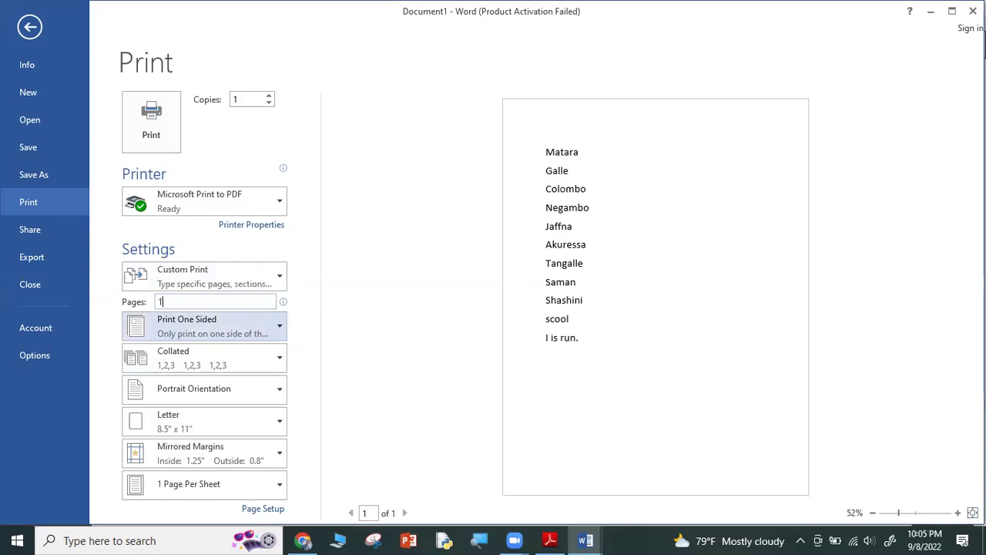
{"action": "type", "text": ",5"}
{"action": "type", "text": ",7"}
{"action": "left_click", "coordinate": [227, 336]}
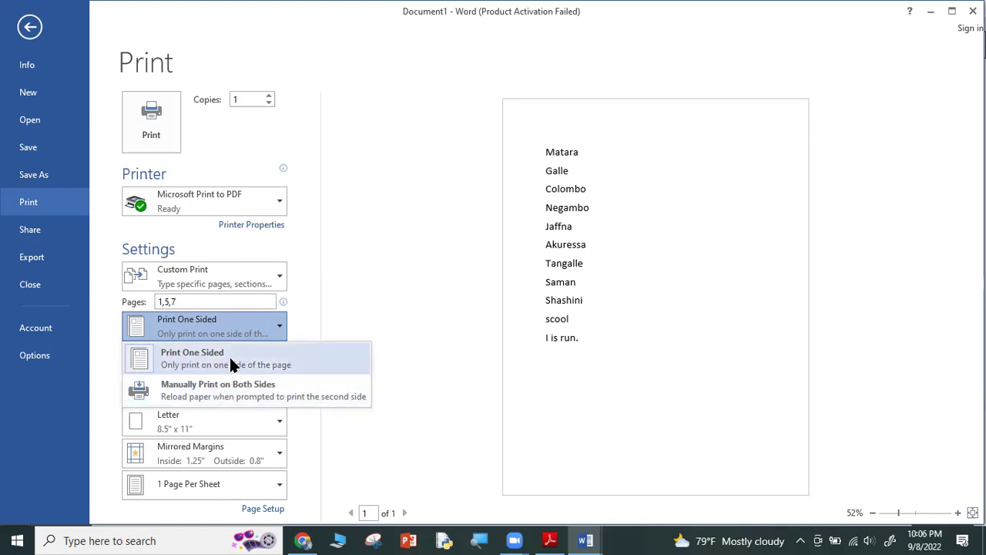
{"action": "left_click", "coordinate": [248, 330]}
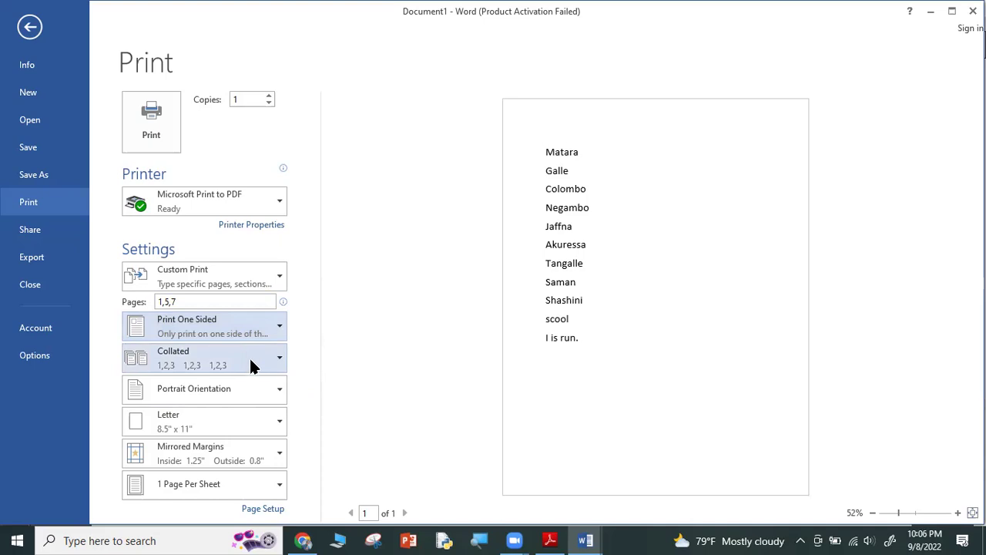
{"action": "left_click", "coordinate": [250, 360]}
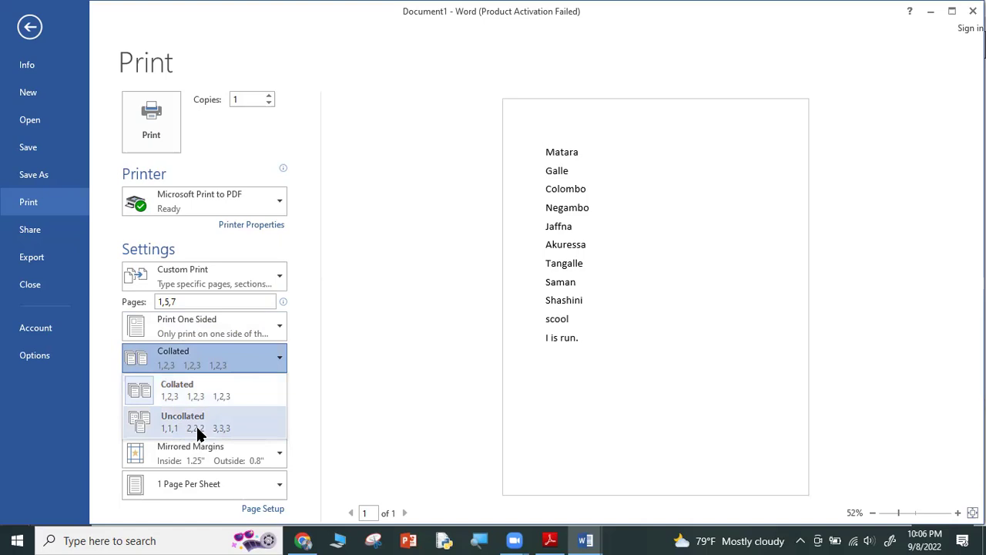
{"action": "left_click", "coordinate": [198, 433]}
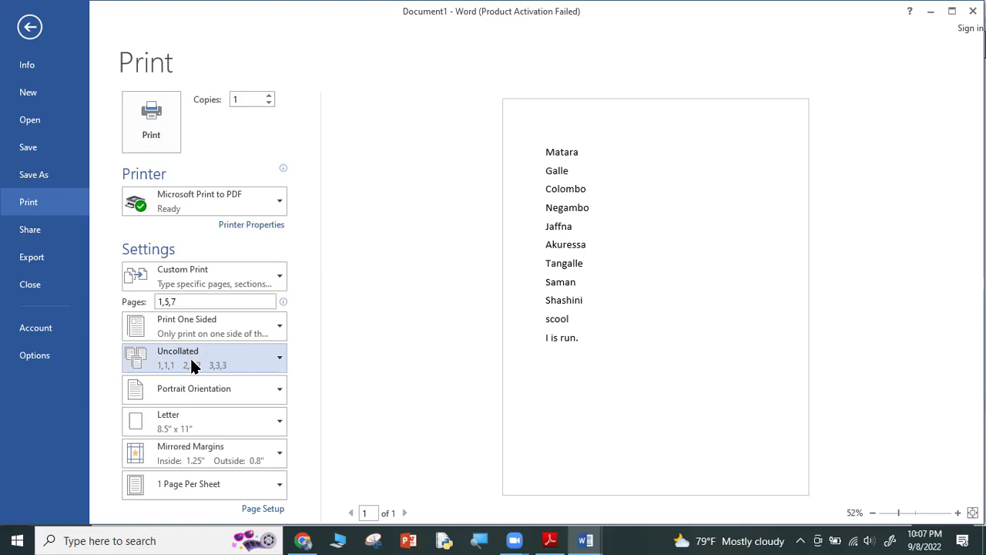
{"action": "left_click", "coordinate": [191, 361]}
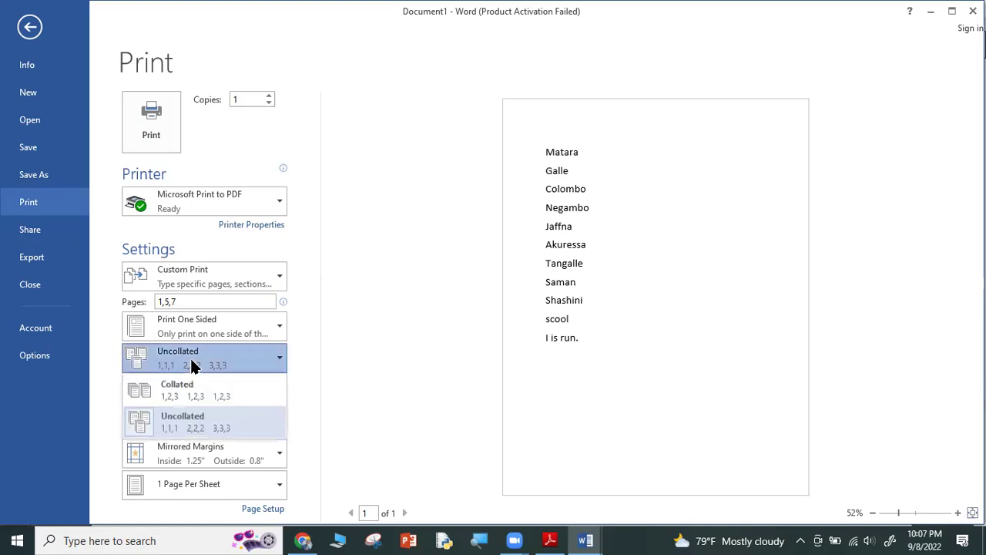
{"action": "left_click", "coordinate": [185, 397]}
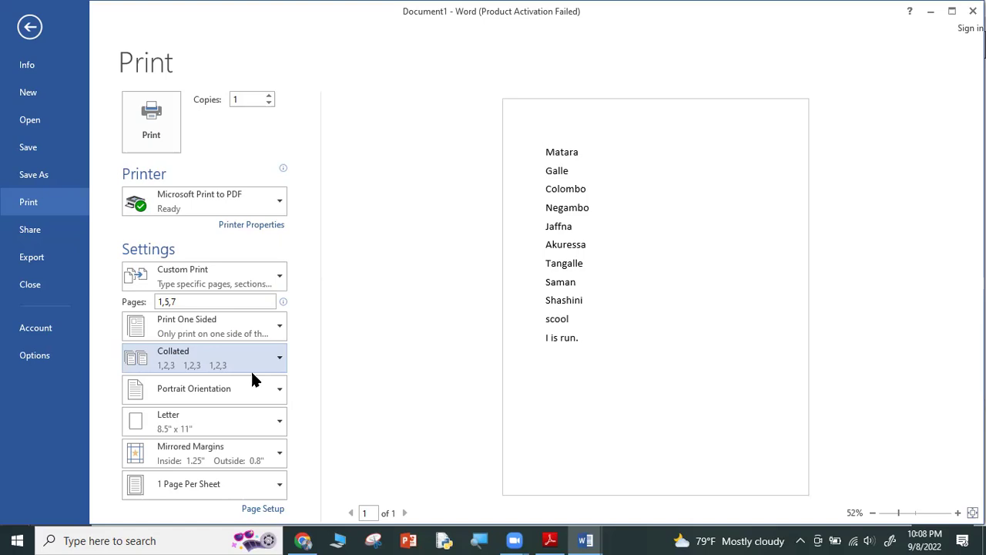
Step: Try landscape, then set the printout back to portrait, keeping Letter paper size
{"action": "left_click", "coordinate": [232, 392]}
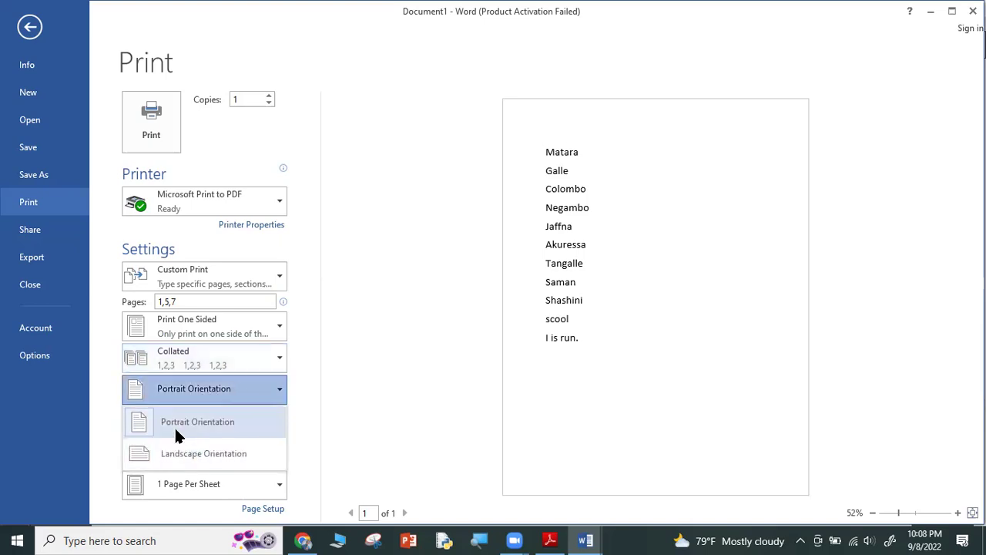
{"action": "left_click", "coordinate": [154, 452]}
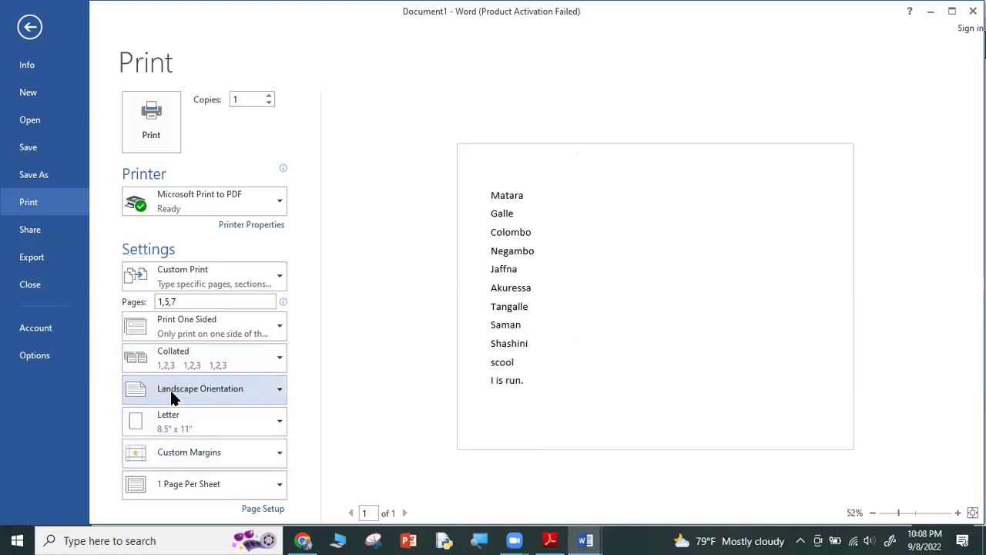
{"action": "left_click", "coordinate": [174, 395]}
{"action": "left_click", "coordinate": [168, 417]}
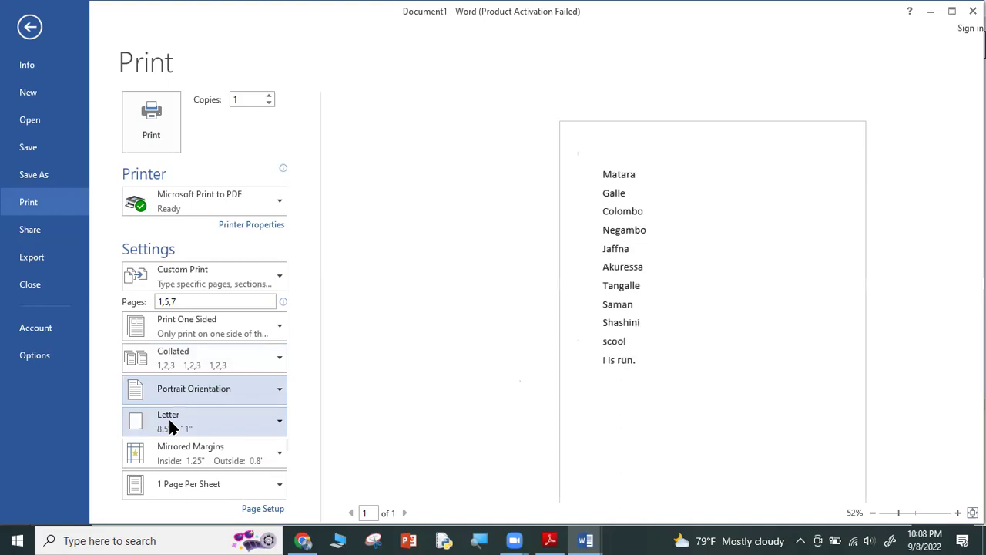
{"action": "left_click", "coordinate": [214, 418]}
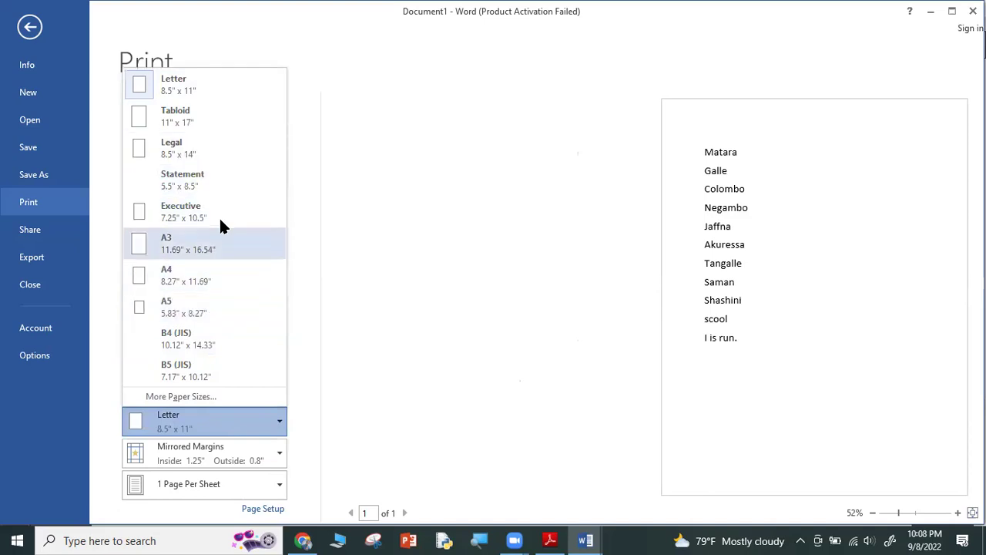
{"action": "left_click", "coordinate": [341, 239]}
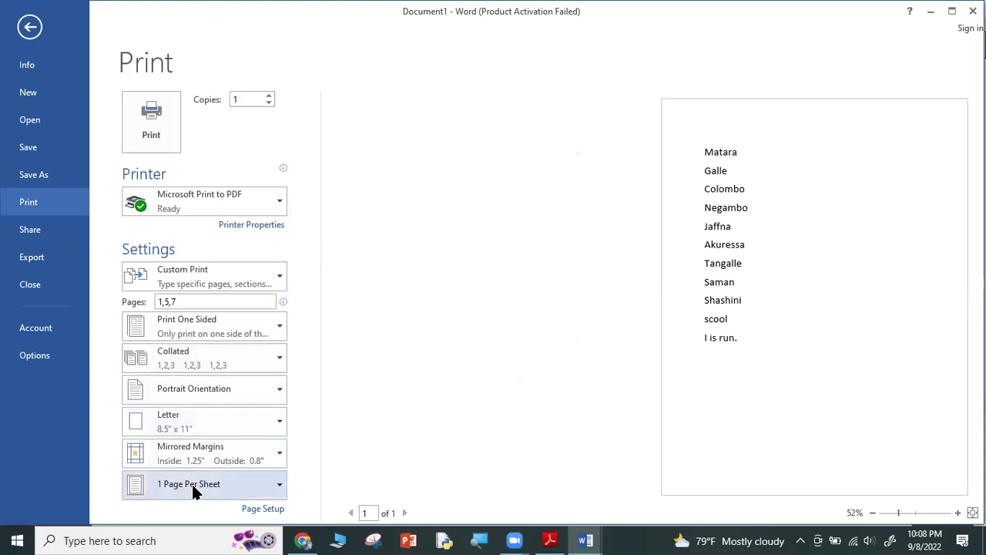
Step: Set printing to 2 Pages Per Sheet and bring the Ms word PDF to the front
{"action": "left_click", "coordinate": [214, 487]}
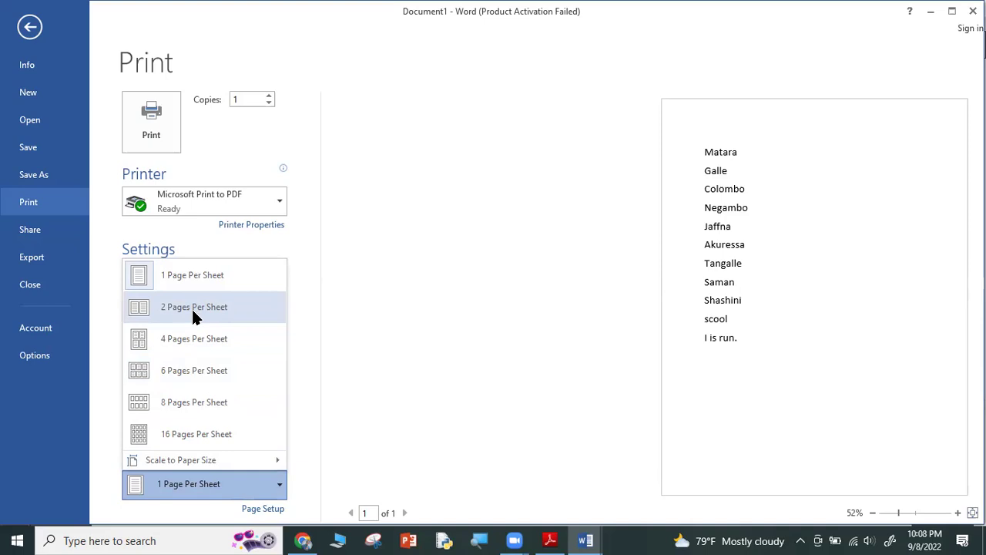
{"action": "left_click", "coordinate": [192, 312]}
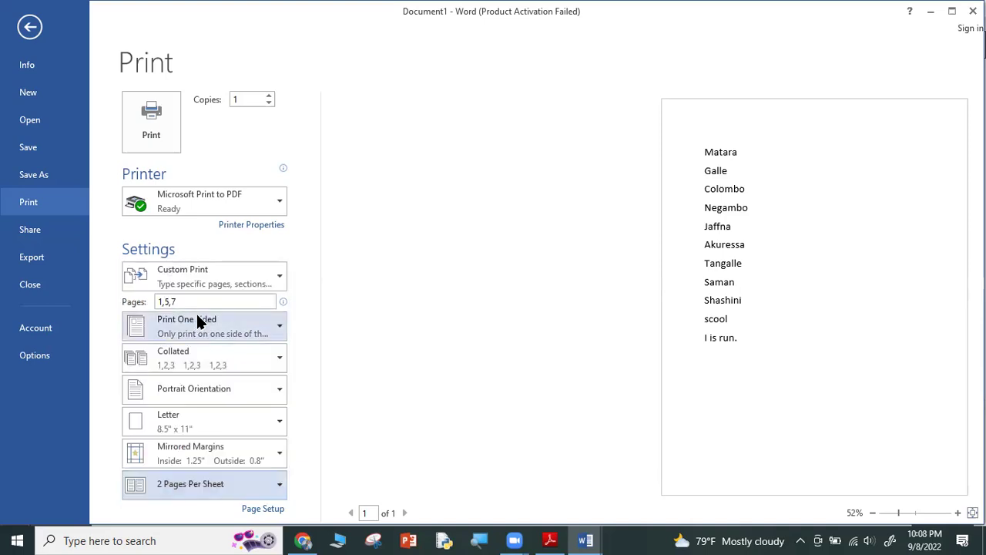
{"action": "left_click", "coordinate": [191, 484]}
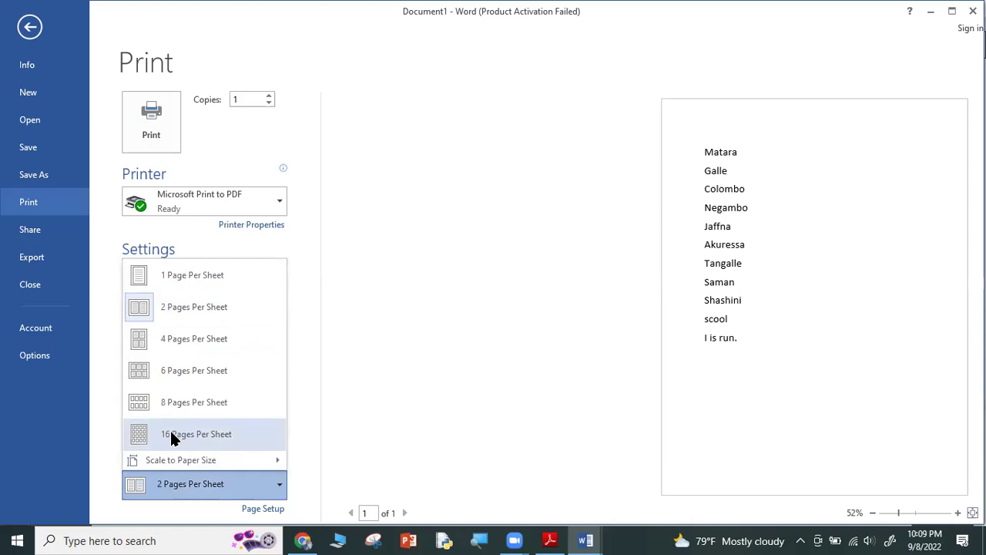
{"action": "left_click", "coordinate": [440, 337]}
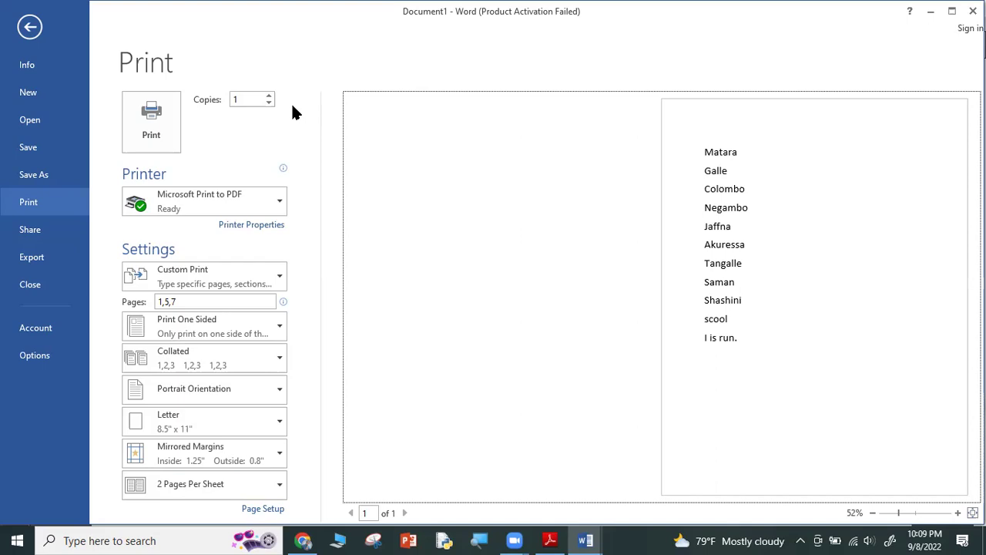
{"action": "left_click", "coordinate": [550, 540]}
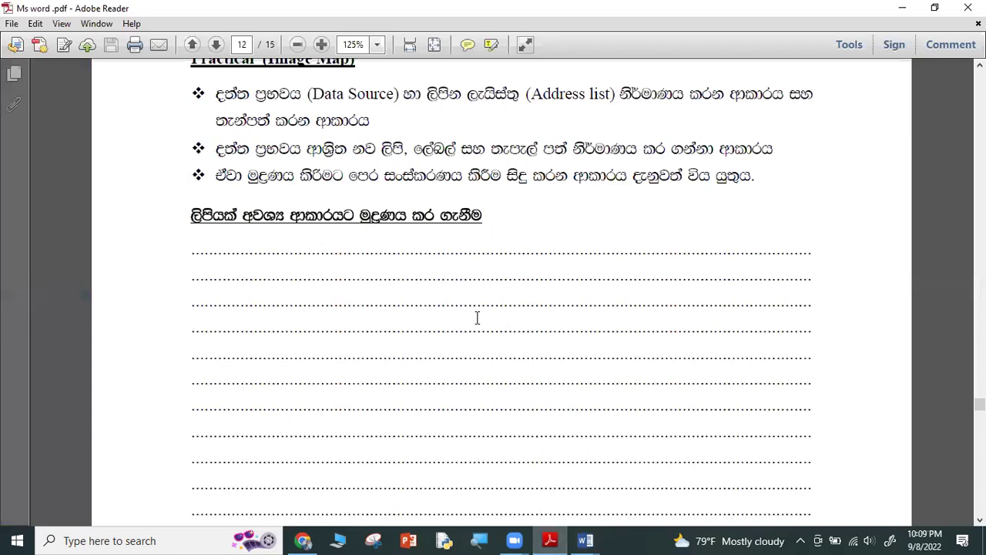
Step: Scroll the handout back to page 11's Practical 01 to 03 list
{"action": "scroll", "coordinate": [477, 318], "scroll_direction": "down", "scroll_amount": 3}
{"action": "scroll", "coordinate": [477, 317], "scroll_direction": "down", "scroll_amount": 2}
{"action": "scroll", "coordinate": [473, 316], "scroll_direction": "down", "scroll_amount": 2}
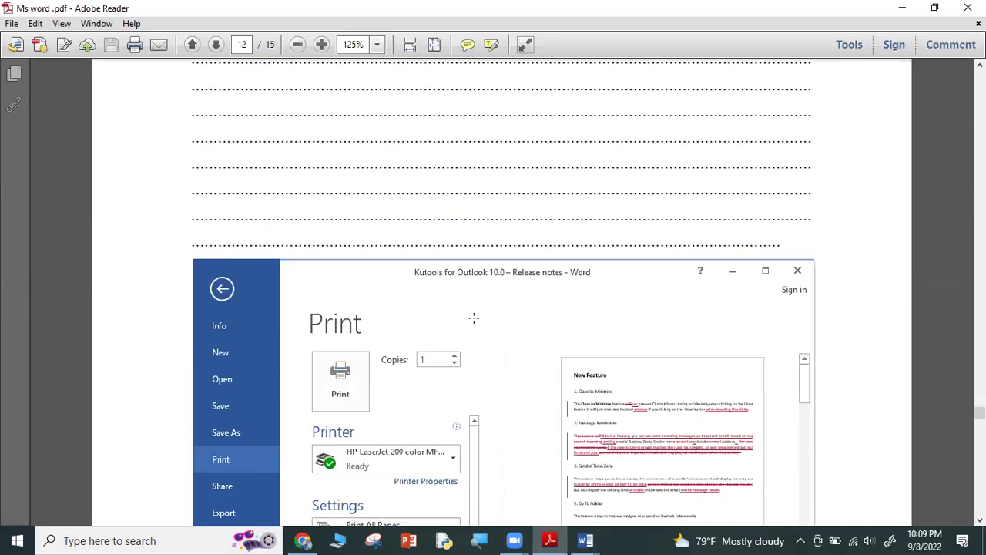
{"action": "scroll", "coordinate": [473, 317], "scroll_direction": "down", "scroll_amount": 4}
{"action": "scroll", "coordinate": [476, 322], "scroll_direction": "down", "scroll_amount": 2}
{"action": "scroll", "coordinate": [476, 323], "scroll_direction": "down", "scroll_amount": 3}
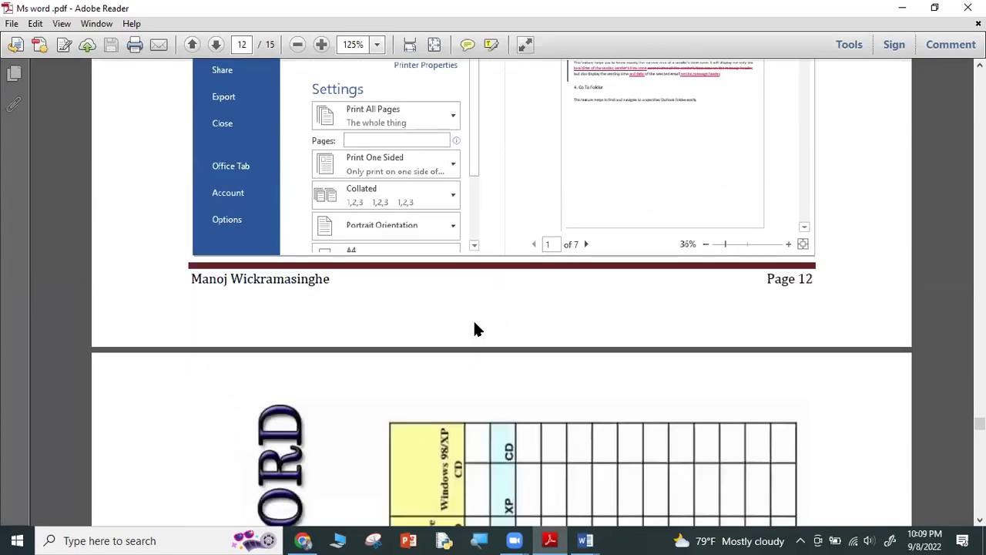
{"action": "scroll", "coordinate": [475, 324], "scroll_direction": "up", "scroll_amount": 4}
{"action": "scroll", "coordinate": [474, 324], "scroll_direction": "up", "scroll_amount": 4}
{"action": "scroll", "coordinate": [473, 316], "scroll_direction": "up", "scroll_amount": 5}
{"action": "scroll", "coordinate": [473, 314], "scroll_direction": "up", "scroll_amount": 4}
{"action": "scroll", "coordinate": [414, 193], "scroll_direction": "up", "scroll_amount": 4}
{"action": "scroll", "coordinate": [412, 188], "scroll_direction": "up", "scroll_amount": 7}
{"action": "scroll", "coordinate": [406, 185], "scroll_direction": "up", "scroll_amount": 5}
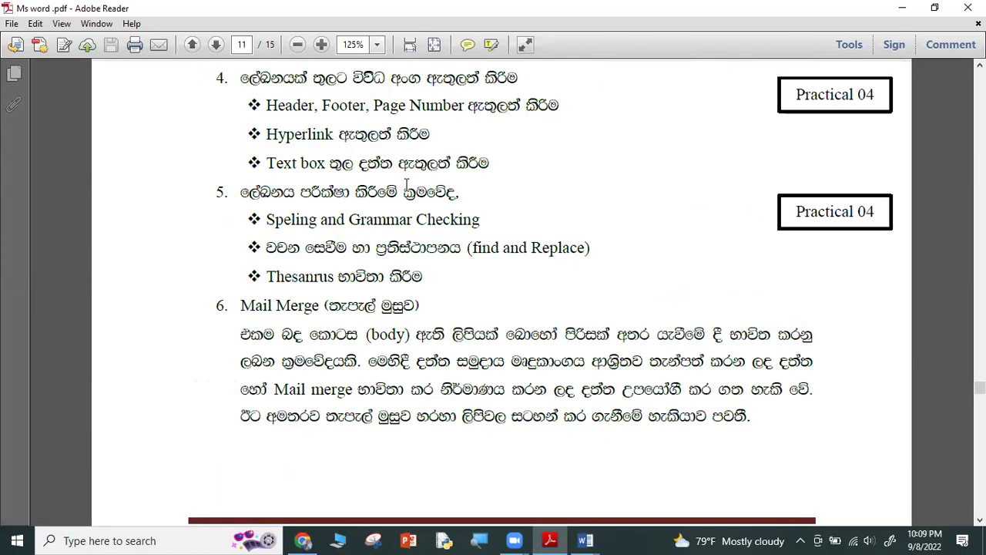
{"action": "scroll", "coordinate": [406, 184], "scroll_direction": "up", "scroll_amount": 13}
{"action": "scroll", "coordinate": [406, 185], "scroll_direction": "up", "scroll_amount": 3}
{"action": "scroll", "coordinate": [406, 185], "scroll_direction": "up", "scroll_amount": 1}
{"action": "scroll", "coordinate": [406, 185], "scroll_direction": "up", "scroll_amount": 3}
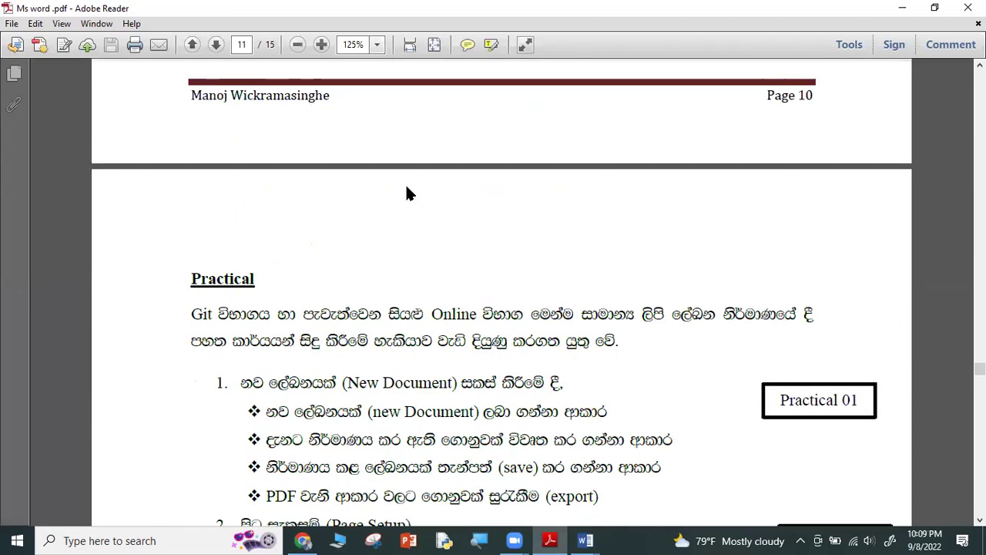
{"action": "scroll", "coordinate": [406, 192], "scroll_direction": "down", "scroll_amount": 5}
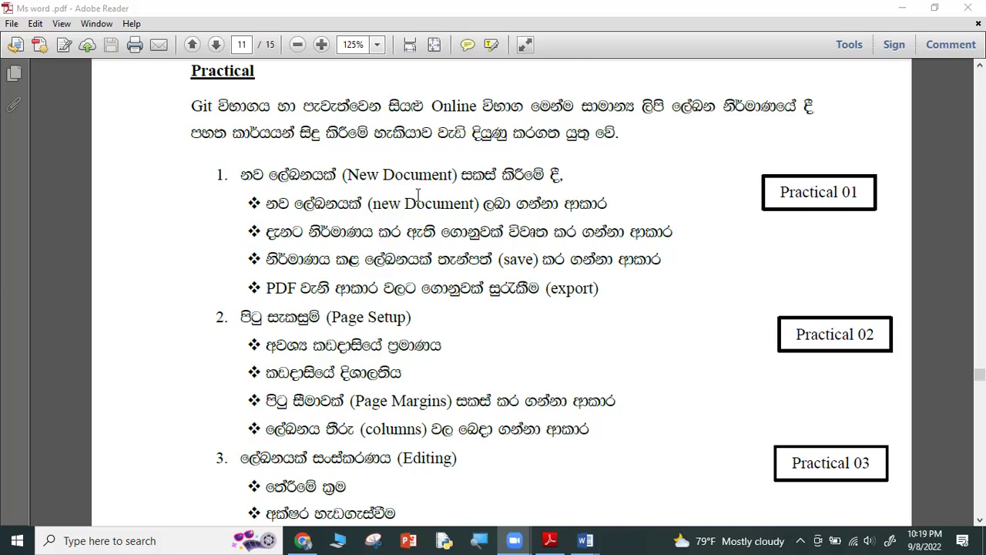
{"action": "scroll", "coordinate": [694, 324], "scroll_direction": "down", "scroll_amount": 3}
{"action": "scroll", "coordinate": [719, 358], "scroll_direction": "down", "scroll_amount": 3}
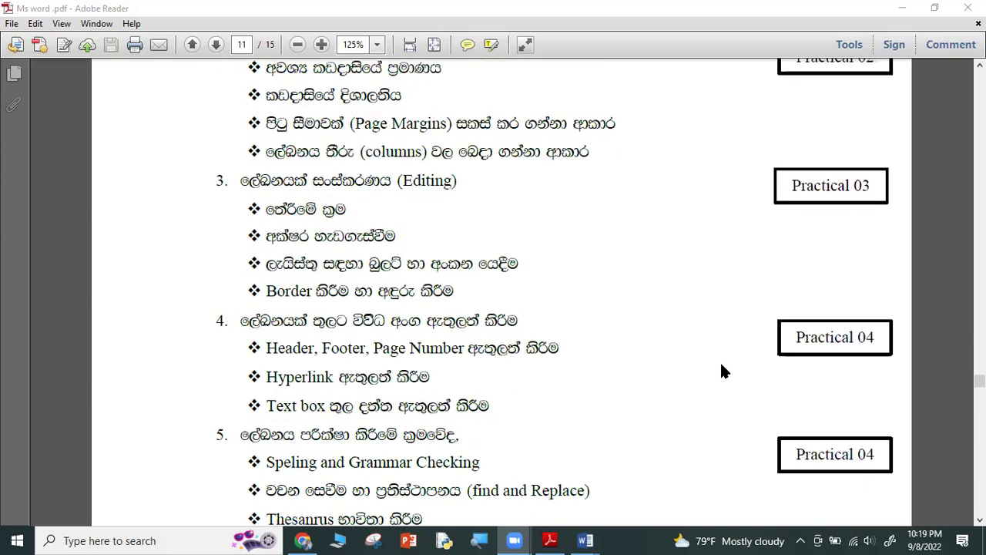
{"action": "scroll", "coordinate": [721, 365], "scroll_direction": "down", "scroll_amount": 3}
{"action": "scroll", "coordinate": [720, 367], "scroll_direction": "down", "scroll_amount": 3}
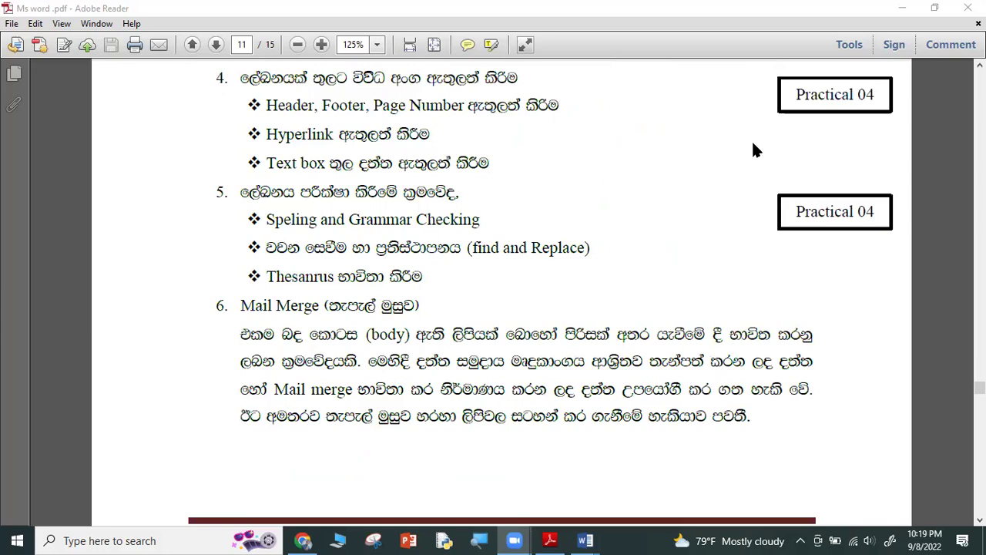
{"action": "scroll", "coordinate": [837, 351], "scroll_direction": "up", "scroll_amount": 3}
{"action": "scroll", "coordinate": [500, 361], "scroll_direction": "down", "scroll_amount": 3}
{"action": "scroll", "coordinate": [816, 359], "scroll_direction": "down", "scroll_amount": 2}
{"action": "scroll", "coordinate": [814, 366], "scroll_direction": "down", "scroll_amount": 1}
{"action": "scroll", "coordinate": [808, 365], "scroll_direction": "down", "scroll_amount": 3}
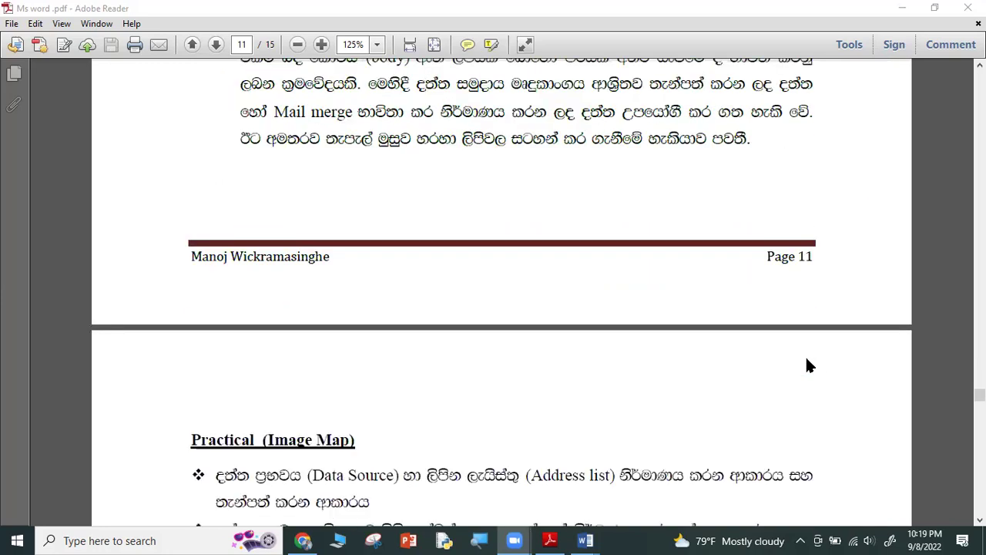
{"action": "scroll", "coordinate": [803, 361], "scroll_direction": "down", "scroll_amount": 3}
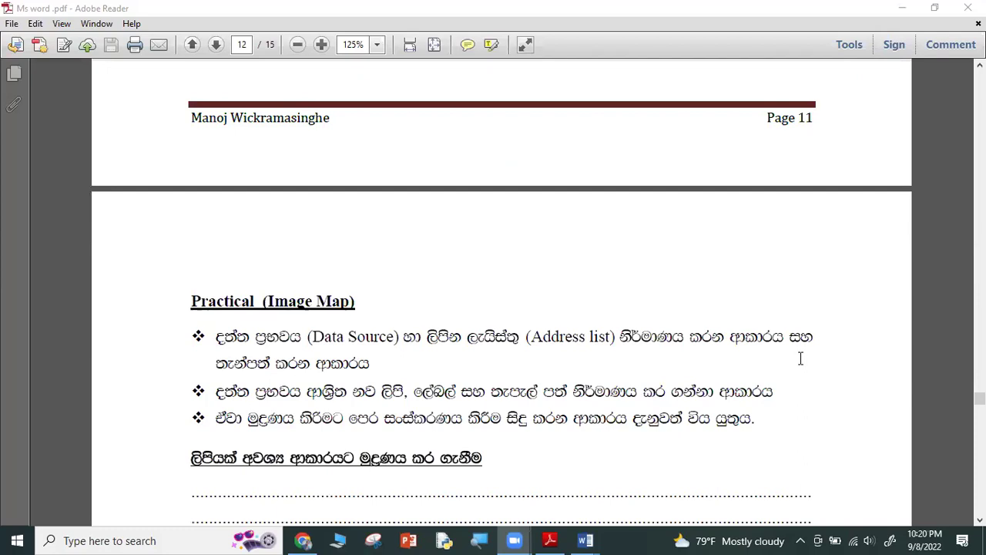
{"action": "scroll", "coordinate": [800, 358], "scroll_direction": "up", "scroll_amount": 5}
{"action": "scroll", "coordinate": [781, 351], "scroll_direction": "up", "scroll_amount": 5}
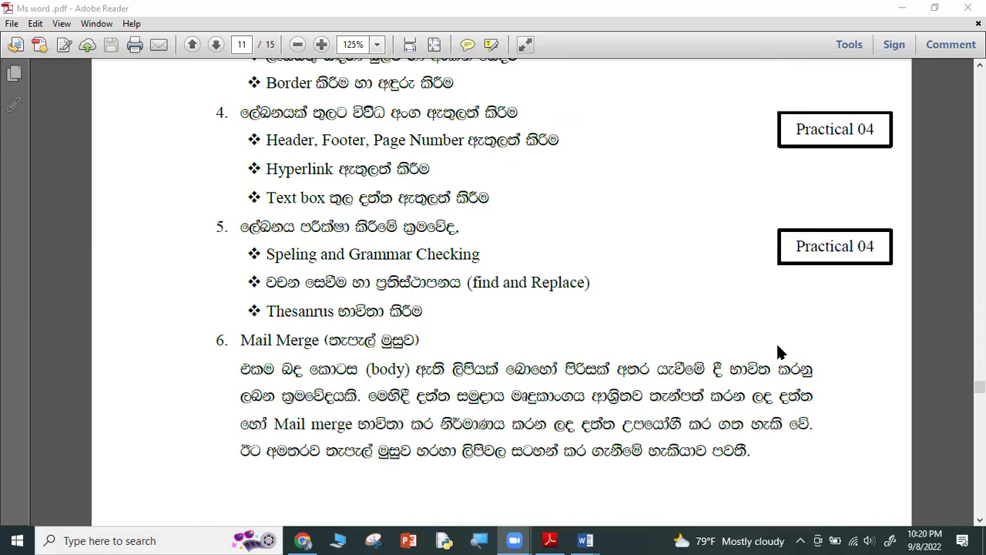
{"action": "scroll", "coordinate": [780, 351], "scroll_direction": "up", "scroll_amount": 5}
{"action": "scroll", "coordinate": [777, 345], "scroll_direction": "up", "scroll_amount": 2}
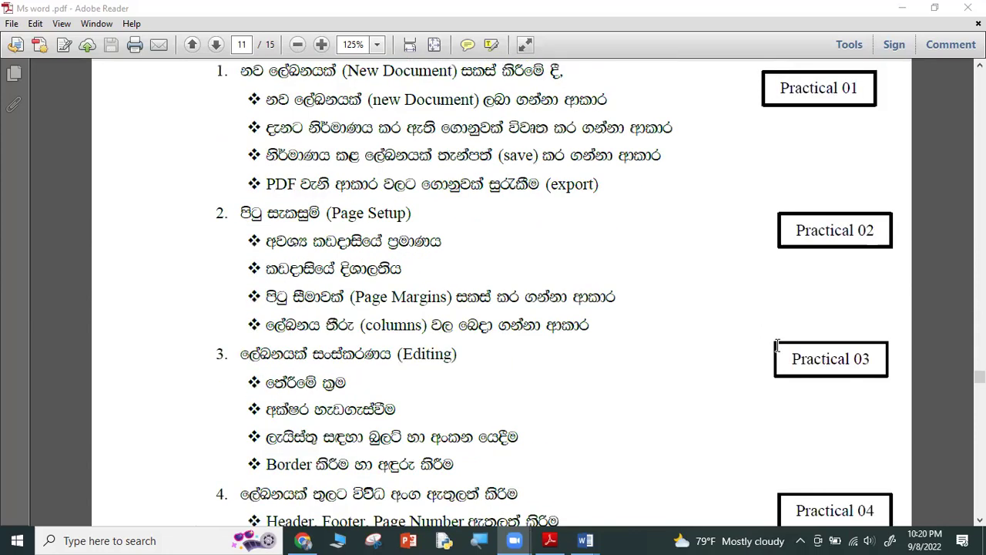
{"action": "scroll", "coordinate": [766, 351], "scroll_direction": "up", "scroll_amount": 3}
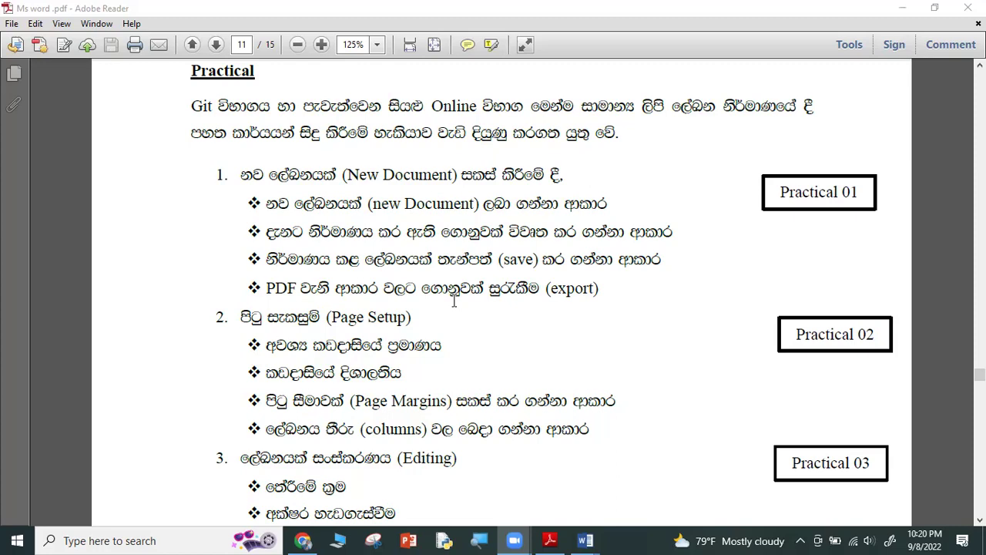
Step: Minimize the PDF reader, close Document1 without saving, and close the abc document
{"action": "left_click", "coordinate": [901, 14]}
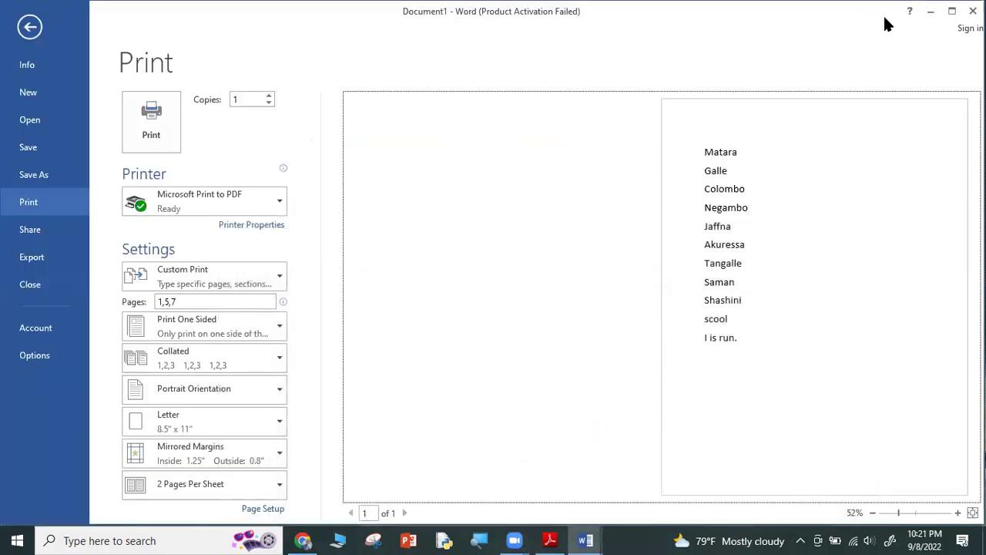
{"action": "left_click", "coordinate": [973, 11]}
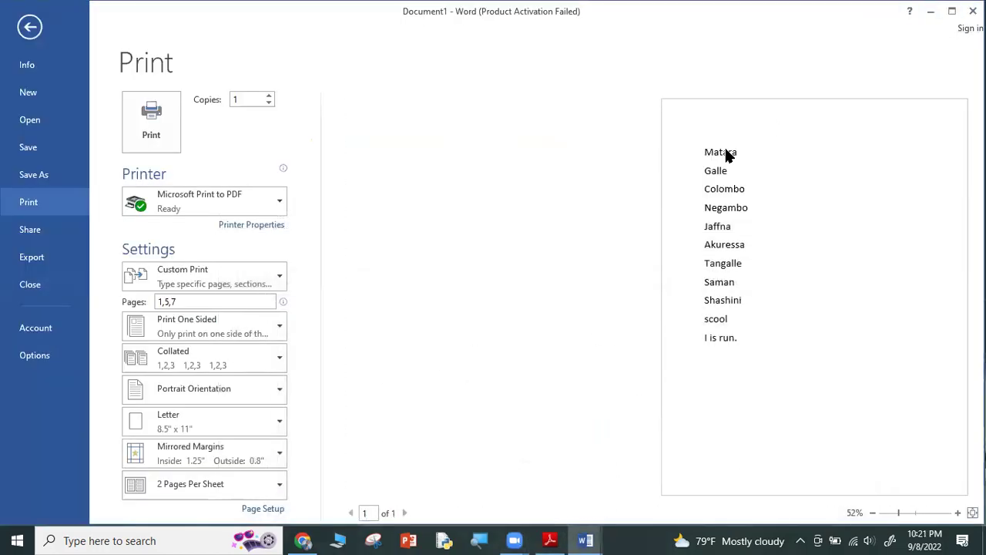
{"action": "left_click", "coordinate": [490, 300]}
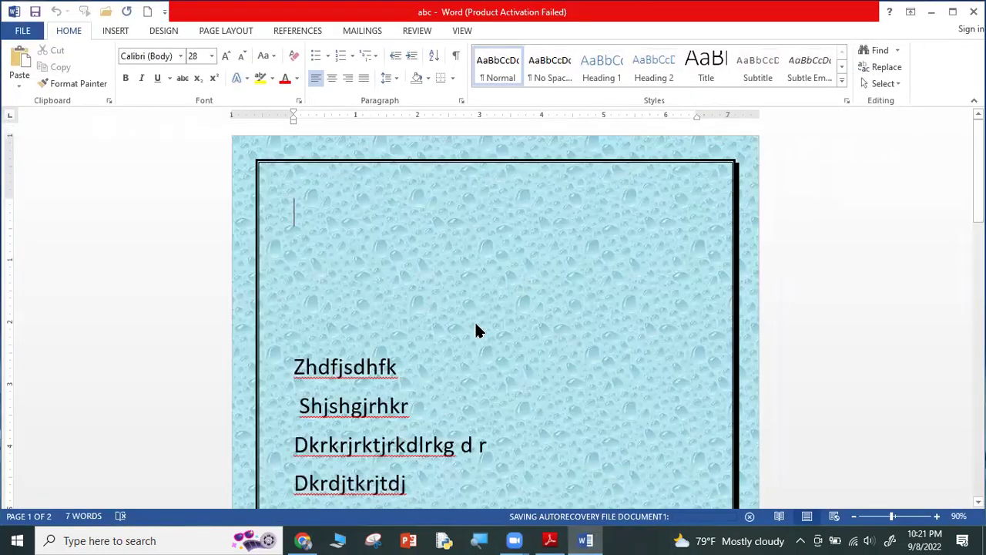
{"action": "key", "text": "alt+F4"}
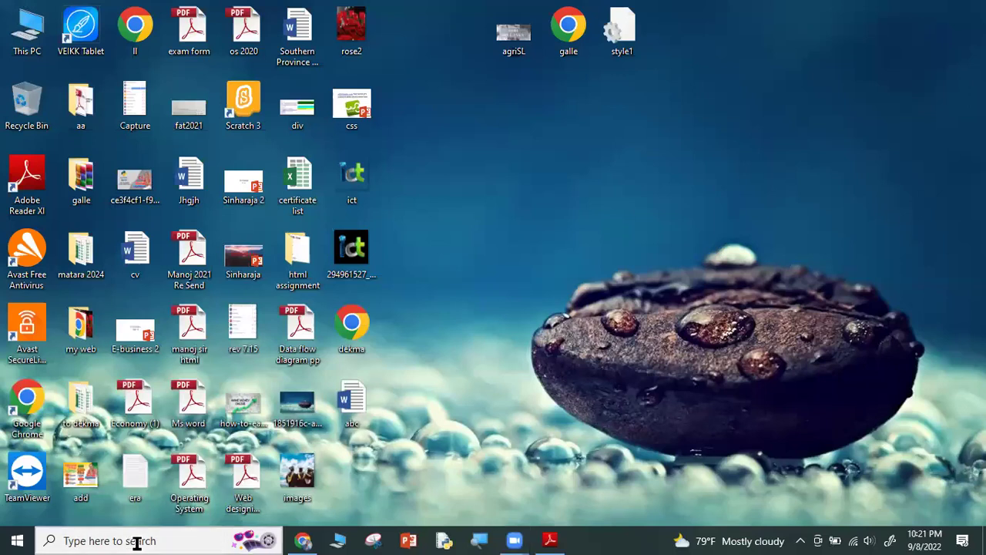
Step: Launch Word 2013 from a 'wor' search, dismiss the activation prompt, and close it
{"action": "left_click", "coordinate": [136, 541]}
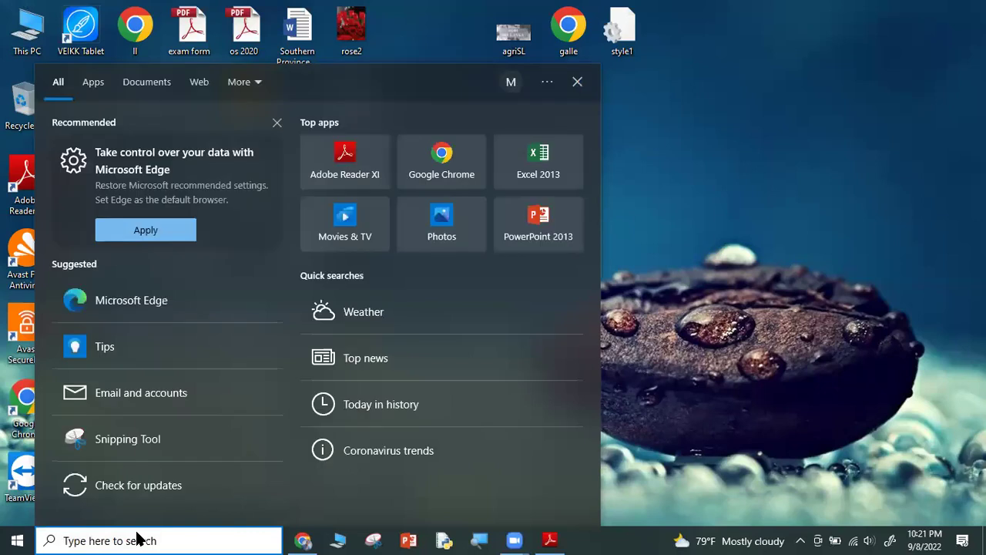
{"action": "type", "text": "wo"}
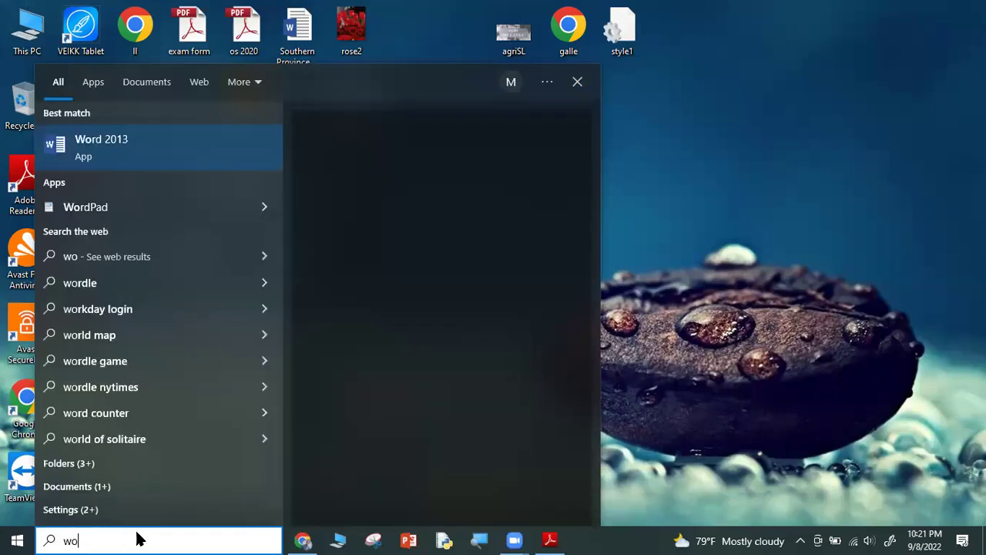
{"action": "type", "text": "r"}
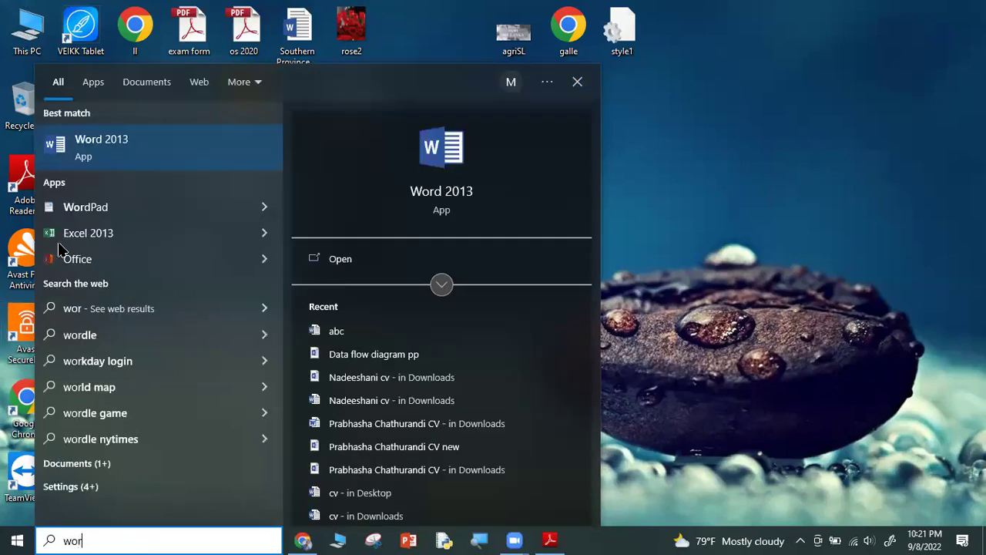
{"action": "left_click", "coordinate": [108, 156]}
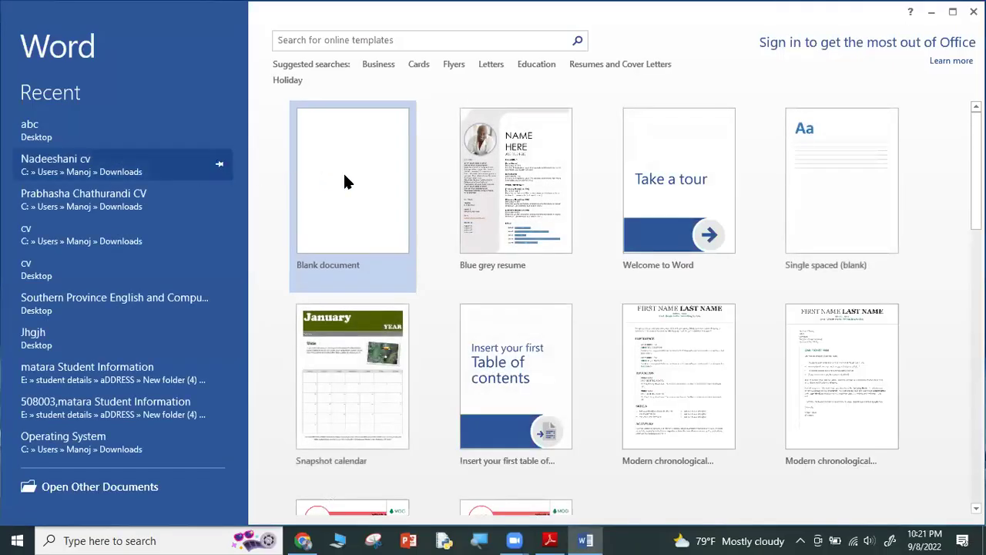
{"action": "left_click", "coordinate": [630, 409]}
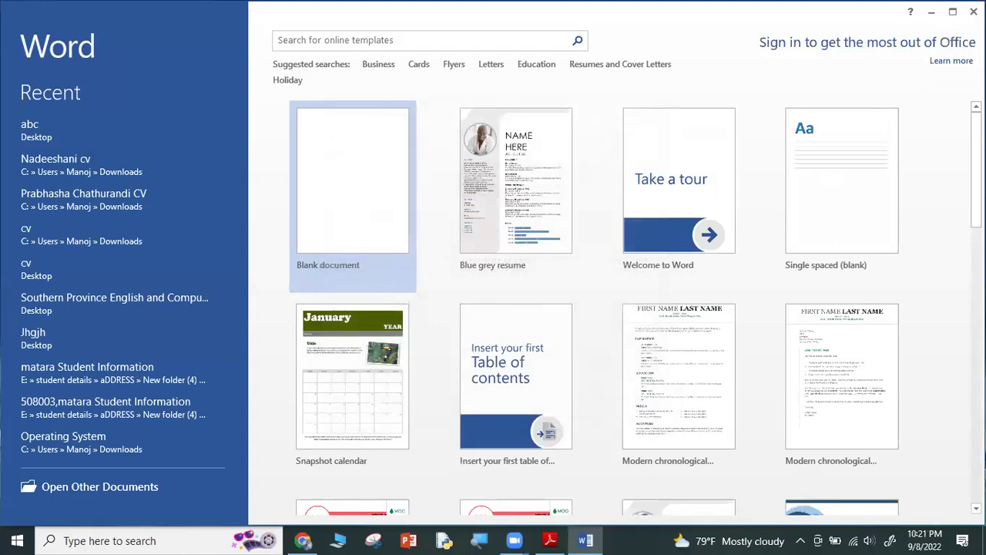
{"action": "left_click", "coordinate": [974, 12]}
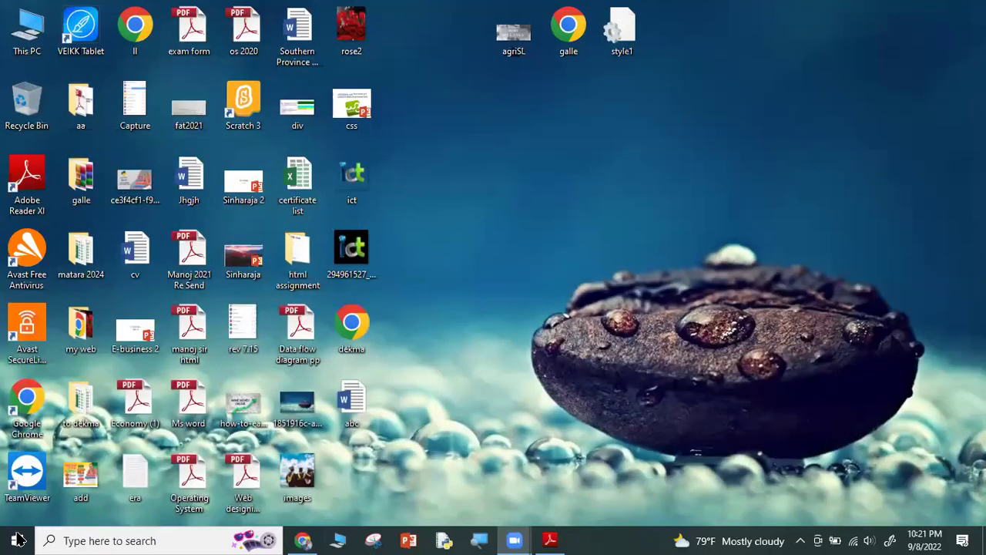
Step: Search 'word' again, launch Word 2013, and minimize the PDF guide
{"action": "left_click", "coordinate": [92, 540]}
{"action": "type", "text": "w"}
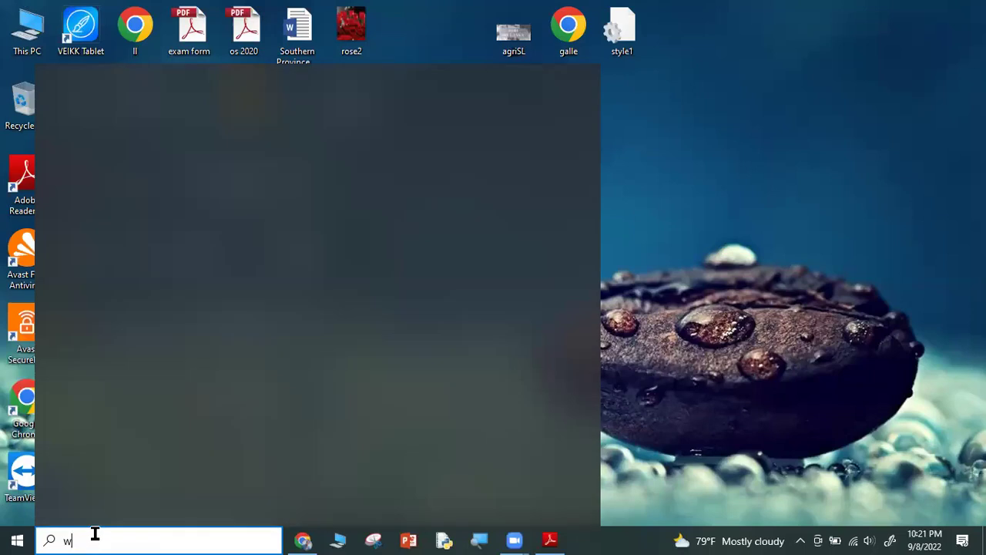
{"action": "type", "text": "ord"}
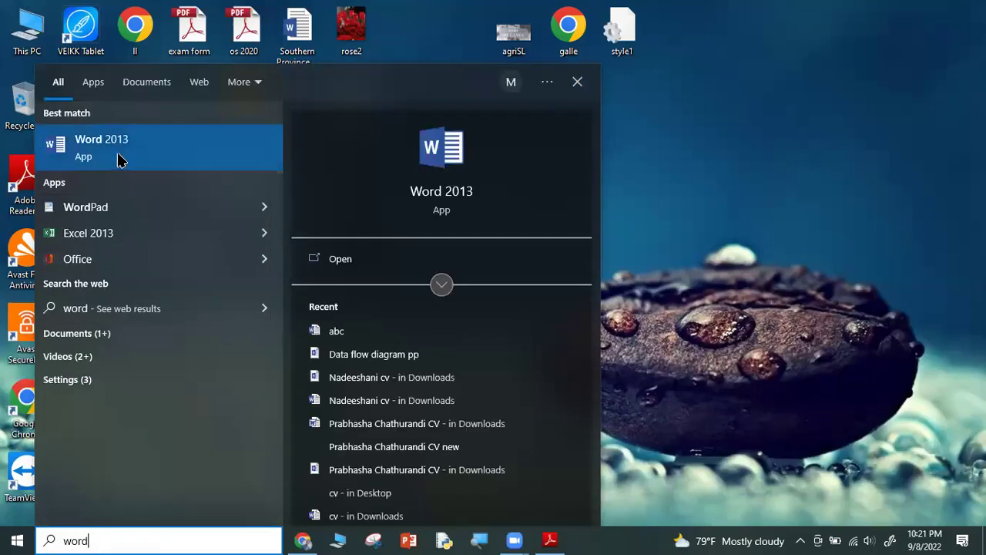
{"action": "right_click", "coordinate": [137, 157]}
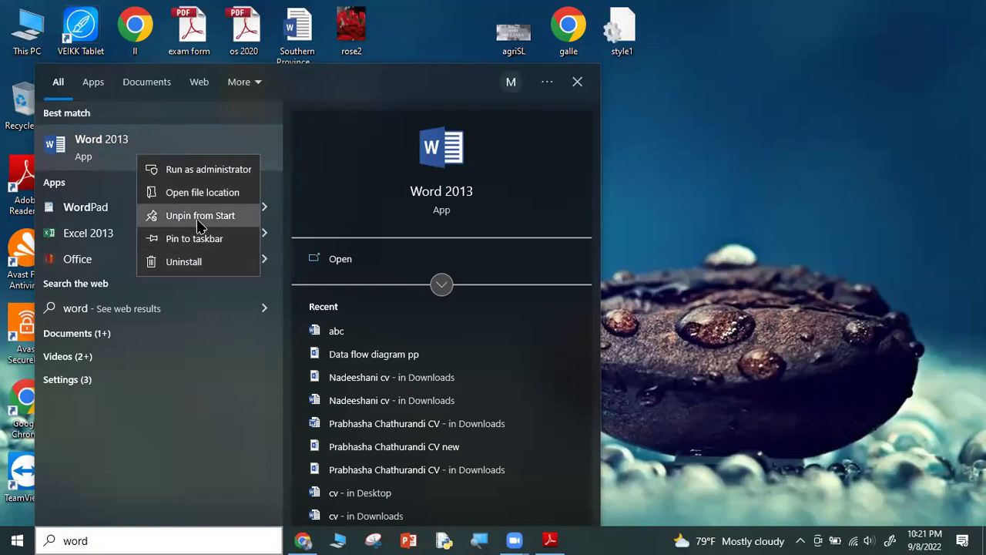
{"action": "left_click", "coordinate": [647, 180]}
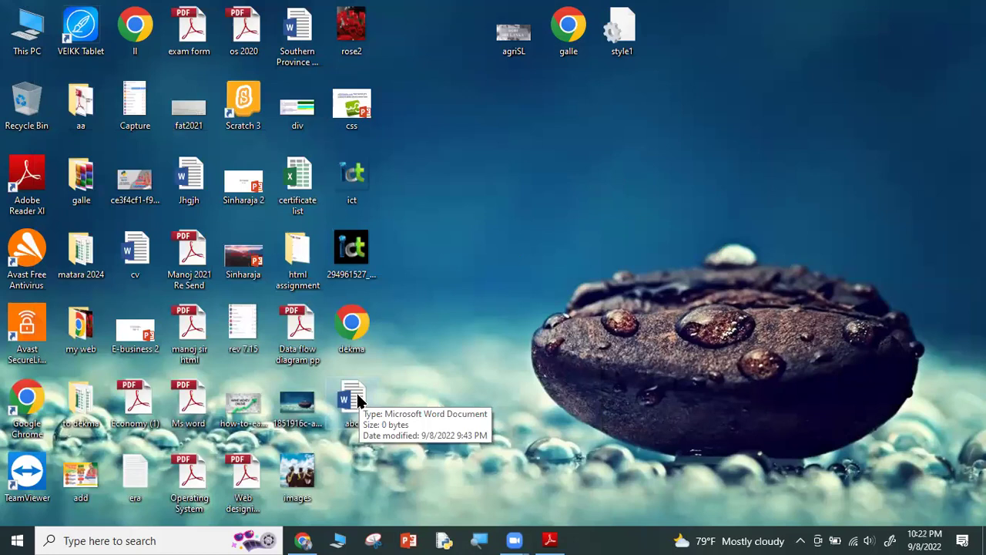
{"action": "left_click", "coordinate": [99, 539]}
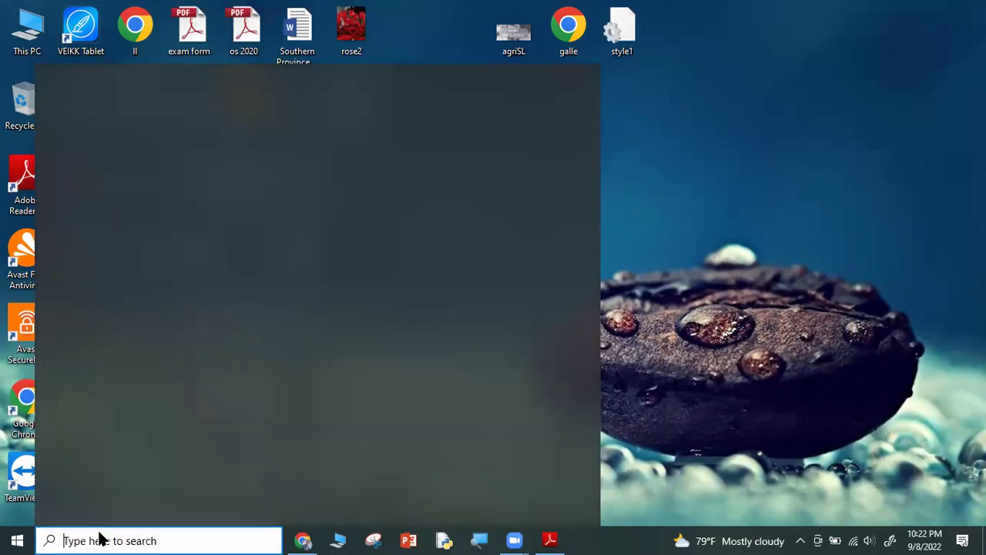
{"action": "type", "text": "word"}
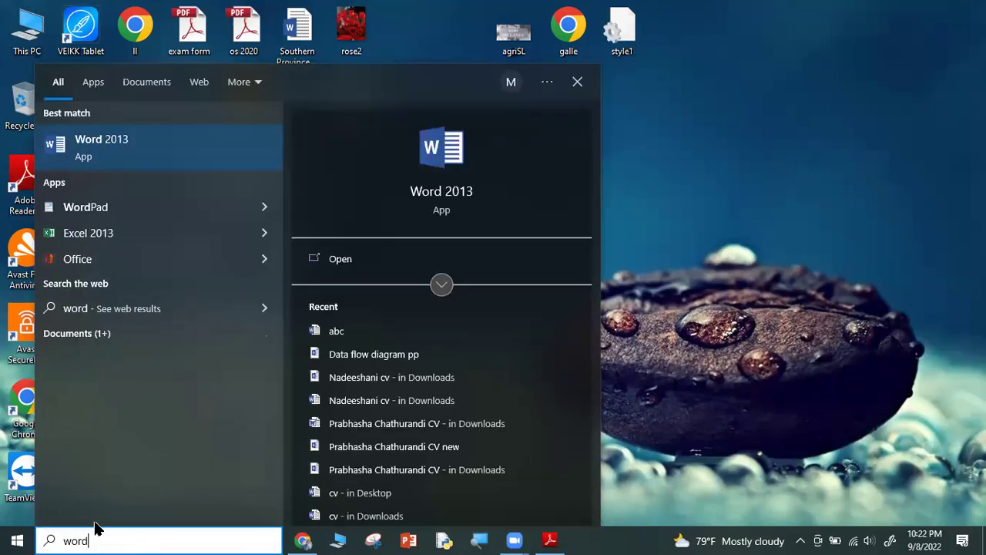
{"action": "left_click", "coordinate": [125, 145]}
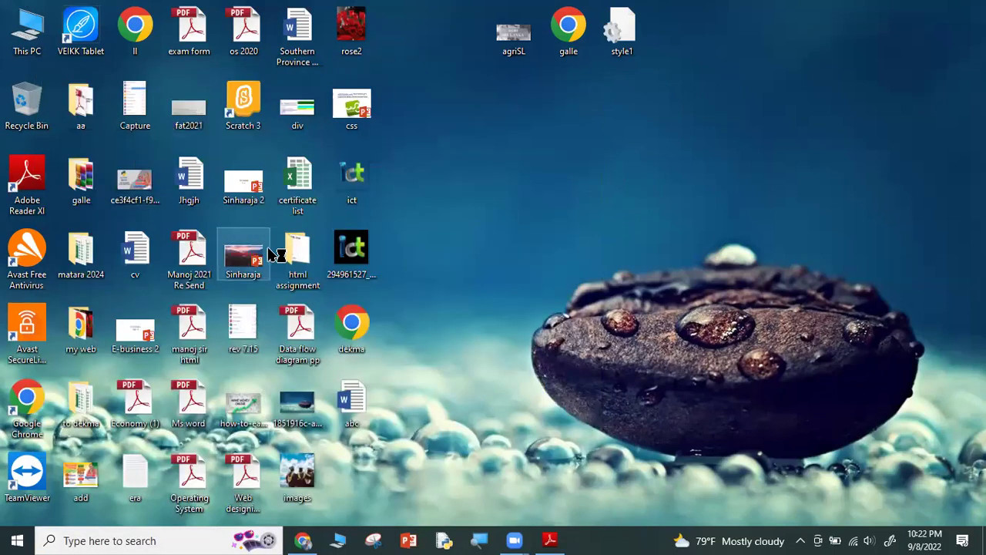
{"action": "left_click", "coordinate": [548, 539]}
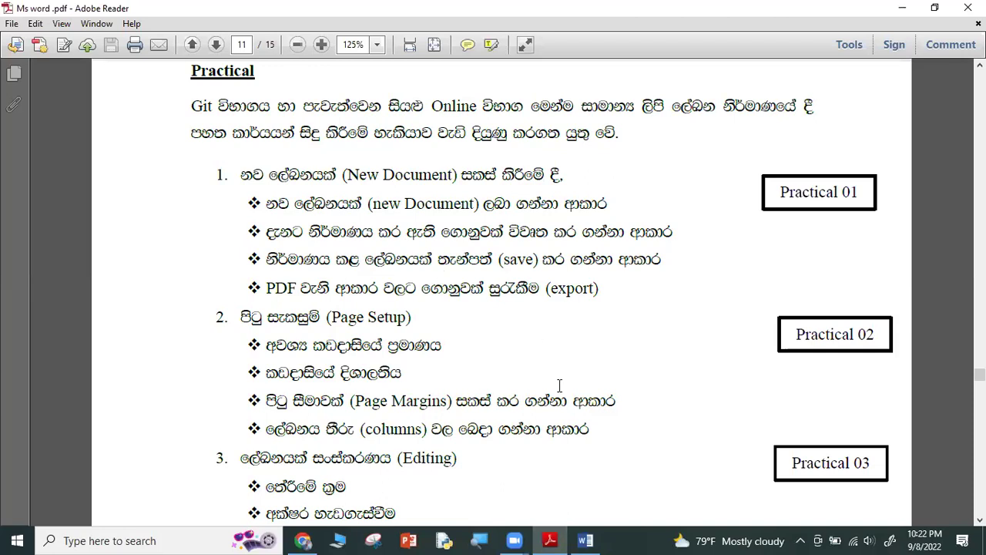
{"action": "left_click", "coordinate": [902, 9]}
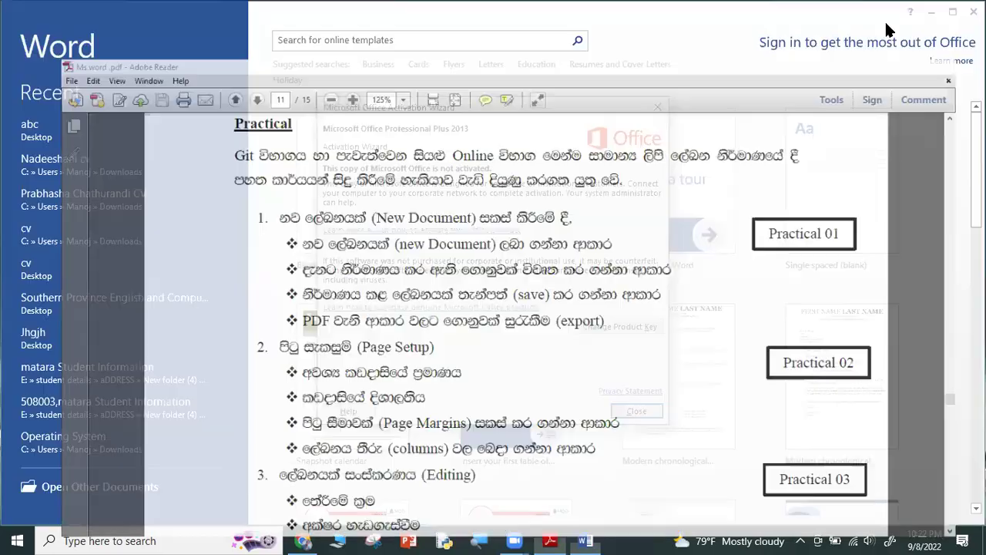
Step: Dismiss the activation wizard and type a row of a's at 36 pt in Document1
{"action": "left_click", "coordinate": [620, 413]}
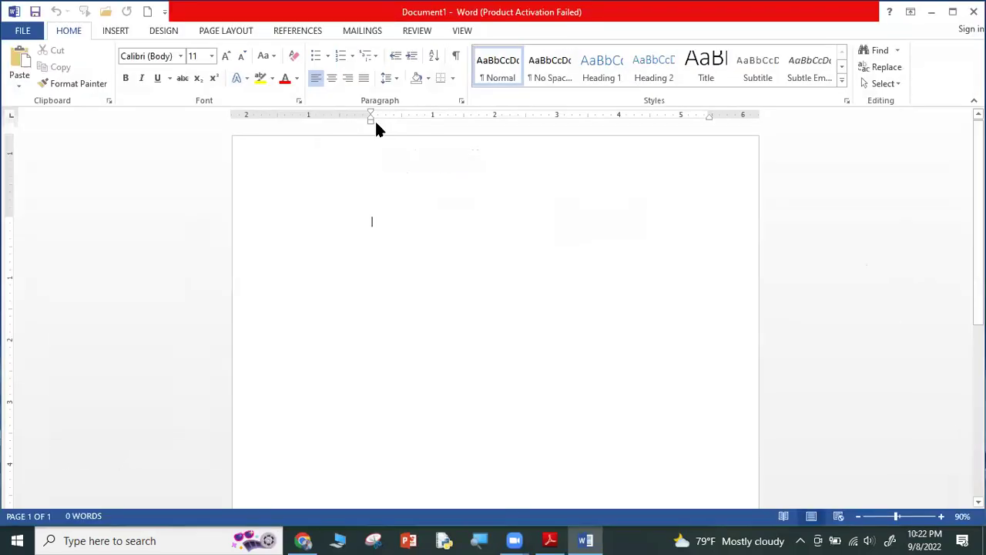
{"action": "left_click_drag", "start_coordinate": [374, 120], "coordinate": [305, 120]}
{"action": "left_click", "coordinate": [211, 55]}
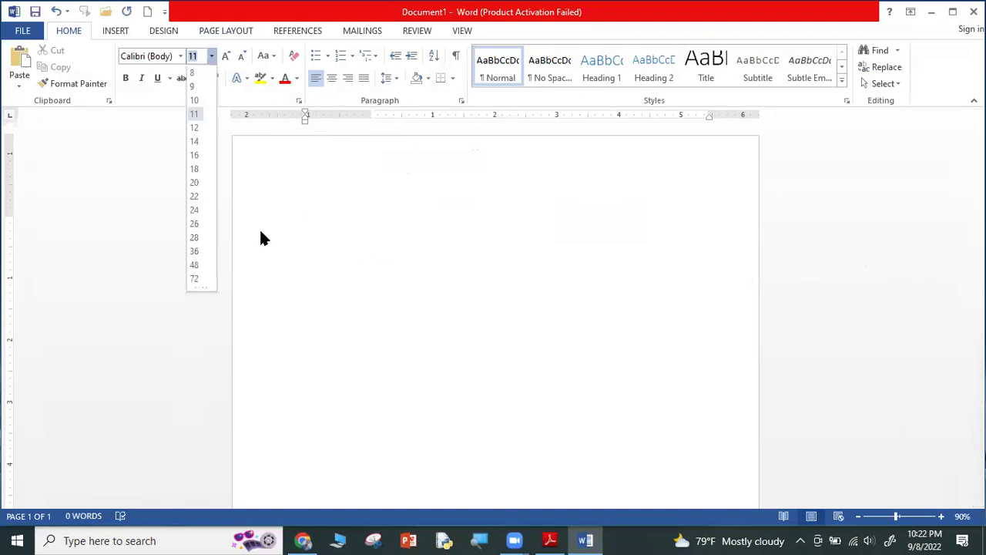
{"action": "left_click", "coordinate": [202, 252]}
{"action": "type", "text": "aaaaaaaaaaa"}
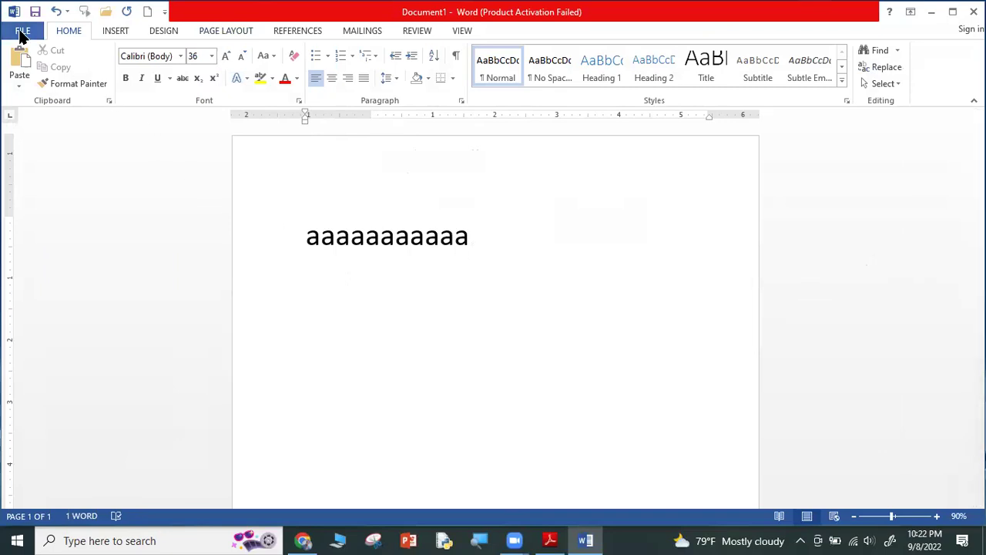
Step: Create a new blank document and type a row of b's at 24 pt
{"action": "left_click", "coordinate": [22, 34]}
{"action": "left_click", "coordinate": [28, 94]}
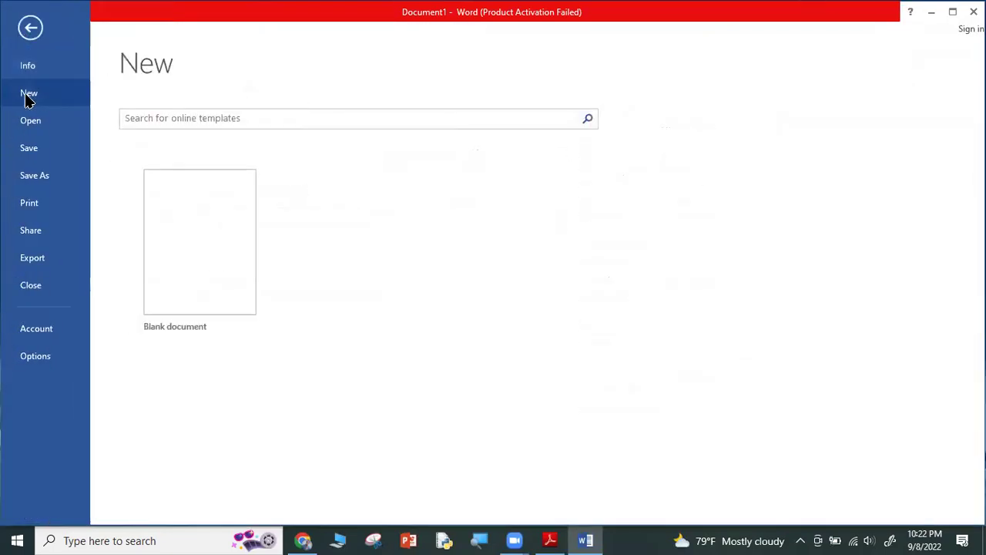
{"action": "left_click", "coordinate": [212, 222]}
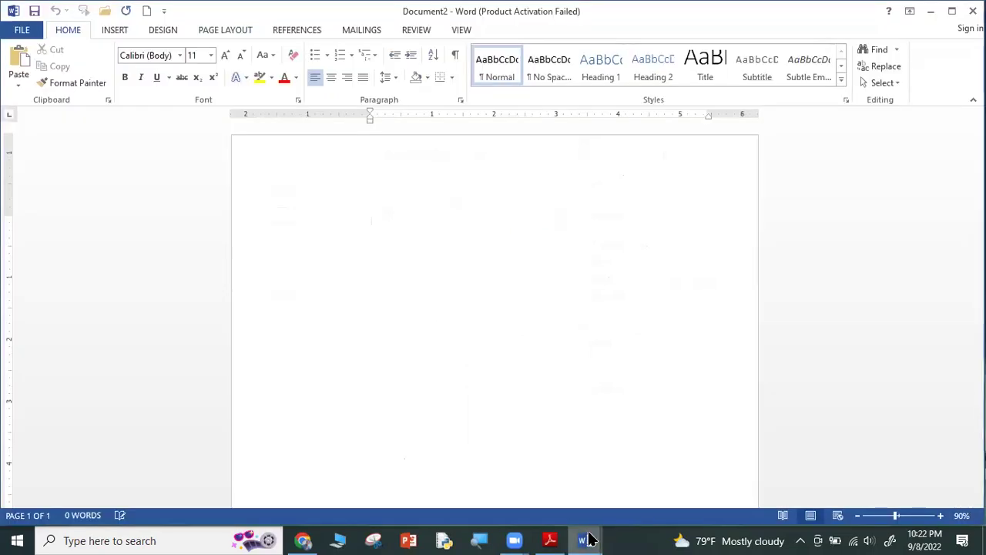
{"action": "mouse_move", "coordinate": [585, 540]}
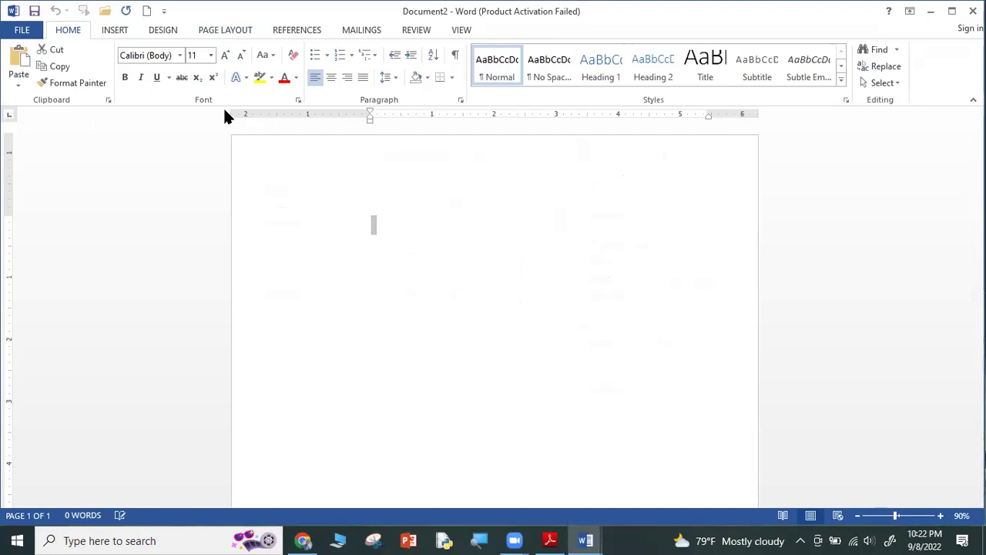
{"action": "left_click", "coordinate": [210, 55]}
{"action": "left_click", "coordinate": [193, 211]}
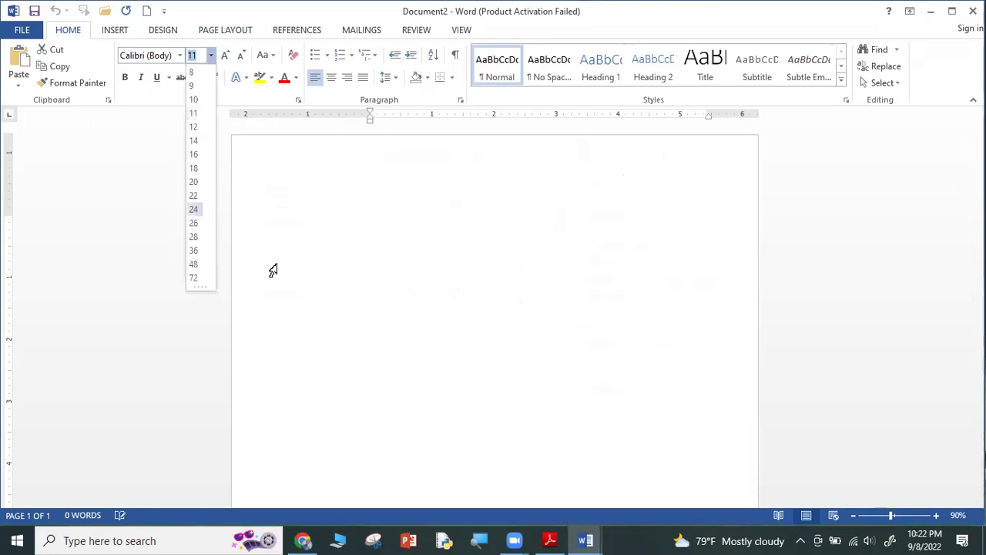
{"action": "type", "text": "bbbbbbbbb"}
Step: Add a 'ctrl + N' line in Document2, then use Ctrl+N to start Document3 with c's
{"action": "mouse_move", "coordinate": [584, 539]}
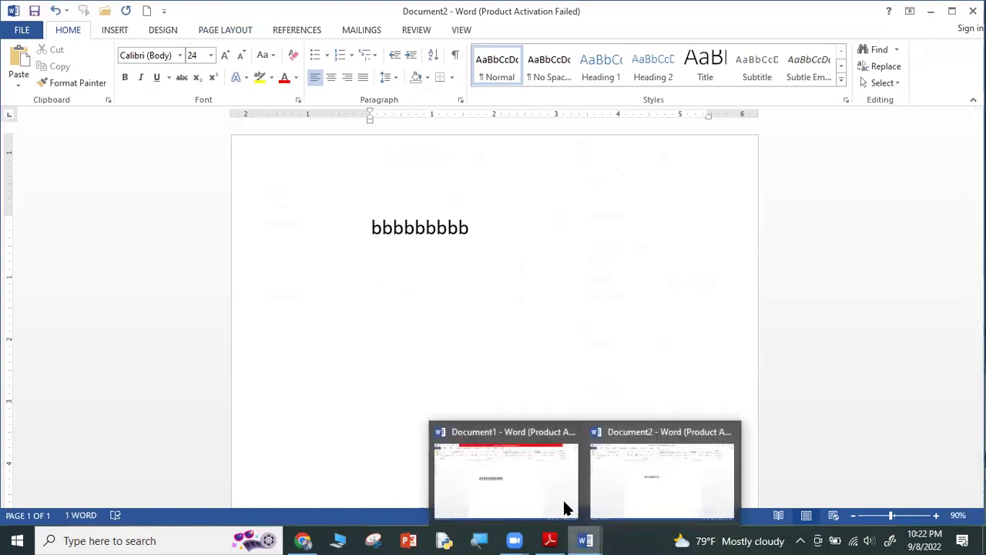
{"action": "left_click", "coordinate": [496, 451]}
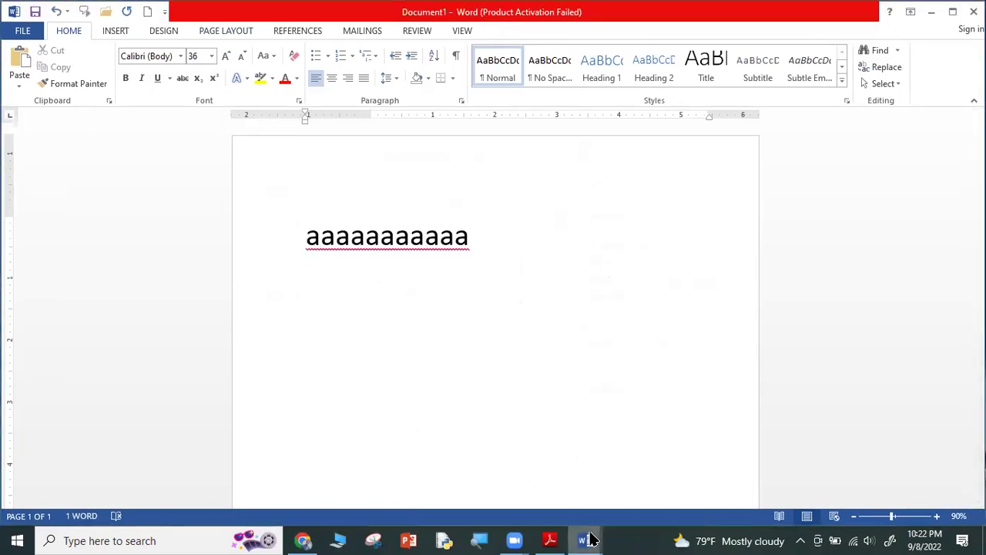
{"action": "left_click", "coordinate": [637, 486]}
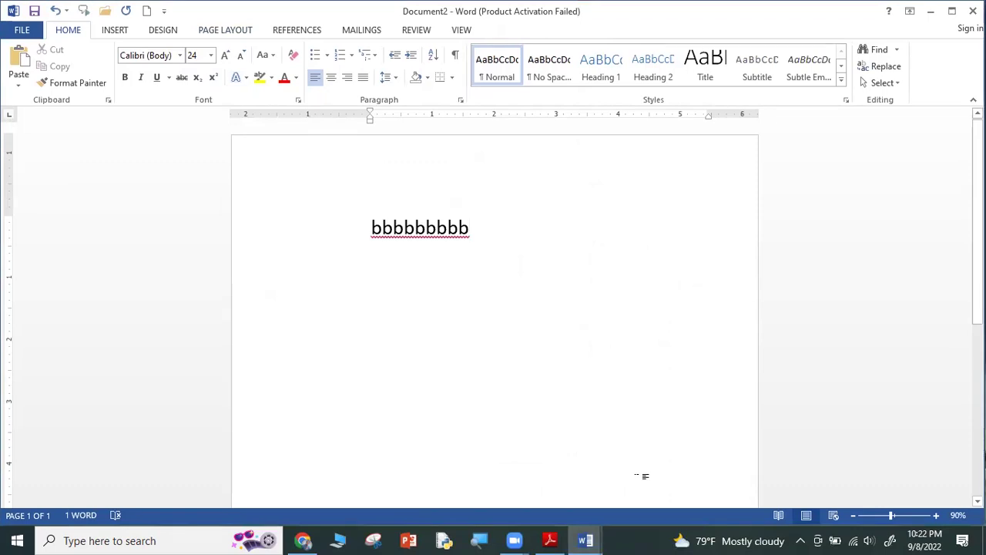
{"action": "key", "text": "Return"}
{"action": "type", "text": "ctrl + N"}
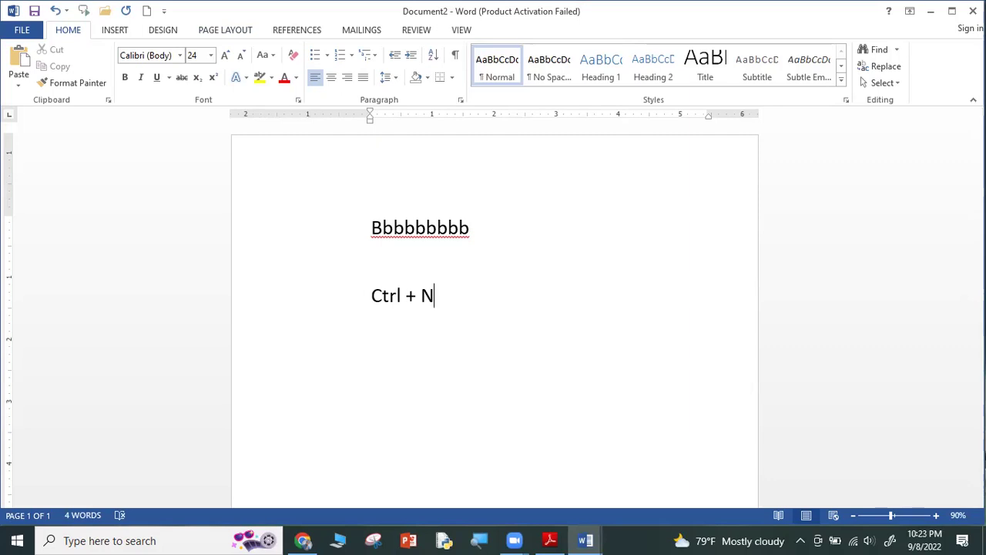
{"action": "key", "text": "ctrl+n"}
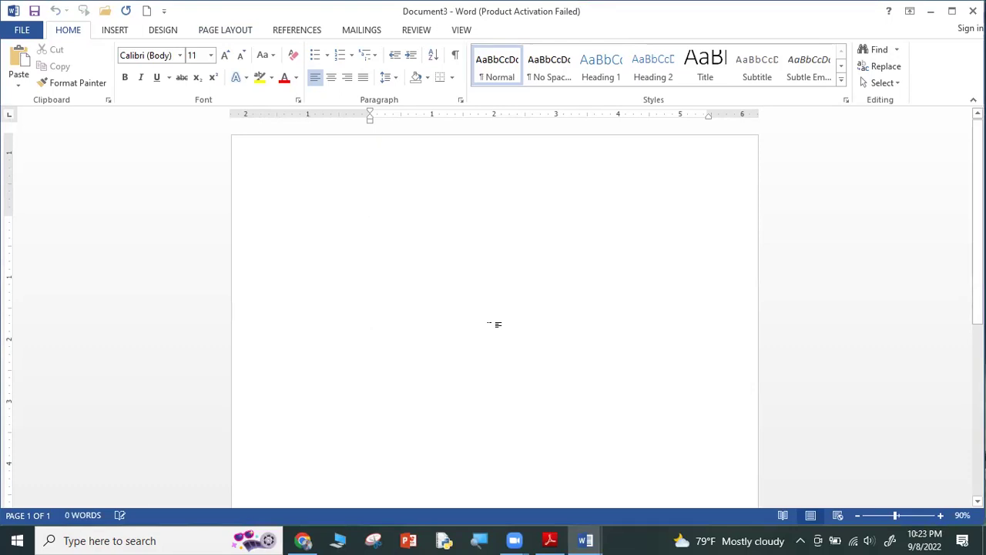
{"action": "type", "text": "ccccccccc"}
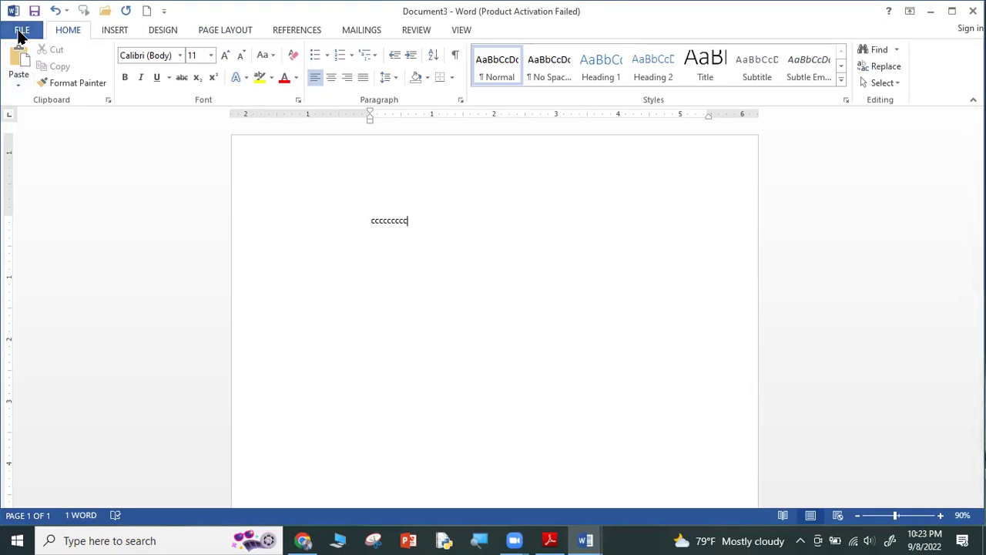
Step: Minimize the PDF guide and Documents 3, 2 and 1 to reveal the desktop
{"action": "left_click", "coordinate": [19, 30]}
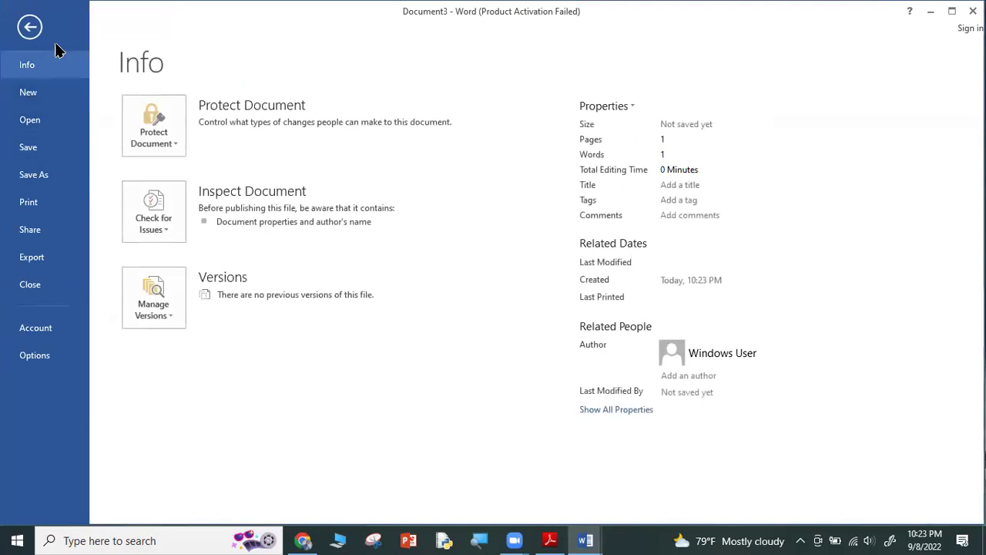
{"action": "left_click", "coordinate": [28, 26]}
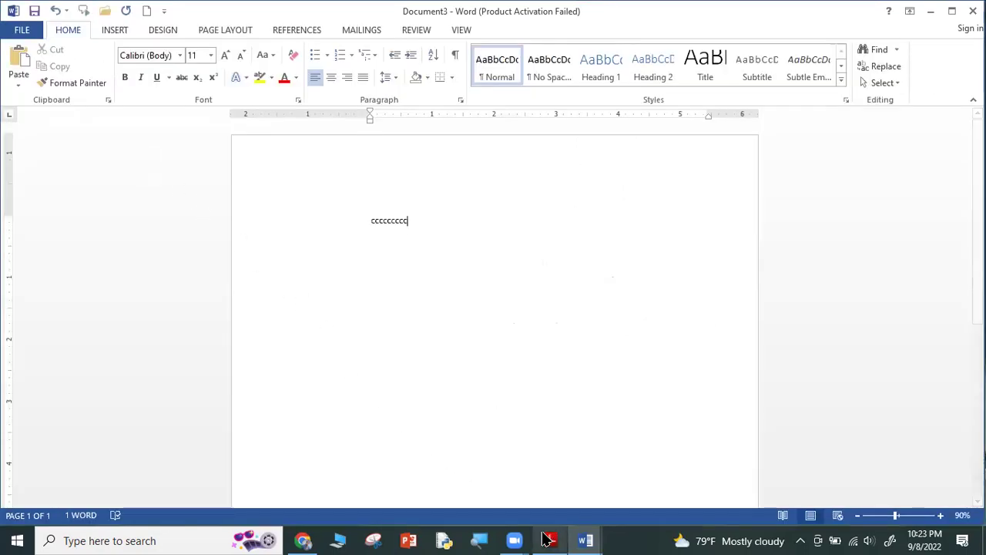
{"action": "left_click", "coordinate": [548, 541]}
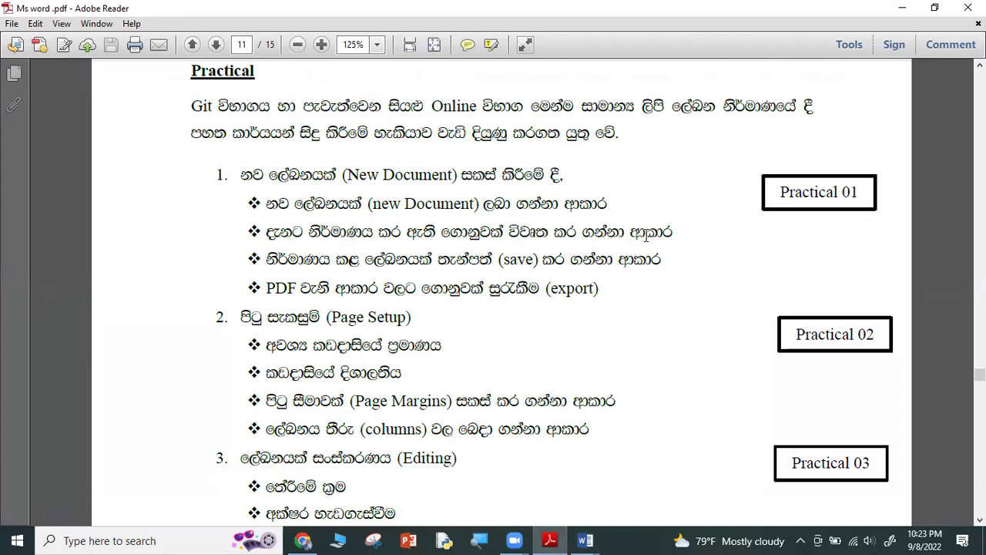
{"action": "left_click", "coordinate": [902, 8]}
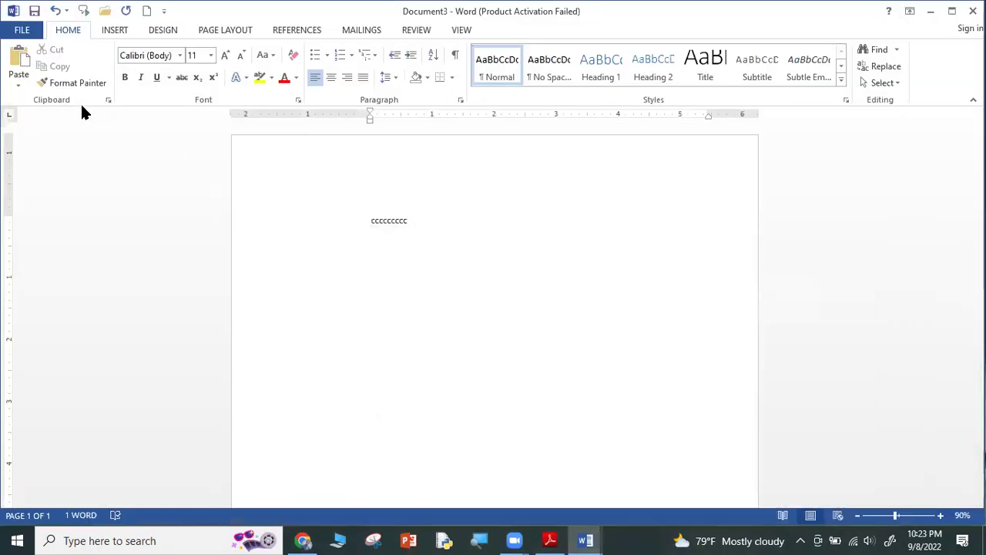
{"action": "left_click", "coordinate": [929, 11]}
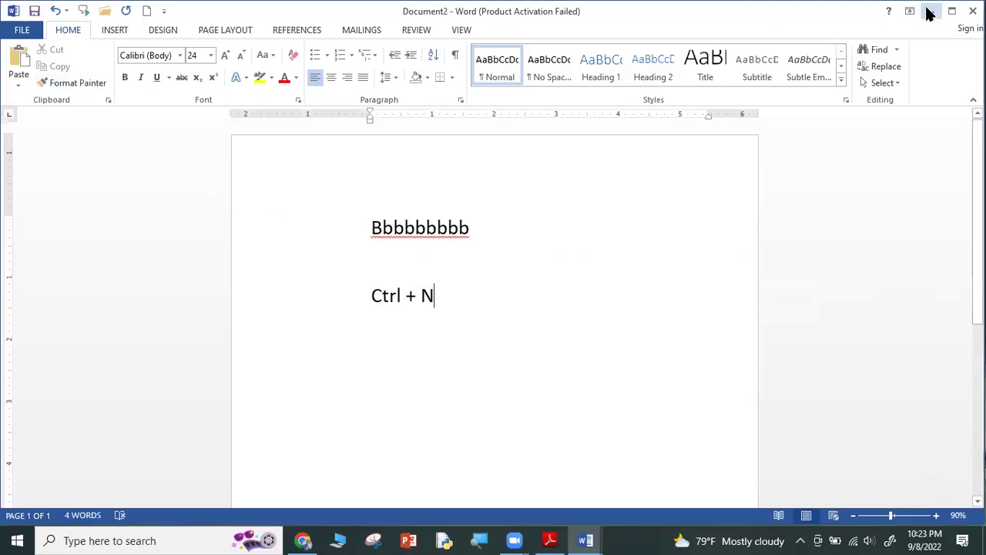
{"action": "left_click", "coordinate": [930, 12]}
{"action": "left_click", "coordinate": [930, 13]}
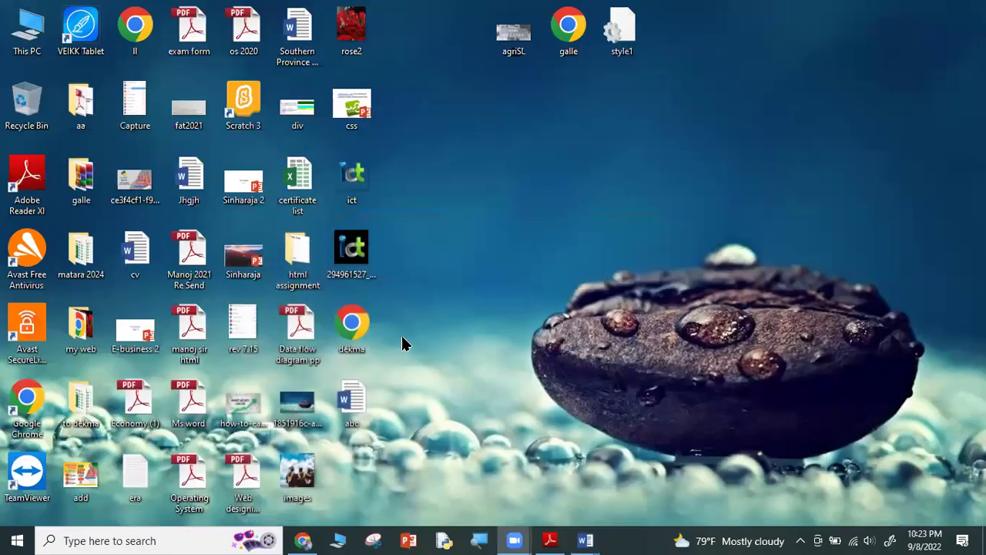
Step: Open the password-protected abc document from the desktop, then close it
{"action": "double_click", "coordinate": [349, 400]}
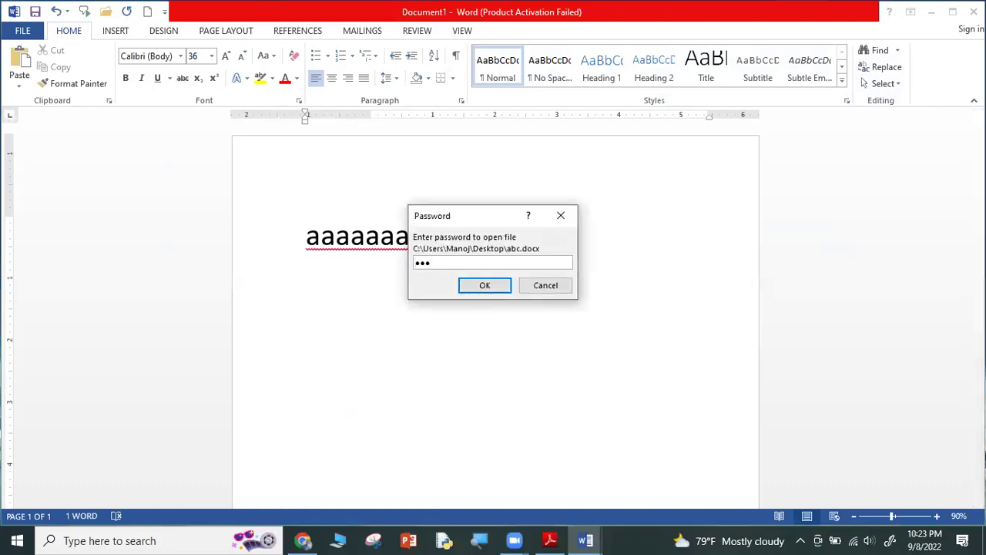
{"action": "key", "text": "Return"}
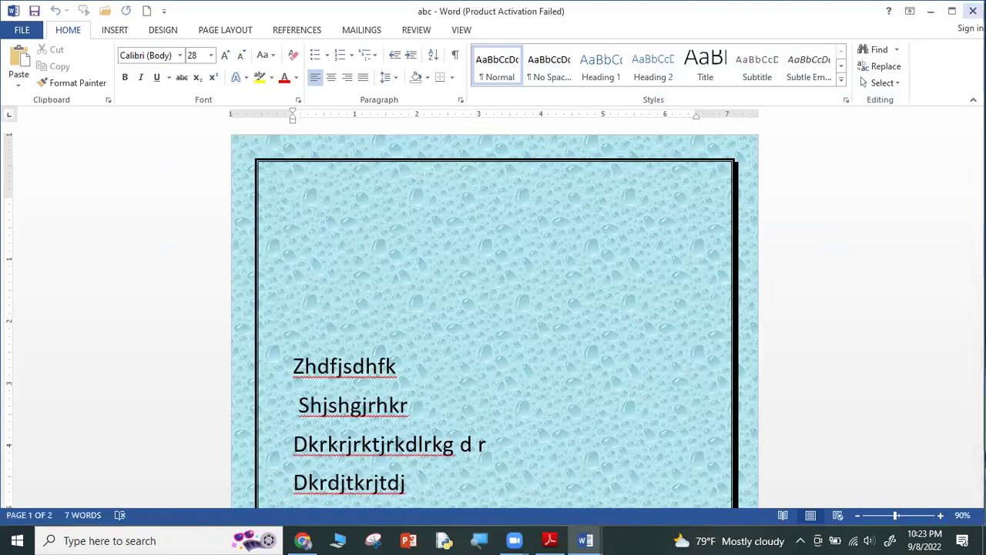
{"action": "left_click", "coordinate": [973, 11]}
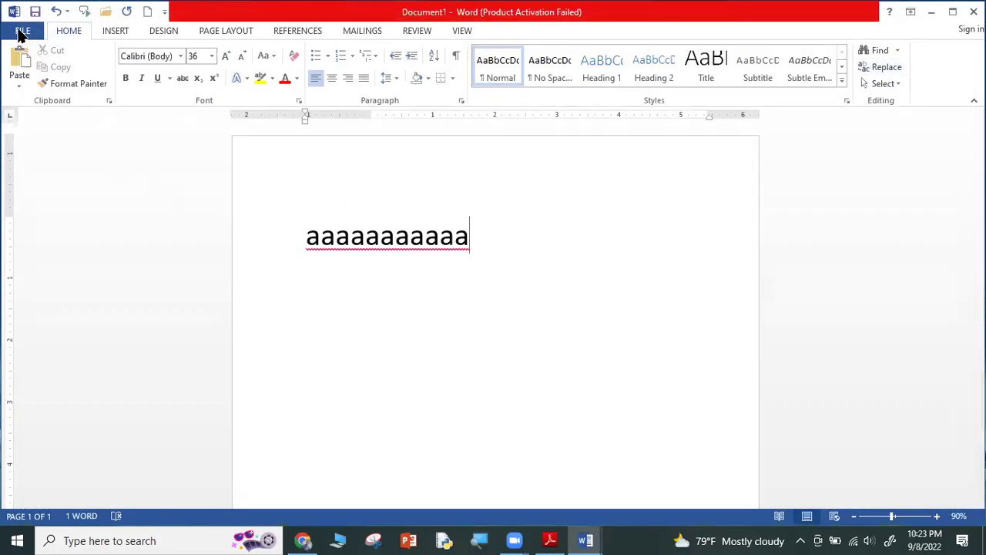
Step: Open 'Number system past papers' from Recent Documents and scroll through its pages
{"action": "left_click", "coordinate": [21, 31]}
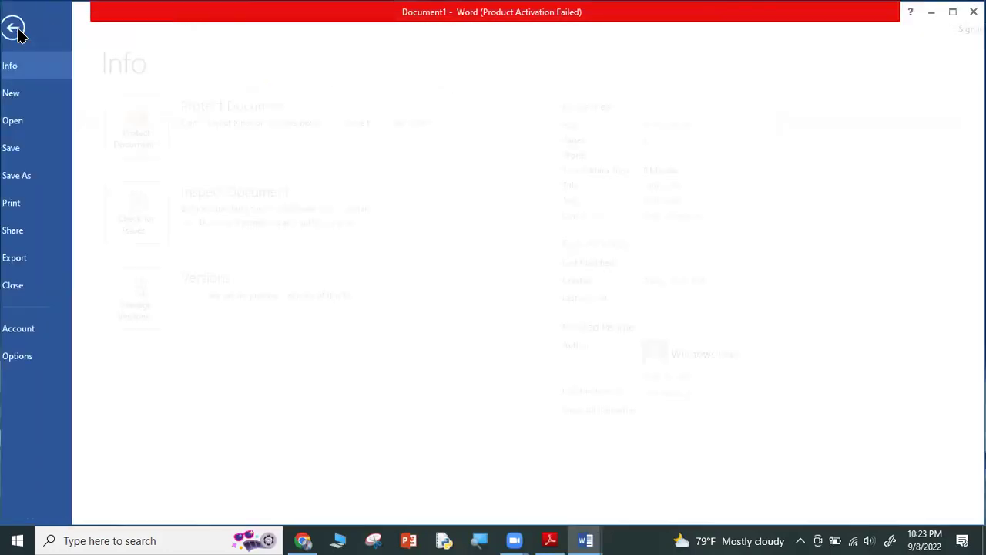
{"action": "left_click", "coordinate": [27, 122]}
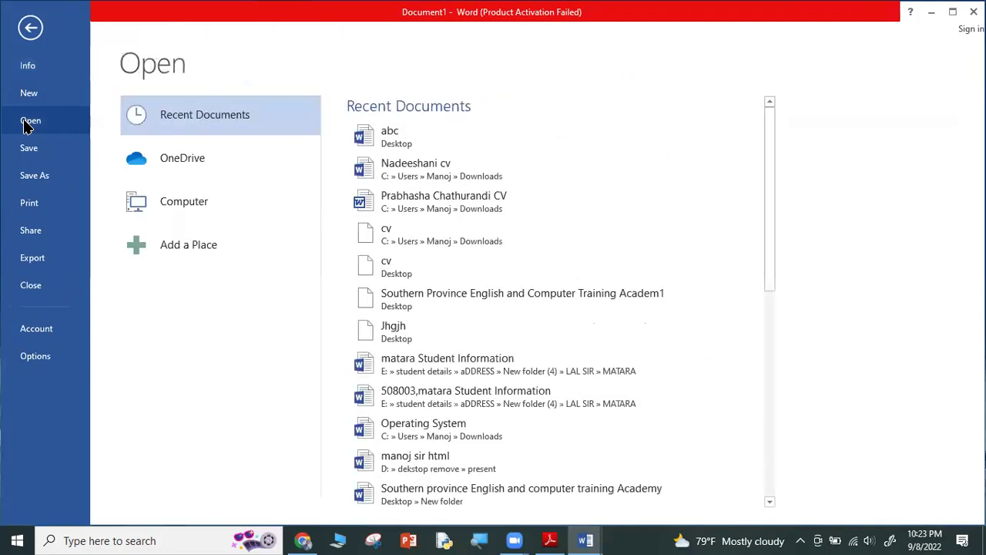
{"action": "scroll", "coordinate": [477, 230], "scroll_direction": "down", "scroll_amount": 4}
{"action": "scroll", "coordinate": [477, 231], "scroll_direction": "up", "scroll_amount": 4}
{"action": "scroll", "coordinate": [479, 235], "scroll_direction": "down", "scroll_amount": 3}
{"action": "scroll", "coordinate": [481, 238], "scroll_direction": "up", "scroll_amount": 2}
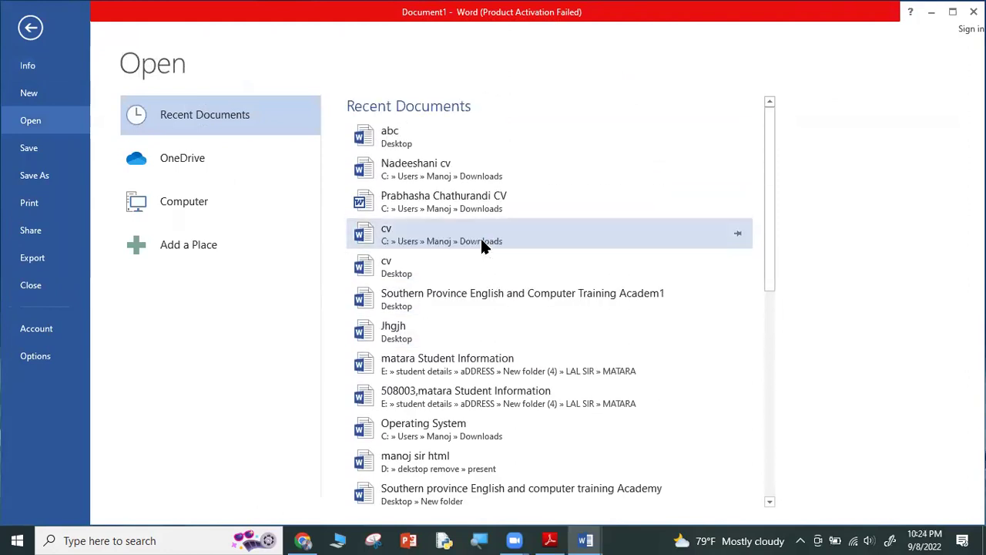
{"action": "scroll", "coordinate": [469, 208], "scroll_direction": "down", "scroll_amount": 3}
{"action": "scroll", "coordinate": [474, 227], "scroll_direction": "down", "scroll_amount": 1}
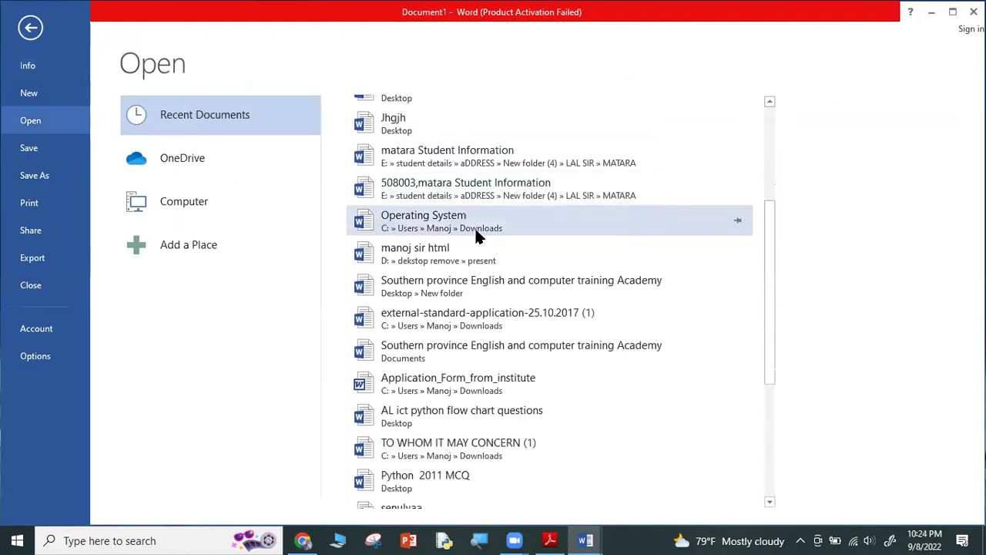
{"action": "scroll", "coordinate": [481, 239], "scroll_direction": "down", "scroll_amount": 2}
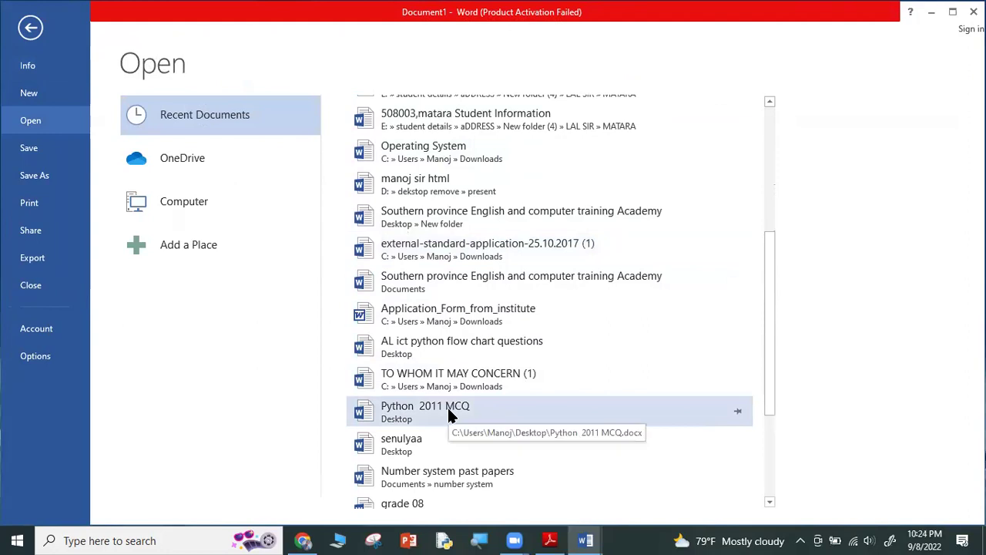
{"action": "left_click", "coordinate": [474, 473]}
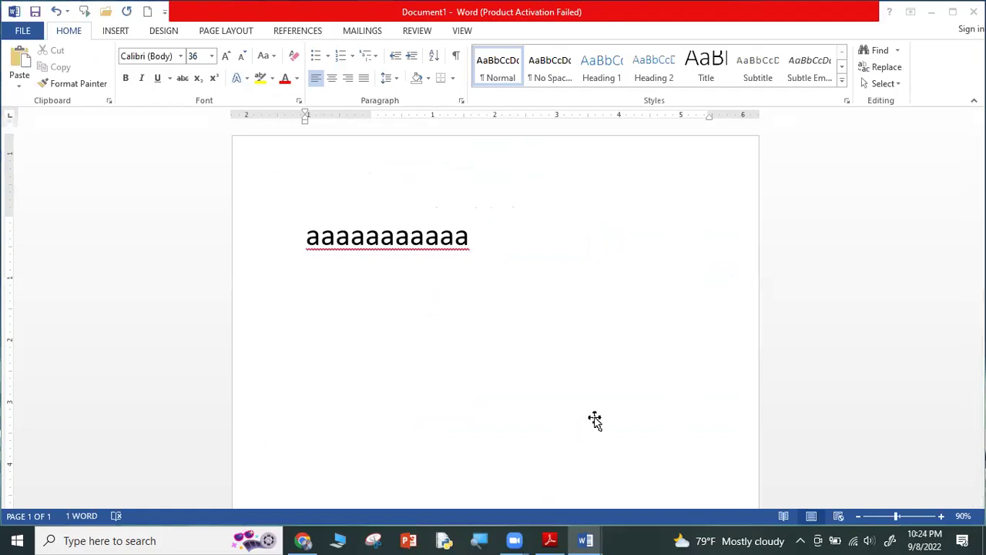
{"action": "scroll", "coordinate": [598, 298], "scroll_direction": "down", "scroll_amount": 3}
{"action": "scroll", "coordinate": [600, 300], "scroll_direction": "down", "scroll_amount": 3}
{"action": "scroll", "coordinate": [605, 303], "scroll_direction": "up", "scroll_amount": 3}
{"action": "scroll", "coordinate": [603, 301], "scroll_direction": "up", "scroll_amount": 1}
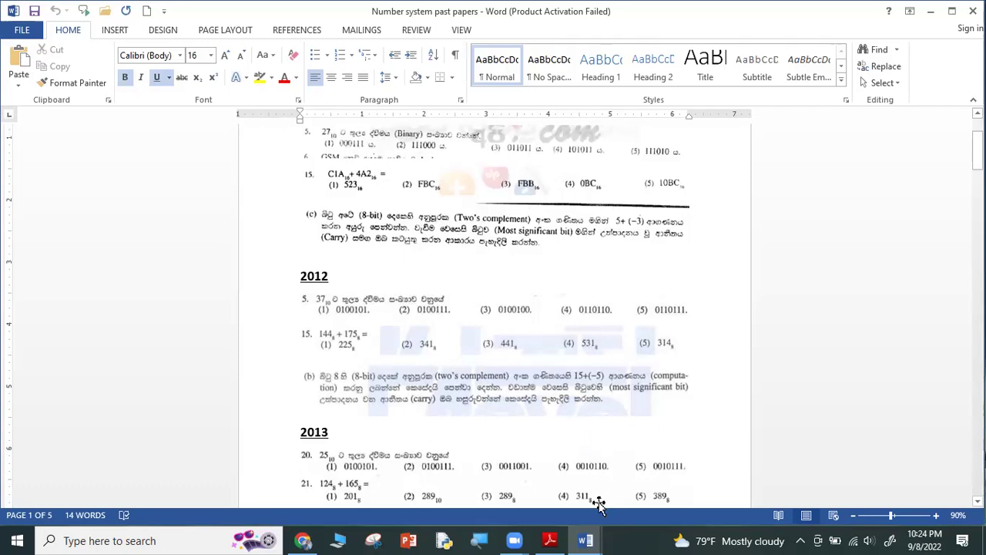
Step: Bring Document2 back to the front, then type and erase a 'Ctrl +S' line
{"action": "left_click", "coordinate": [550, 540]}
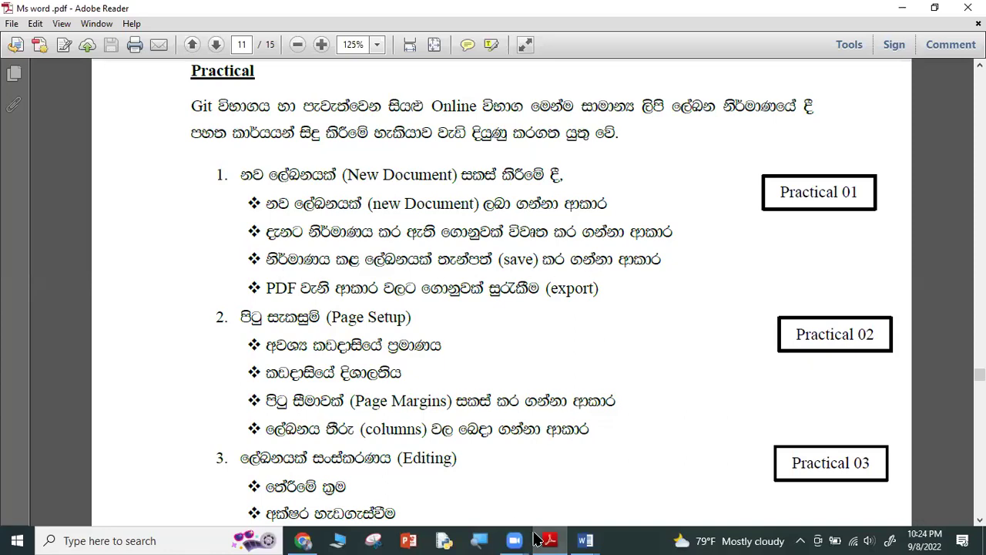
{"action": "mouse_move", "coordinate": [585, 540]}
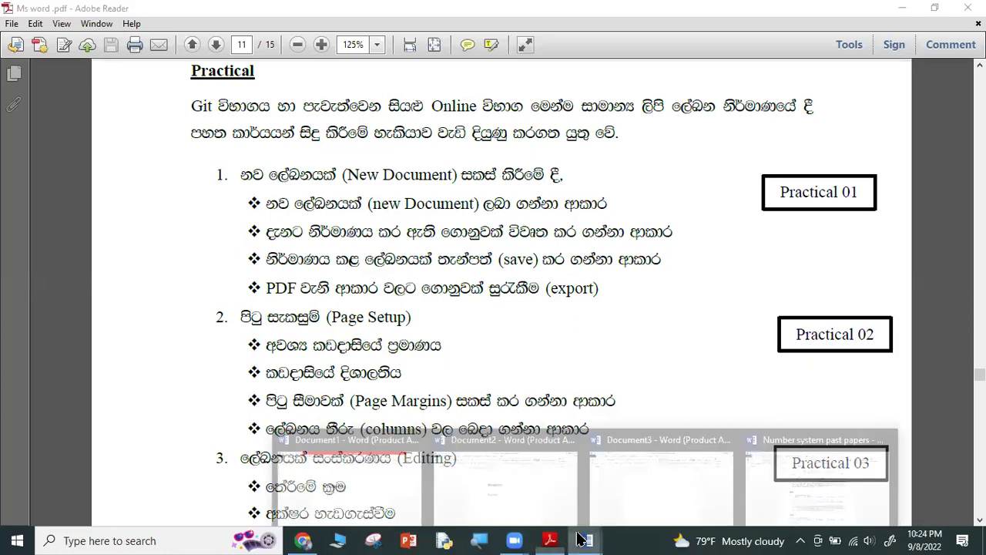
{"action": "left_click", "coordinate": [530, 460]}
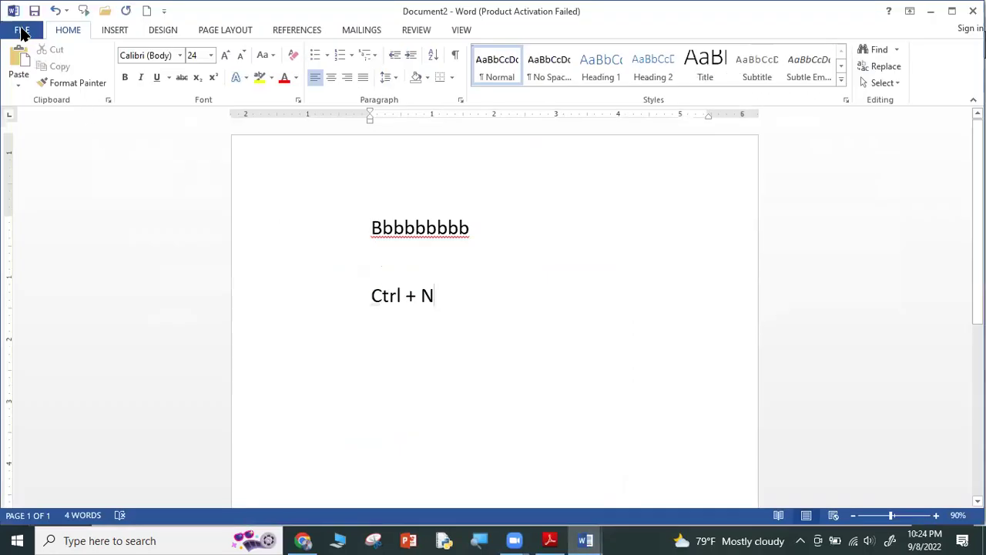
{"action": "key", "text": "Return"}
{"action": "key", "text": "Return"}
{"action": "type", "text": "Ctrl "}
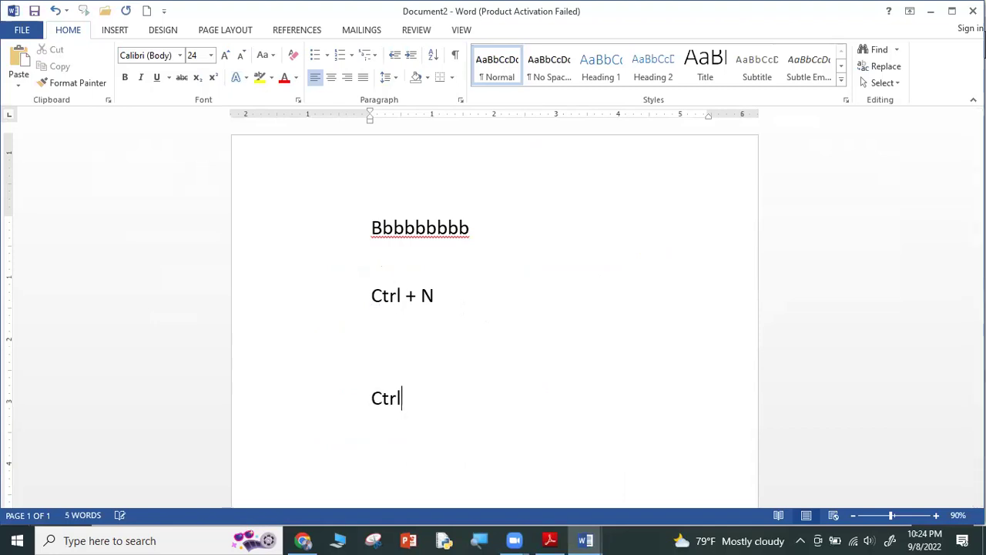
{"action": "type", "text": "+S"}
{"action": "key", "text": "BackSpace"}
{"action": "key", "text": "BackSpace"}
{"action": "key", "text": "BackSpace"}
{"action": "key", "text": "BackSpace"}
{"action": "key", "text": "BackSpace"}
{"action": "key", "text": "BackSpace"}
{"action": "key", "text": "BackSpace"}
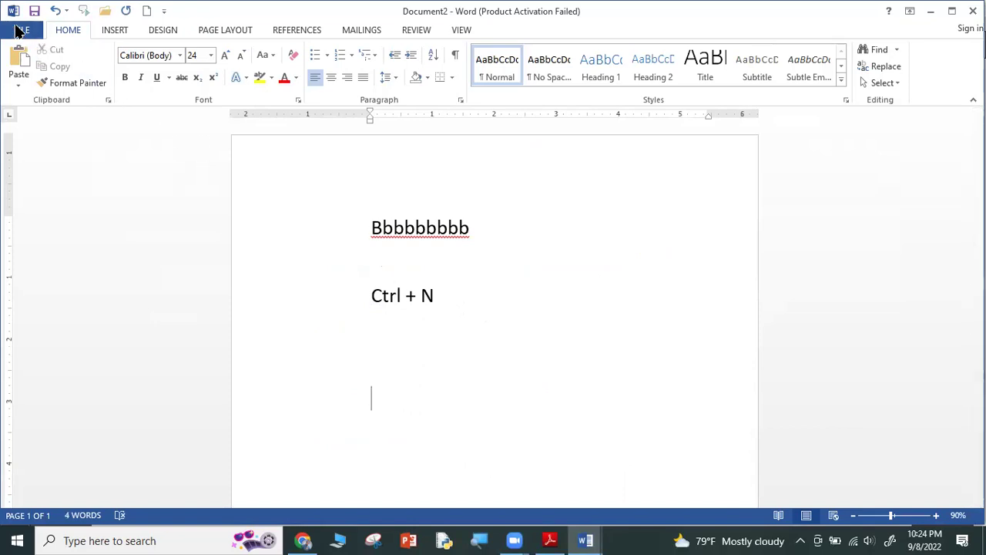
Step: Save Document2 to the Desktop under the name 'xyz'
{"action": "left_click", "coordinate": [21, 31]}
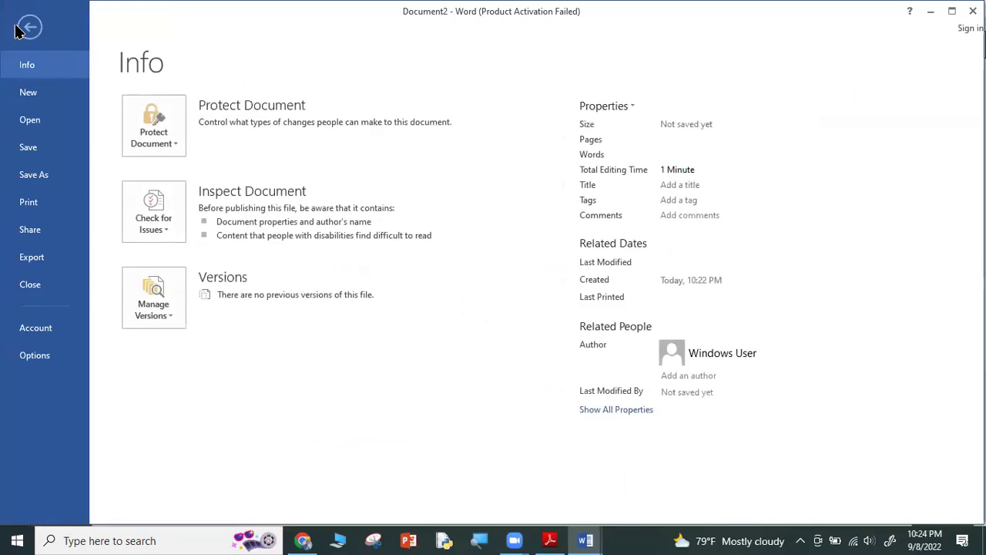
{"action": "left_click", "coordinate": [27, 158]}
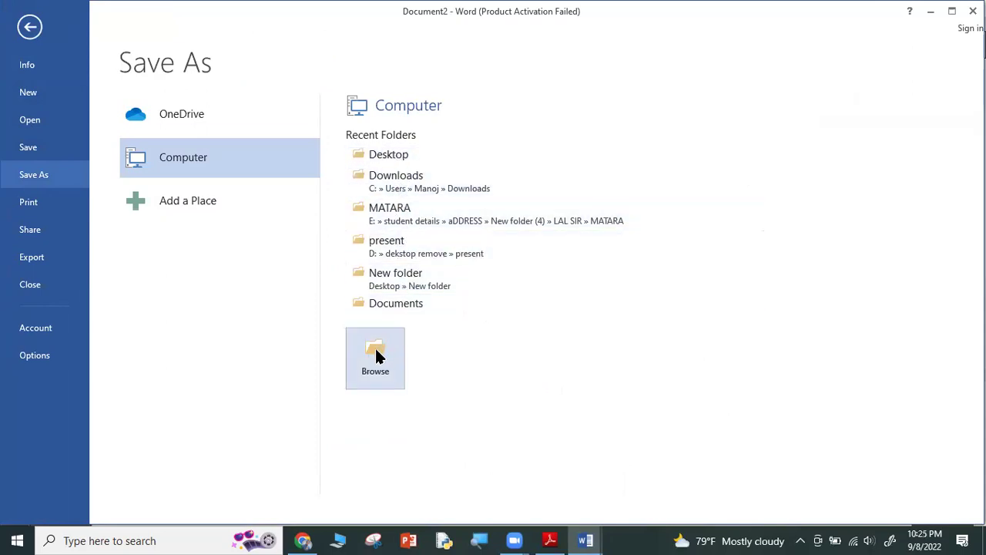
{"action": "left_click", "coordinate": [393, 157]}
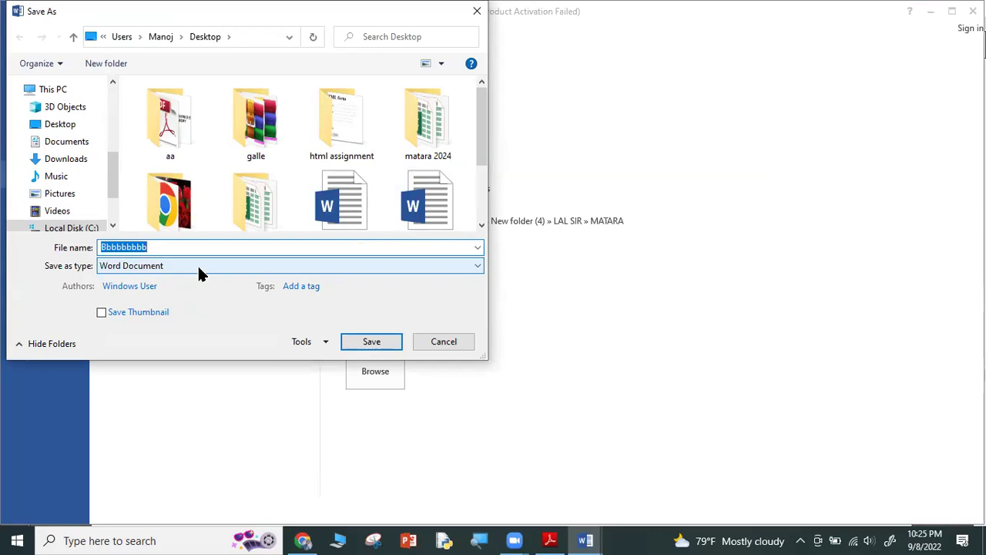
{"action": "type", "text": "xyz"}
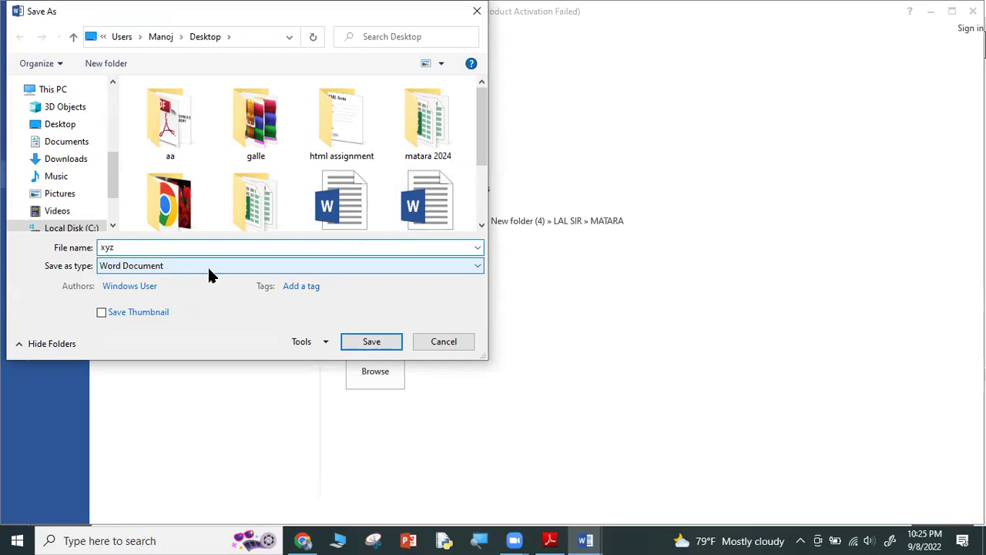
{"action": "left_click", "coordinate": [363, 342]}
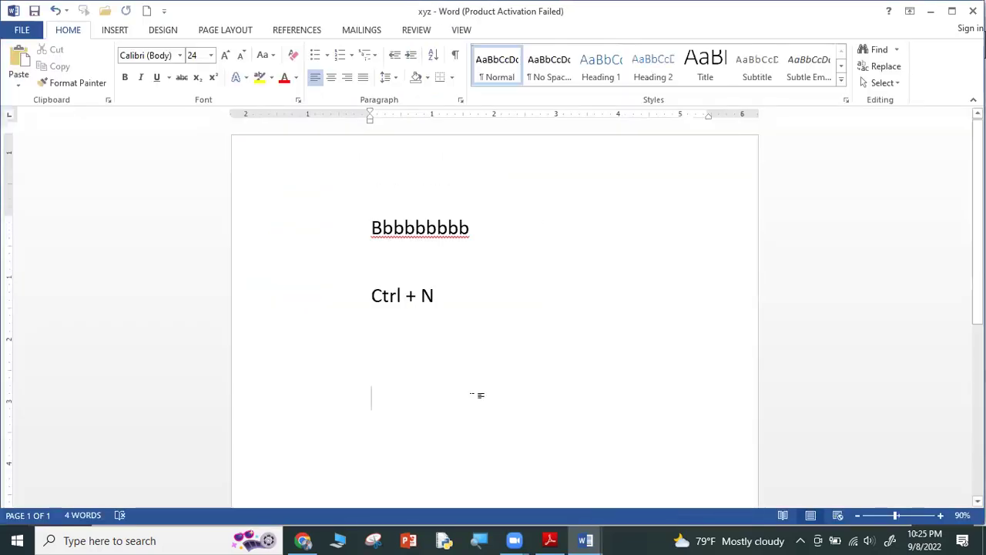
Step: Show the desktop, move the xyz file icon, and bring the xyz window back
{"action": "key", "text": "super+d"}
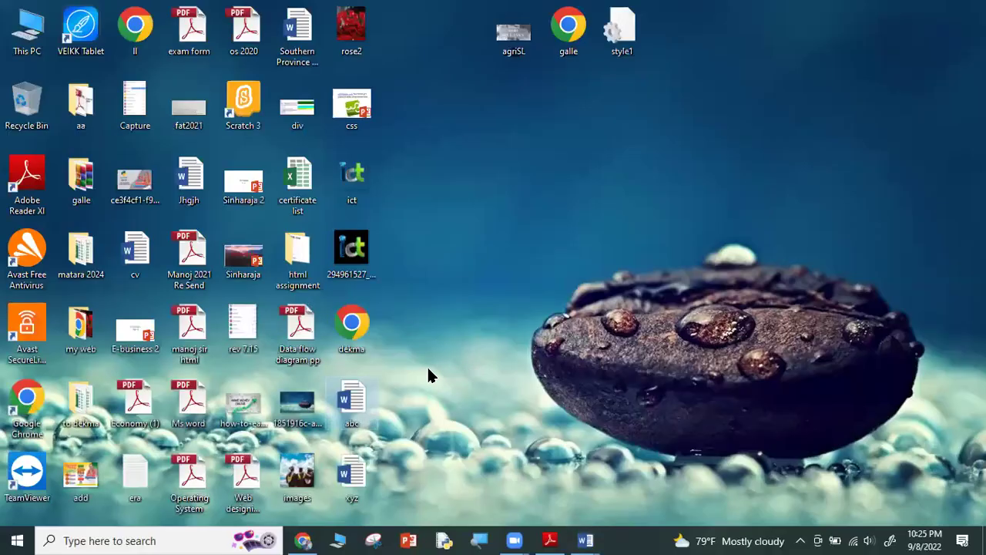
{"action": "left_click_drag", "start_coordinate": [353, 484], "coordinate": [442, 466]}
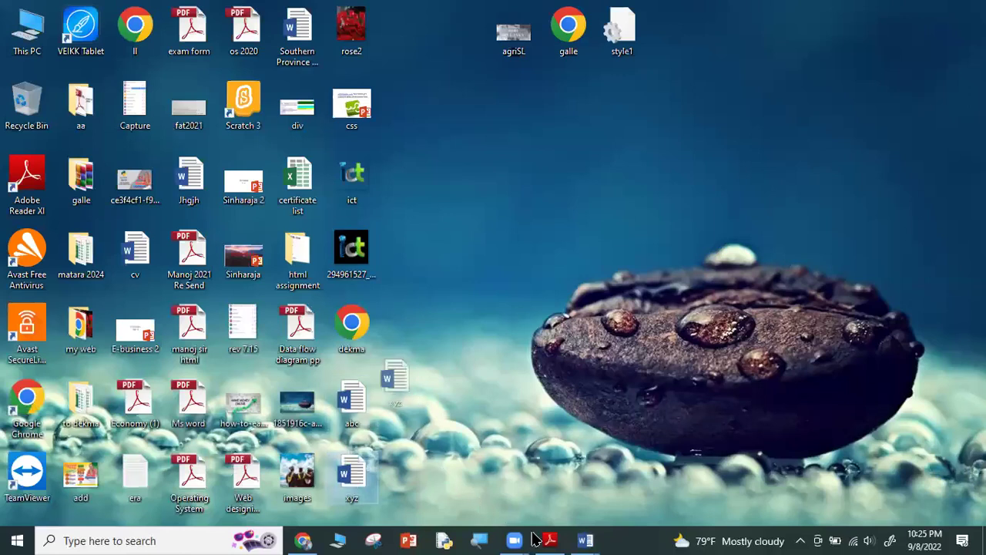
{"action": "mouse_move", "coordinate": [583, 539]}
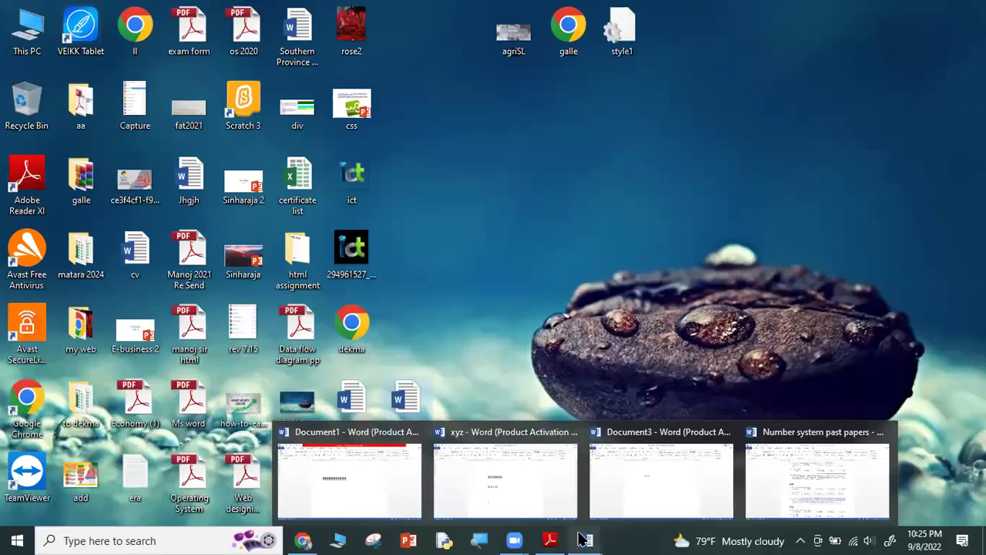
{"action": "left_click", "coordinate": [521, 477]}
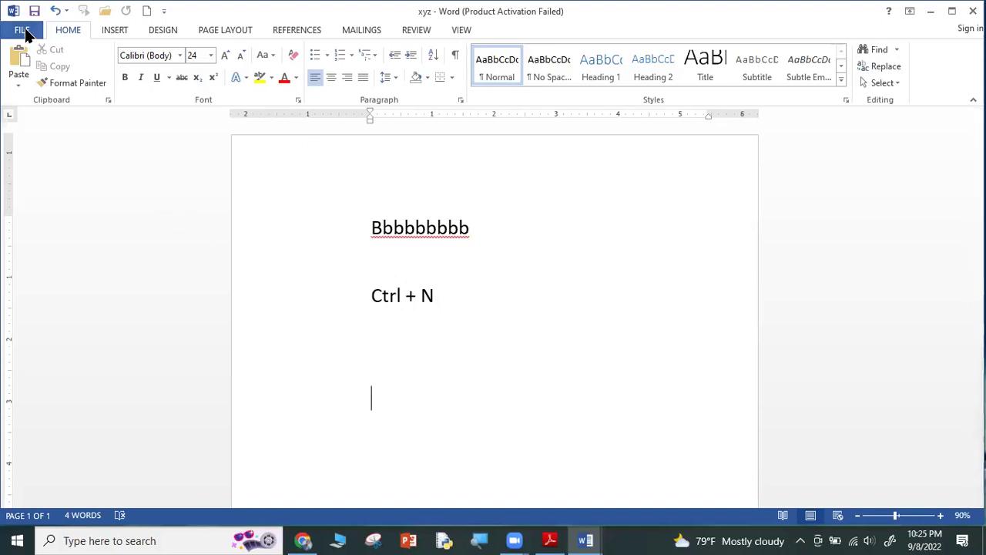
Step: Save a copy of the document to the Desktop as 'aaa', then minimize Word
{"action": "left_click", "coordinate": [23, 31]}
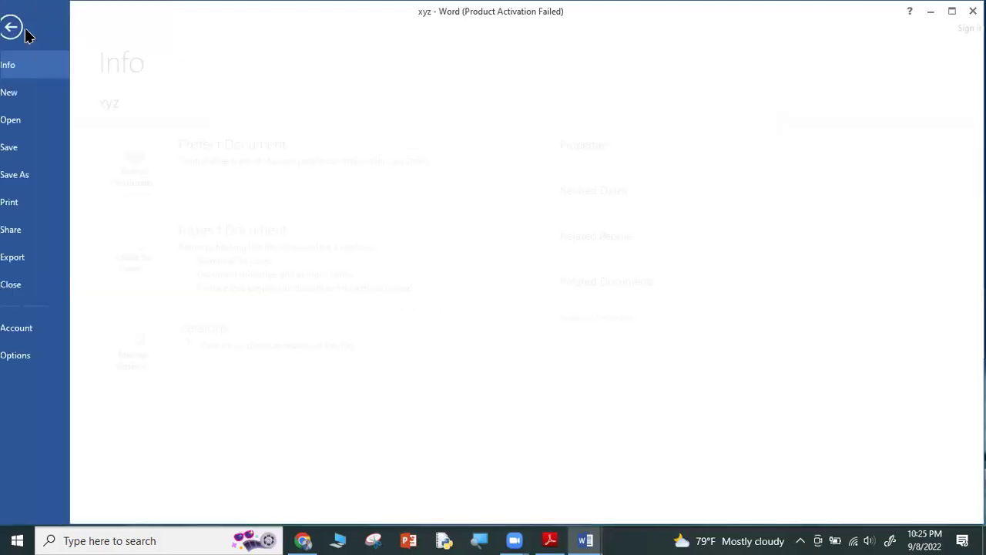
{"action": "left_click", "coordinate": [35, 175]}
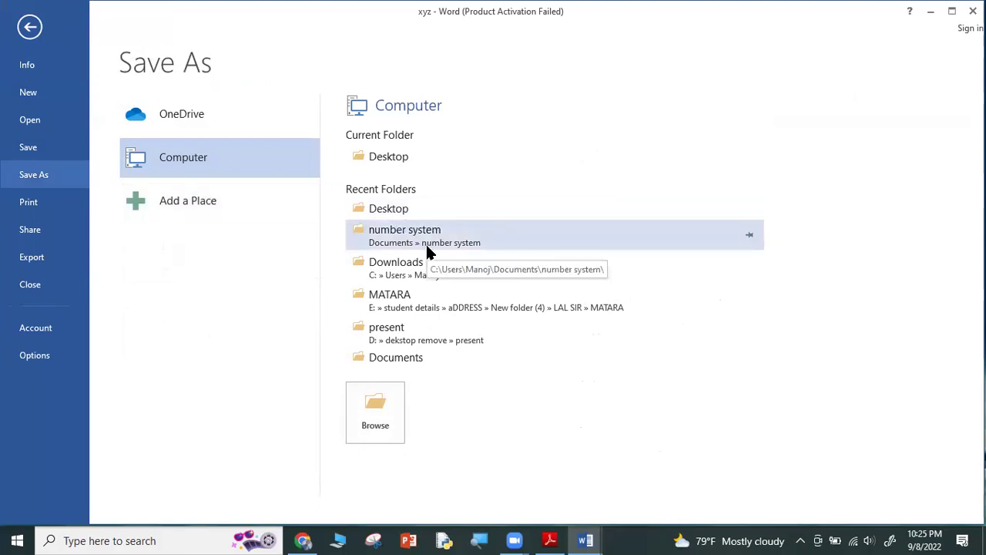
{"action": "left_click", "coordinate": [398, 211]}
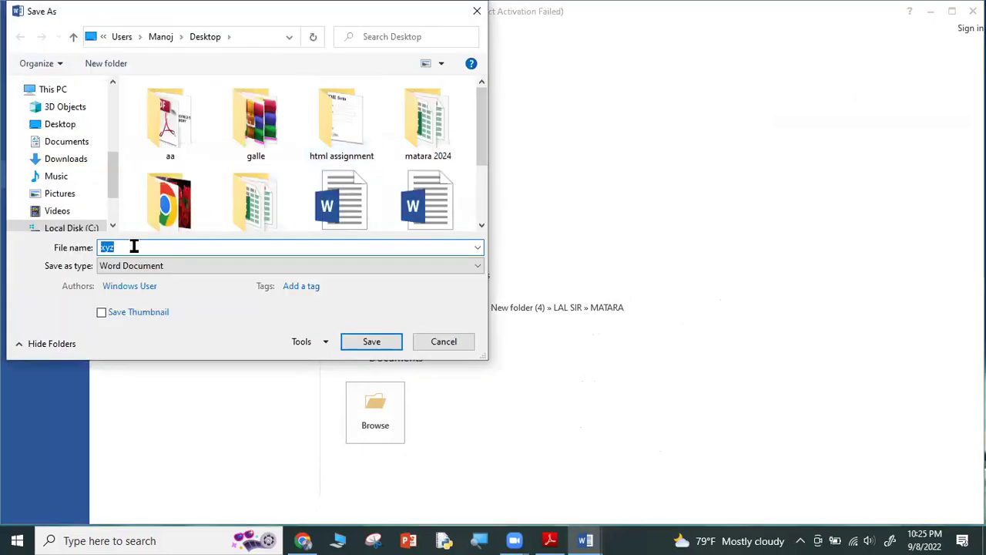
{"action": "type", "text": "aaa"}
{"action": "left_click", "coordinate": [371, 342]}
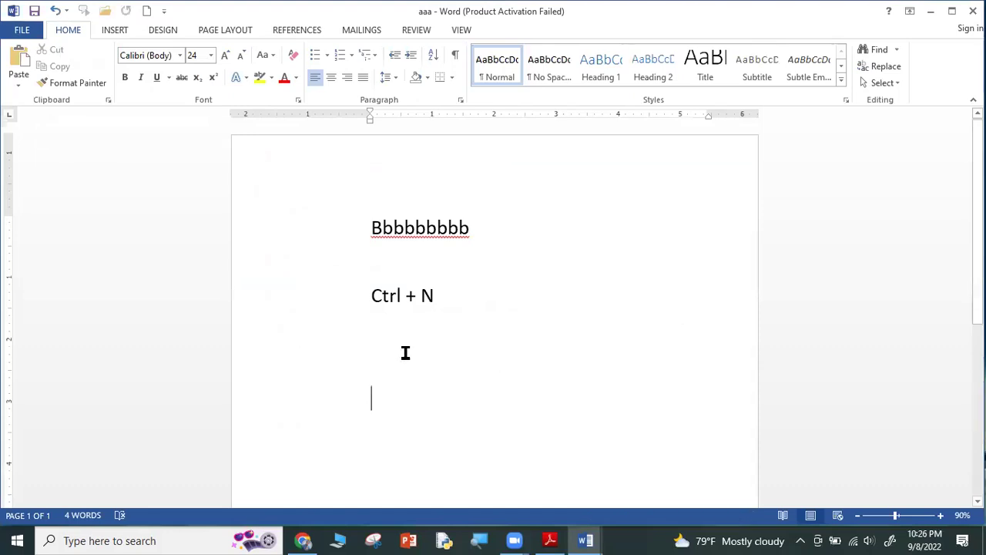
{"action": "key", "text": "super+d"}
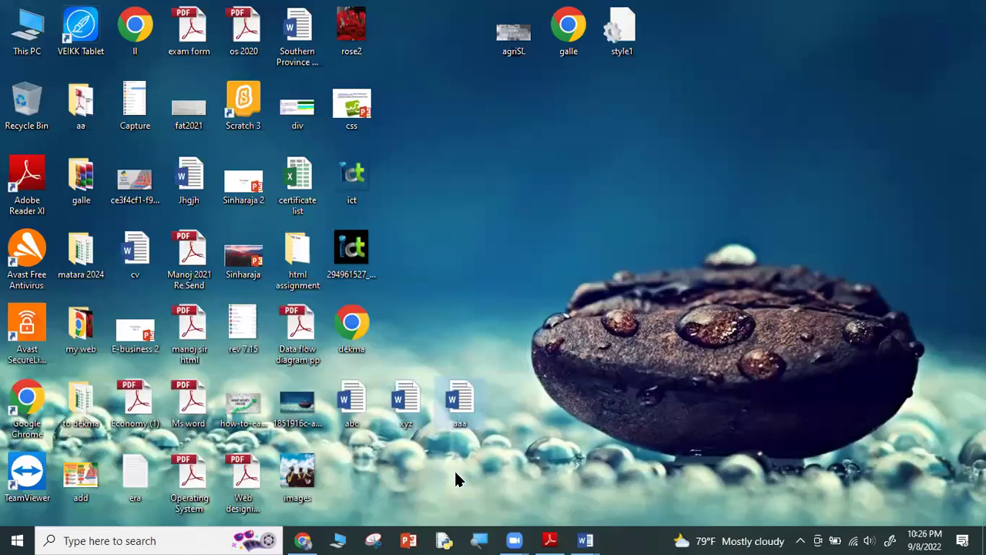
Step: Bring the 'aaa - Word' window back to the front from the taskbar preview
{"action": "mouse_move", "coordinate": [597, 540]}
{"action": "left_click", "coordinate": [505, 497]}
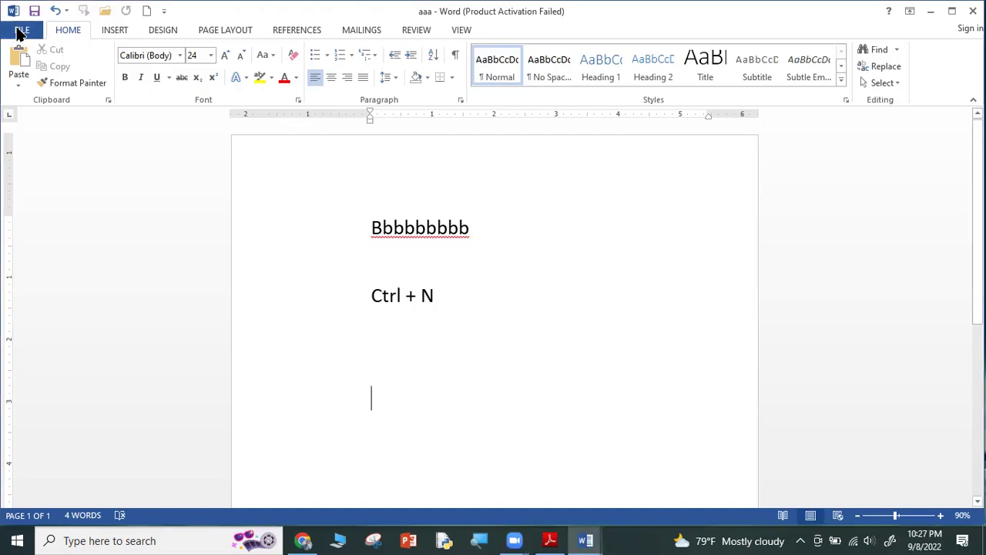
Step: Resave aaa through Save As and show its File Info page
{"action": "left_click", "coordinate": [21, 33]}
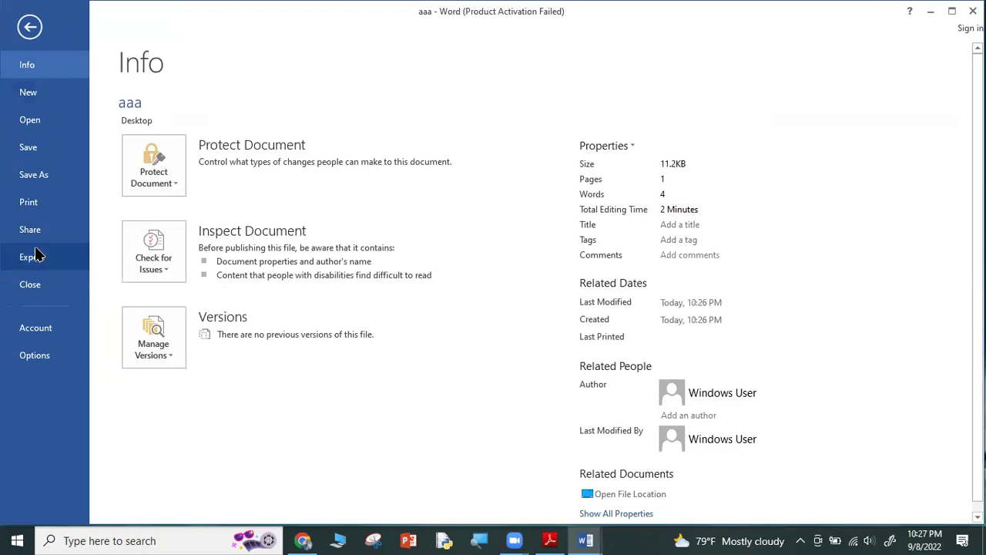
{"action": "left_click", "coordinate": [33, 177]}
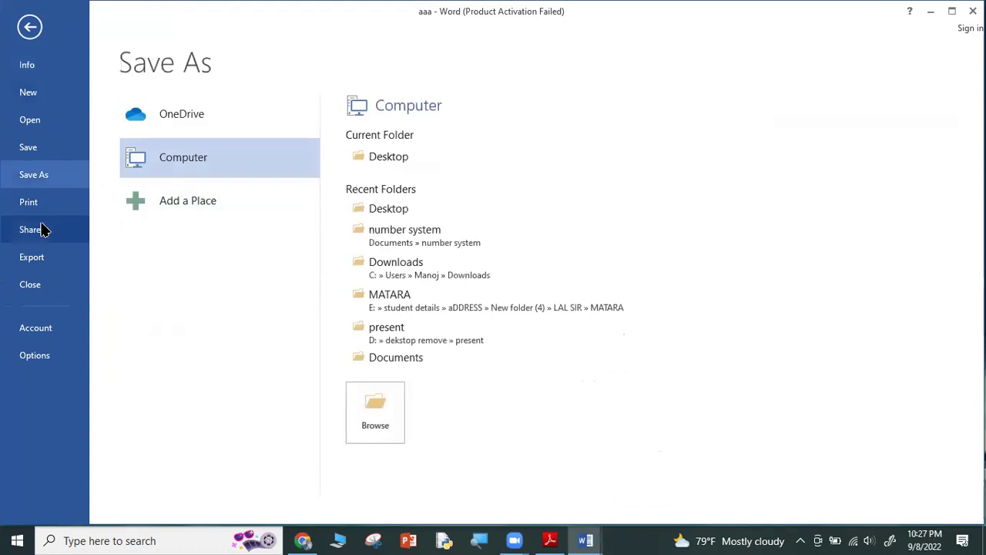
{"action": "left_click", "coordinate": [34, 151]}
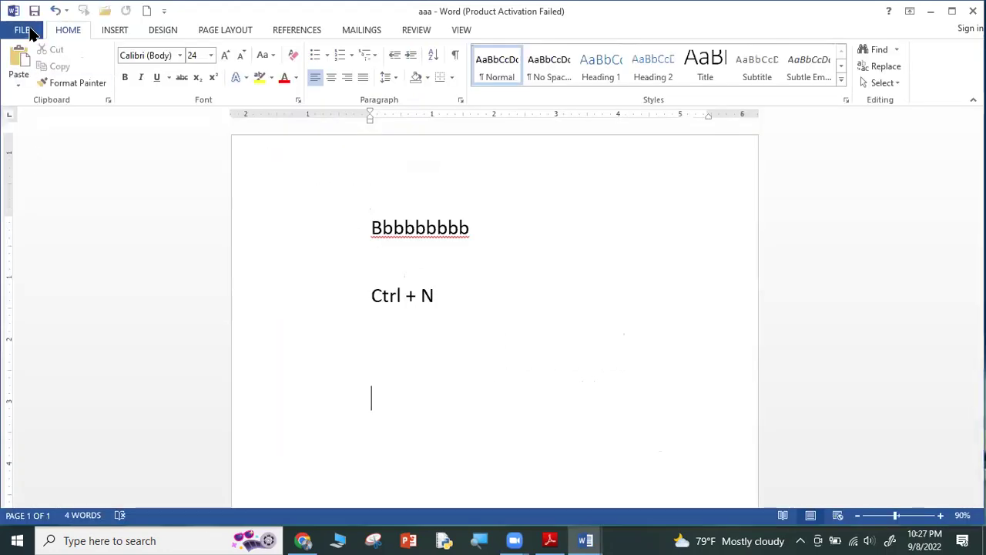
{"action": "left_click", "coordinate": [21, 30]}
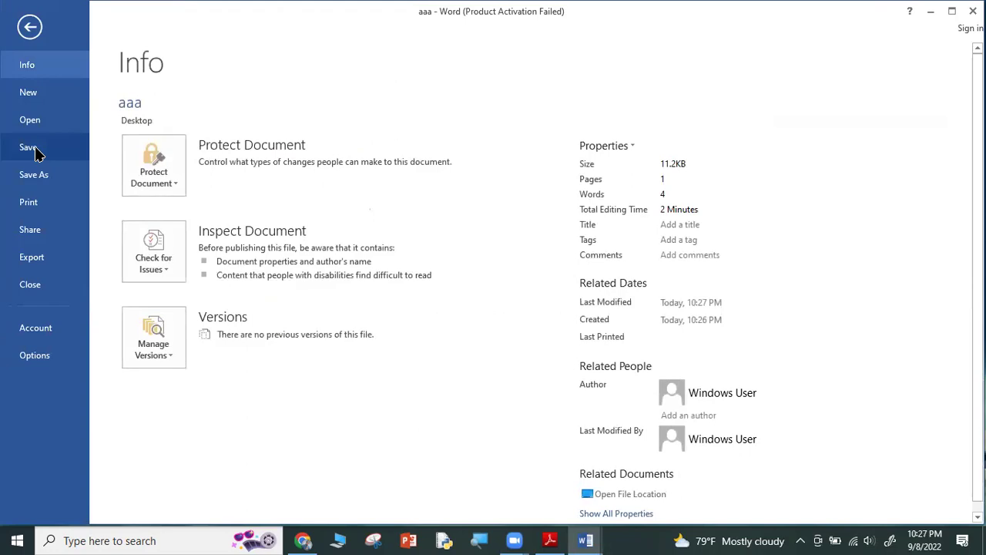
Step: Export the aaa document as a PDF named ssss
{"action": "left_click", "coordinate": [31, 264]}
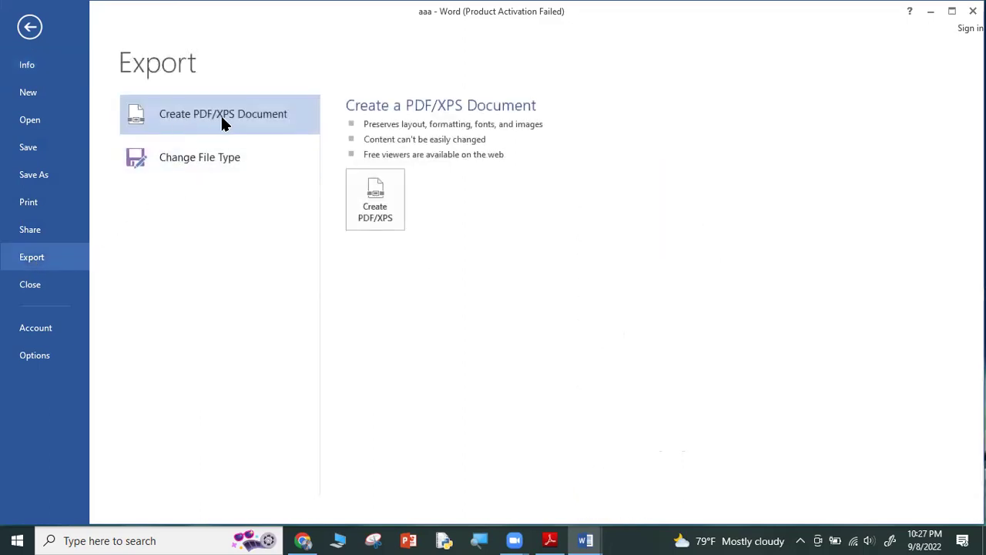
{"action": "left_click", "coordinate": [383, 204]}
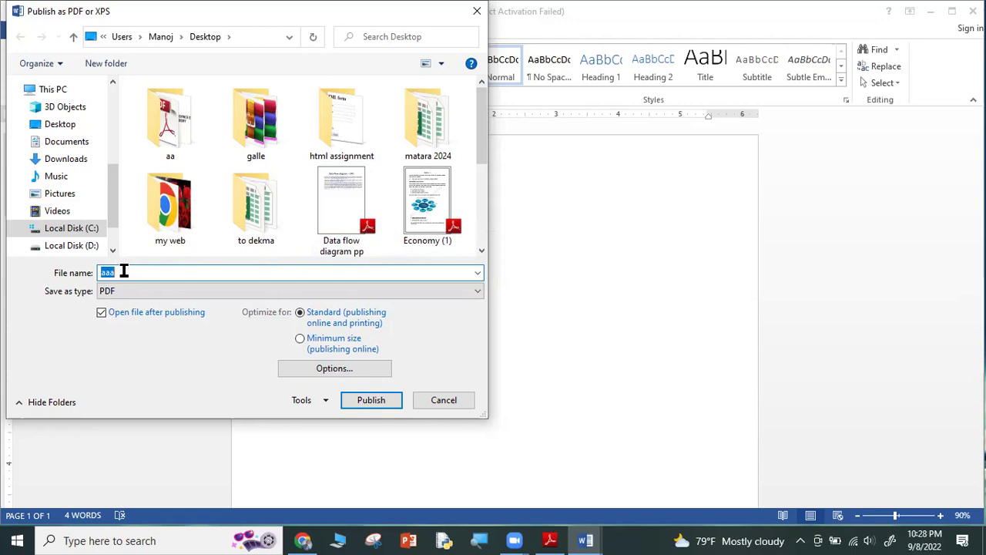
{"action": "type", "text": "ssss"}
{"action": "left_click", "coordinate": [369, 398]}
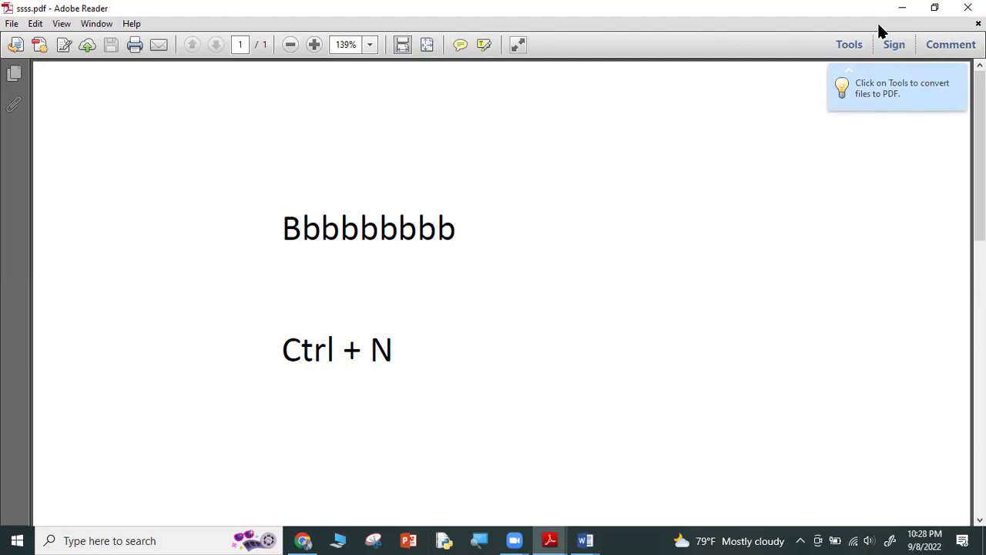
Step: Bring the Ms word .pdf outline forward in Adobe Reader and scroll down it
{"action": "left_click", "coordinate": [902, 7]}
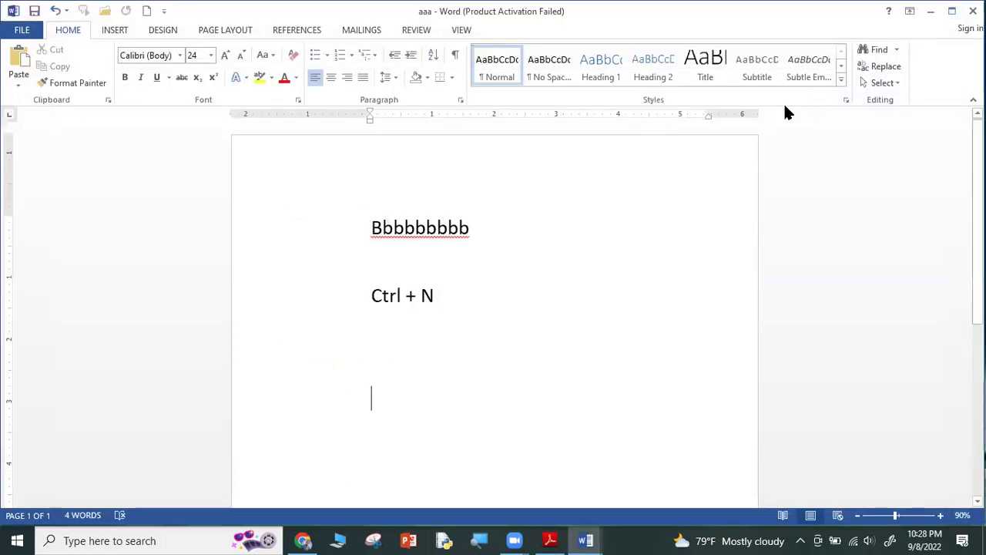
{"action": "left_click", "coordinate": [550, 540]}
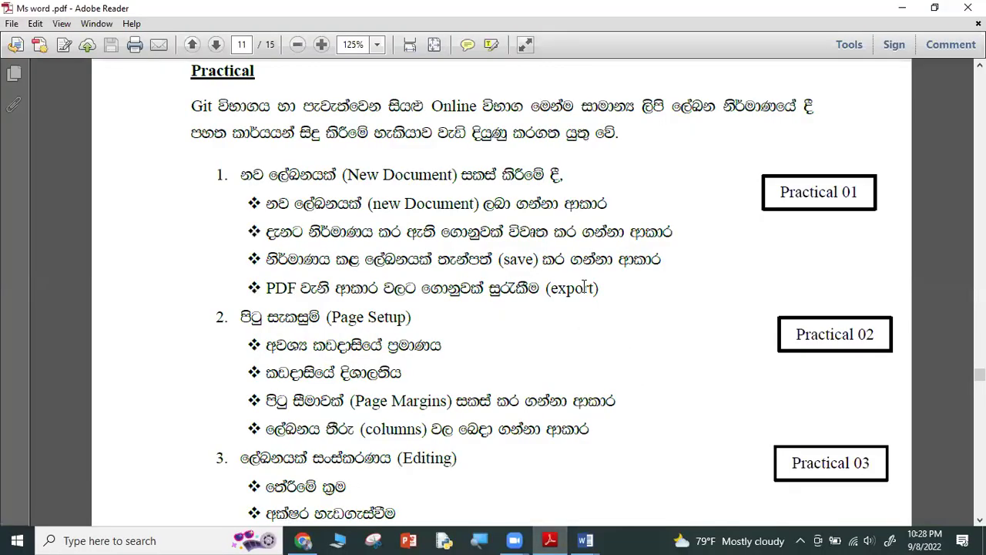
{"action": "scroll", "coordinate": [585, 287], "scroll_direction": "down", "scroll_amount": 3}
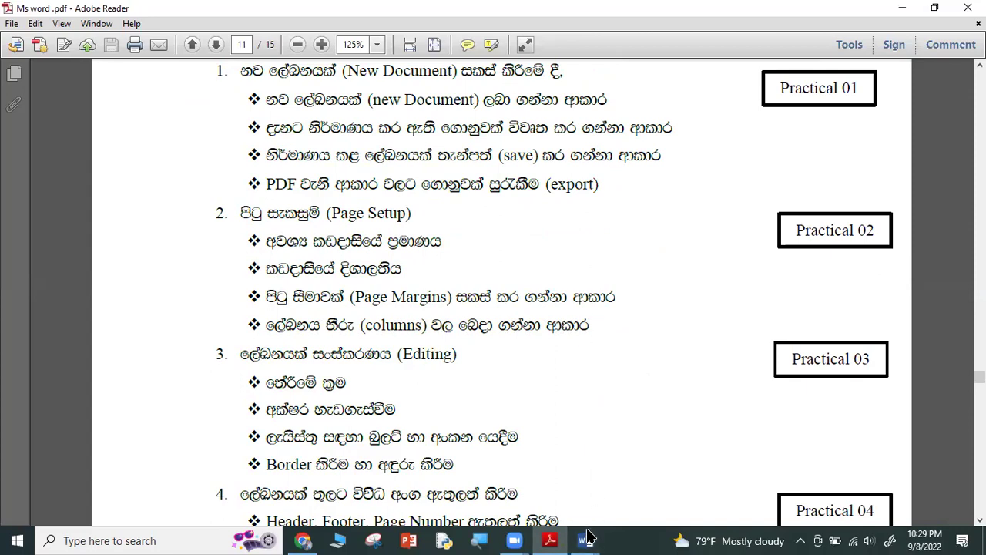
Step: Close Document1 without saving, then return to the Reader outline
{"action": "mouse_move", "coordinate": [586, 538]}
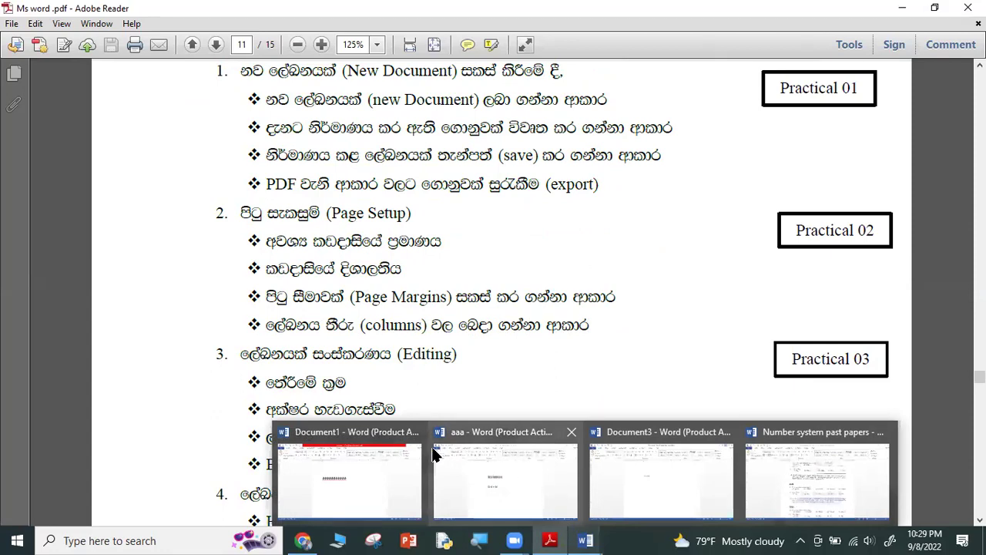
{"action": "left_click", "coordinate": [414, 434]}
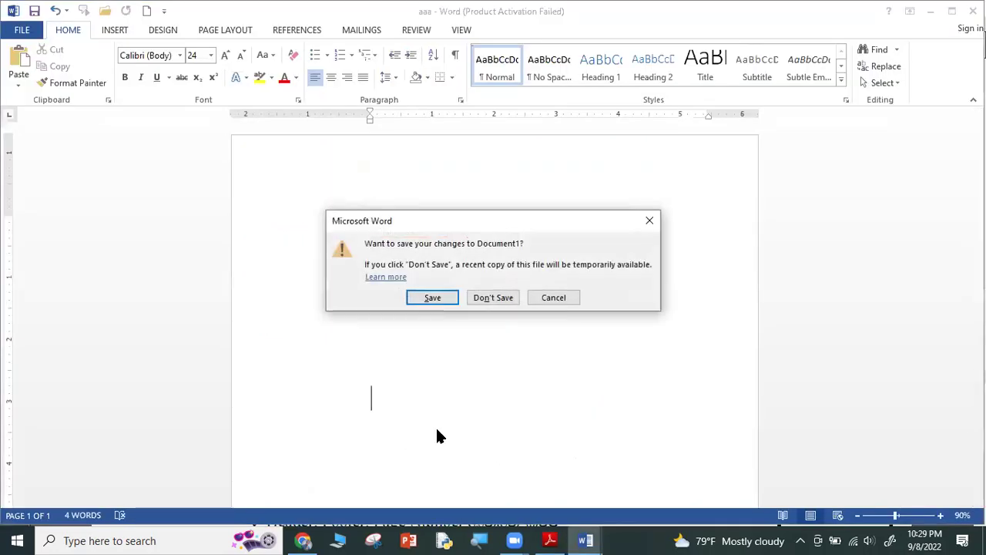
{"action": "left_click", "coordinate": [503, 297]}
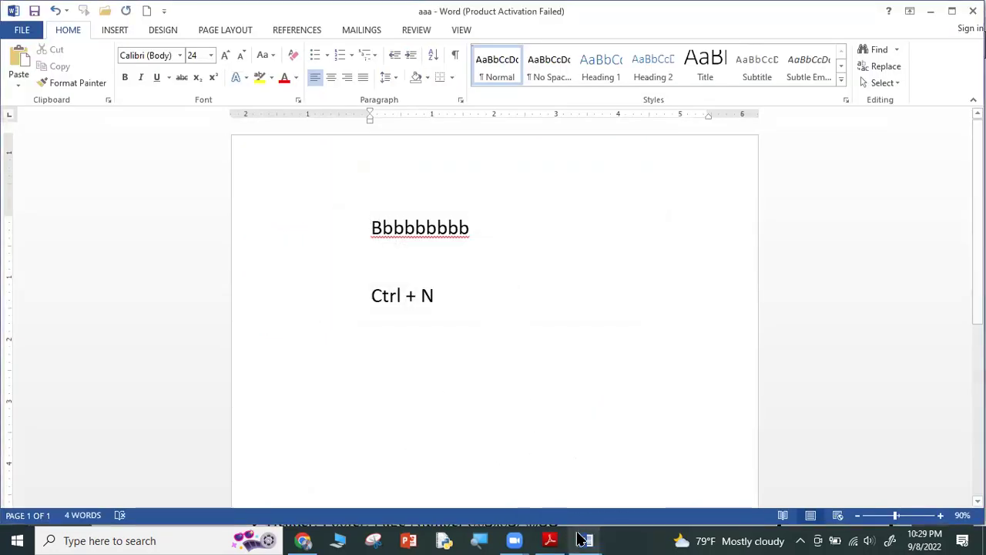
{"action": "mouse_move", "coordinate": [549, 540]}
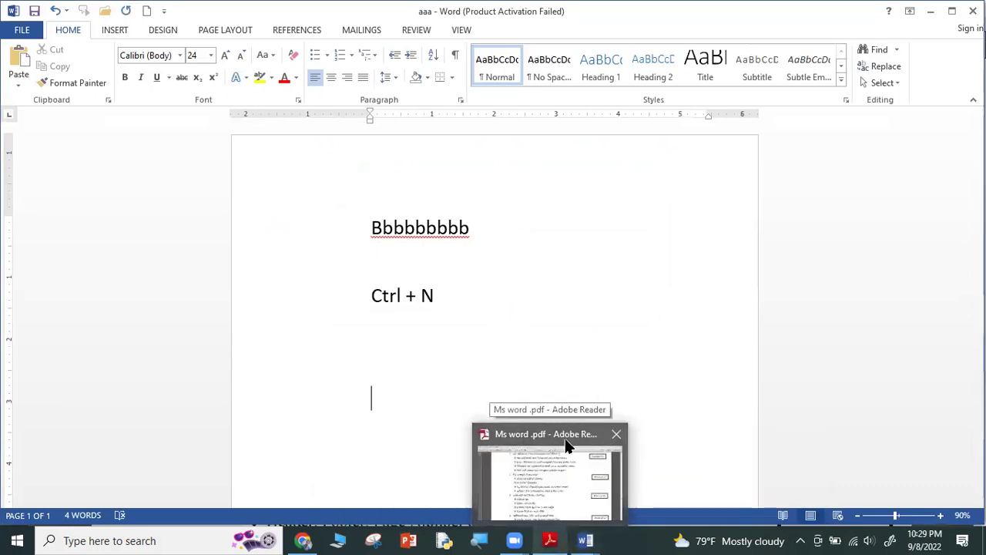
{"action": "left_click", "coordinate": [534, 465]}
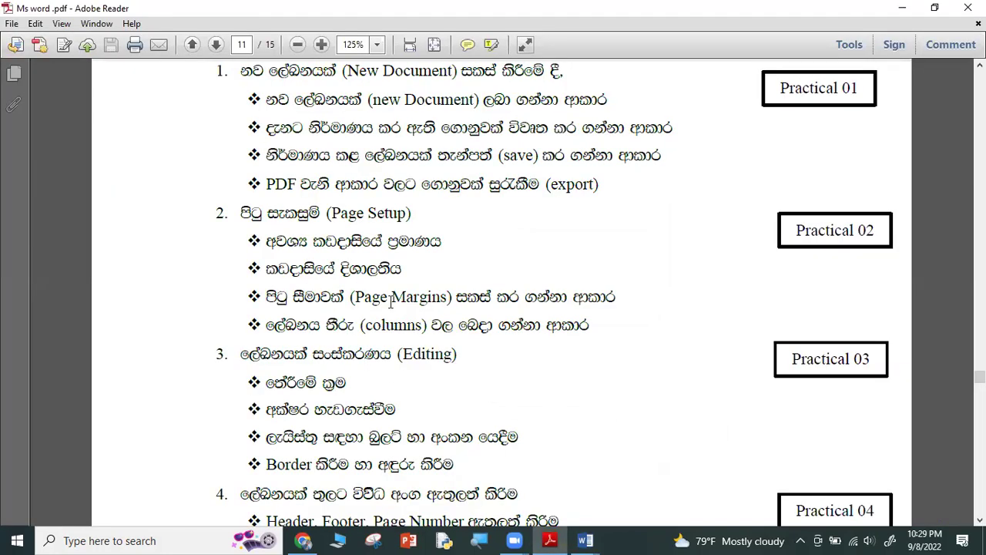
{"action": "left_click", "coordinate": [588, 537]}
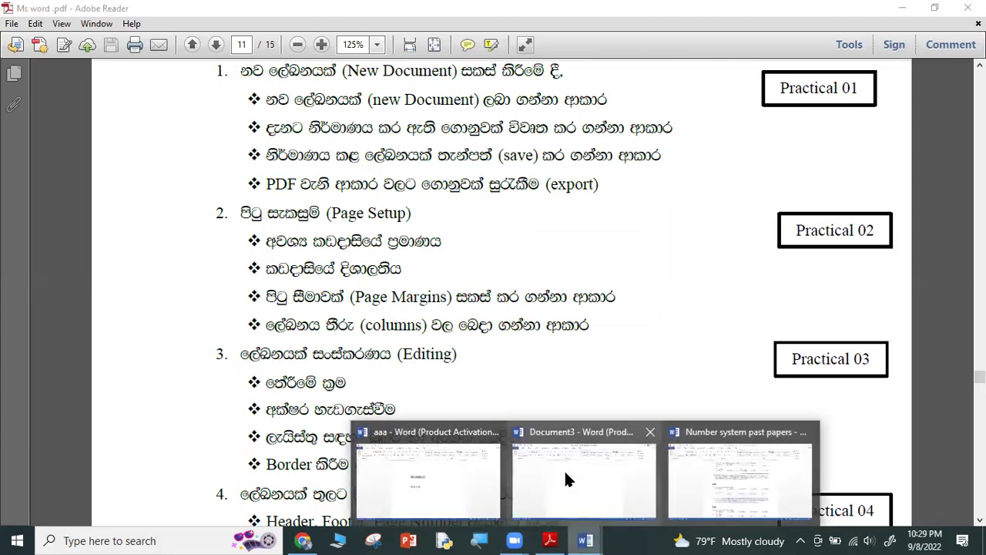
Step: Switch to Document3 and set its paper size to A4
{"action": "left_click", "coordinate": [564, 472]}
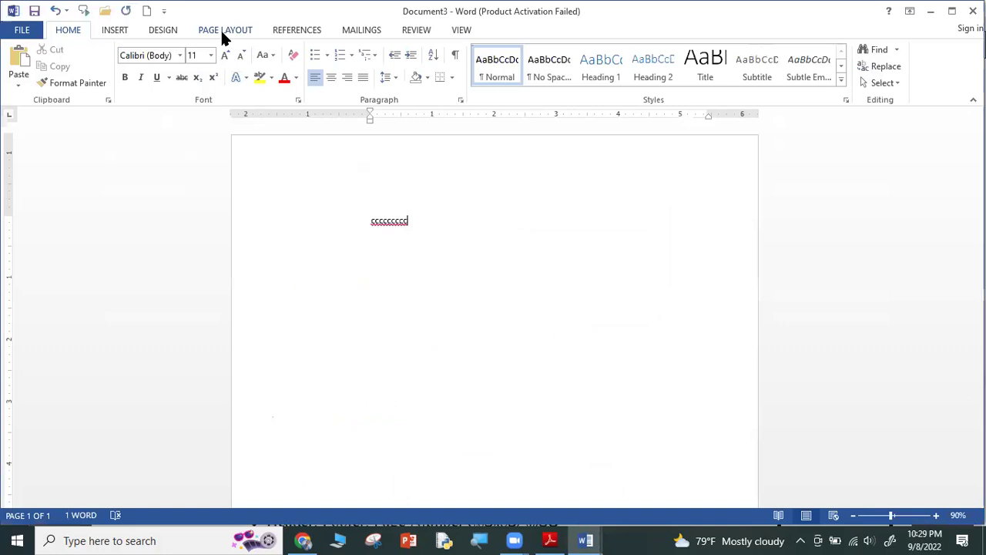
{"action": "left_click", "coordinate": [222, 33]}
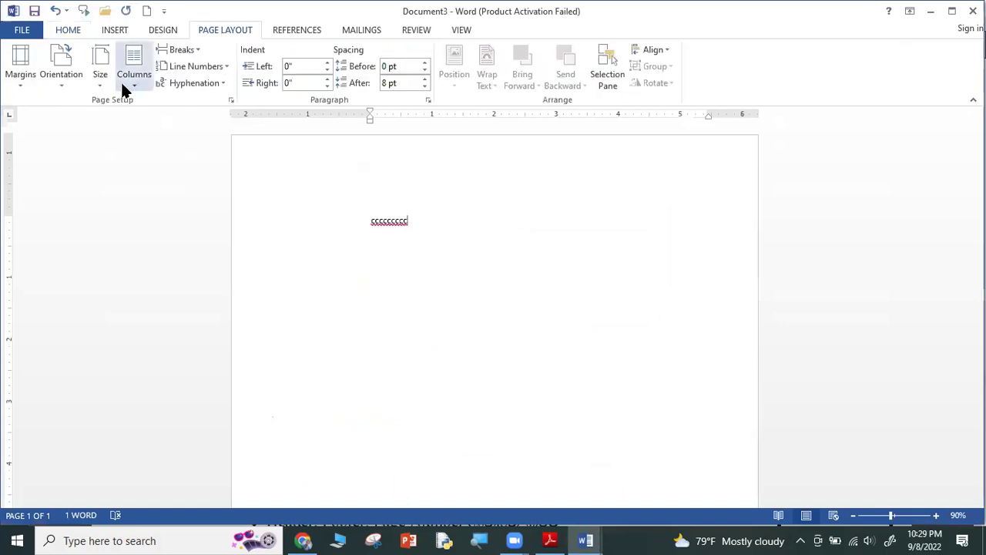
{"action": "left_click", "coordinate": [101, 83]}
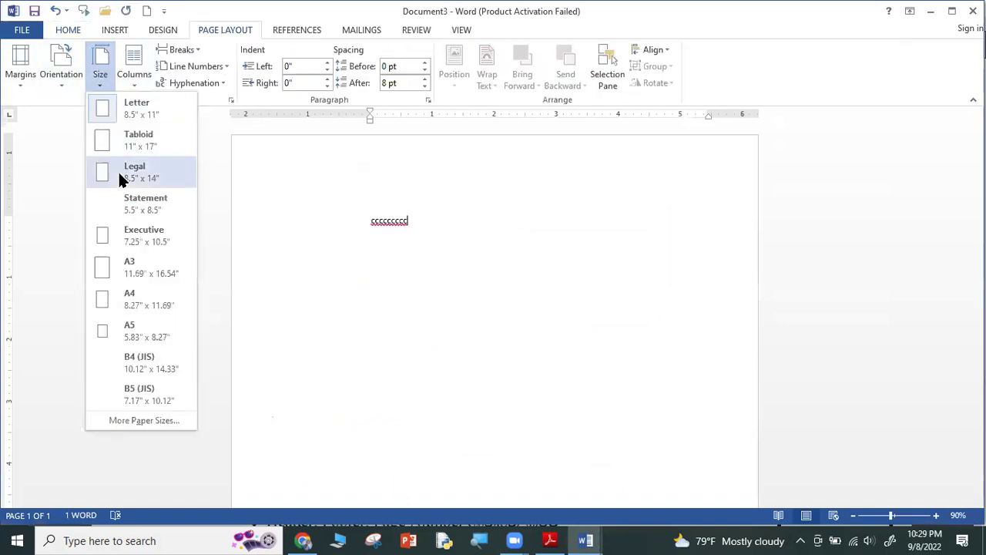
{"action": "left_click", "coordinate": [127, 301]}
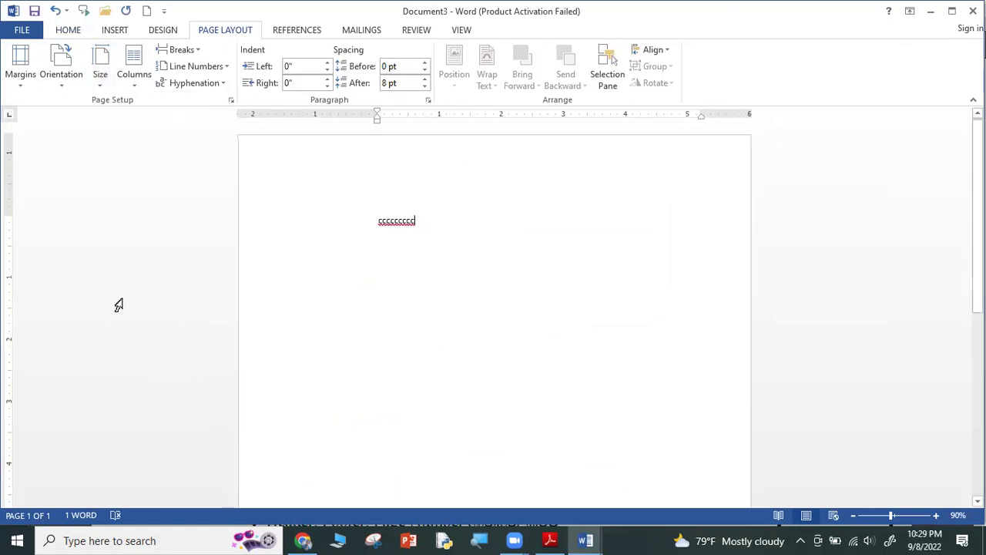
Step: Give Document3 a custom paper size of 8.8" wide by 12" tall
{"action": "left_click", "coordinate": [101, 80]}
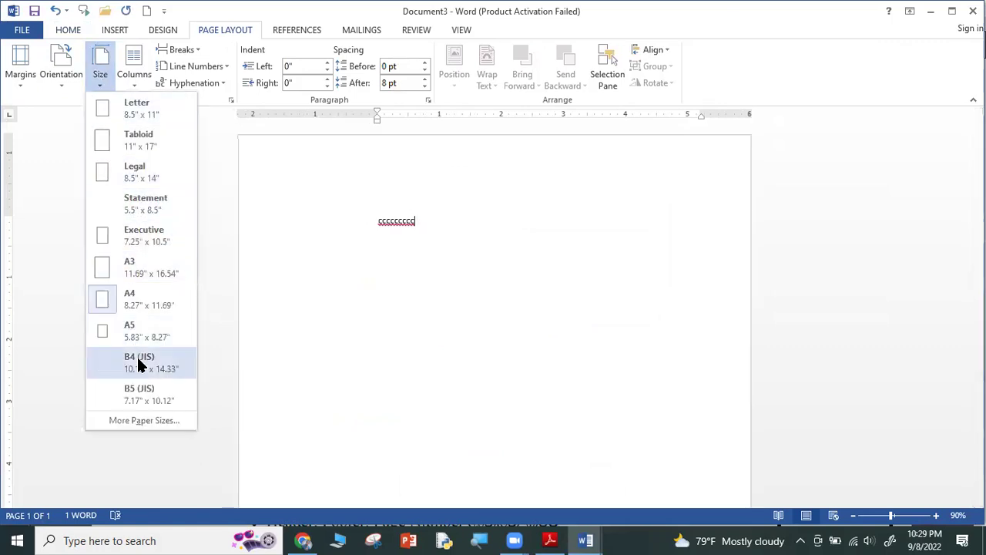
{"action": "left_click", "coordinate": [107, 426]}
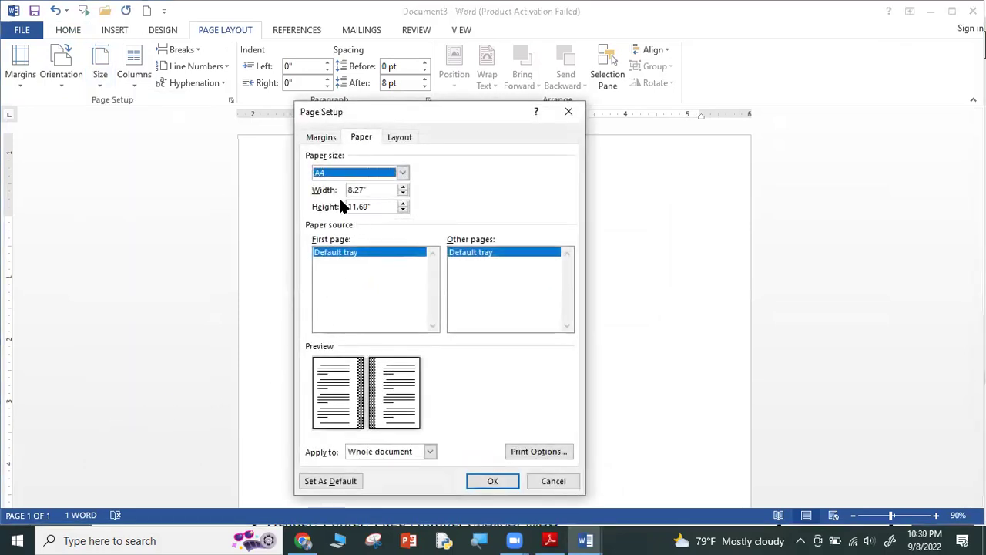
{"action": "left_click", "coordinate": [402, 187]}
{"action": "left_click", "coordinate": [403, 186]}
{"action": "left_click", "coordinate": [403, 188]}
{"action": "left_click", "coordinate": [403, 208]}
{"action": "left_click", "coordinate": [402, 204]}
{"action": "left_click", "coordinate": [400, 201]}
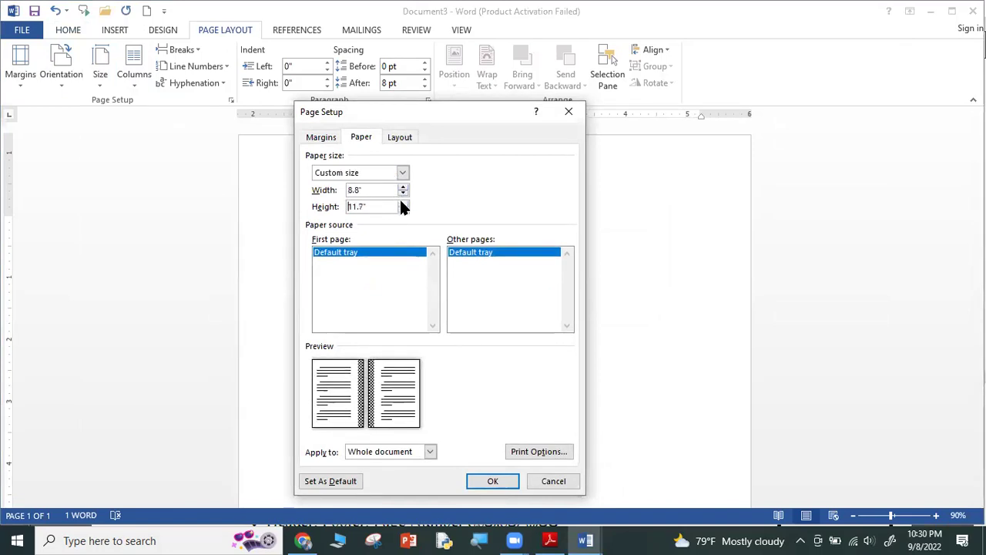
{"action": "left_click", "coordinate": [402, 203]}
{"action": "left_click", "coordinate": [402, 203]}
{"action": "left_click", "coordinate": [402, 203]}
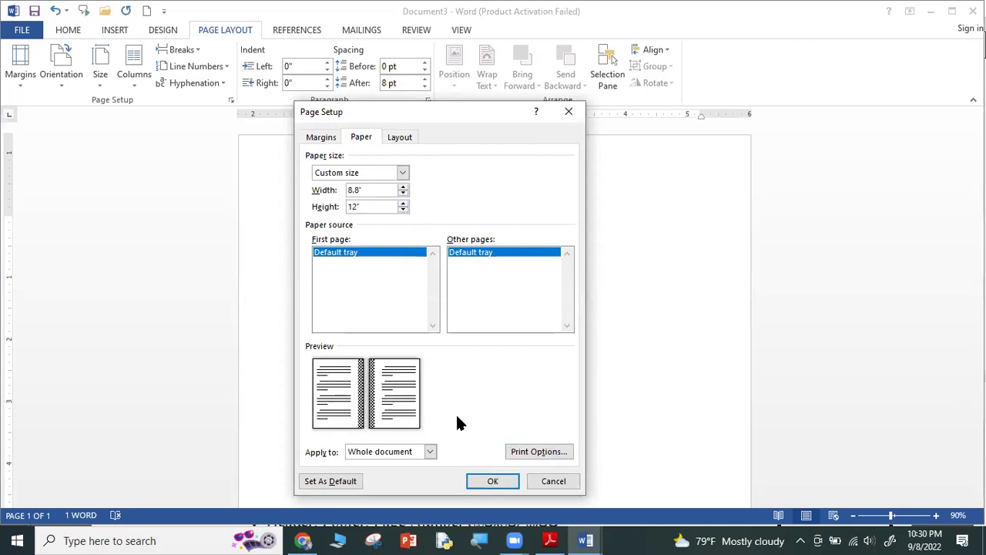
{"action": "left_click", "coordinate": [482, 479]}
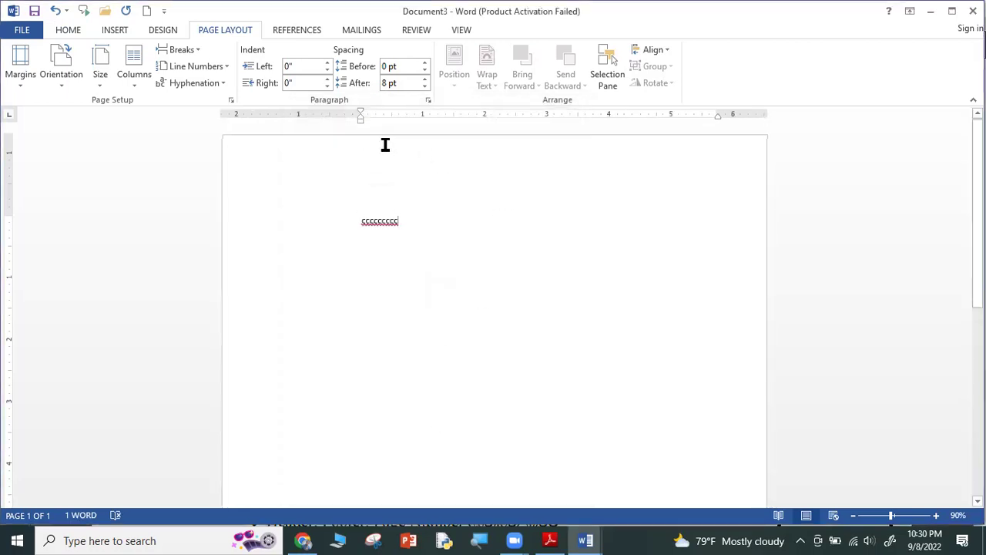
Step: Drag the left indent of Document3's text out to -1 inch
{"action": "left_click_drag", "start_coordinate": [359, 114], "coordinate": [299, 123]}
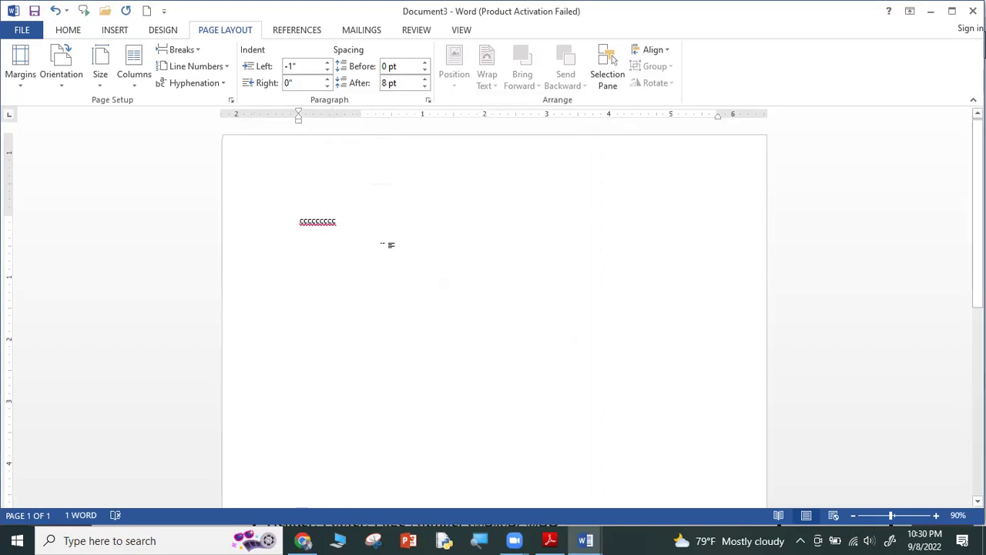
{"action": "left_click", "coordinate": [553, 538]}
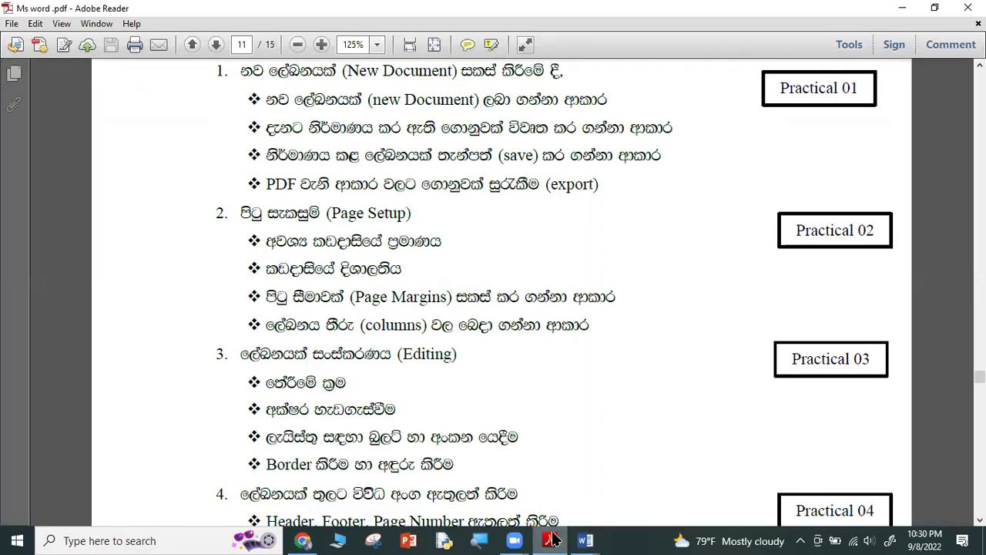
{"action": "left_click", "coordinate": [553, 538]}
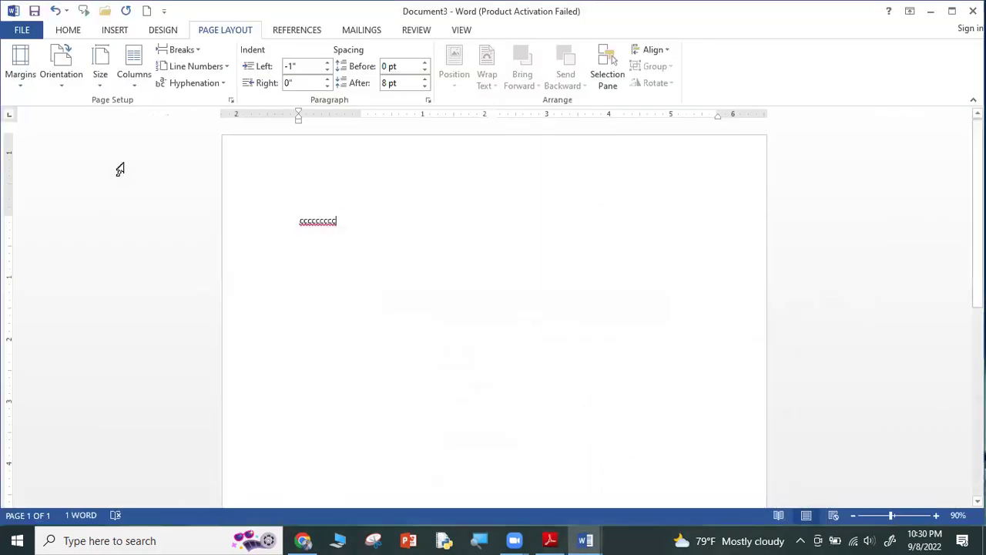
Step: Switch the page to Landscape and back to Portrait orientation
{"action": "left_click", "coordinate": [61, 76]}
{"action": "left_click", "coordinate": [84, 139]}
{"action": "left_click", "coordinate": [66, 83]}
{"action": "left_click", "coordinate": [75, 108]}
{"action": "left_click", "coordinate": [549, 540]}
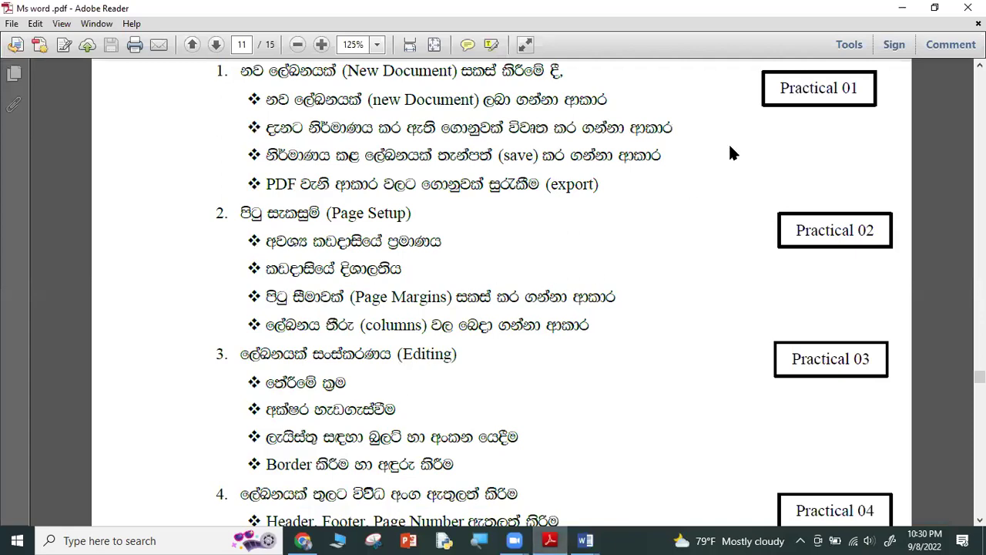
{"action": "left_click", "coordinate": [900, 11]}
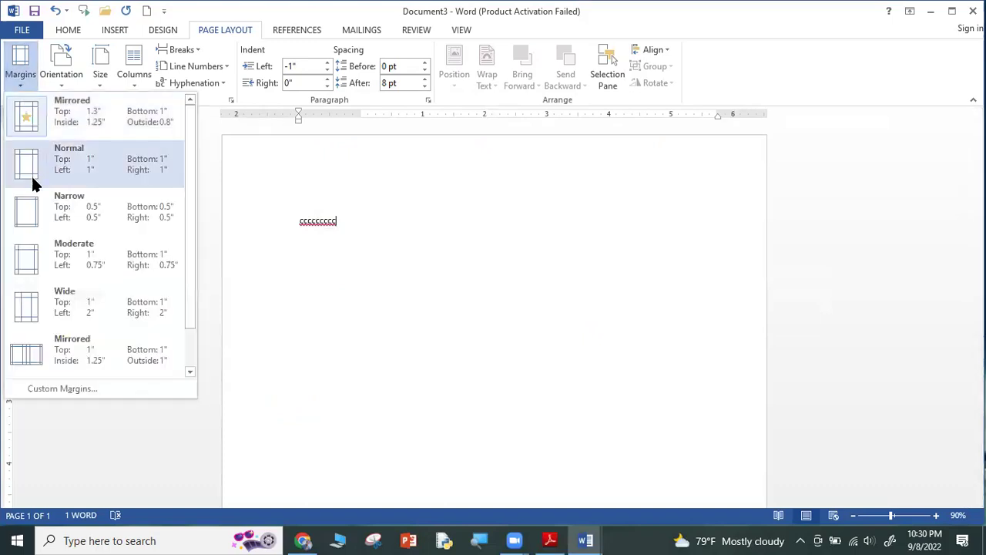
Step: Apply Narrow 0.5" margins, then try a 1.5" top gutter and discard it
{"action": "left_click", "coordinate": [120, 219]}
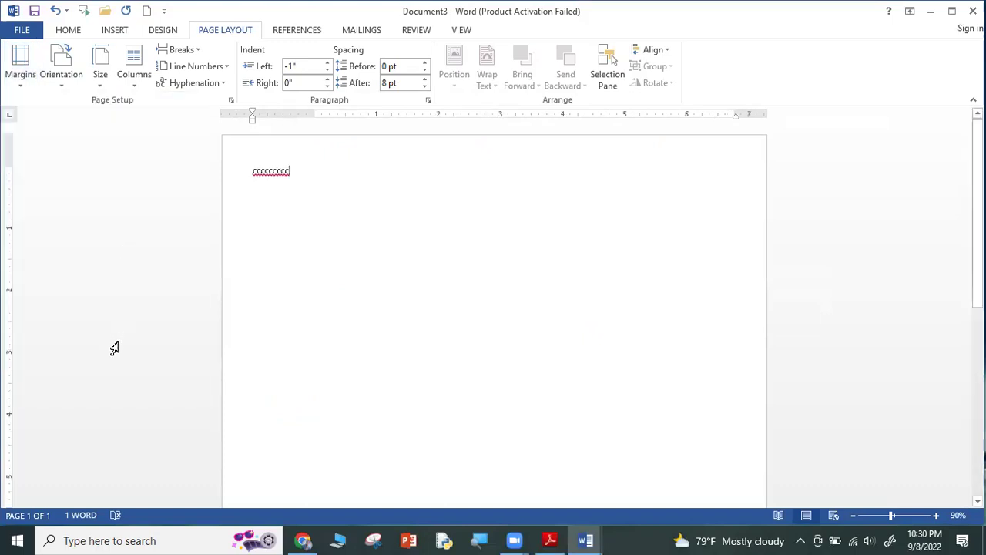
{"action": "left_click", "coordinate": [20, 80]}
{"action": "left_click", "coordinate": [58, 380]}
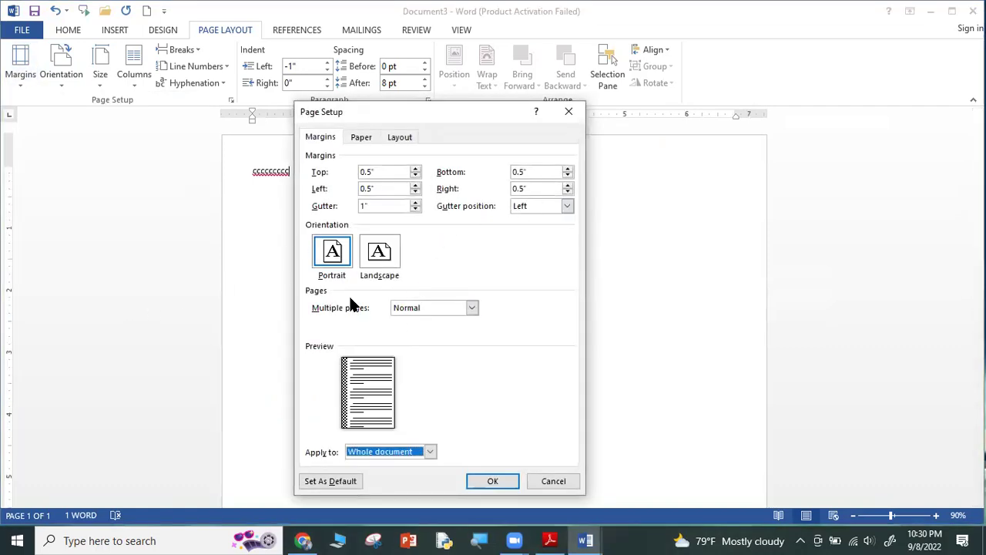
{"action": "left_click", "coordinate": [415, 202]}
{"action": "left_click", "coordinate": [415, 202]}
{"action": "left_click", "coordinate": [415, 201]}
{"action": "left_click", "coordinate": [414, 202]}
{"action": "left_click", "coordinate": [415, 202]}
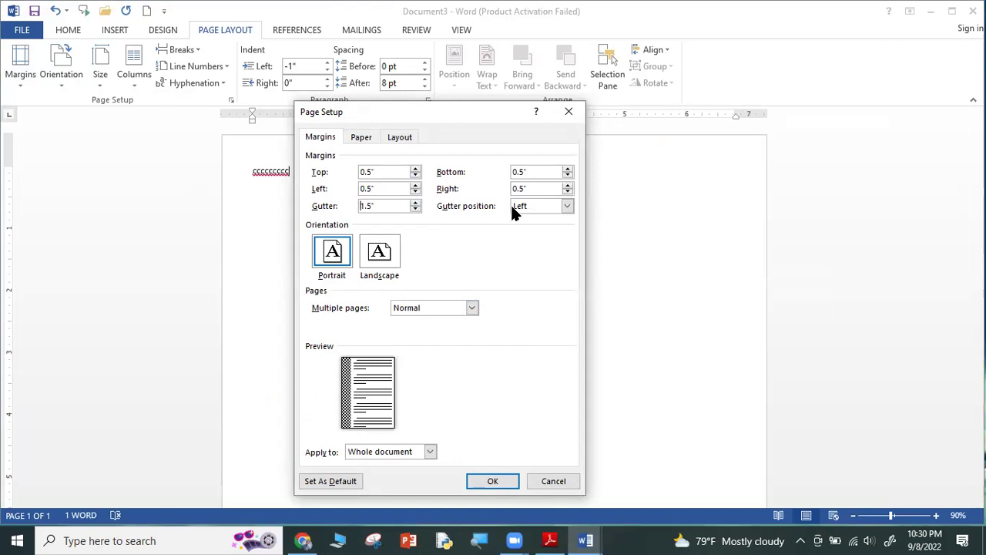
{"action": "left_click", "coordinate": [567, 206]}
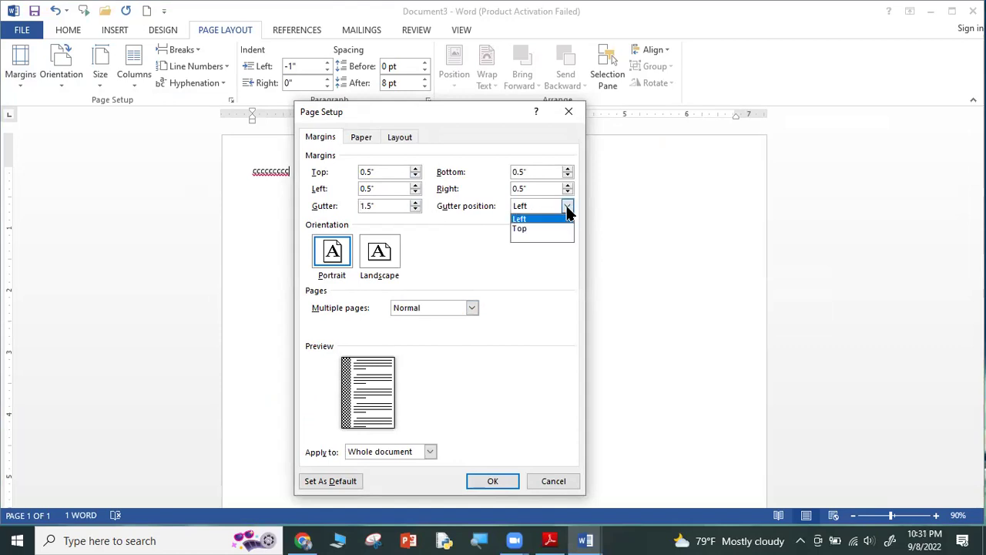
{"action": "left_click", "coordinate": [516, 228]}
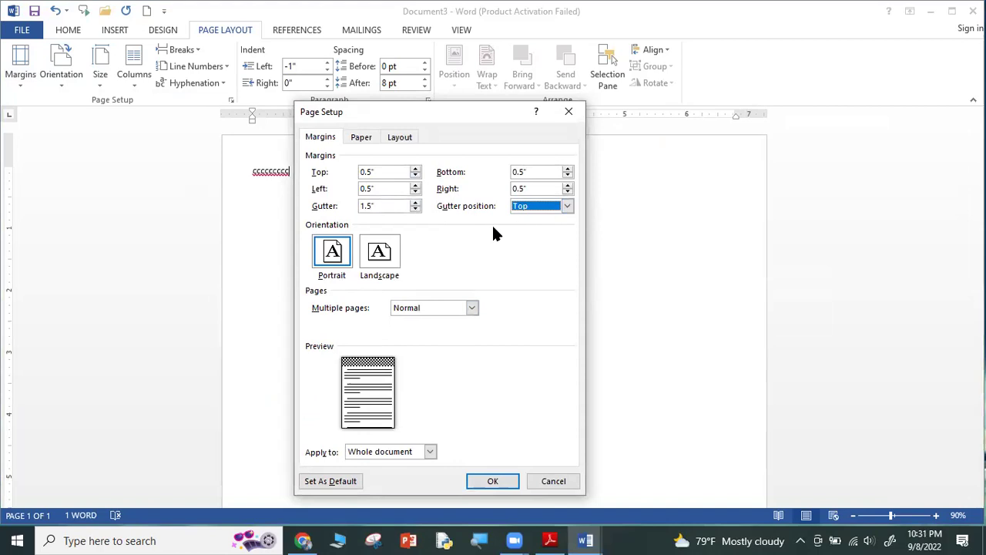
{"action": "left_click", "coordinate": [569, 114]}
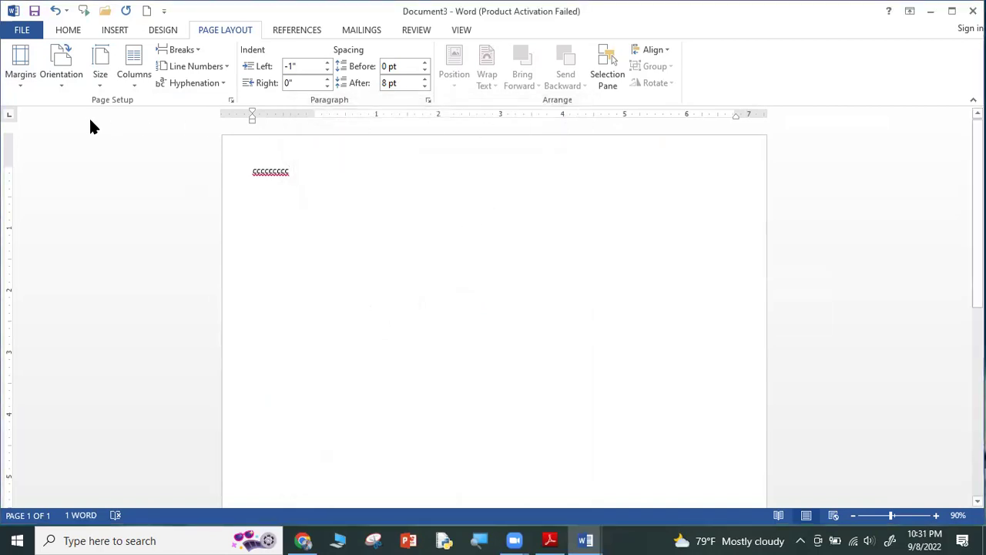
Step: Leave the Reader outline for the aaa Word document and show its Columns choices
{"action": "left_click", "coordinate": [549, 540]}
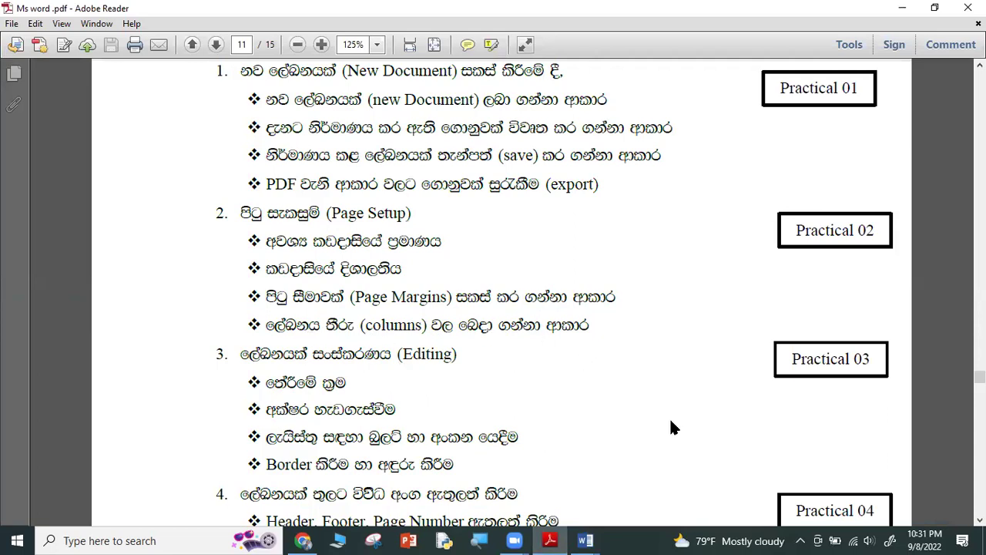
{"action": "left_click", "coordinate": [585, 536]}
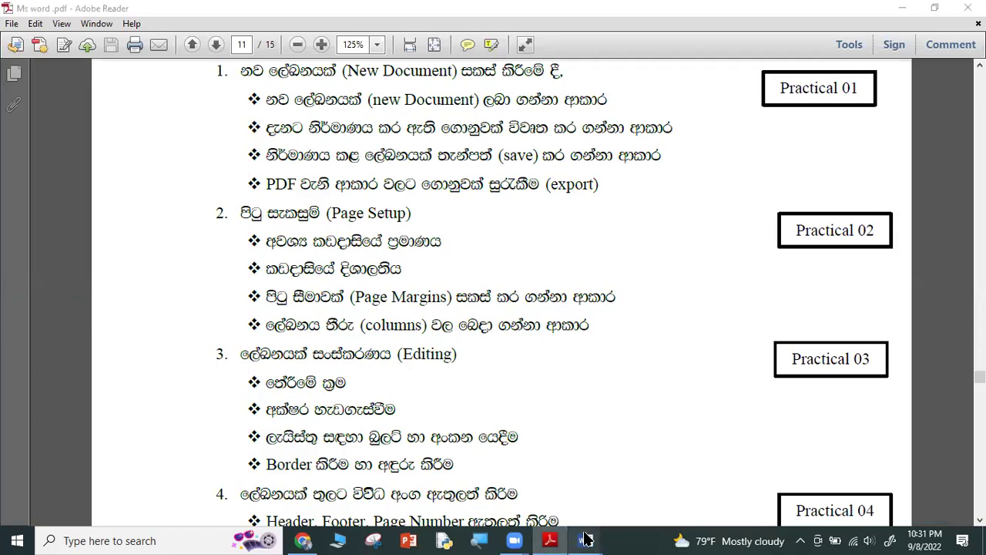
{"action": "left_click", "coordinate": [452, 479]}
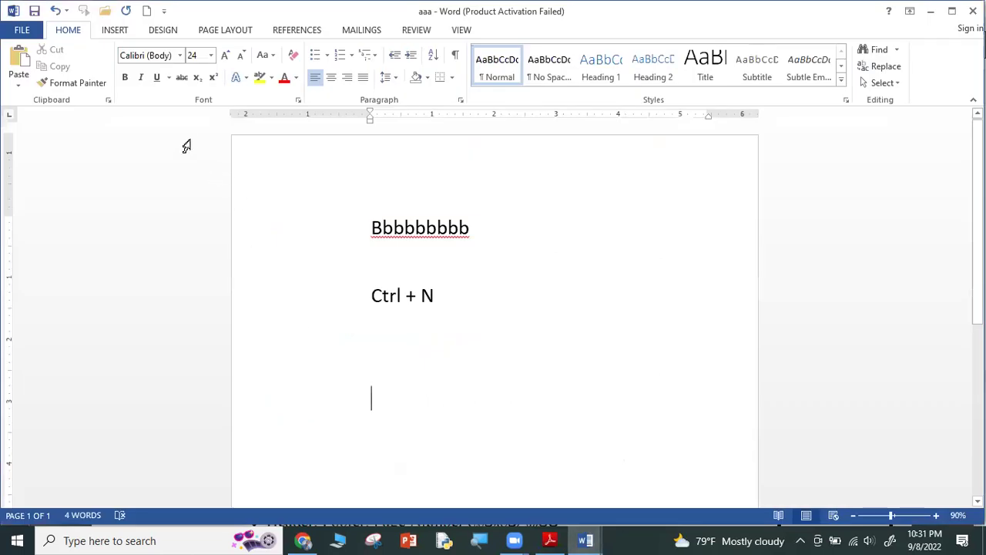
{"action": "left_click", "coordinate": [215, 32]}
{"action": "left_click", "coordinate": [132, 77]}
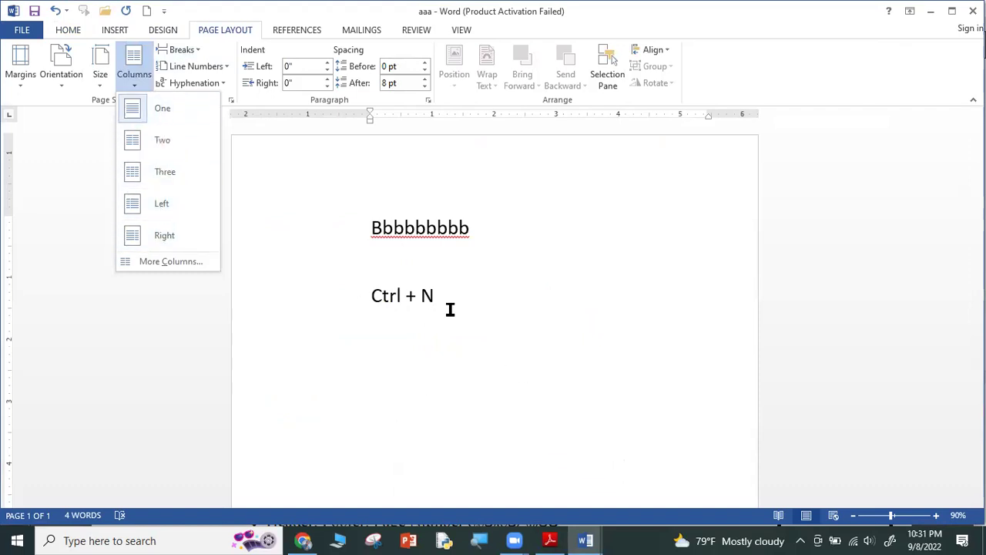
Step: Replace the Bbbbbbbbb and Ctrl + N lines with =rand() sample paragraphs
{"action": "left_click_drag", "start_coordinate": [450, 309], "coordinate": [369, 235]}
{"action": "key", "text": "Delete"}
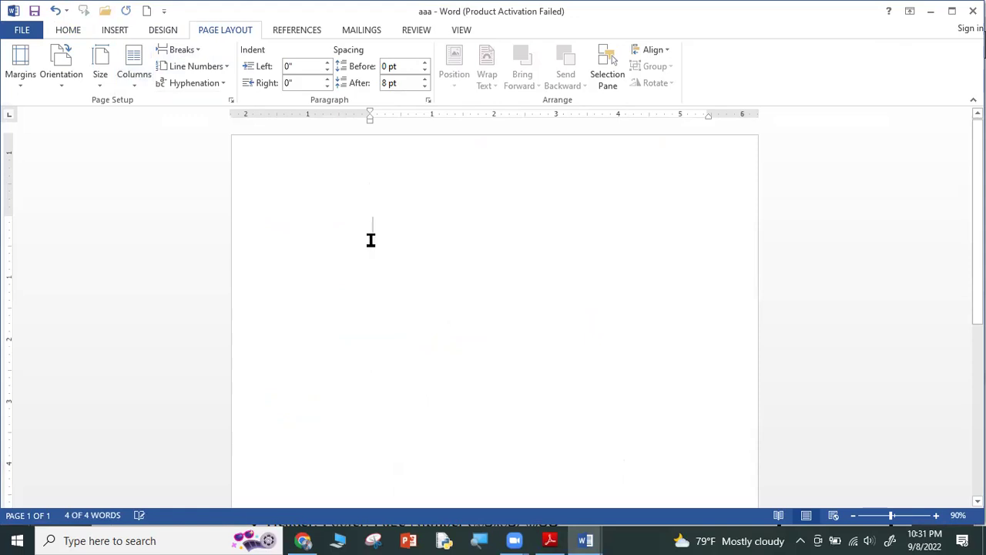
{"action": "type", "text": "=rand()"}
{"action": "key", "text": "Return"}
{"action": "scroll", "coordinate": [397, 247], "scroll_direction": "up", "scroll_amount": 2}
{"action": "scroll", "coordinate": [399, 231], "scroll_direction": "up", "scroll_amount": 2}
{"action": "scroll", "coordinate": [399, 235], "scroll_direction": "up", "scroll_amount": 2}
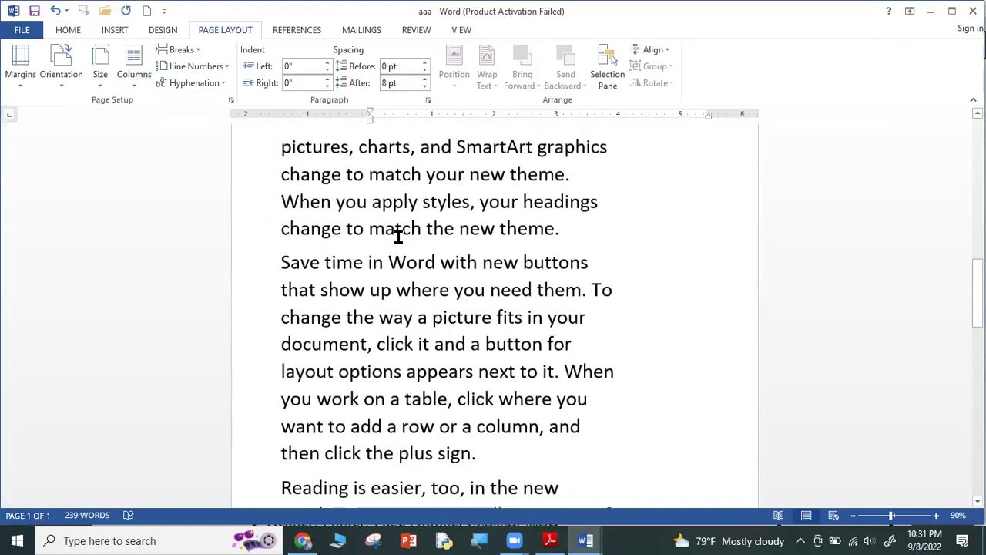
{"action": "scroll", "coordinate": [397, 238], "scroll_direction": "up", "scroll_amount": 5}
{"action": "scroll", "coordinate": [375, 229], "scroll_direction": "up", "scroll_amount": 4}
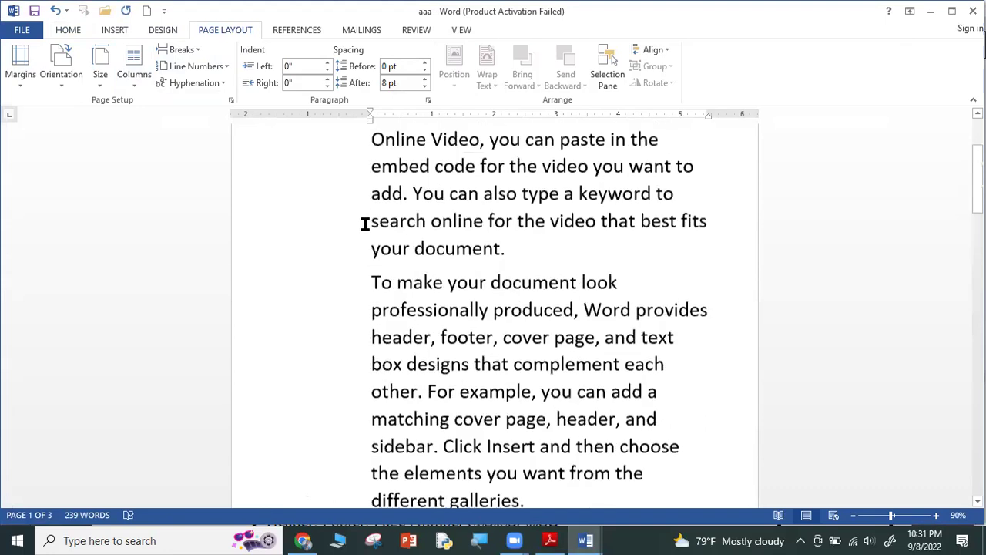
{"action": "scroll", "coordinate": [365, 223], "scroll_direction": "up", "scroll_amount": 1}
Step: Select all text and try the Two, Three, Left and Right column presets
{"action": "key", "text": "ctrl+a"}
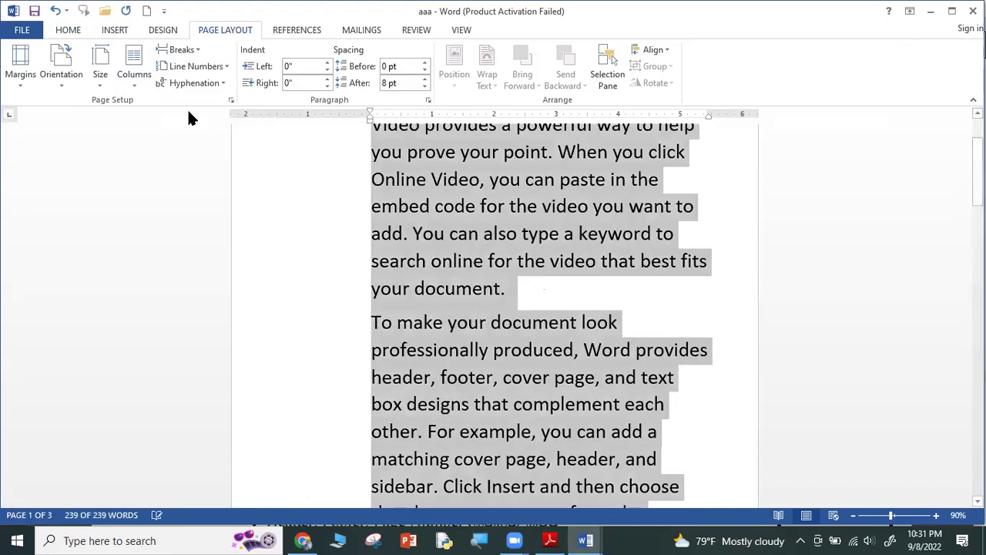
{"action": "left_click", "coordinate": [168, 144]}
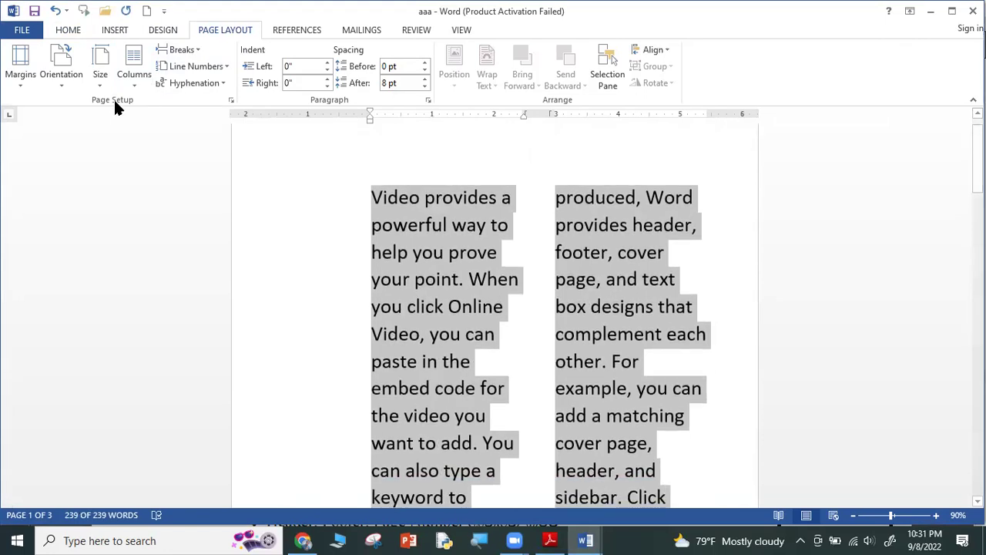
{"action": "left_click", "coordinate": [133, 83]}
{"action": "left_click", "coordinate": [157, 173]}
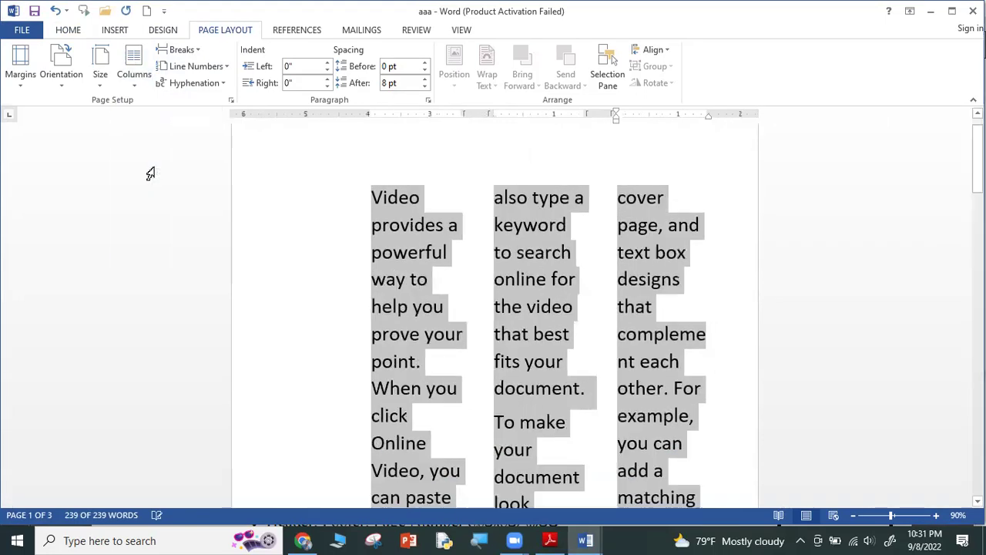
{"action": "left_click", "coordinate": [132, 85]}
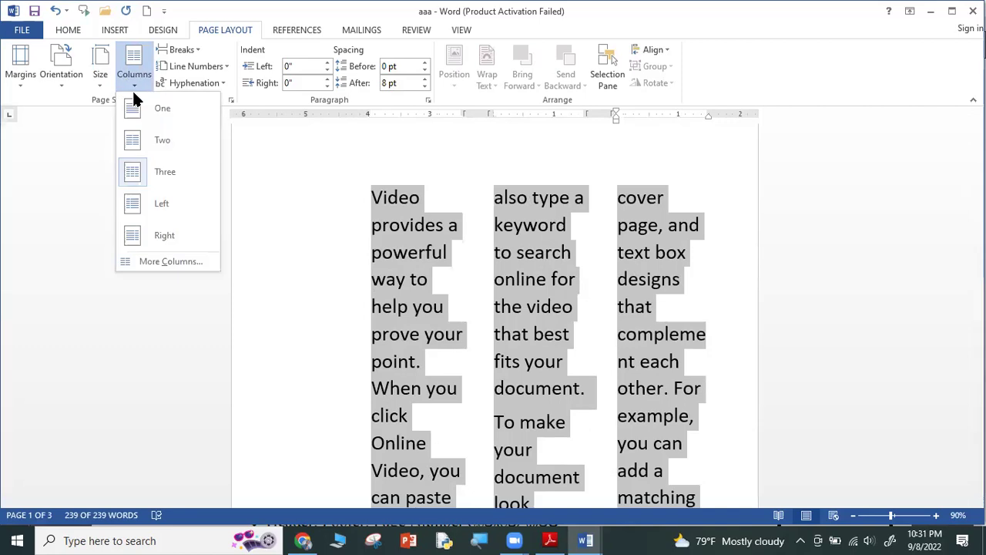
{"action": "left_click", "coordinate": [159, 203]}
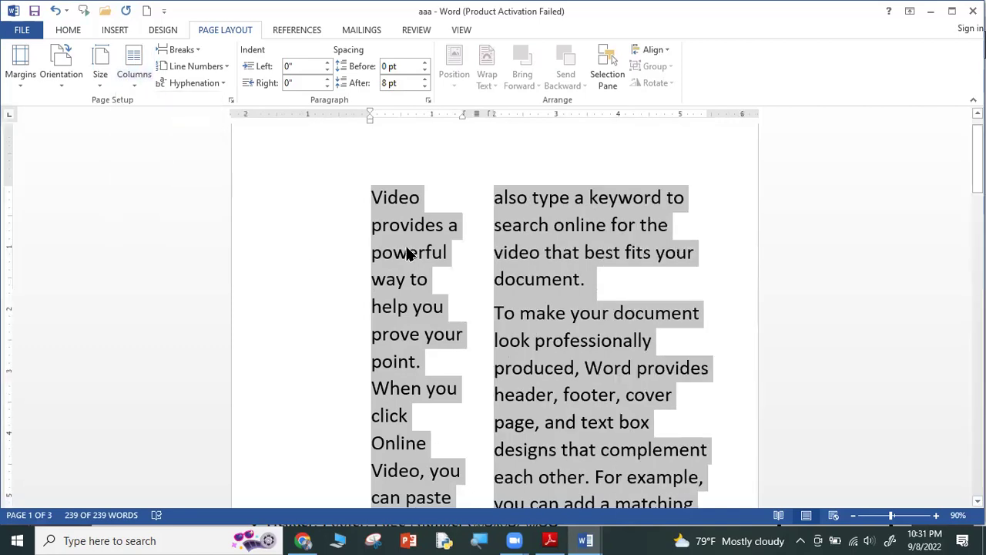
{"action": "left_click", "coordinate": [131, 82]}
{"action": "left_click", "coordinate": [167, 238]}
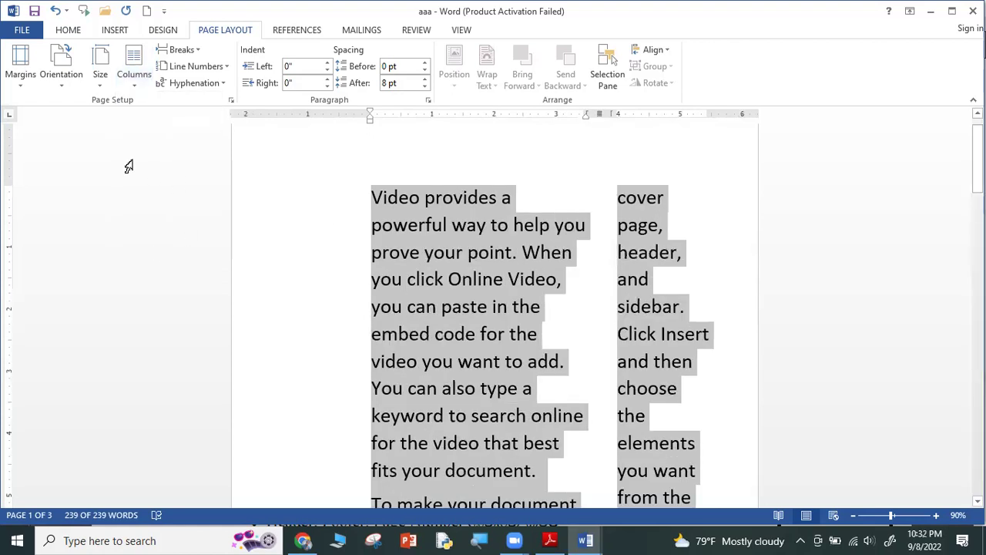
Step: Lay the text in five equal columns with a line between and 0.5" spacing
{"action": "left_click", "coordinate": [134, 74]}
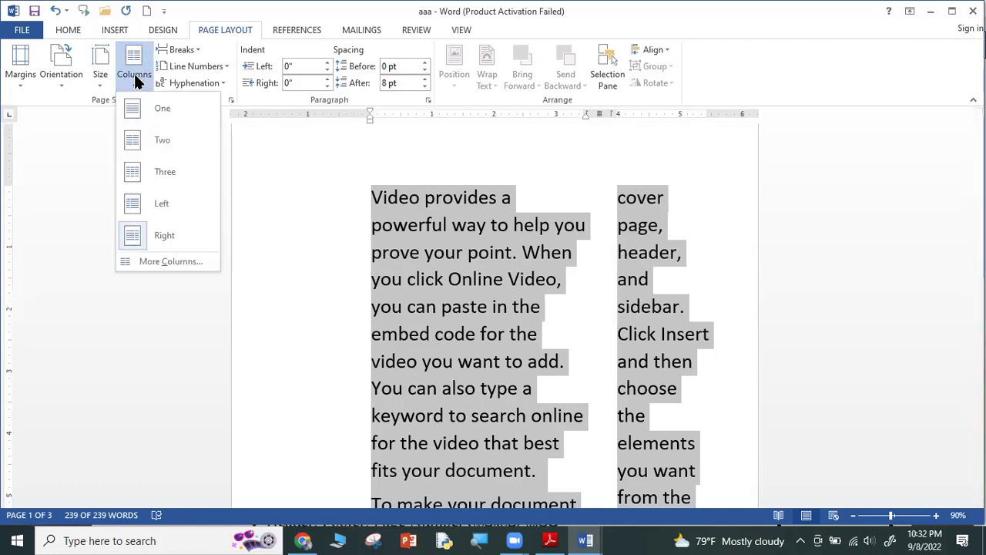
{"action": "left_click", "coordinate": [174, 266]}
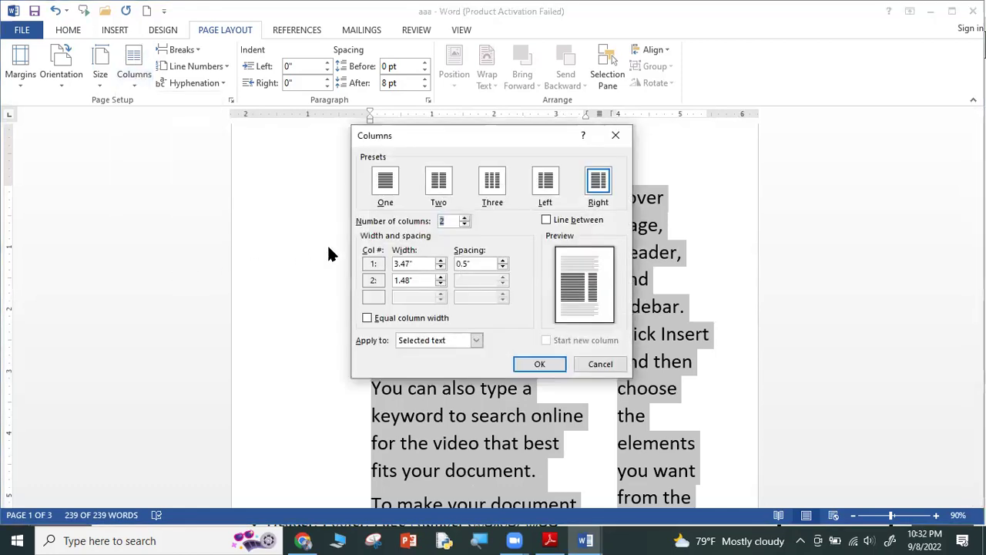
{"action": "left_click", "coordinate": [464, 219]}
{"action": "left_click", "coordinate": [464, 219]}
{"action": "left_click", "coordinate": [464, 219]}
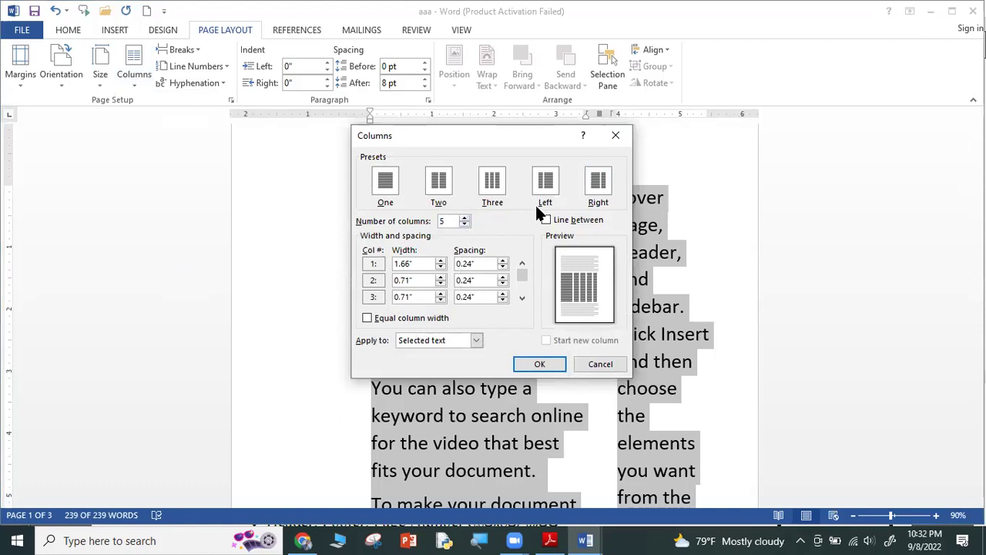
{"action": "left_click", "coordinate": [439, 180]}
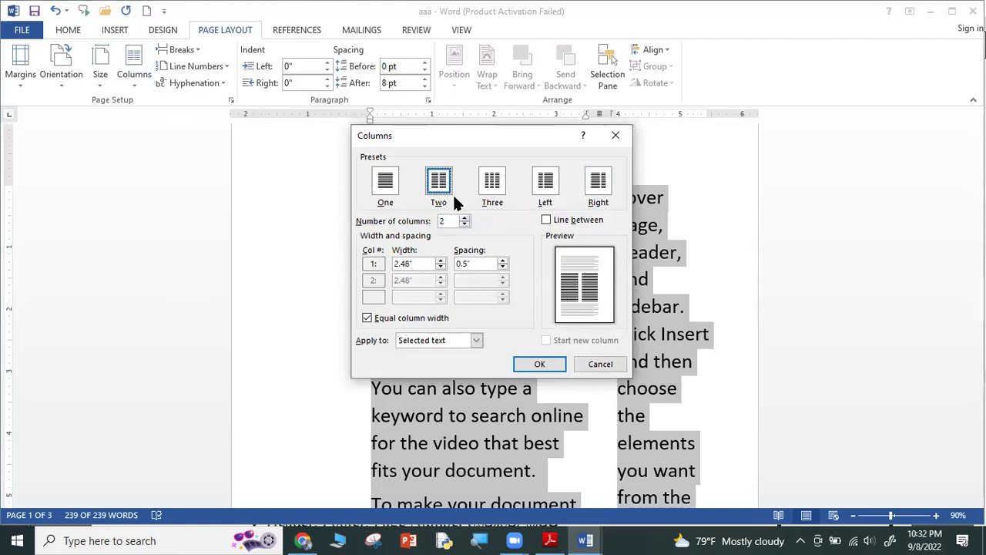
{"action": "left_click", "coordinate": [488, 188]}
{"action": "left_click", "coordinate": [465, 218]}
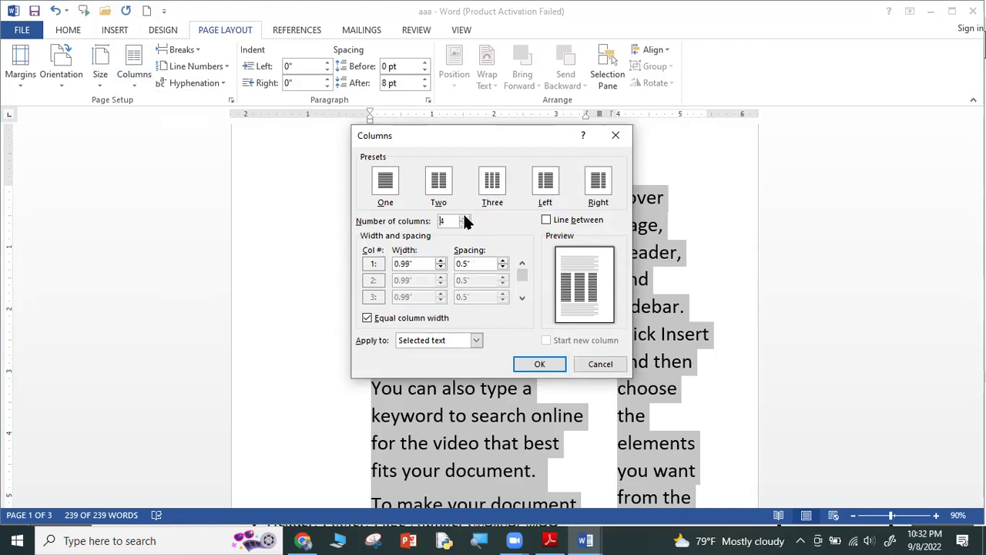
{"action": "left_click", "coordinate": [464, 218]}
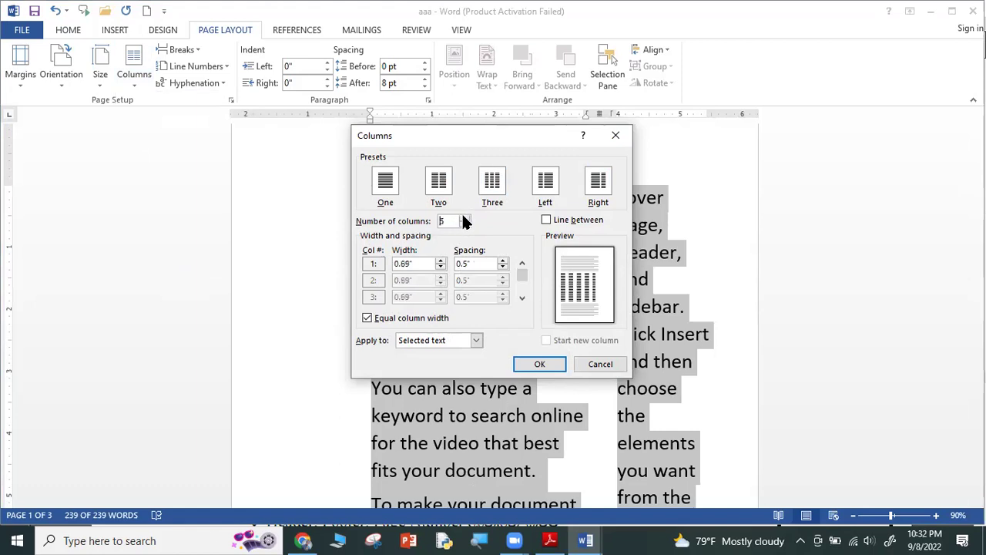
{"action": "left_click", "coordinate": [547, 221]}
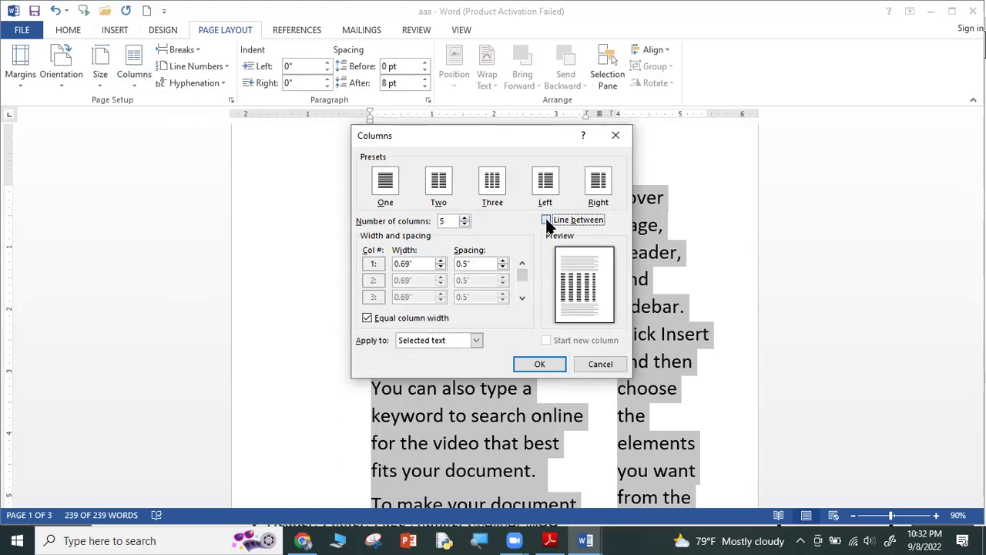
{"action": "left_click", "coordinate": [547, 221]}
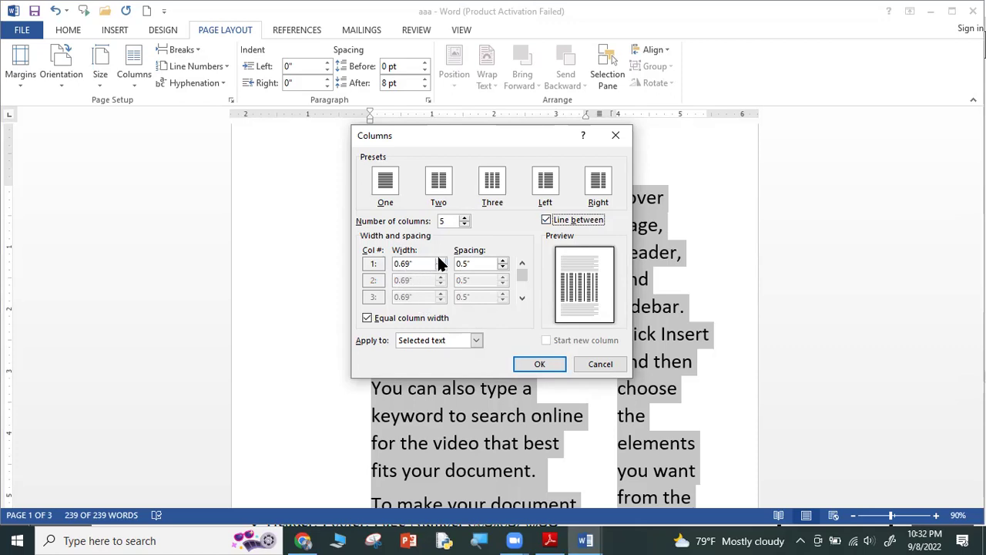
{"action": "left_click", "coordinate": [503, 264]}
{"action": "left_click", "coordinate": [502, 270]}
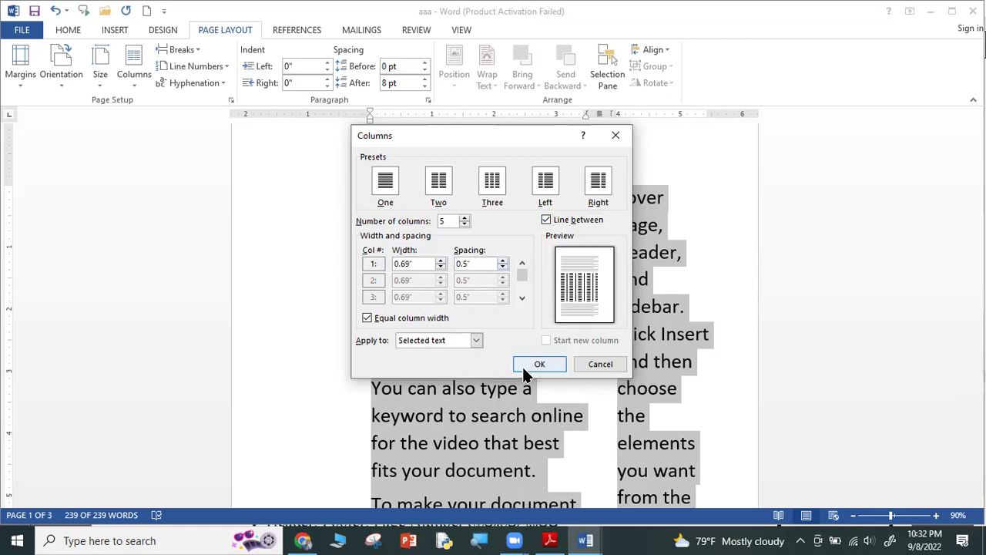
{"action": "left_click", "coordinate": [529, 362]}
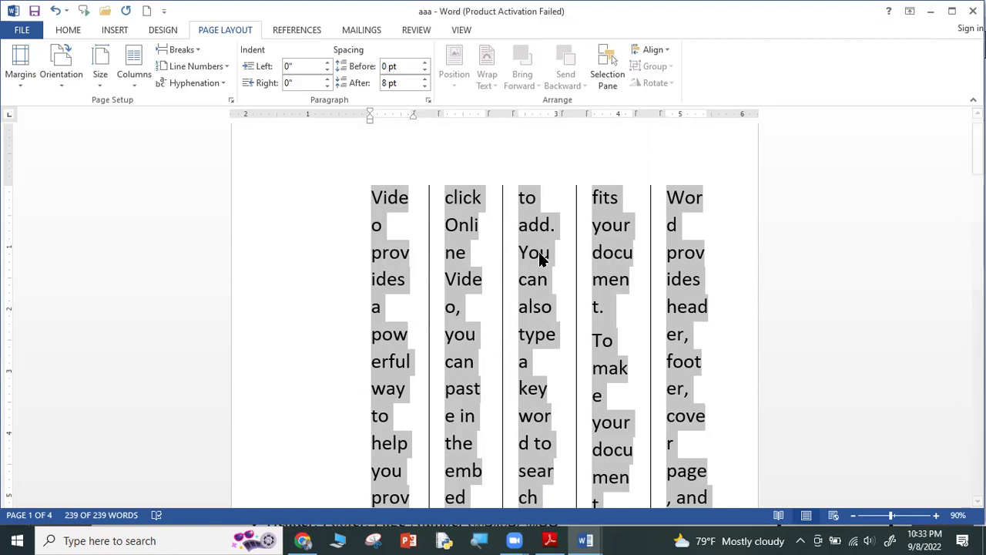
Step: Review the Practical 02–04 topics in the Ms word PDF, then return to Document3
{"action": "left_click", "coordinate": [550, 540]}
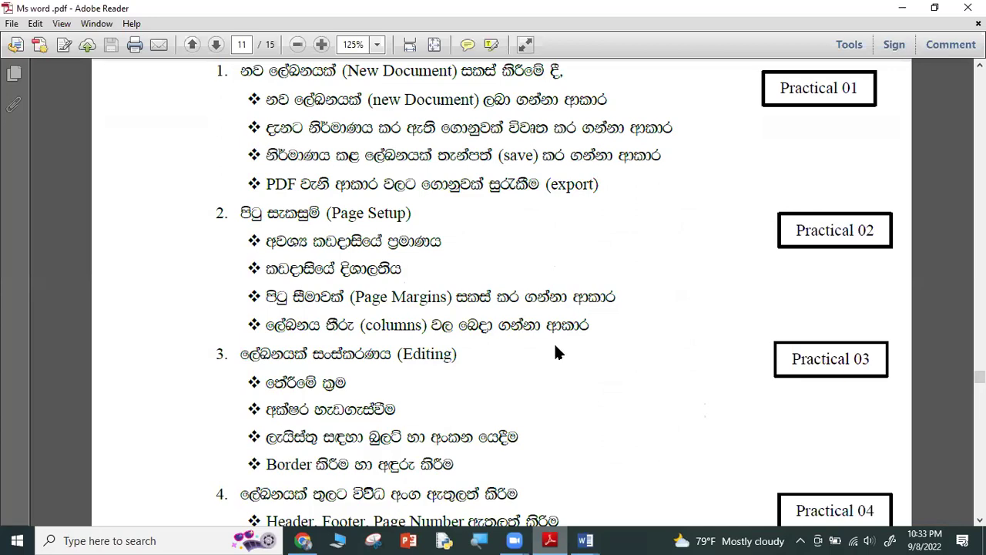
{"action": "scroll", "coordinate": [555, 346], "scroll_direction": "down", "scroll_amount": 2}
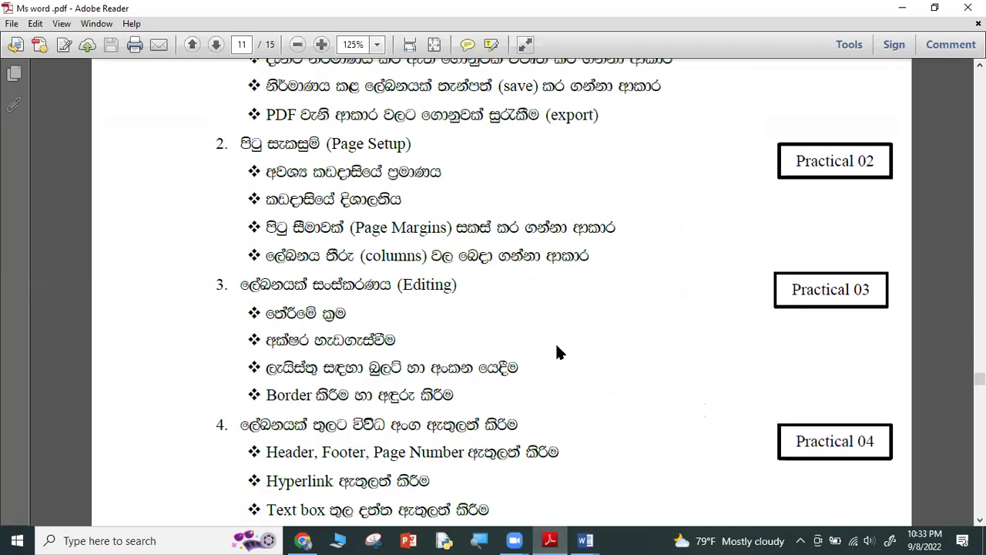
{"action": "scroll", "coordinate": [556, 345], "scroll_direction": "down", "scroll_amount": 2}
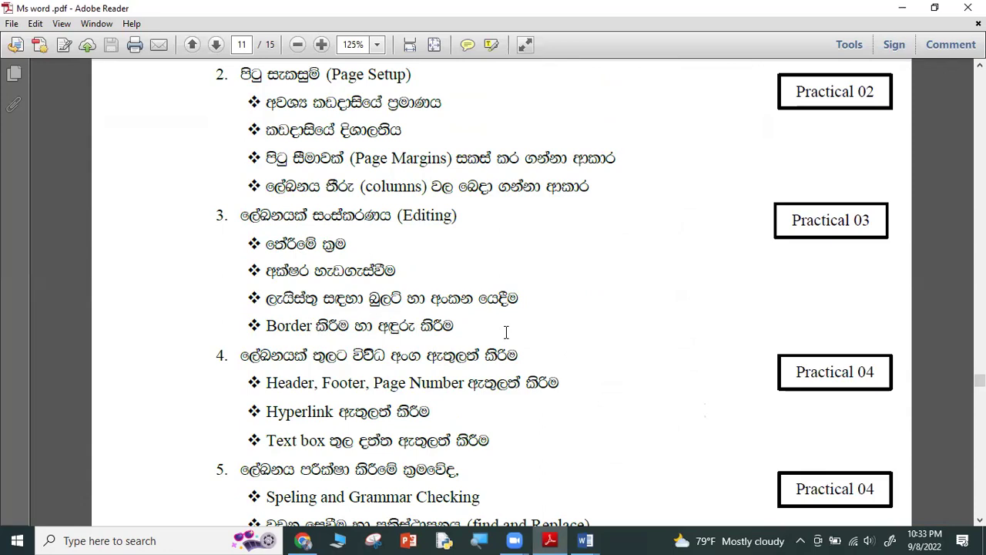
{"action": "scroll", "coordinate": [512, 336], "scroll_direction": "down", "scroll_amount": 1}
{"action": "scroll", "coordinate": [524, 343], "scroll_direction": "down", "scroll_amount": 2}
{"action": "scroll", "coordinate": [538, 349], "scroll_direction": "down", "scroll_amount": 2}
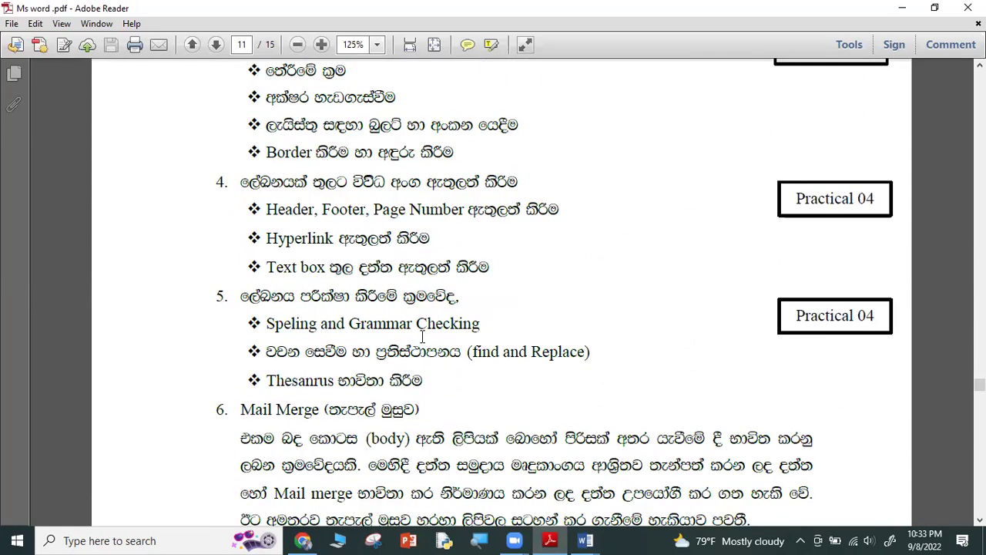
{"action": "scroll", "coordinate": [422, 337], "scroll_direction": "up", "scroll_amount": 4}
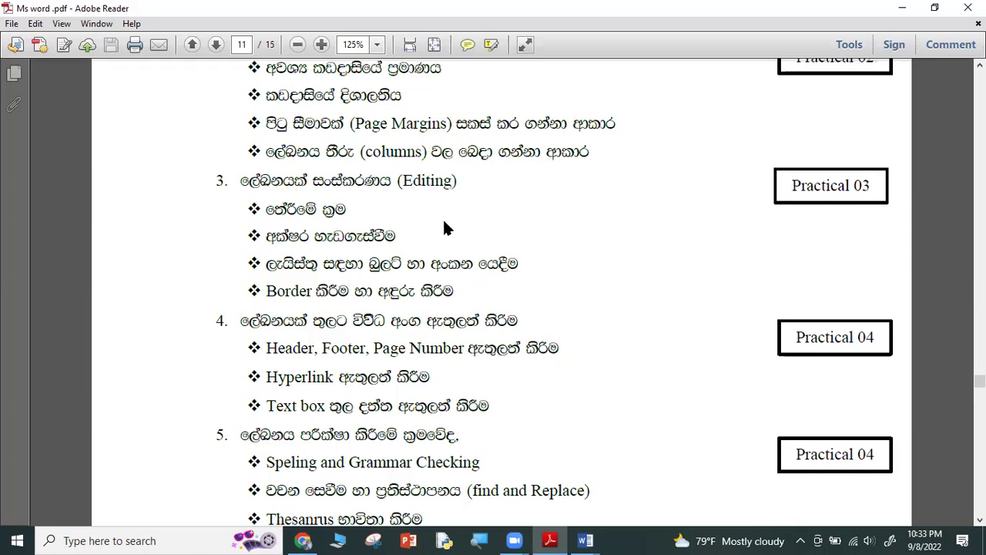
{"action": "mouse_move", "coordinate": [584, 539]}
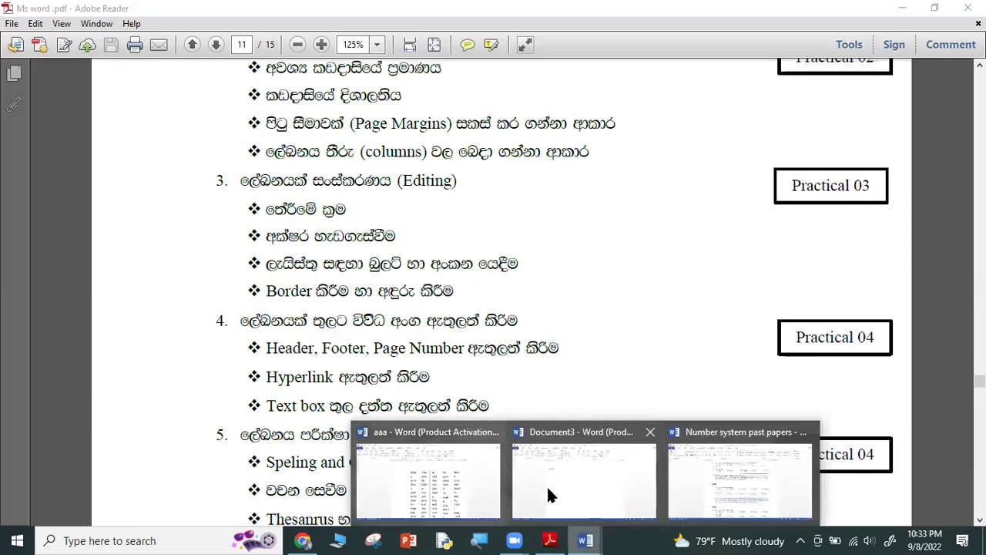
{"action": "left_click", "coordinate": [546, 485]}
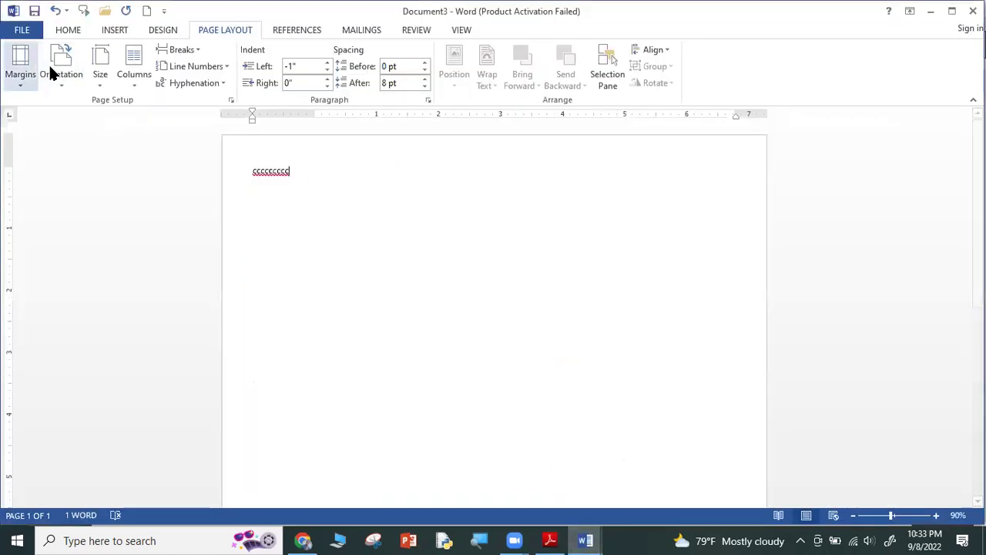
Step: Apply Normal page margins and set the text size to 22 point
{"action": "left_click", "coordinate": [23, 77]}
{"action": "left_click", "coordinate": [72, 161]}
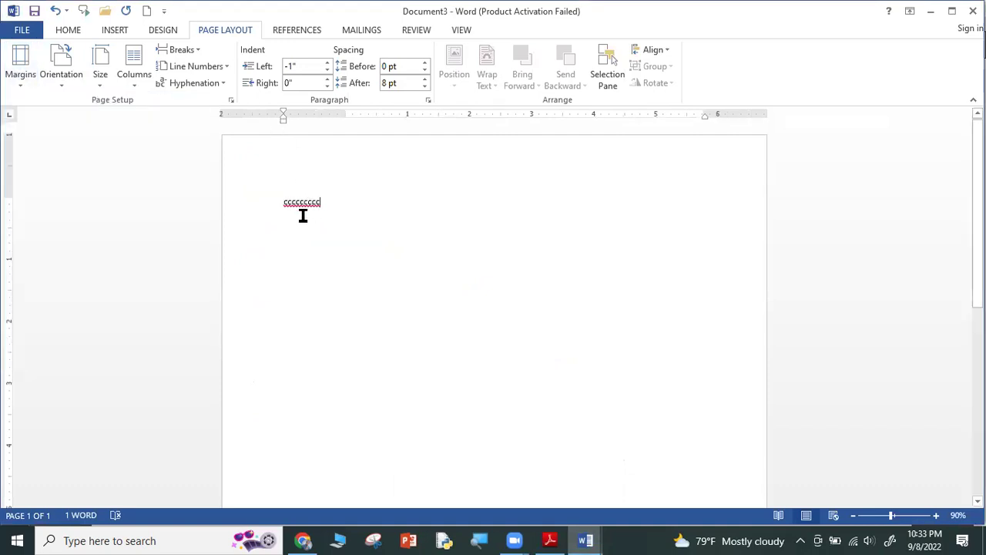
{"action": "left_click", "coordinate": [283, 201]}
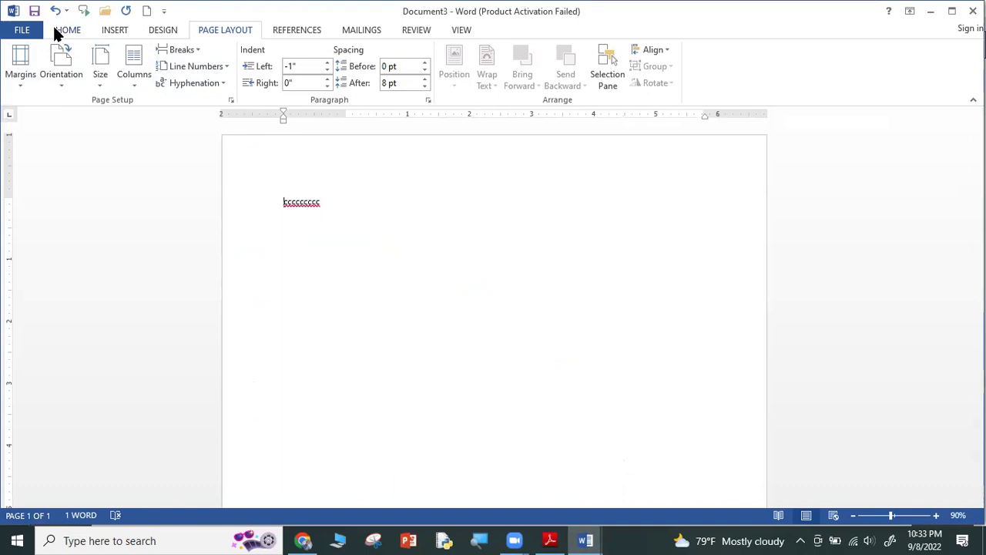
{"action": "left_click", "coordinate": [55, 33]}
{"action": "left_click", "coordinate": [211, 55]}
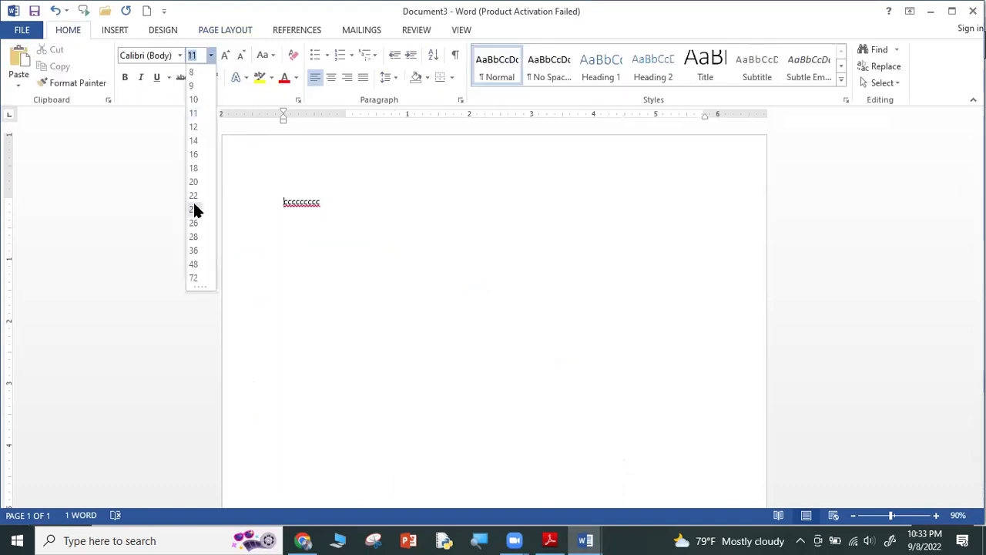
{"action": "left_click", "coordinate": [192, 195]}
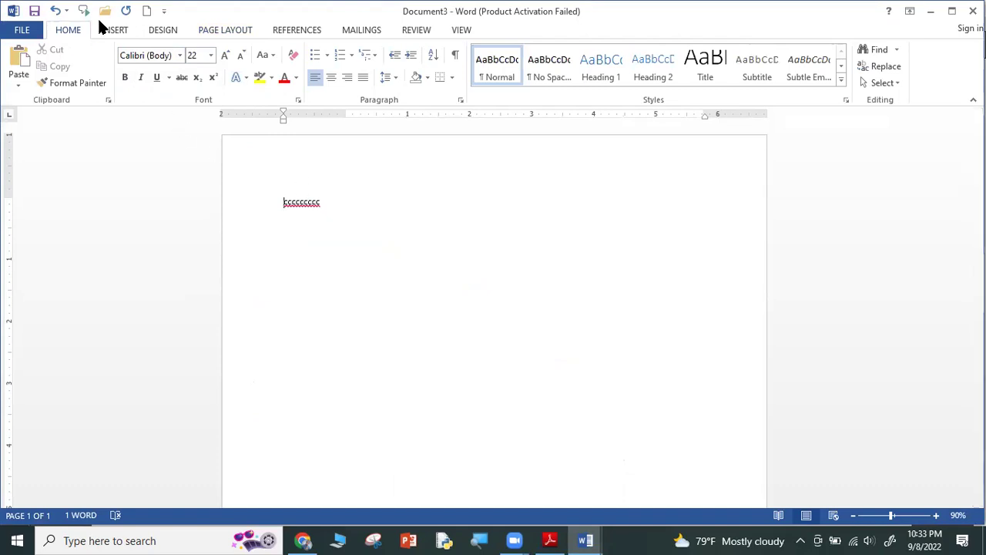
Step: Glance at the PDF outline and bring Document3 back in front
{"action": "left_click", "coordinate": [556, 538]}
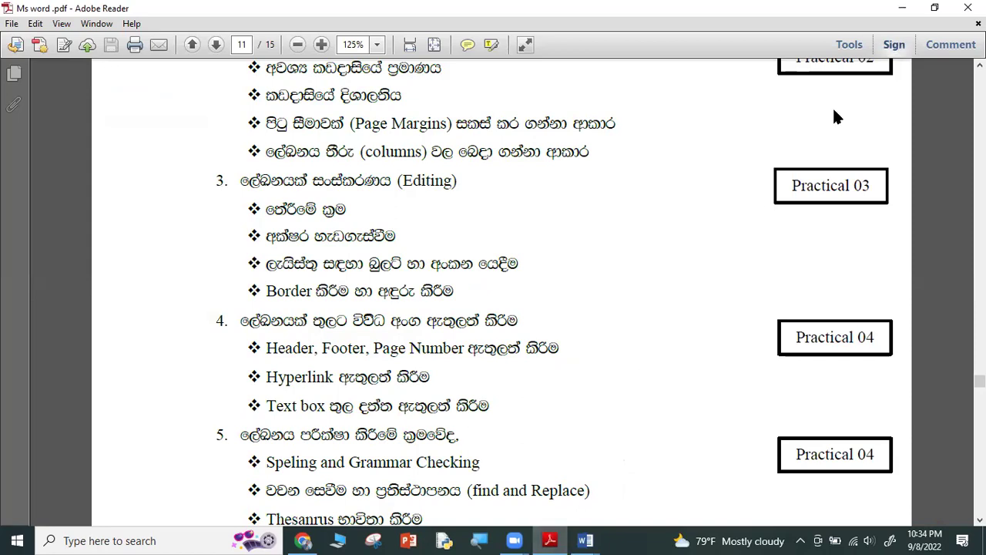
{"action": "left_click", "coordinate": [586, 539]}
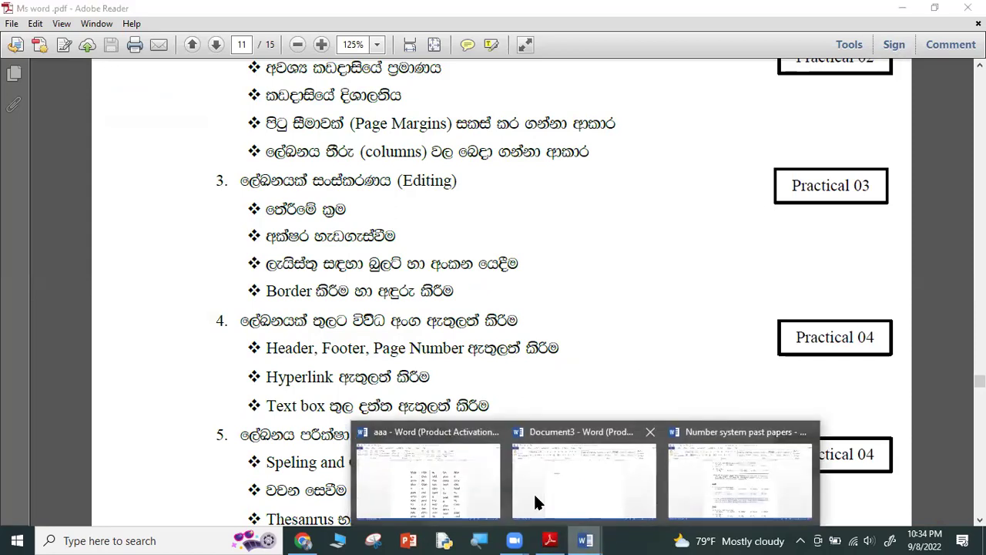
{"action": "left_click", "coordinate": [539, 493]}
Step: Replace the placeholder c's with =rand() sample paragraphs
{"action": "double_click", "coordinate": [325, 199]}
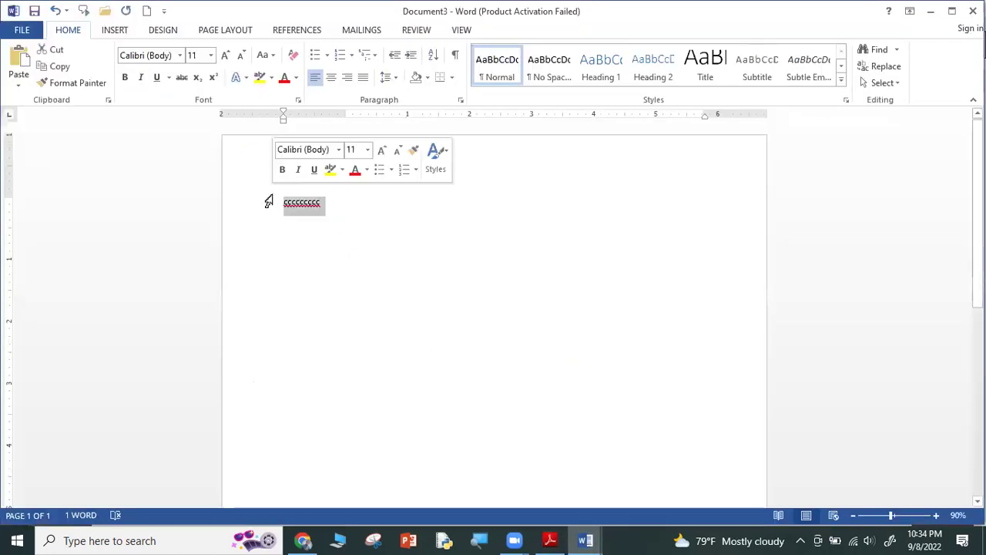
{"action": "key", "text": "BackSpace"}
{"action": "type", "text": "=rand"}
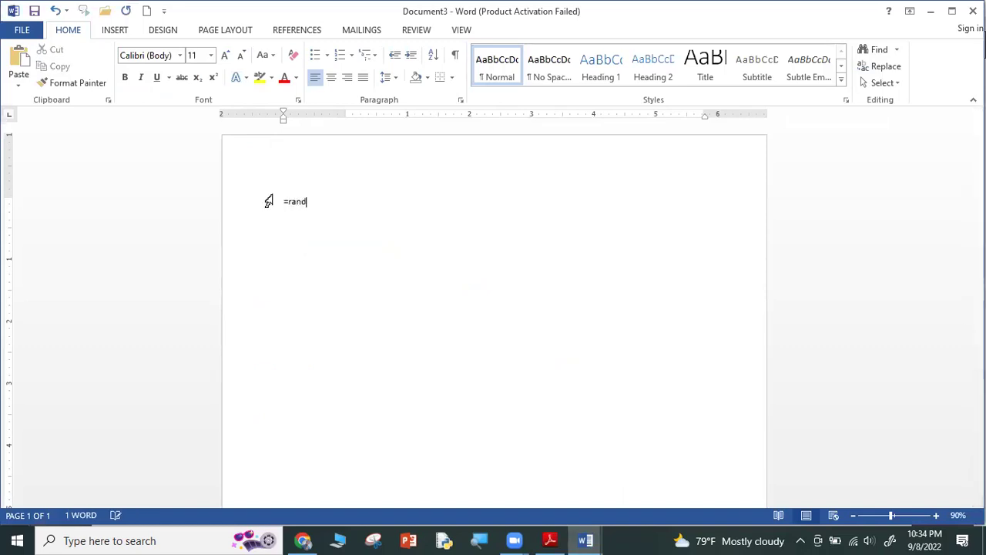
{"action": "type", "text": "()"}
{"action": "key", "text": "Return"}
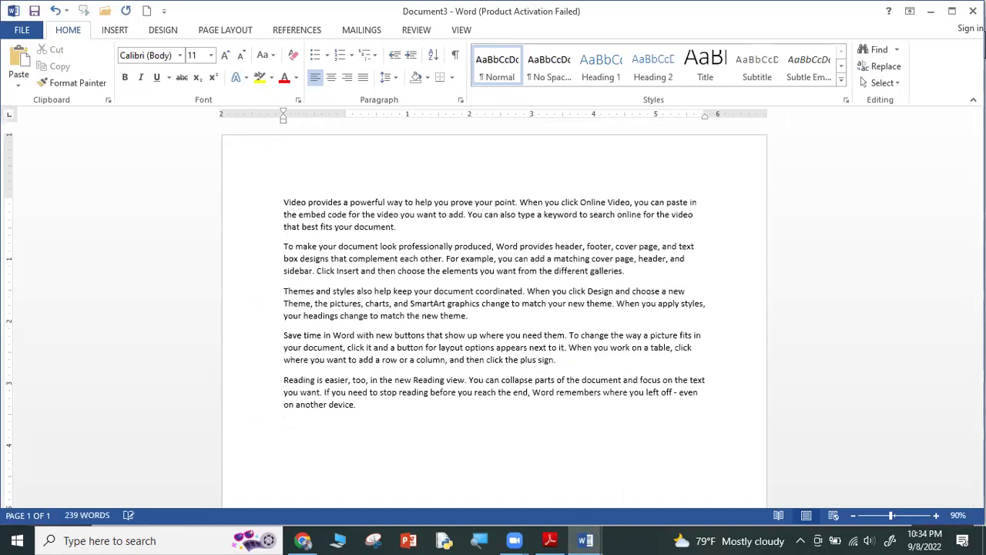
Step: Set all five sample paragraphs to 20-point font size
{"action": "left_click_drag", "start_coordinate": [367, 416], "coordinate": [220, 119]}
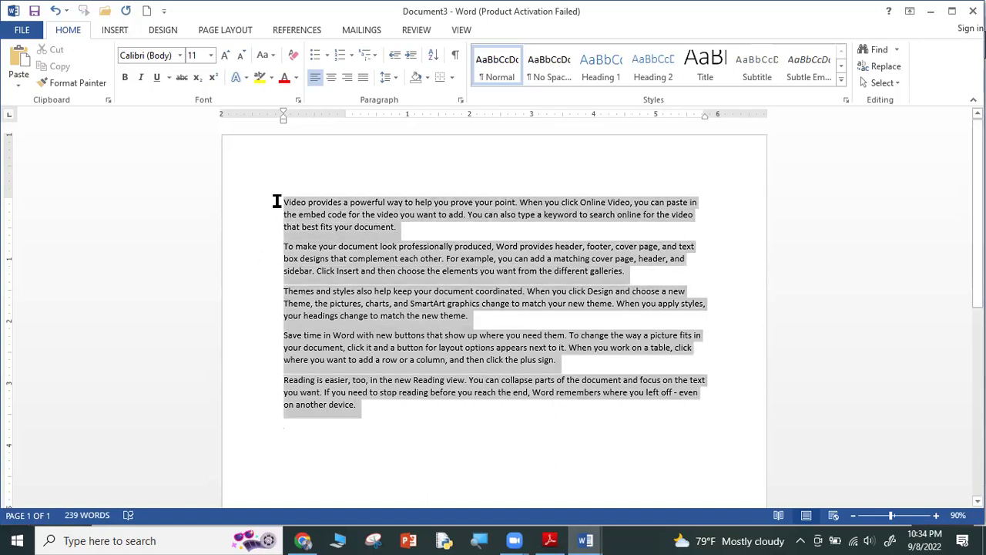
{"action": "key", "text": "ctrl+shift+period"}
{"action": "key", "text": "ctrl+shift+period"}
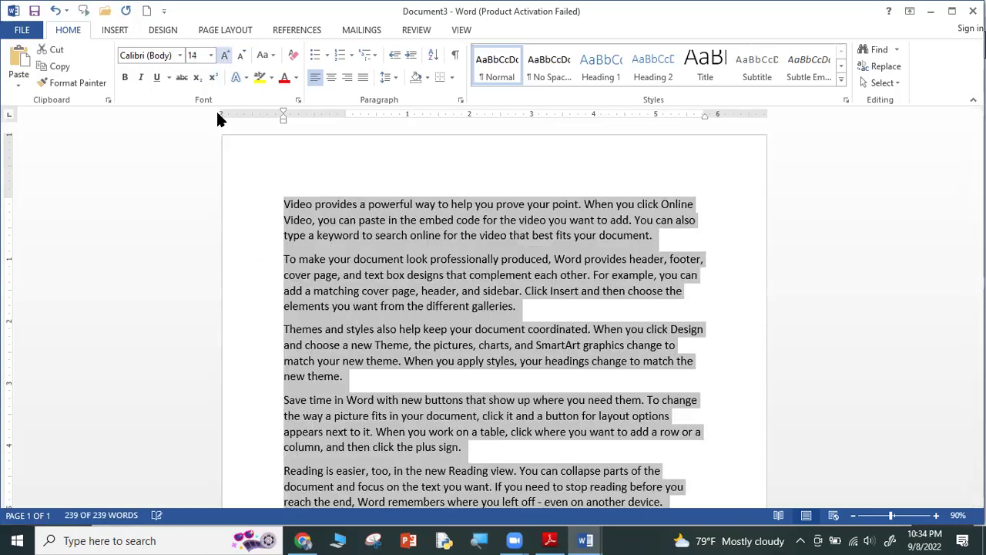
{"action": "key", "text": "ctrl+shift+period"}
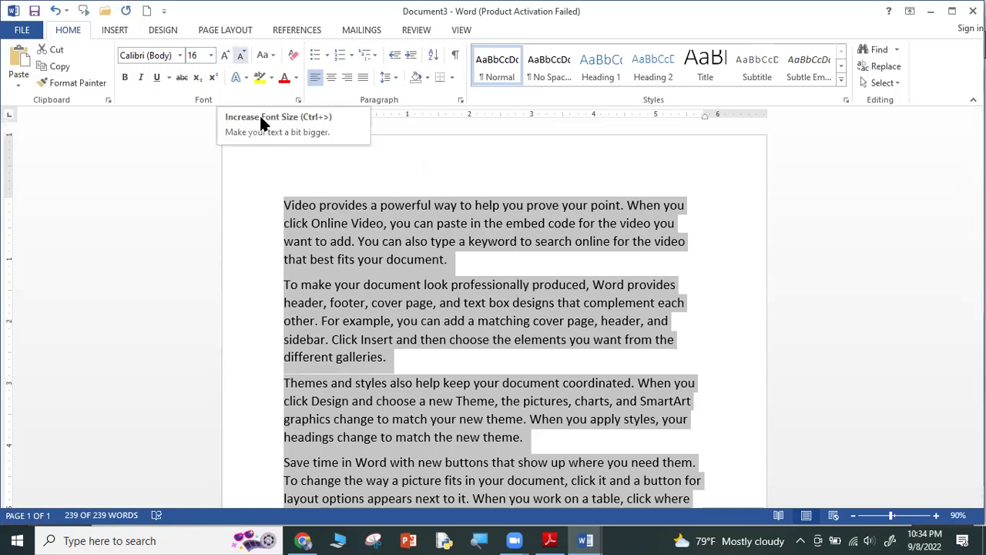
{"action": "key", "text": "ctrl+shift+comma"}
{"action": "key", "text": "ctrl+shift+comma"}
{"action": "left_click", "coordinate": [210, 56]}
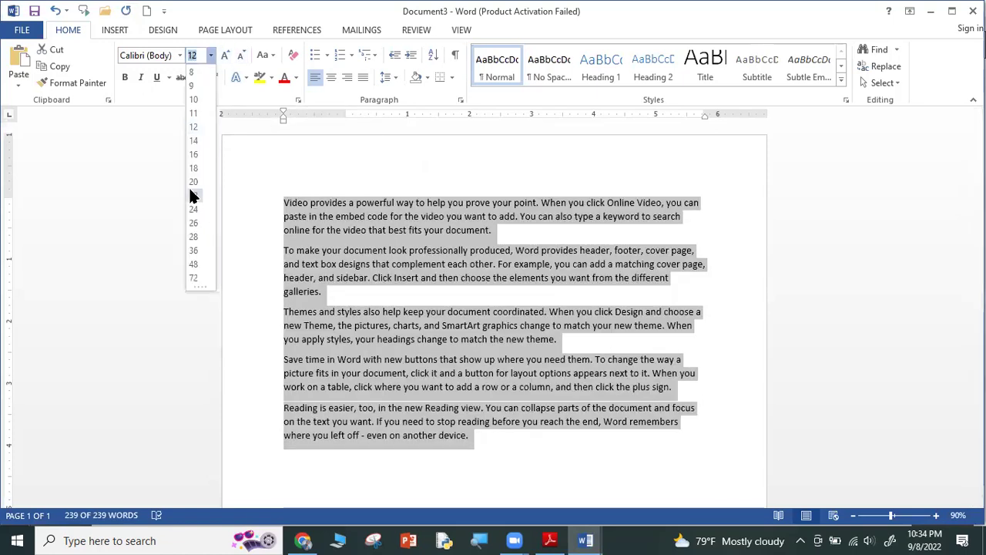
{"action": "left_click", "coordinate": [193, 183]}
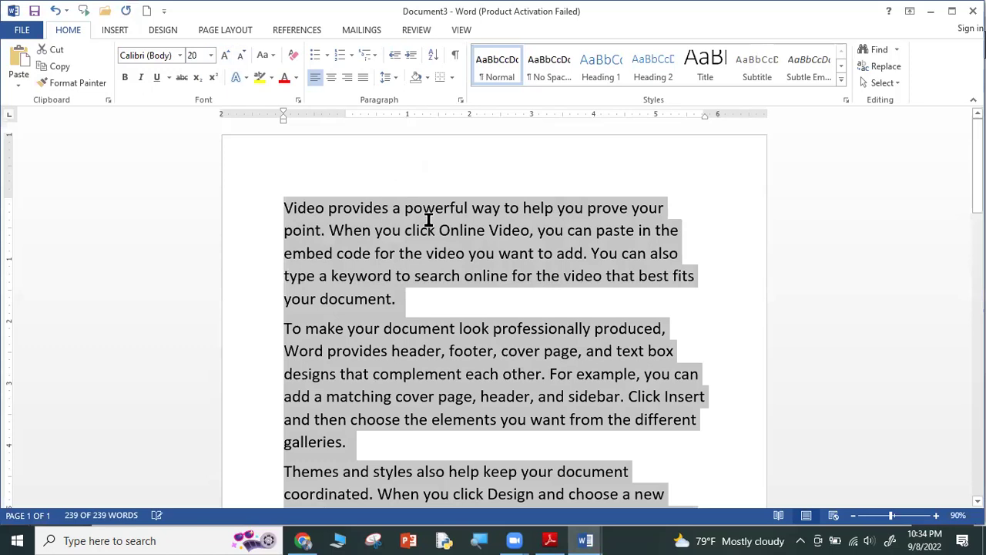
{"action": "left_click", "coordinate": [390, 207]}
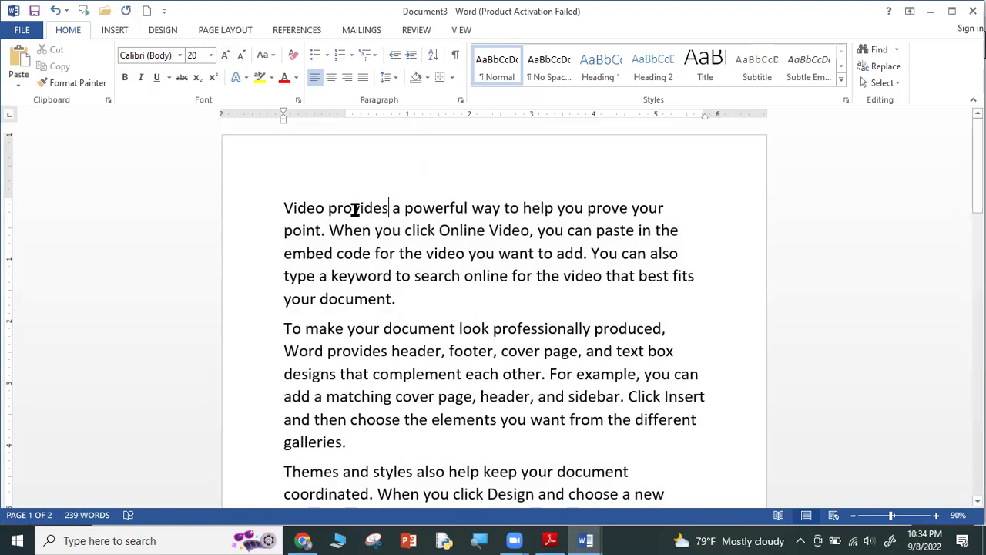
Step: Colour the word 'powerful' in the first paragraph red
{"action": "mouse_move", "coordinate": [388, 207]}
{"action": "left_mouse_down"}
{"action": "mouse_move", "coordinate": [328, 208]}
{"action": "mouse_move", "coordinate": [353, 237]}
{"action": "mouse_move", "coordinate": [514, 234]}
{"action": "left_mouse_up"}
{"action": "left_click", "coordinate": [426, 297]}
{"action": "double_click", "coordinate": [435, 206]}
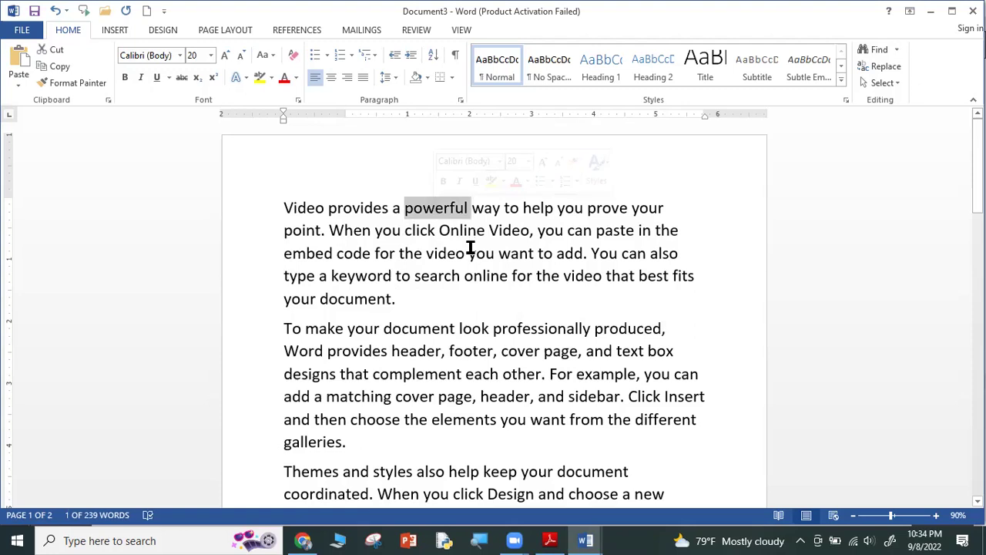
{"action": "left_click", "coordinate": [285, 77]}
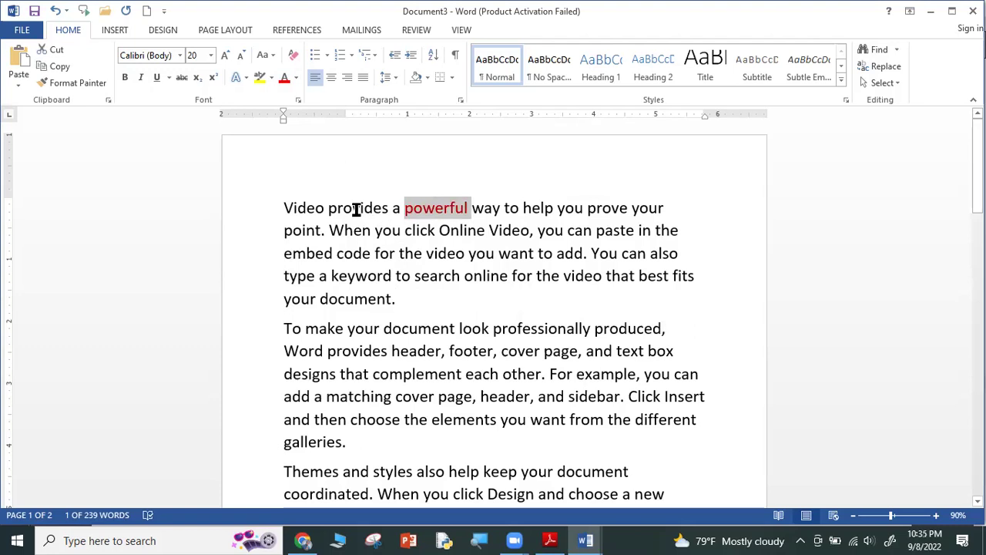
{"action": "triple_click", "coordinate": [355, 208]}
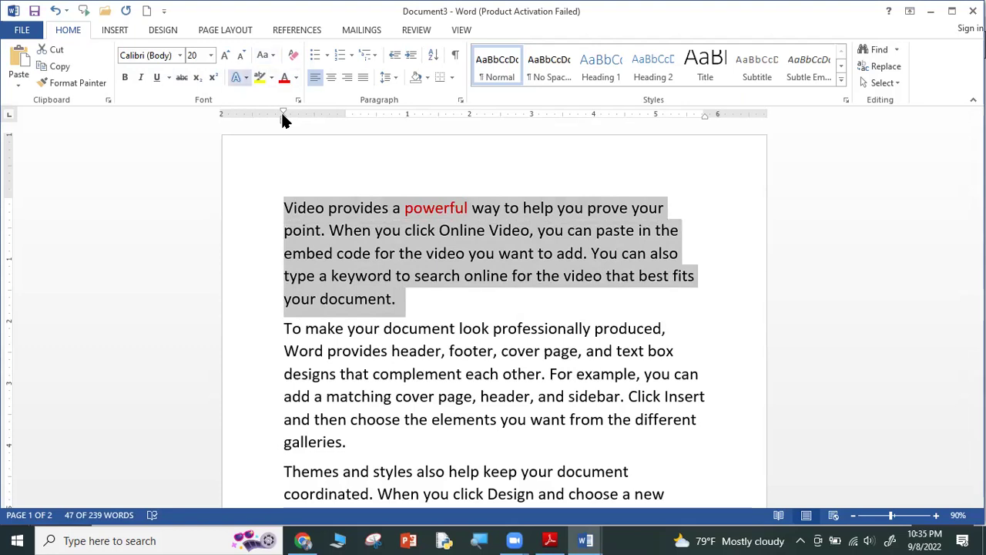
Step: Change the whole first paragraph to UPPERCASE
{"action": "key", "text": "Return"}
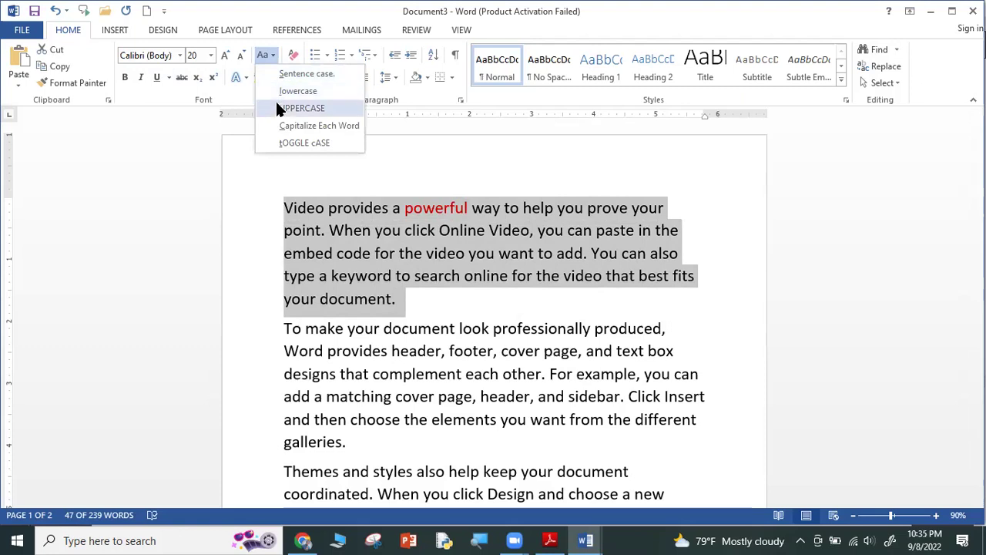
{"action": "left_click", "coordinate": [300, 107]}
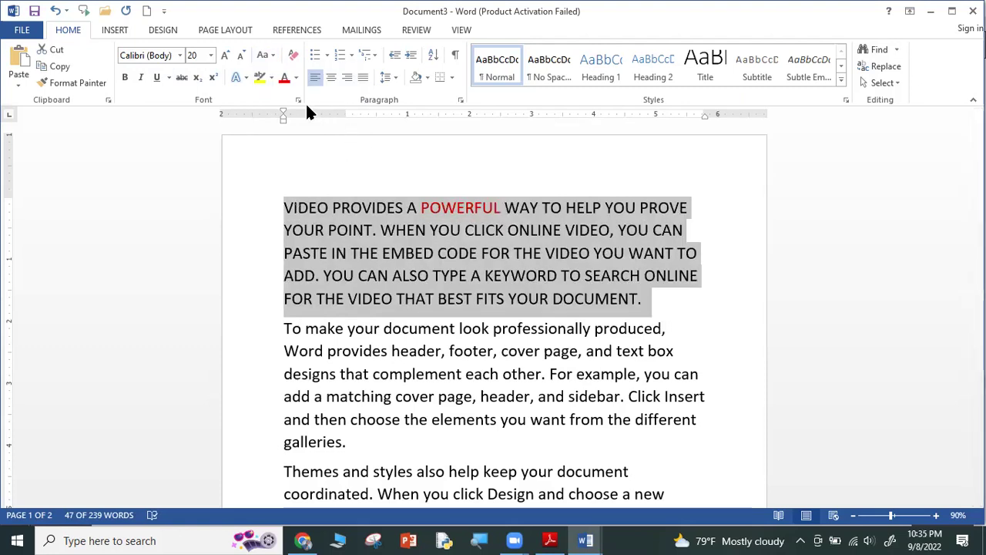
{"action": "left_click", "coordinate": [441, 207]}
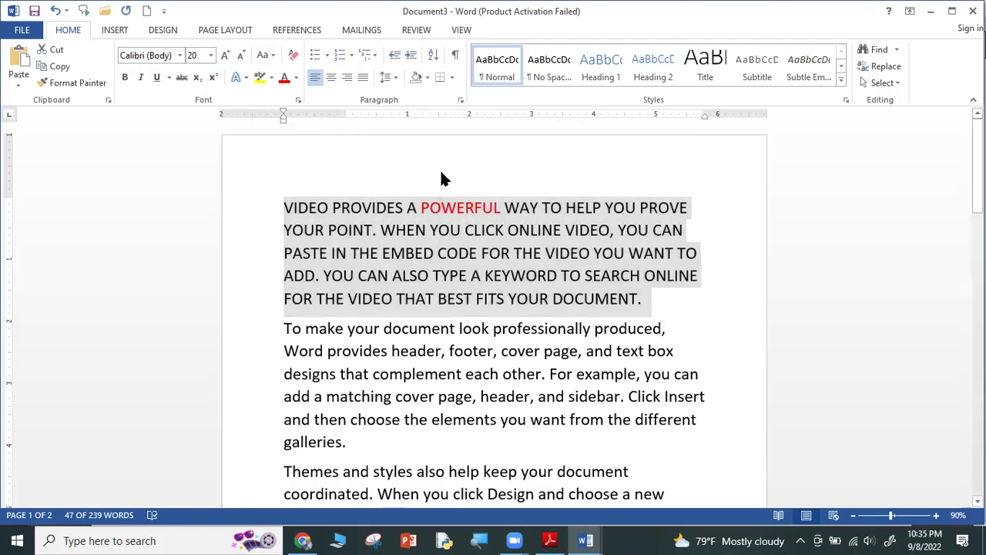
Step: Turn the span from WHEN through KEYWORD to lowercase
{"action": "left_click_drag", "start_coordinate": [379, 229], "coordinate": [515, 279]}
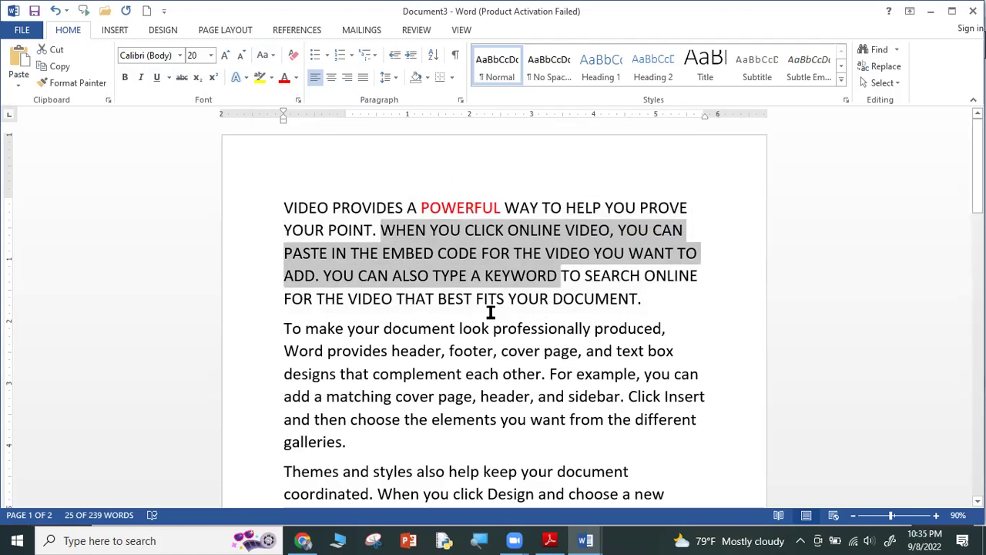
{"action": "left_click", "coordinate": [388, 174]}
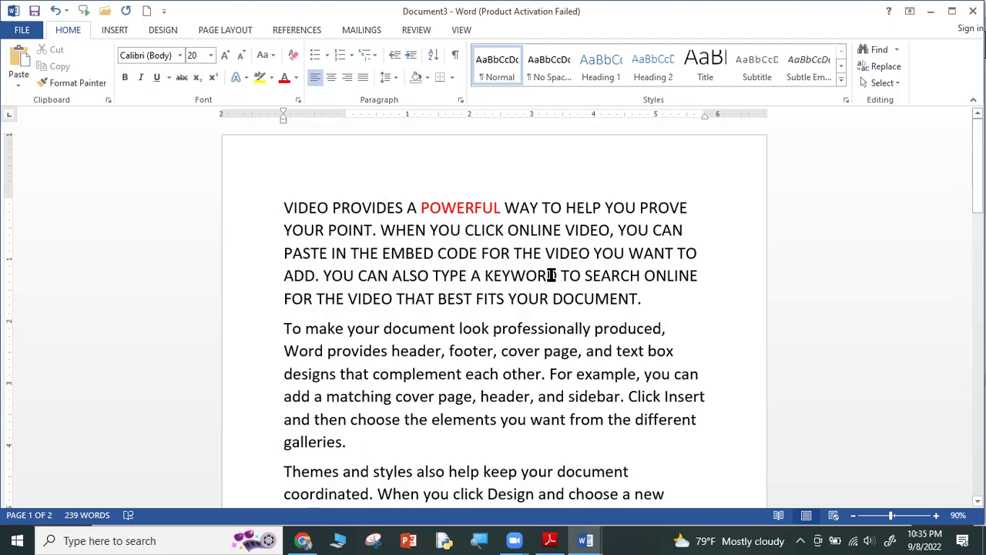
{"action": "left_click", "coordinate": [380, 230]}
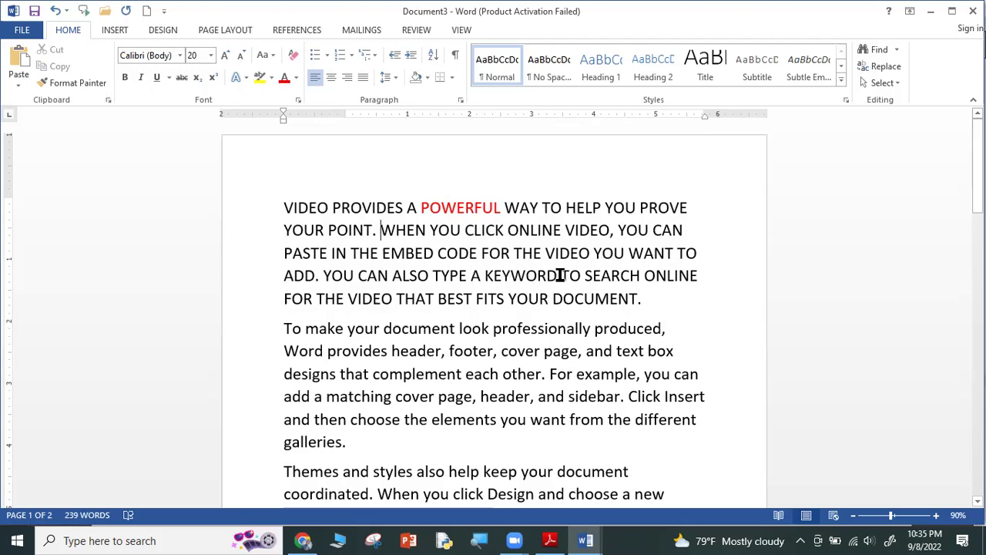
{"action": "left_click", "coordinate": [560, 275], "text": "shift"}
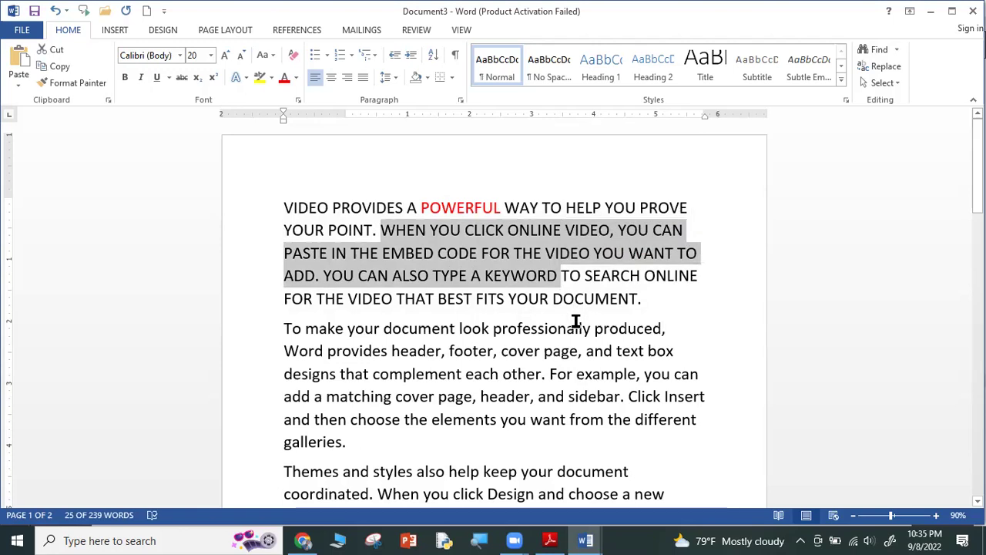
{"action": "left_click", "coordinate": [410, 177]}
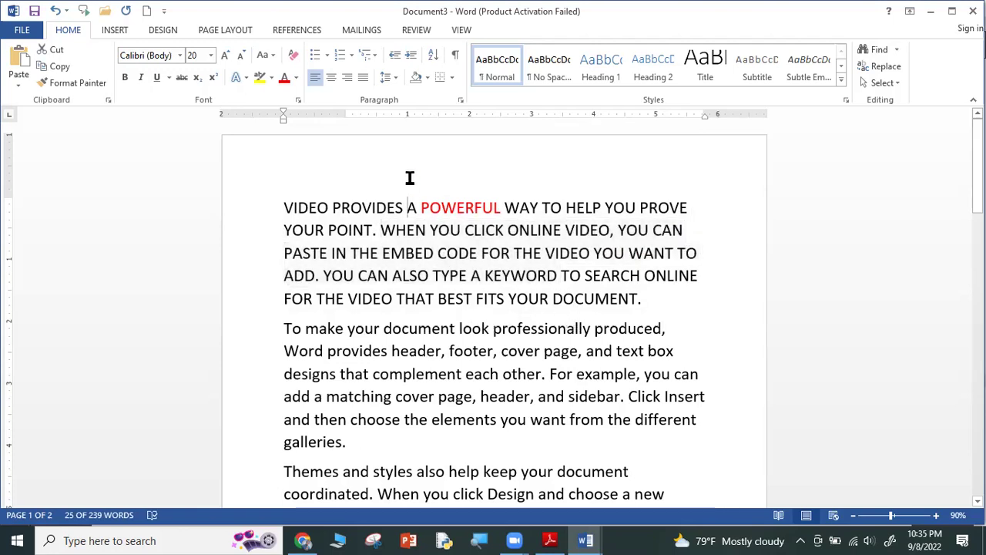
{"action": "left_click", "coordinate": [381, 230]}
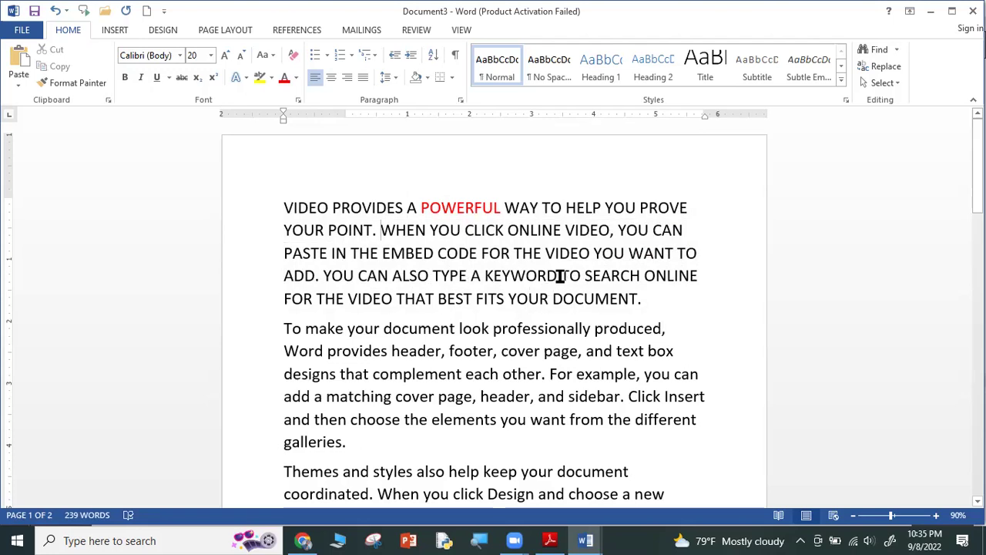
{"action": "left_click", "coordinate": [559, 275], "text": "shift"}
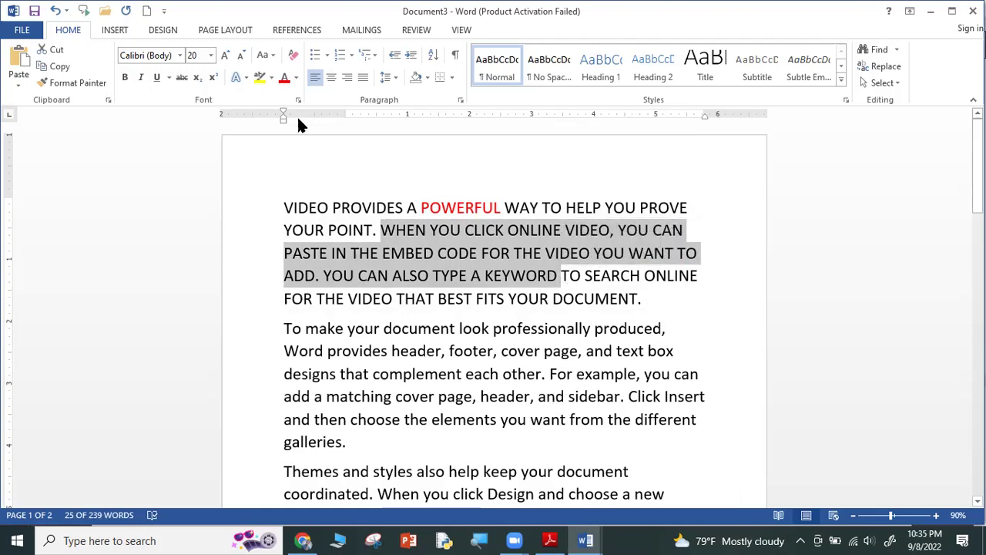
{"action": "key", "text": "alt+h"}
{"action": "key", "text": "7"}
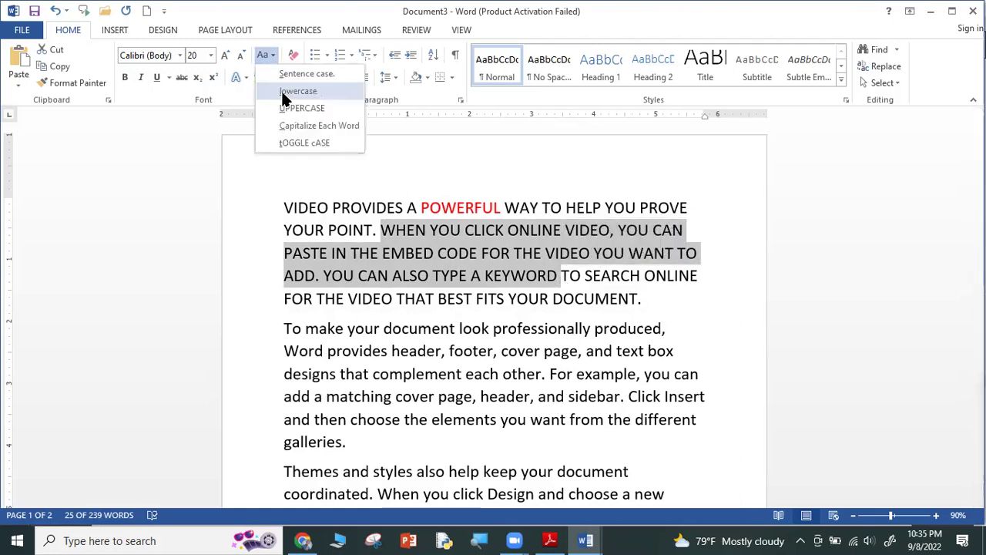
{"action": "left_click", "coordinate": [287, 91]}
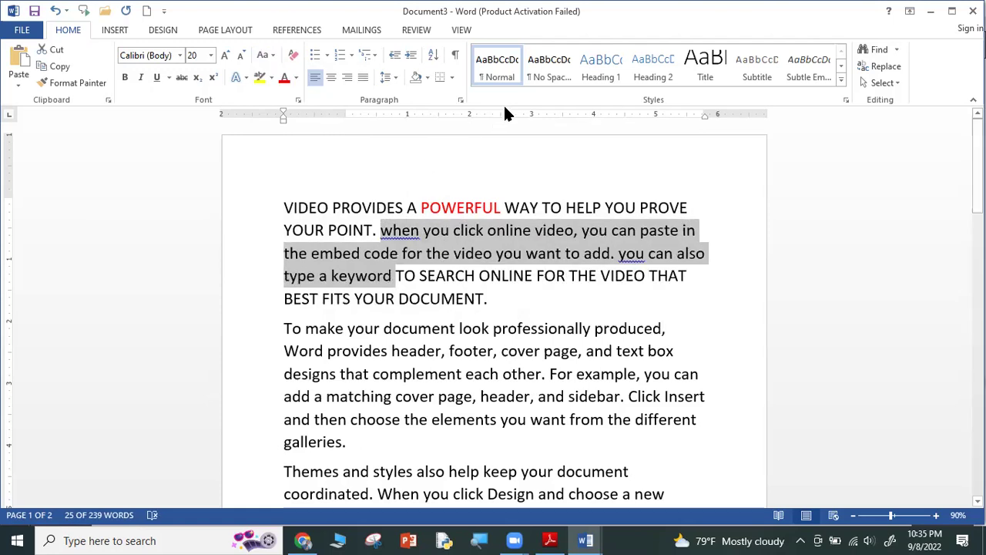
Step: Check the editing and header/footer topics in the Ms word PDF outline
{"action": "left_click", "coordinate": [551, 540]}
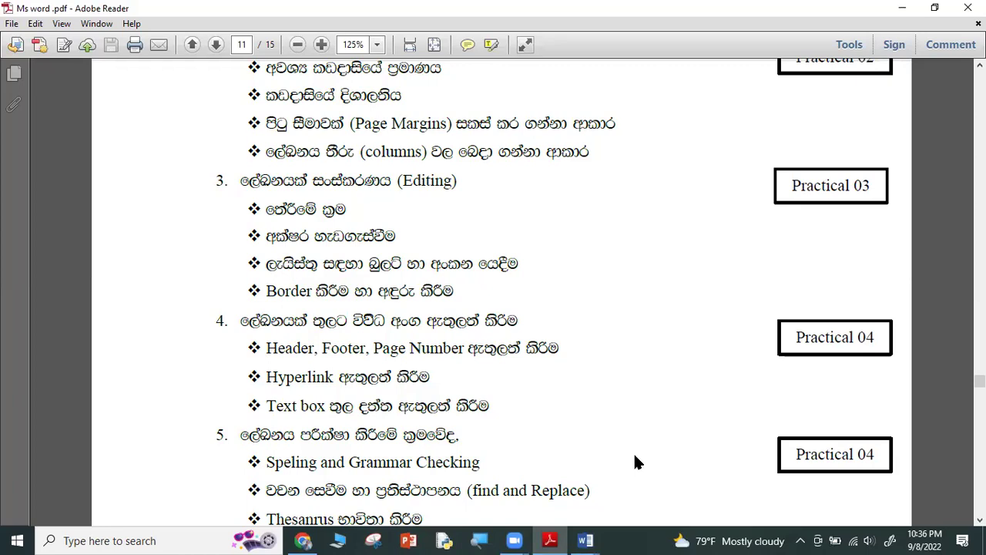
{"action": "left_click", "coordinate": [571, 527]}
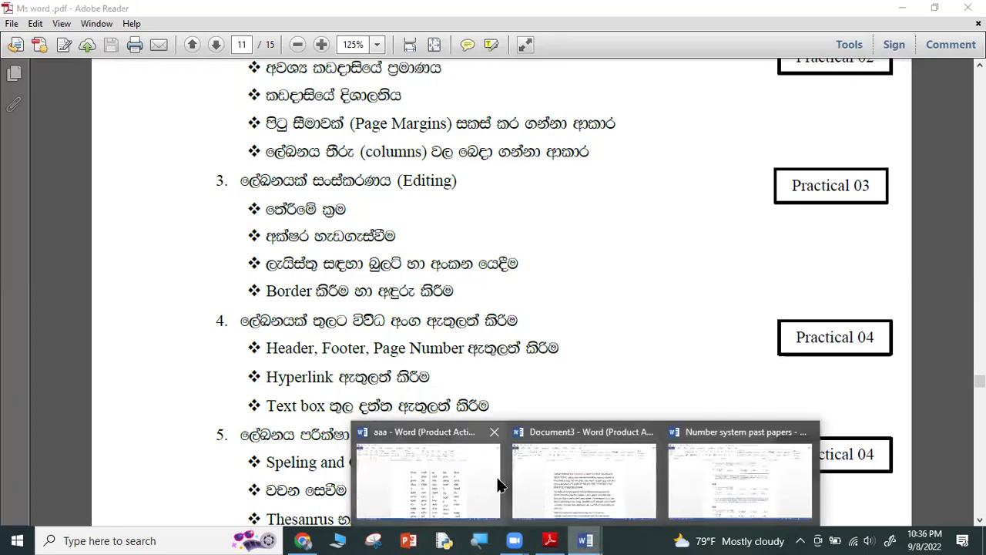
Step: In Document3, break to a new page after 'device.' and type Matara there
{"action": "left_click", "coordinate": [614, 471]}
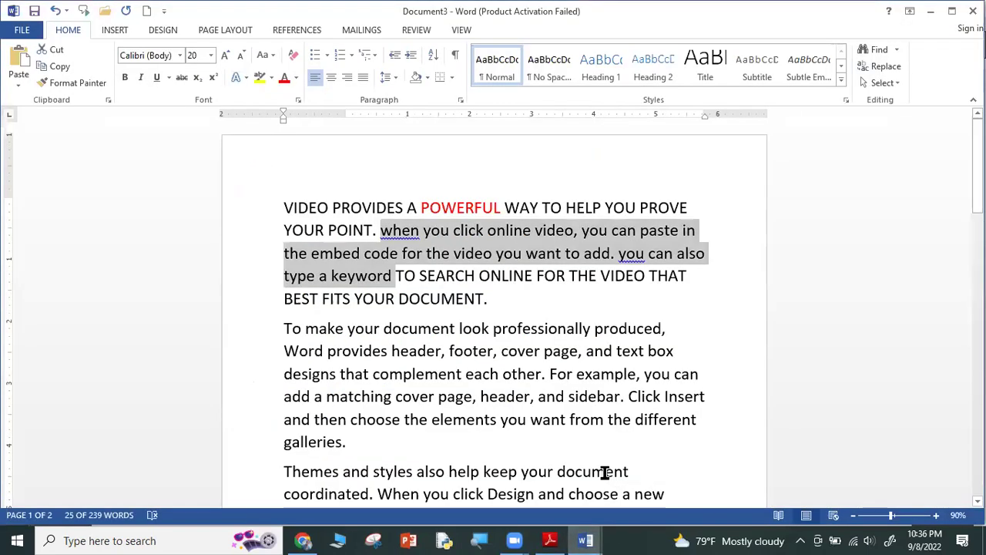
{"action": "scroll", "coordinate": [572, 433], "scroll_direction": "down", "scroll_amount": 2}
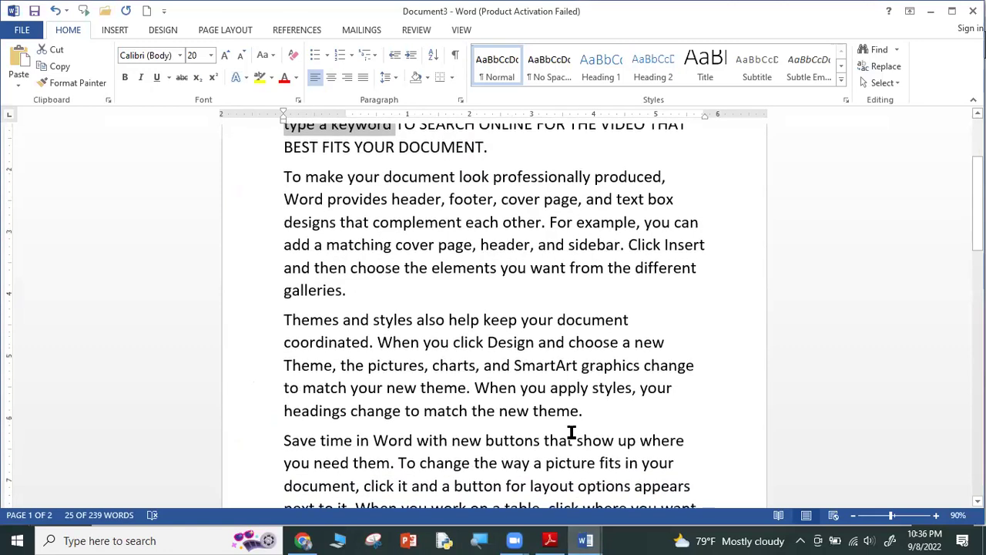
{"action": "scroll", "coordinate": [572, 433], "scroll_direction": "down", "scroll_amount": 1}
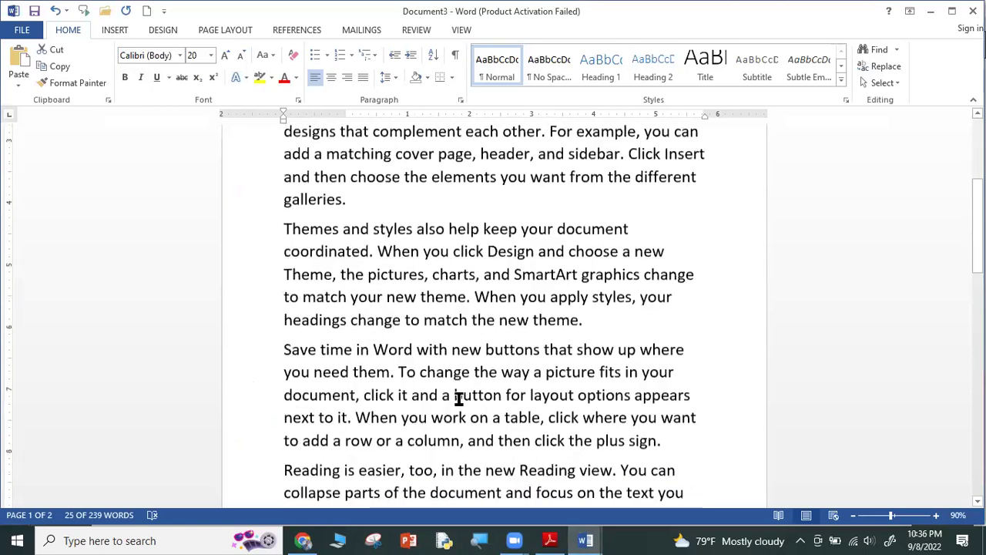
{"action": "scroll", "coordinate": [367, 287], "scroll_direction": "down", "scroll_amount": 5}
{"action": "left_click", "coordinate": [365, 145]}
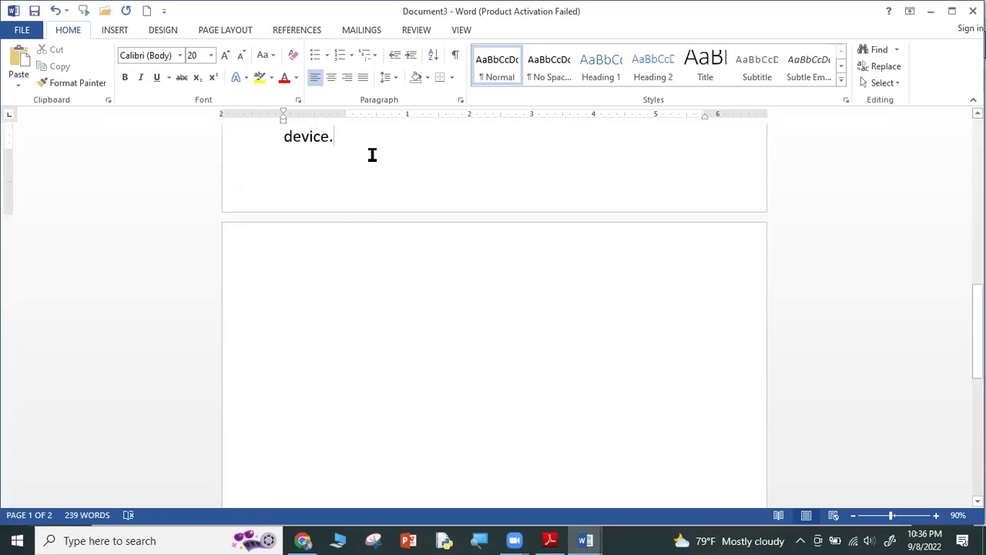
{"action": "key", "text": "Return"}
{"action": "type", "text": "atara"}
{"action": "key", "text": "Return"}
Step: Add Galle, Colombo and Tangalle, then number the towns with i., ii., iii. numerals
{"action": "type", "text": "galle"}
{"action": "key", "text": "Return"}
{"action": "type", "text": "colombo"}
{"action": "key", "text": "Return"}
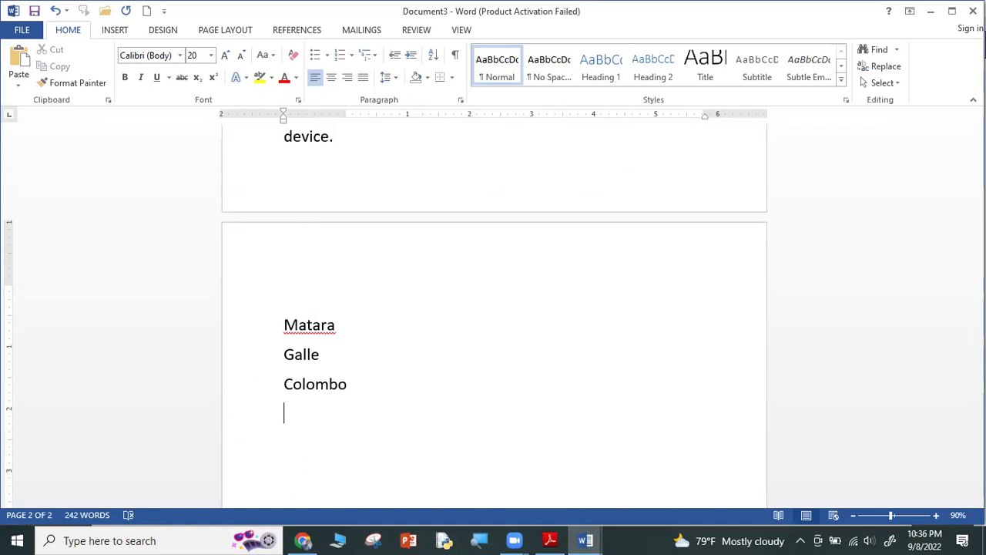
{"action": "type", "text": "tangalle"}
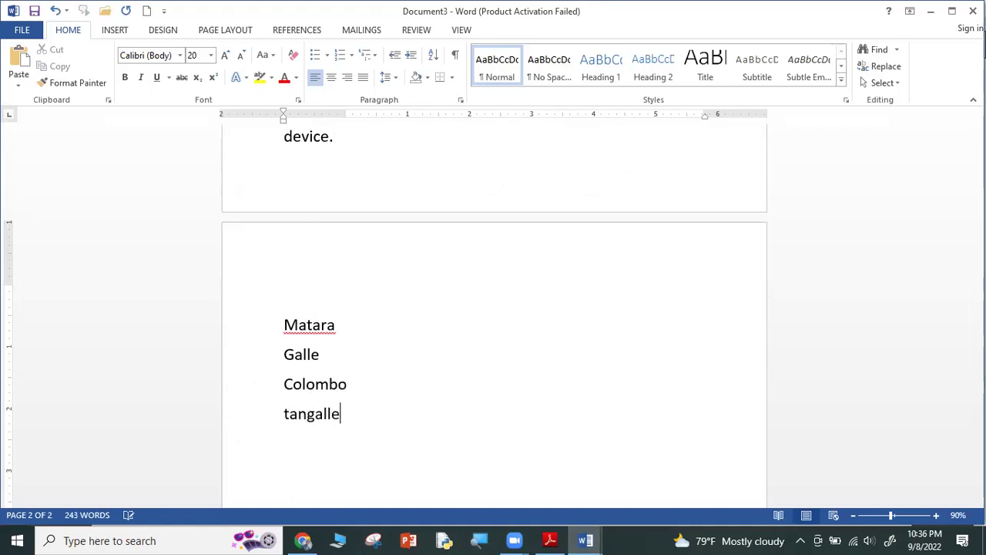
{"action": "key", "text": "Up"}
{"action": "key", "text": "Up"}
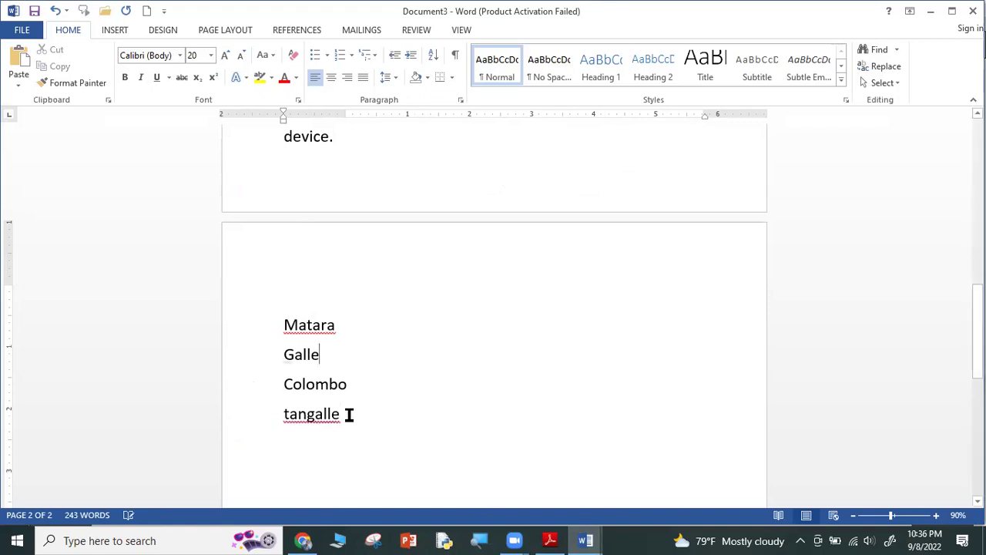
{"action": "left_click_drag", "start_coordinate": [351, 420], "coordinate": [271, 328]}
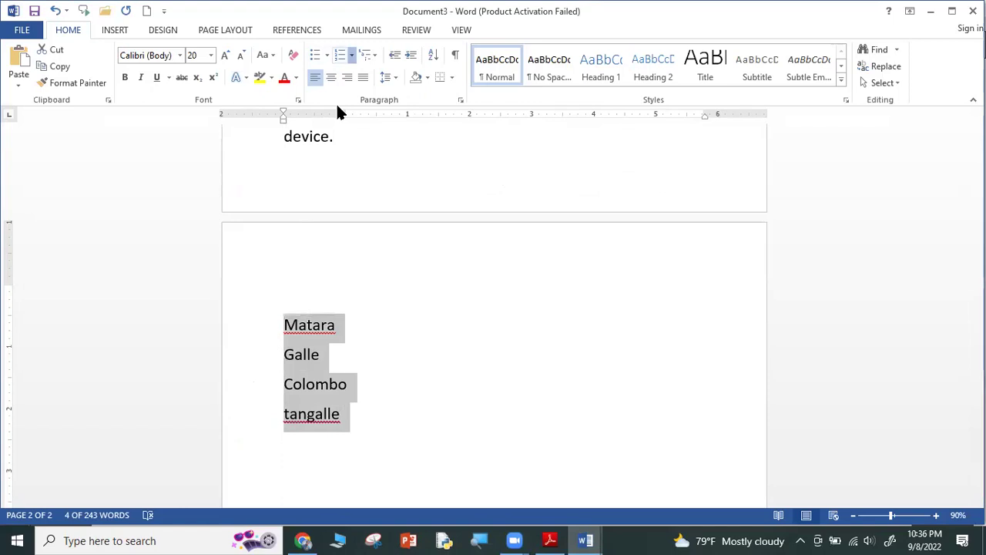
{"action": "left_click", "coordinate": [352, 55]}
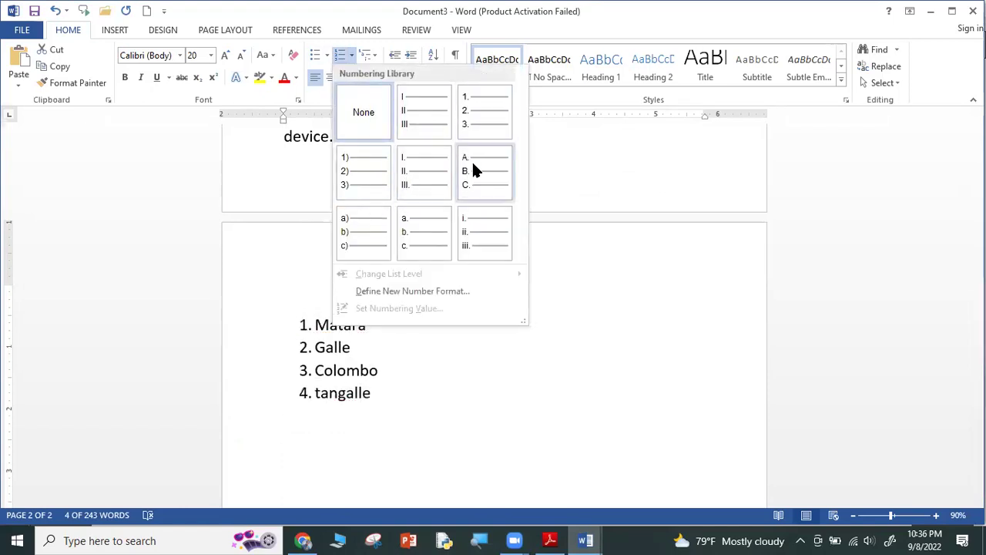
{"action": "left_click", "coordinate": [463, 237]}
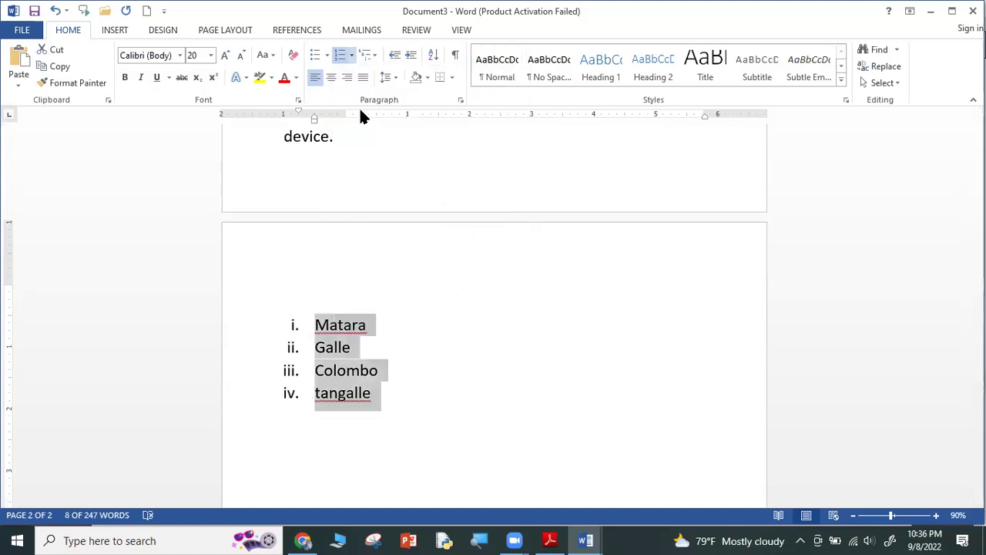
Step: Add Akuressa as item v. and end the numbered list
{"action": "left_click", "coordinate": [385, 395]}
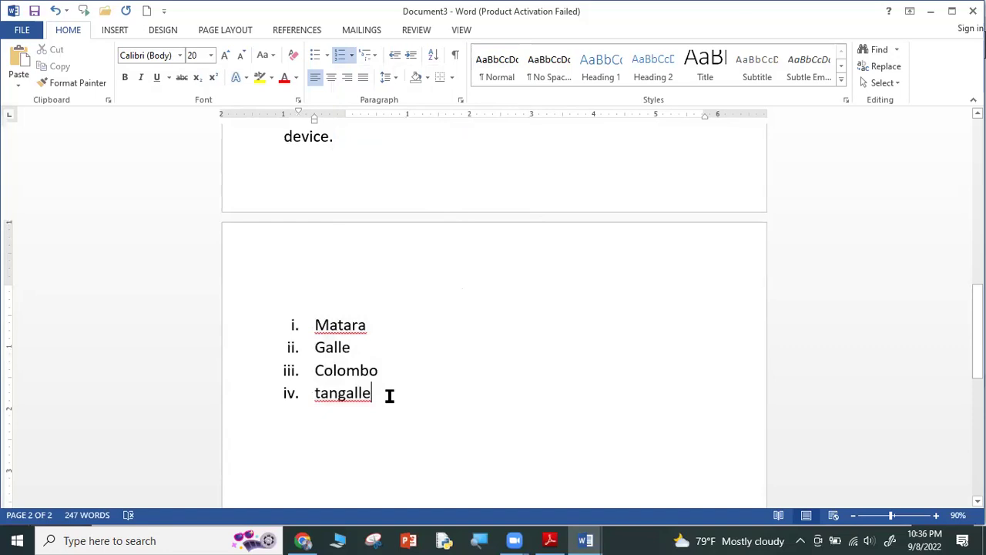
{"action": "key", "text": "Return"}
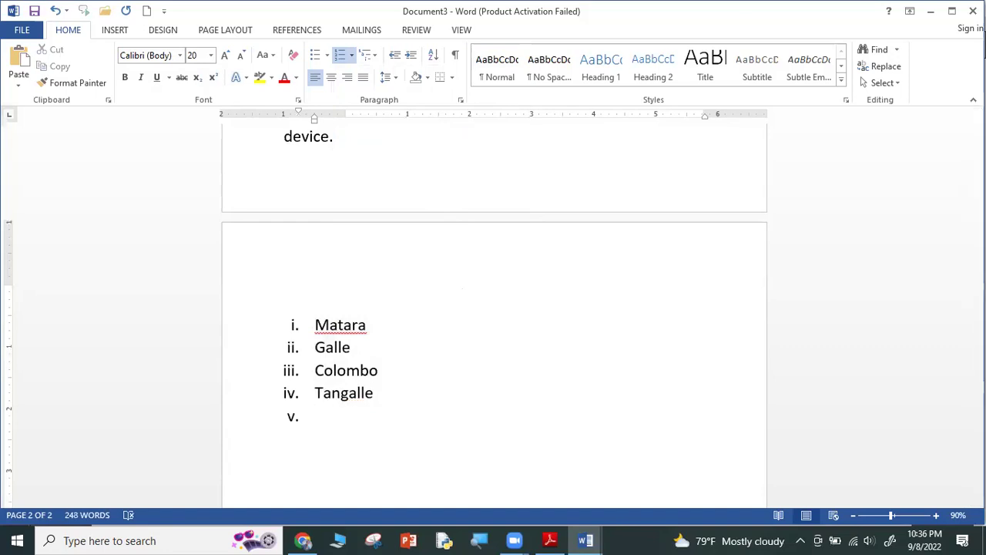
{"action": "type", "text": "akuressa"}
{"action": "key", "text": "Return"}
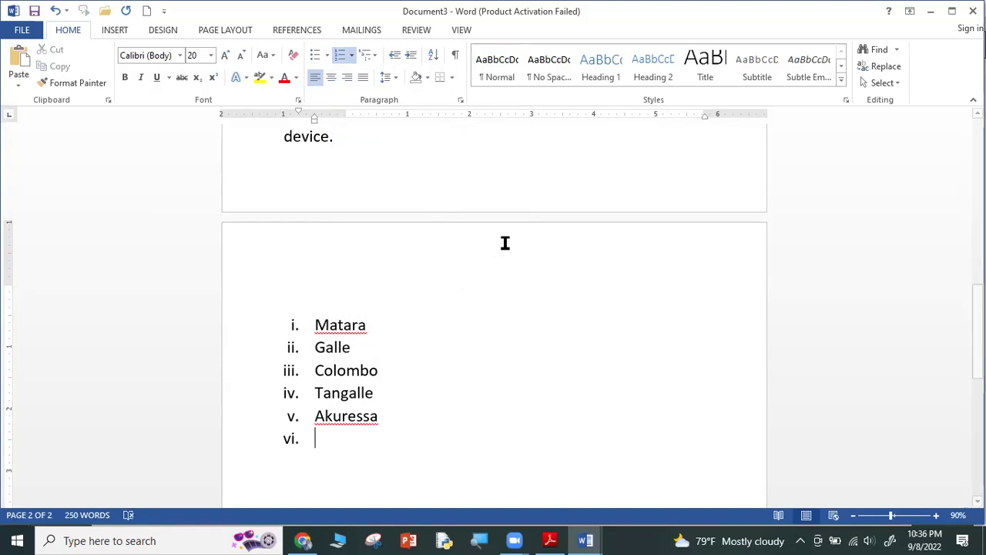
{"action": "key", "text": "Return"}
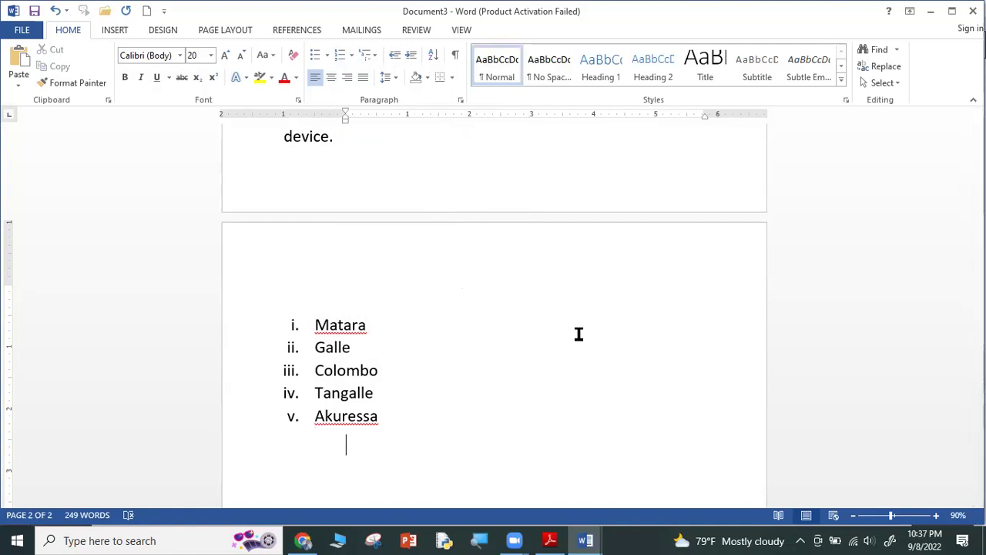
Step: Replace the Roman numerals with a custom Wingdings yin-yang bullet (character 91)
{"action": "left_click_drag", "start_coordinate": [379, 429], "coordinate": [297, 321]}
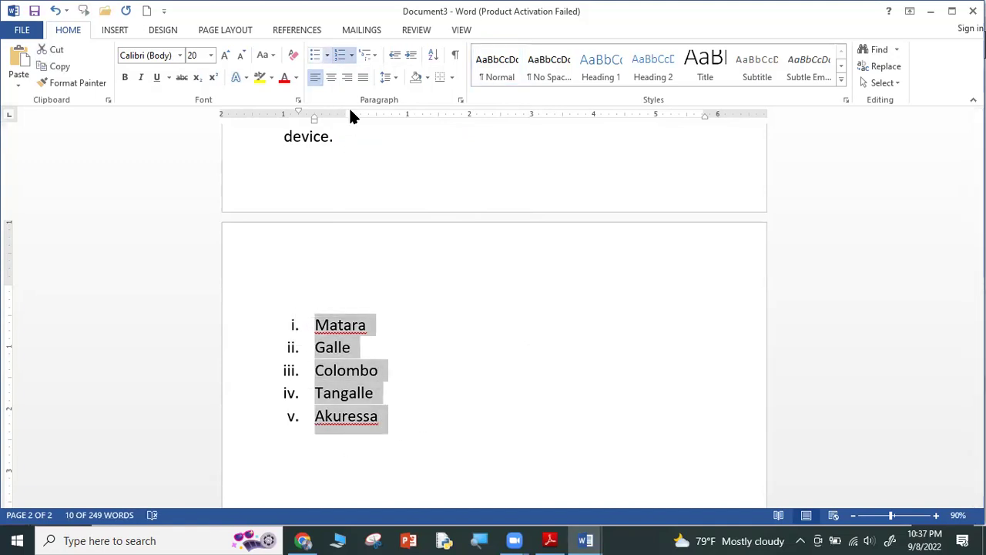
{"action": "left_click", "coordinate": [327, 54]}
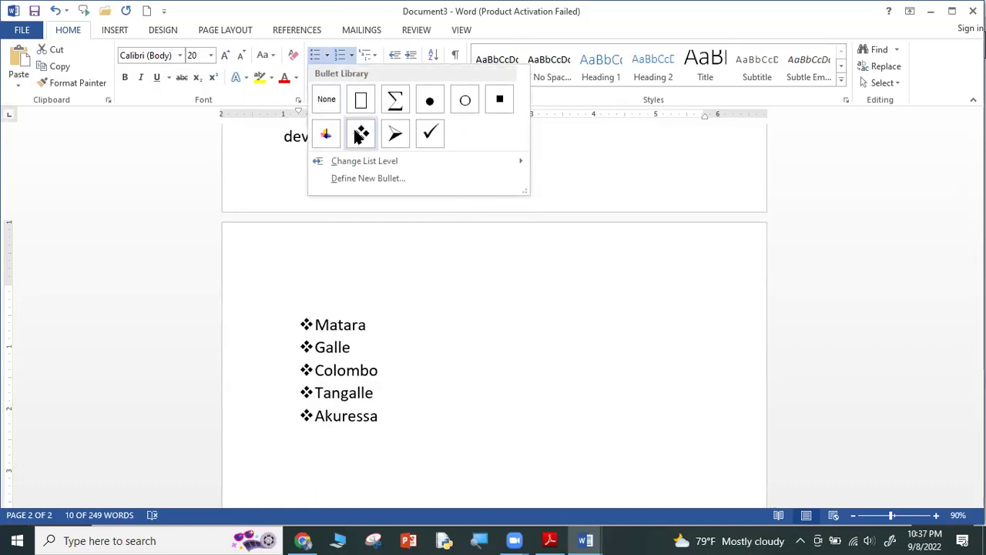
{"action": "left_click", "coordinate": [360, 134]}
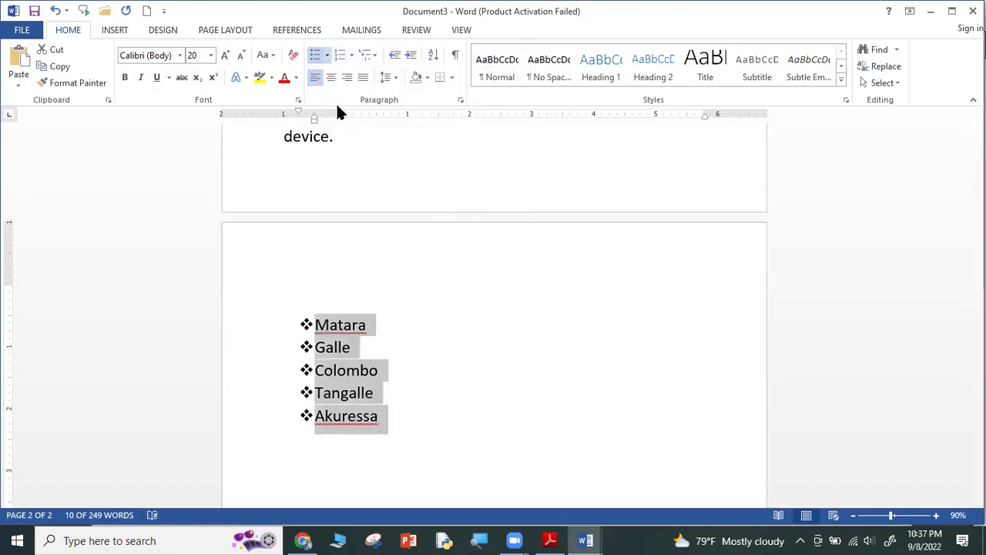
{"action": "left_click", "coordinate": [327, 54]}
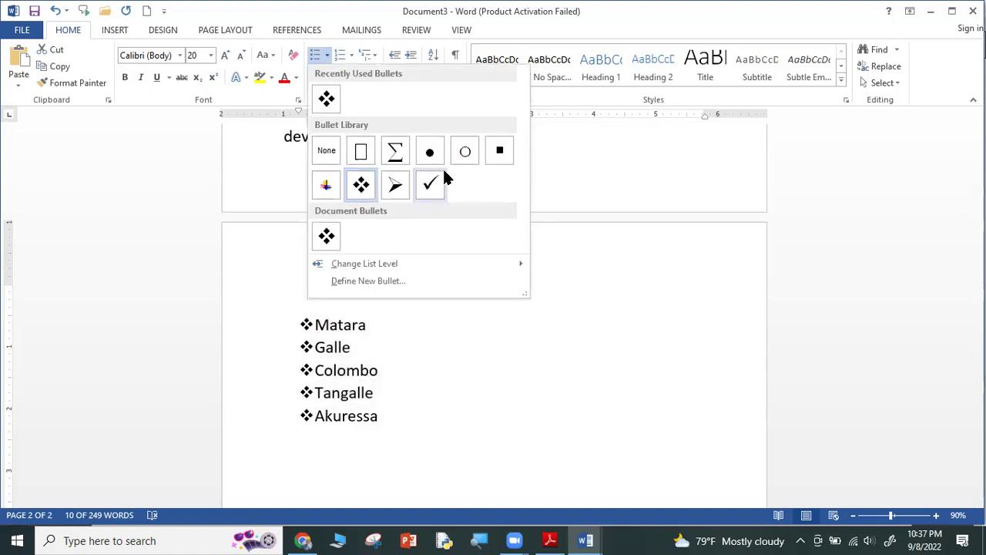
{"action": "mouse_move", "coordinate": [353, 265]}
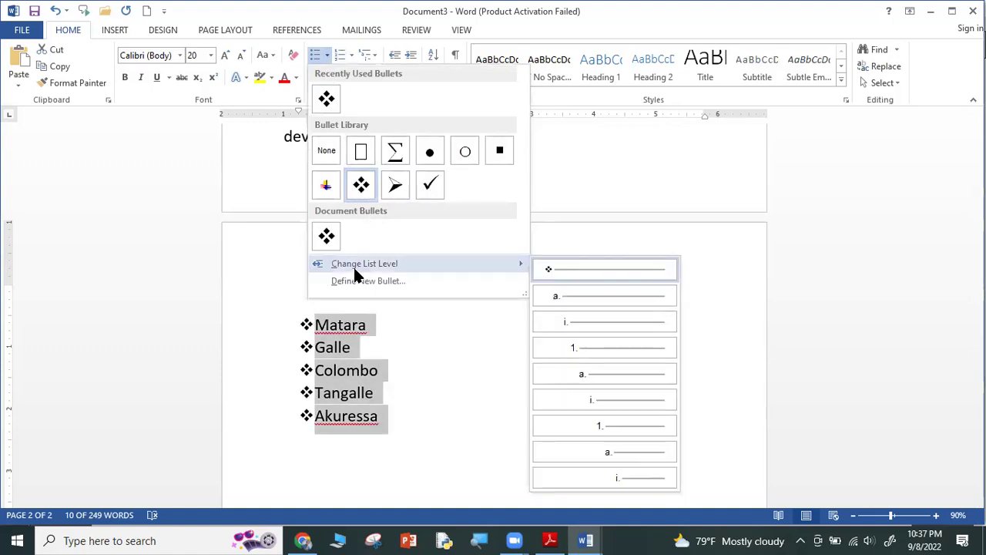
{"action": "left_click", "coordinate": [357, 282]}
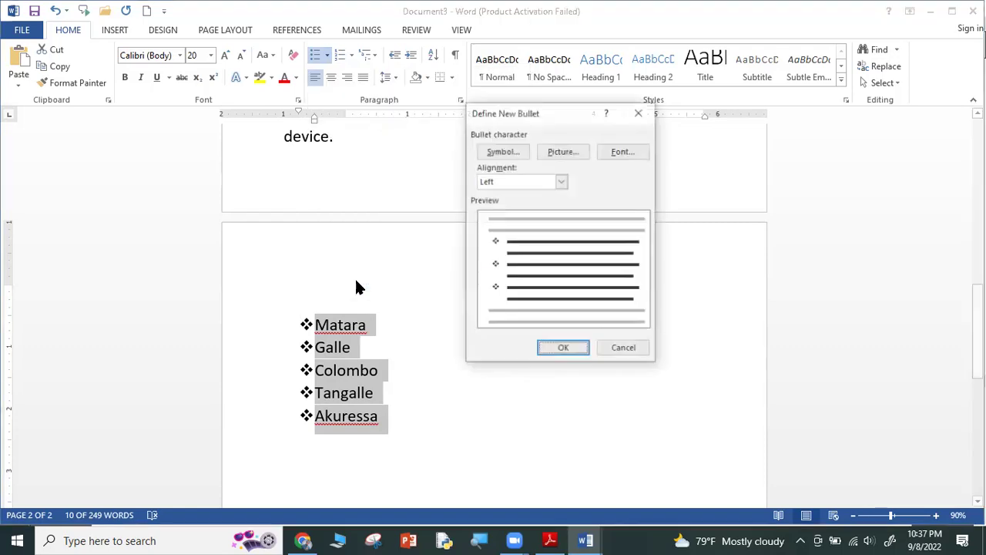
{"action": "left_click", "coordinate": [508, 153]}
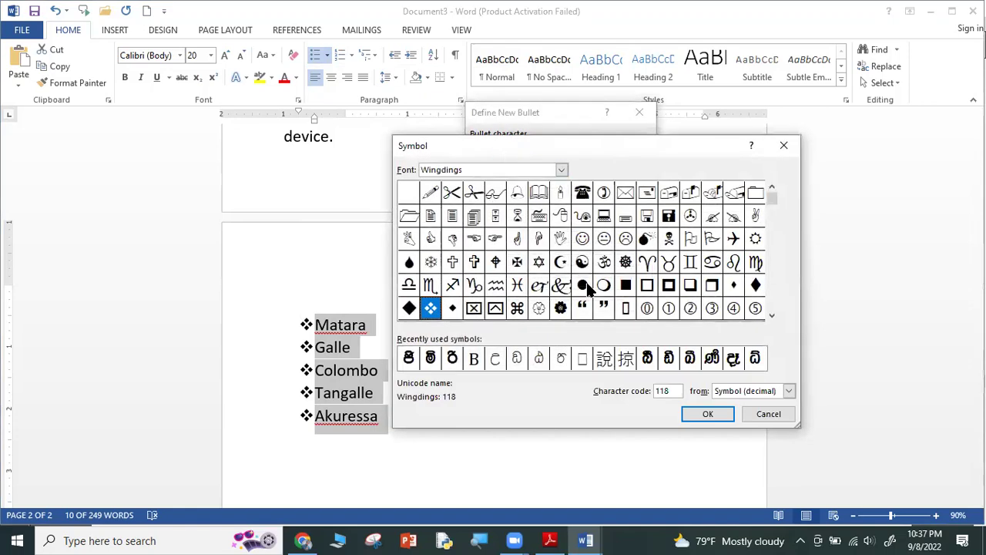
{"action": "left_click", "coordinate": [583, 263]}
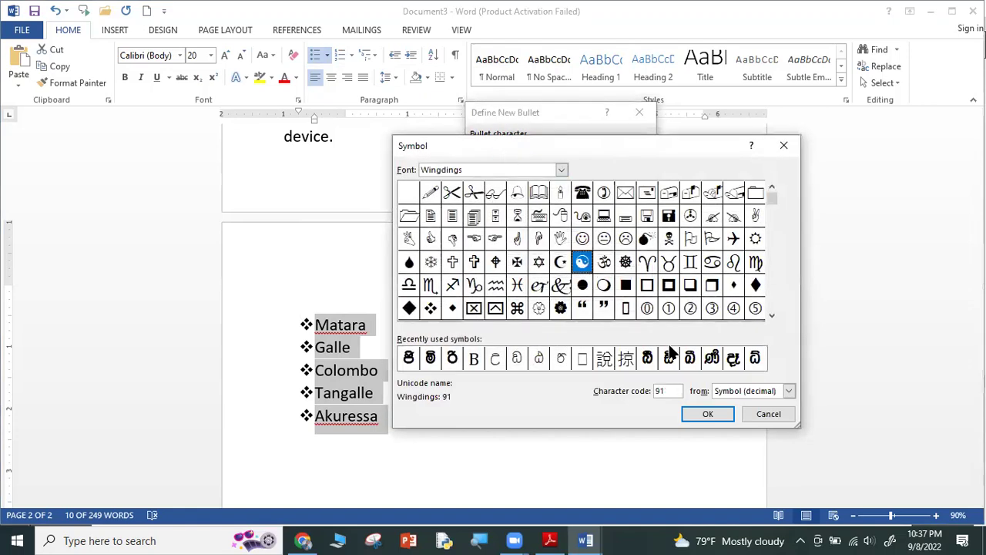
{"action": "left_click", "coordinate": [685, 415]}
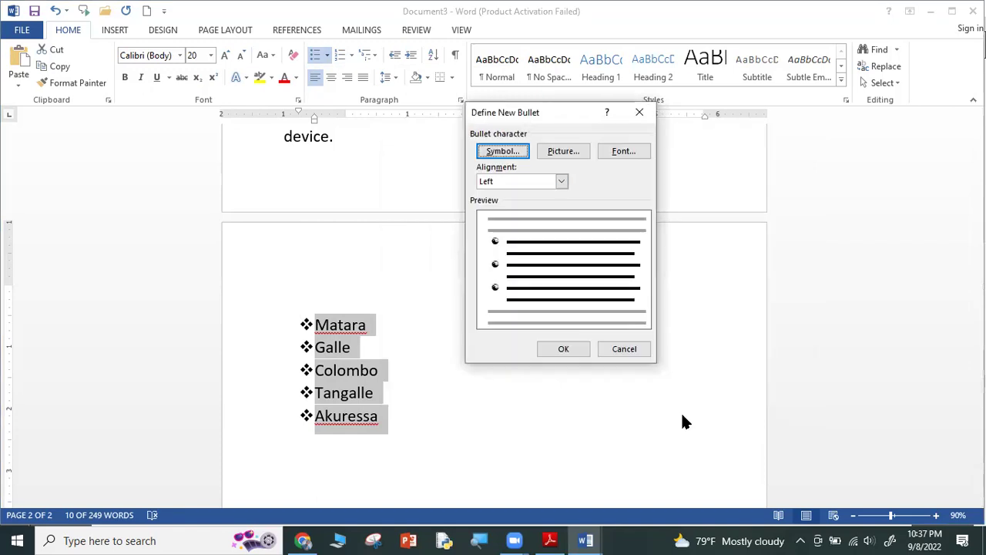
{"action": "left_click", "coordinate": [563, 349]}
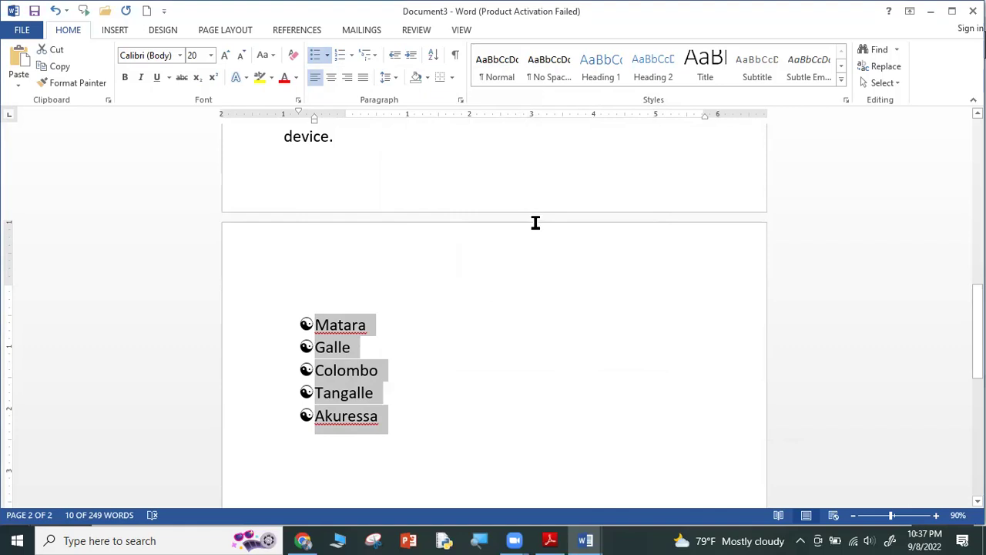
{"action": "left_click", "coordinate": [550, 540]}
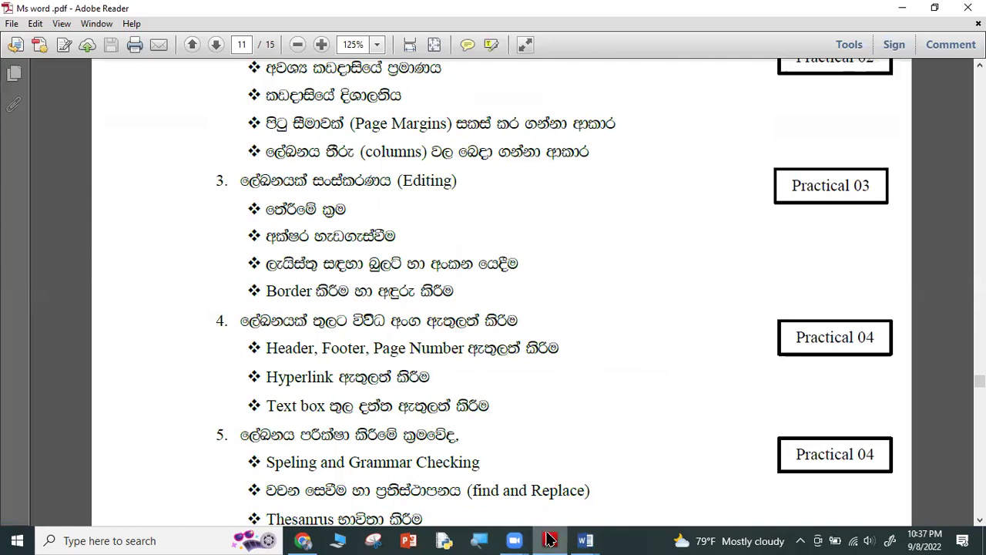
{"action": "mouse_move", "coordinate": [585, 540]}
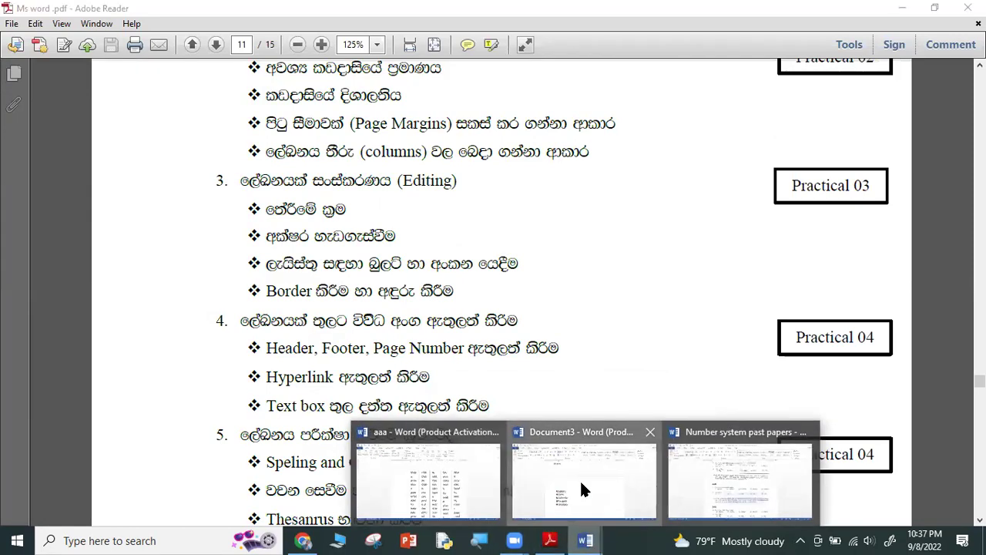
{"action": "left_click", "coordinate": [582, 489]}
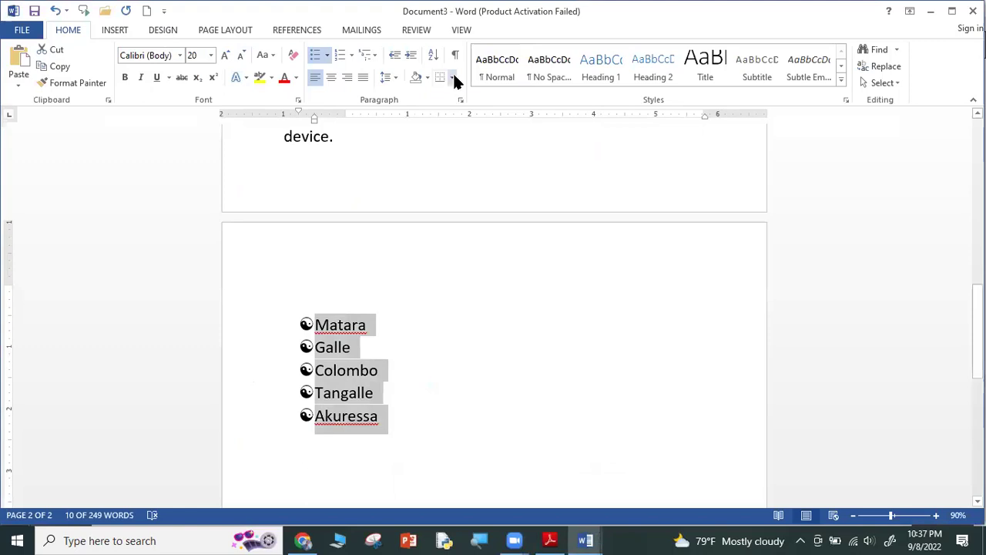
Step: Add a pine-tree art box border around Document3's pages
{"action": "left_click", "coordinate": [220, 31]}
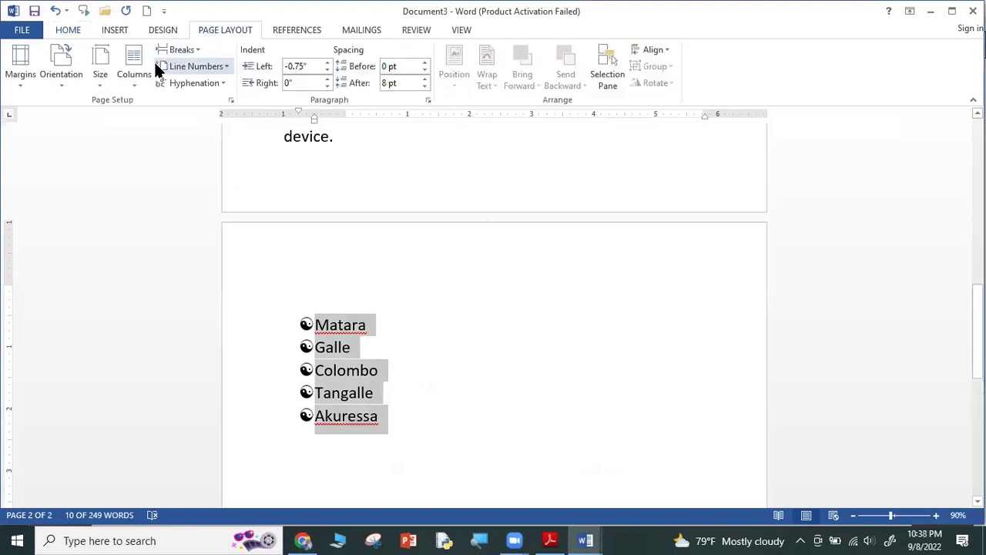
{"action": "left_click", "coordinate": [166, 30]}
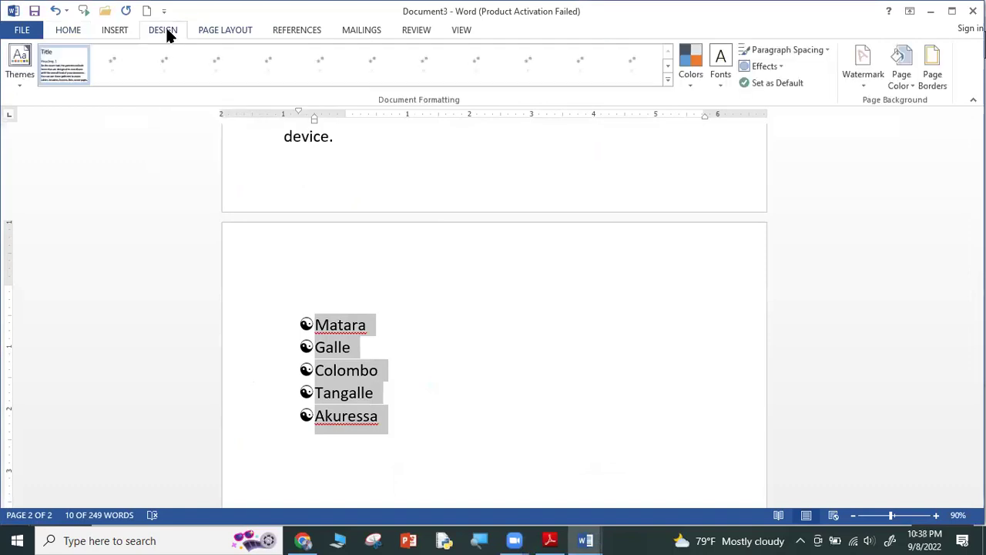
{"action": "left_click", "coordinate": [931, 75]}
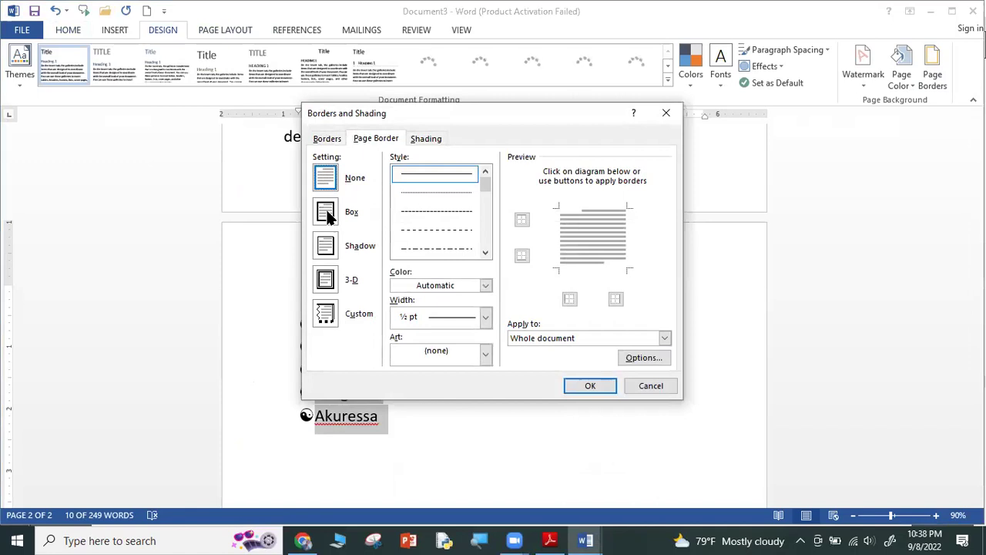
{"action": "left_click", "coordinate": [326, 215]}
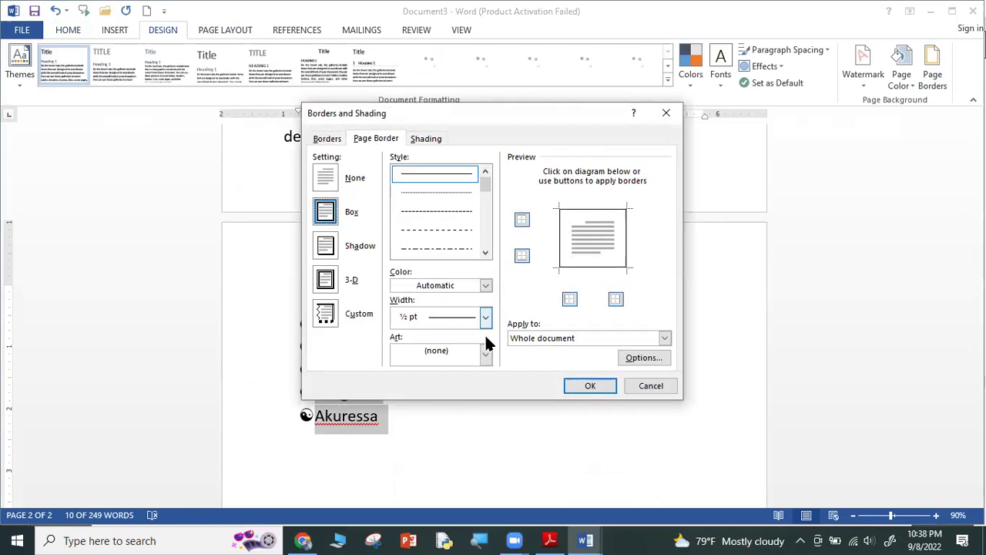
{"action": "left_click", "coordinate": [492, 358]}
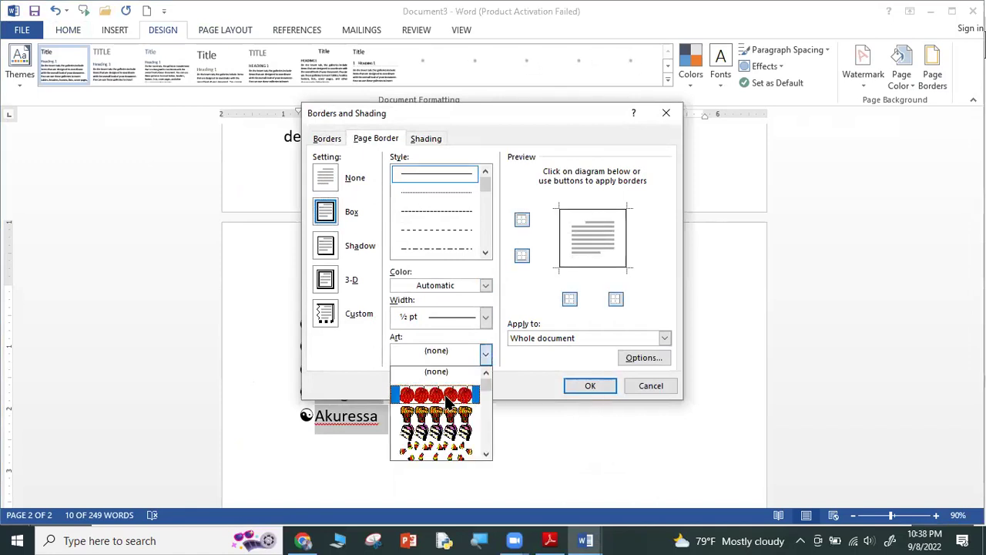
{"action": "scroll", "coordinate": [431, 431], "scroll_direction": "down", "scroll_amount": 1}
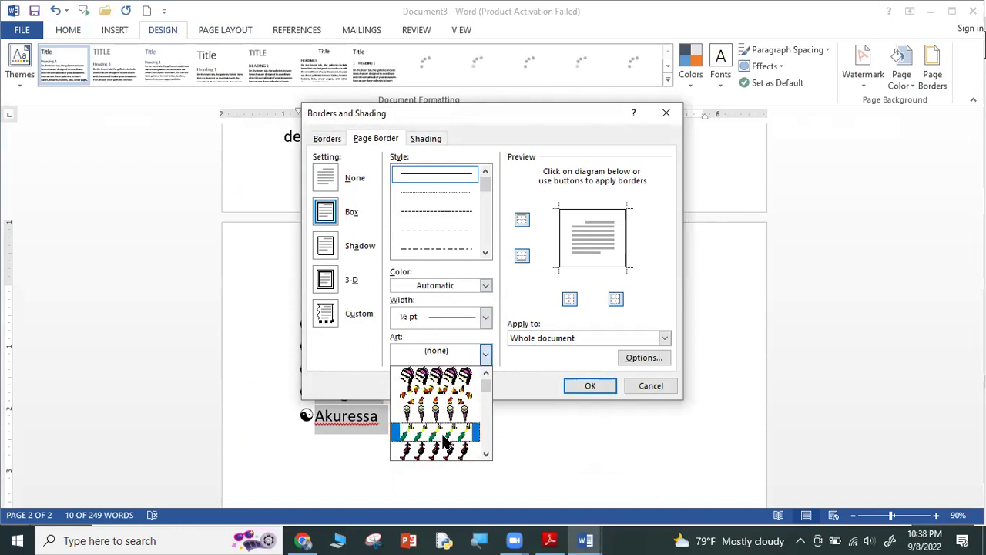
{"action": "scroll", "coordinate": [446, 438], "scroll_direction": "down", "scroll_amount": 1}
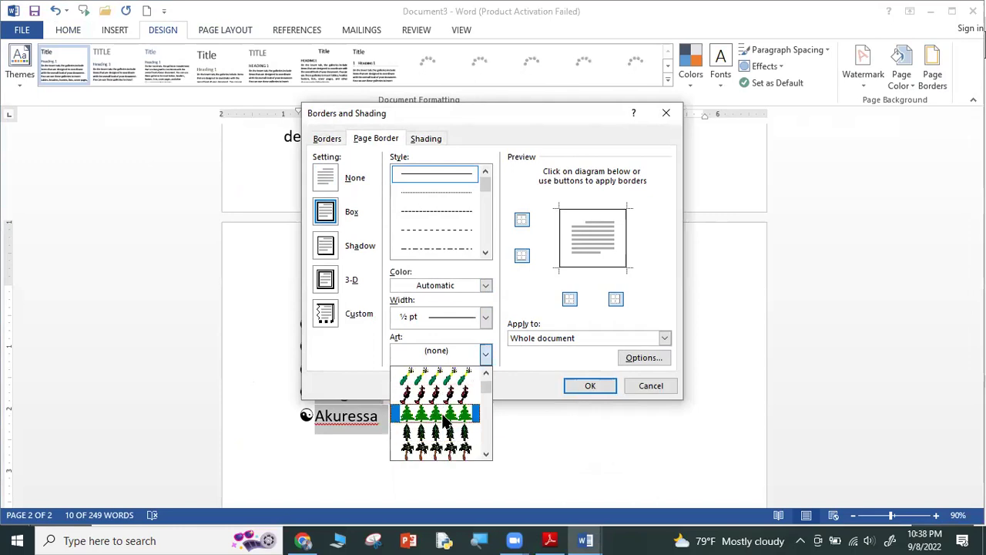
{"action": "left_click", "coordinate": [449, 410]}
{"action": "left_click", "coordinate": [590, 386]}
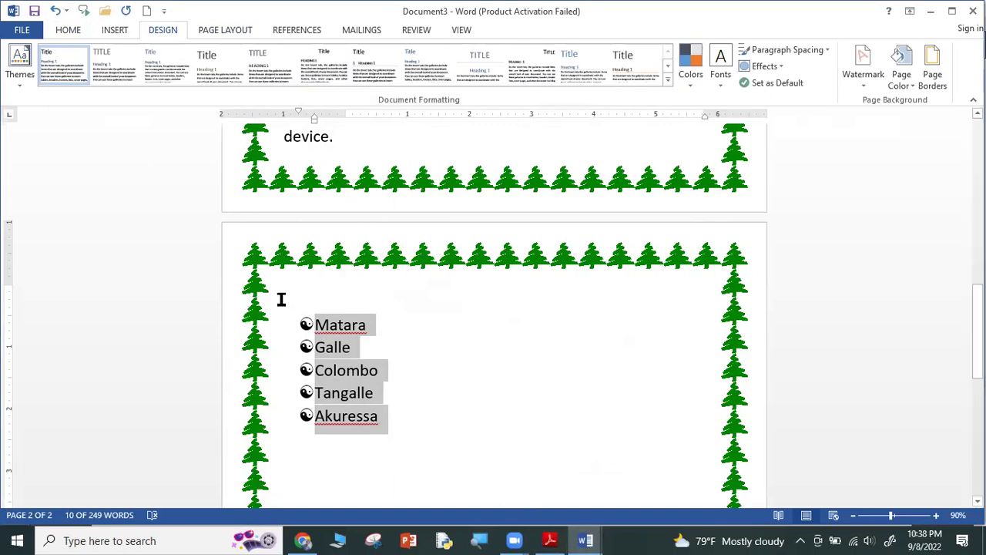
Step: Give the pages a light green background and bring the PDF outline forward
{"action": "left_click", "coordinate": [909, 78]}
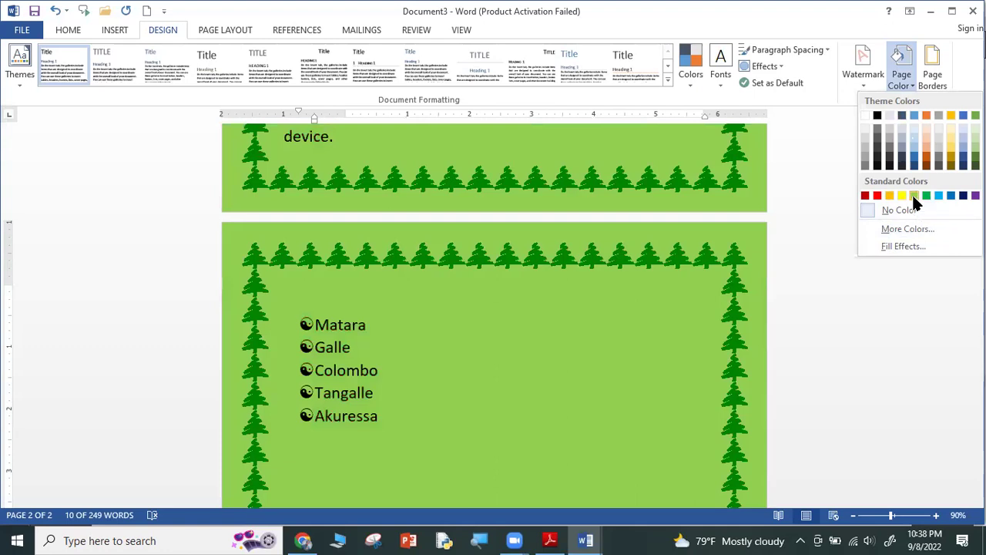
{"action": "left_click", "coordinate": [913, 195]}
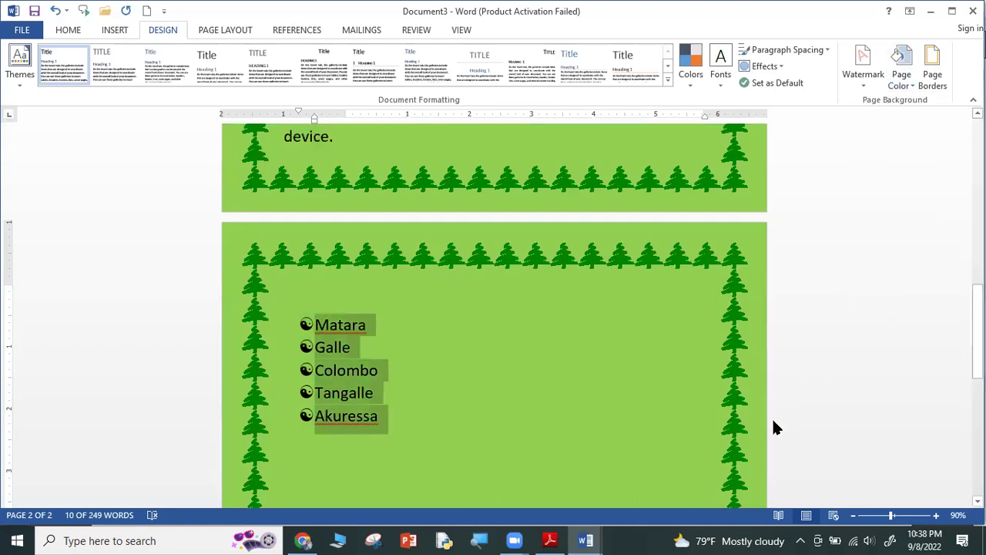
{"action": "left_click", "coordinate": [545, 539]}
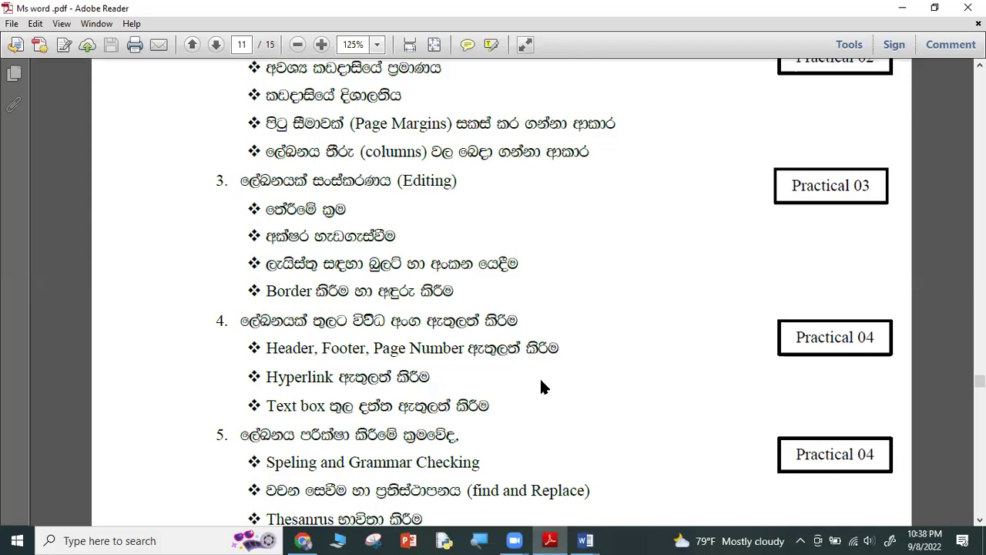
Step: Highlight the Header, Footer, Page Number topic in the PDF outline, then return to Word's Document3
{"action": "scroll", "coordinate": [541, 387], "scroll_direction": "down", "scroll_amount": 3}
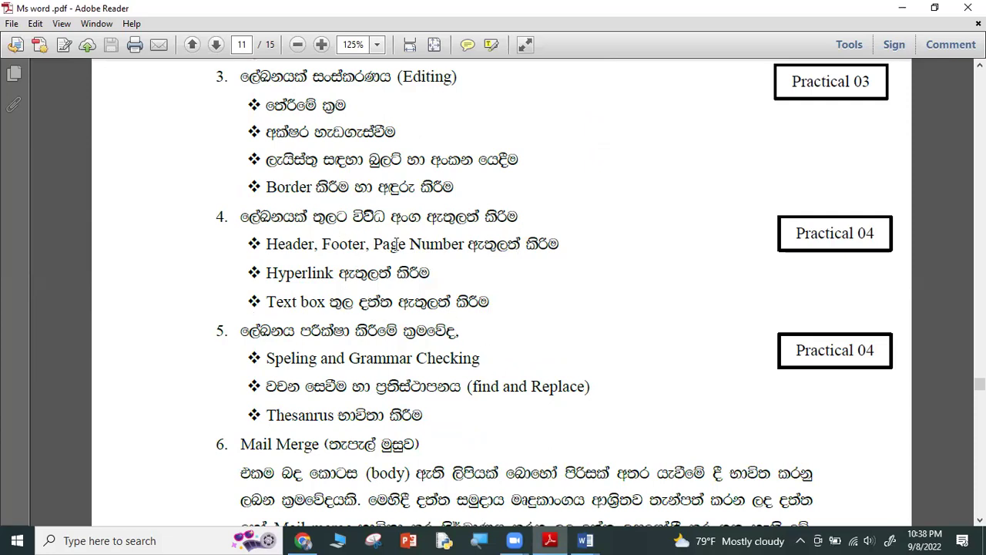
{"action": "left_click_drag", "start_coordinate": [556, 244], "coordinate": [266, 245]}
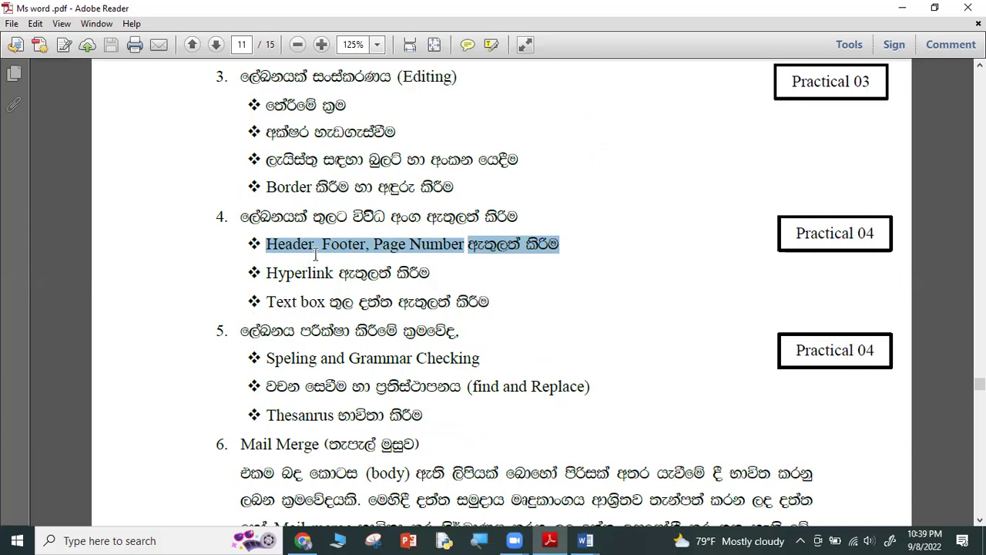
{"action": "left_click", "coordinate": [588, 251]}
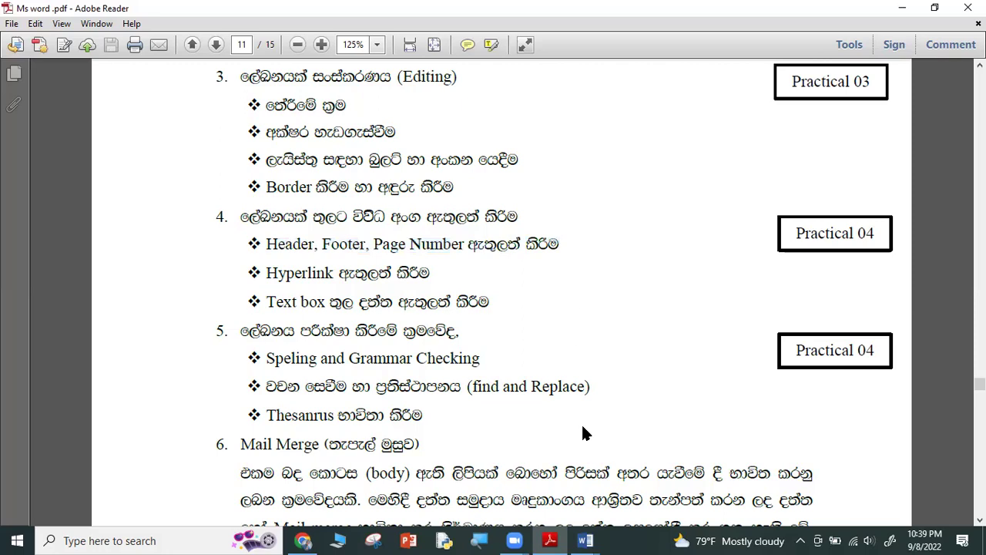
{"action": "left_click", "coordinate": [584, 539]}
{"action": "left_click", "coordinate": [570, 481]}
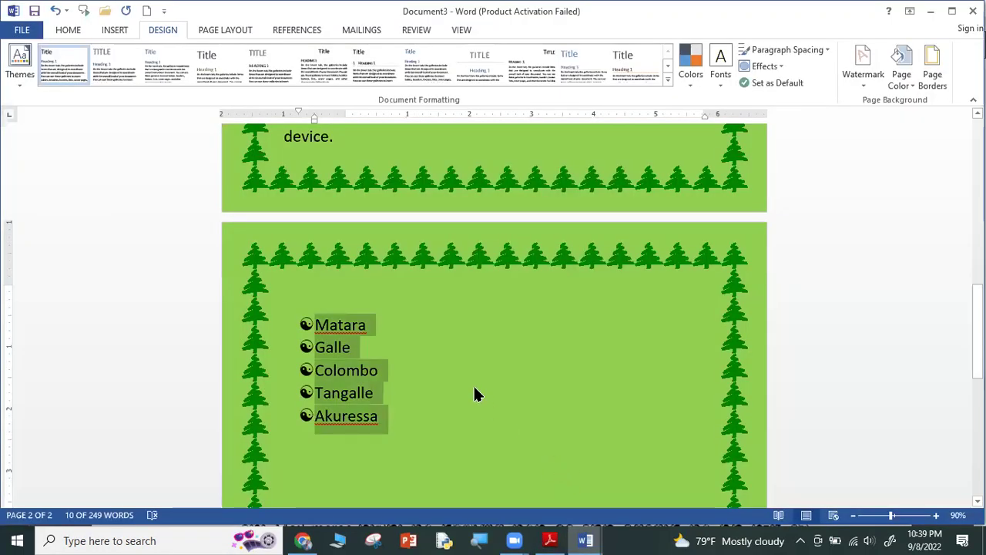
Step: Scroll to the top of Document3, then open and close its header
{"action": "scroll", "coordinate": [466, 378], "scroll_direction": "up", "scroll_amount": 2}
{"action": "scroll", "coordinate": [466, 378], "scroll_direction": "up", "scroll_amount": 2}
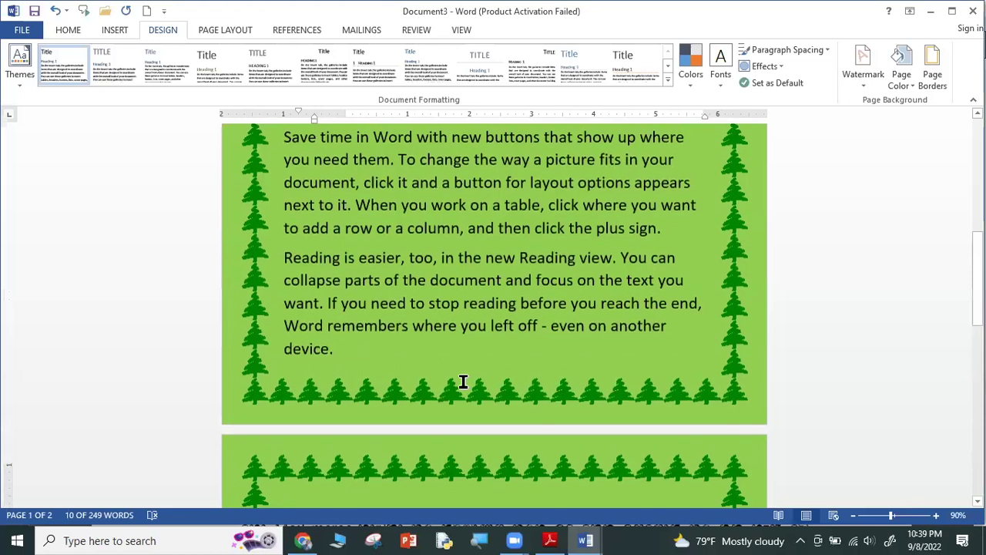
{"action": "scroll", "coordinate": [455, 381], "scroll_direction": "up", "scroll_amount": 5}
{"action": "scroll", "coordinate": [455, 382], "scroll_direction": "up", "scroll_amount": 3}
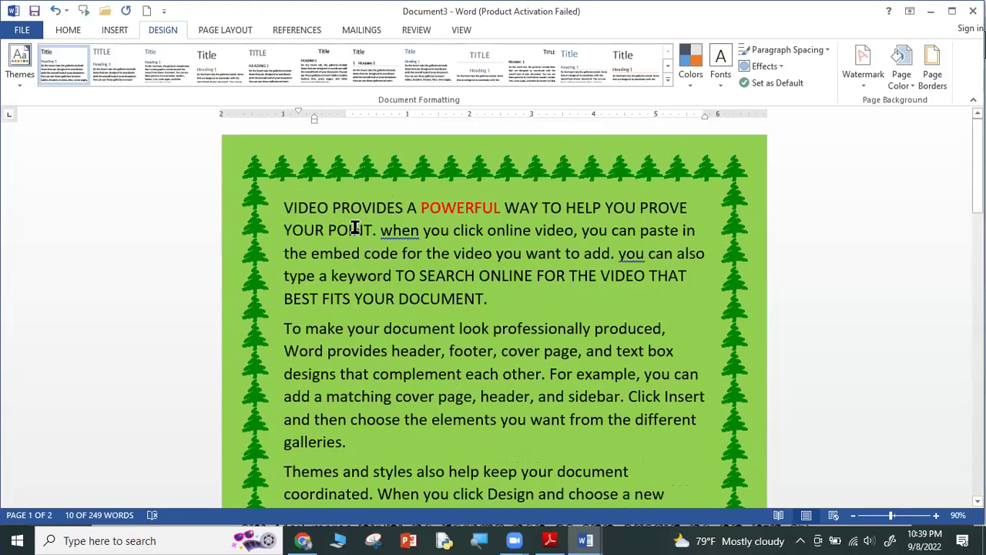
{"action": "double_click", "coordinate": [306, 193]}
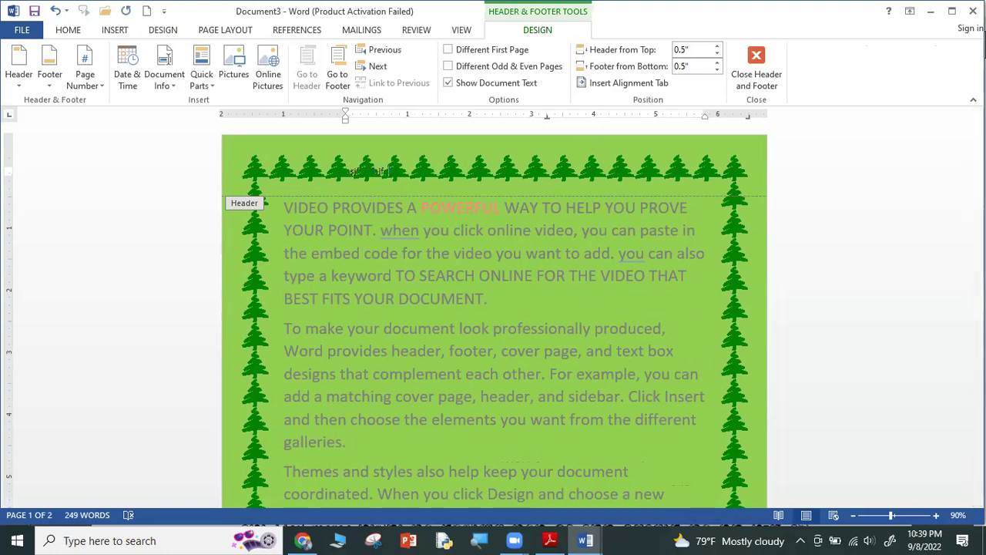
{"action": "left_click", "coordinate": [756, 63]}
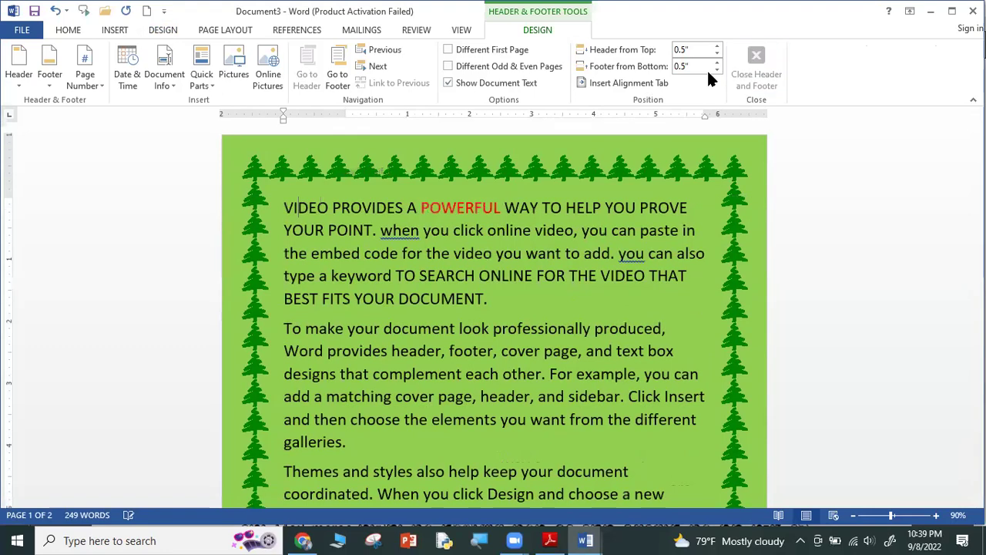
Step: Create a new blank document from File > New
{"action": "left_click", "coordinate": [29, 29]}
{"action": "left_click", "coordinate": [40, 93]}
{"action": "left_click", "coordinate": [192, 245]}
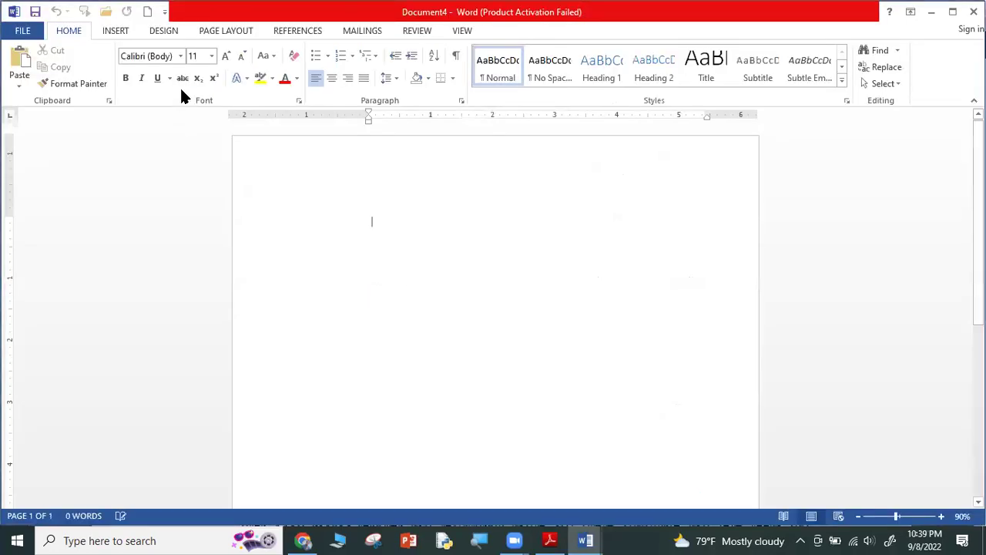
Step: Narrow the page's left margin on the ruler and set the font size to 20
{"action": "left_click_drag", "start_coordinate": [368, 119], "coordinate": [258, 110]}
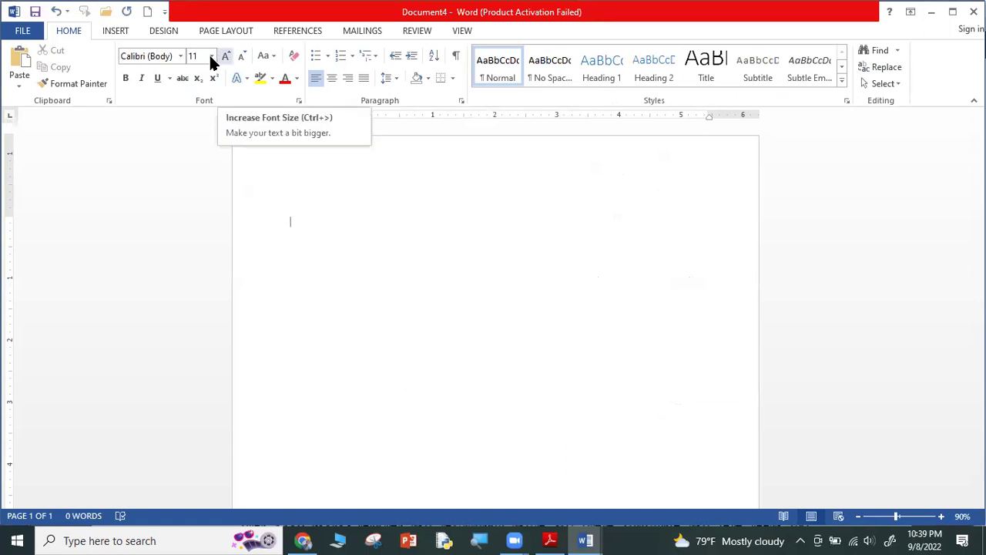
{"action": "left_click", "coordinate": [212, 56]}
{"action": "left_click", "coordinate": [192, 185]}
Step: Generate sample paragraphs with =rand(), then bring the course outline PDF forward
{"action": "type", "text": "=rand"}
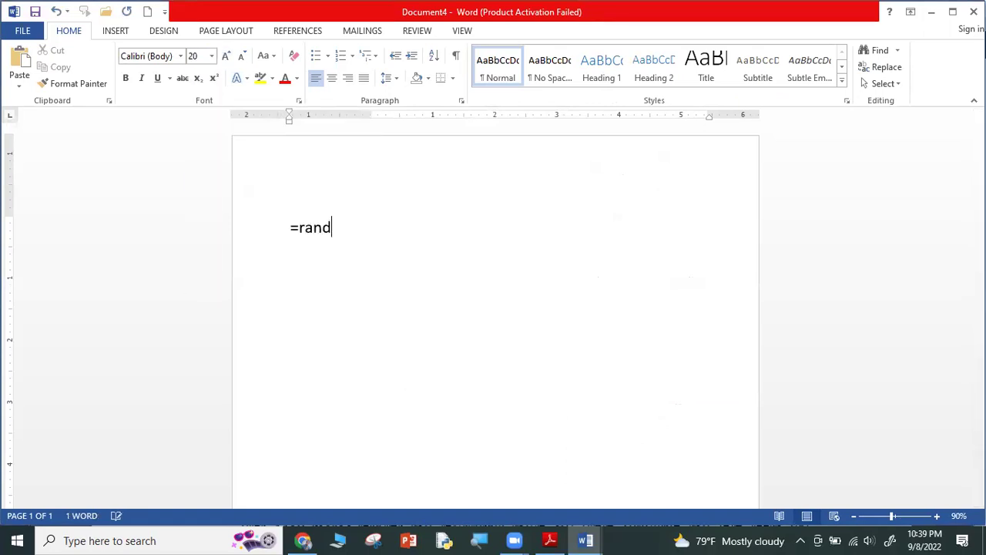
{"action": "type", "text": "()"}
{"action": "key", "text": "Return"}
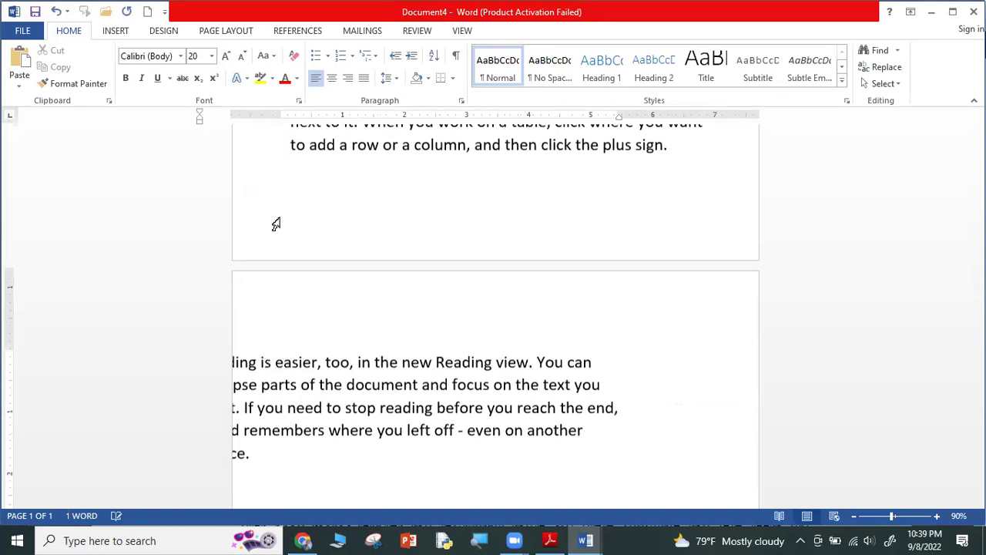
{"action": "scroll", "coordinate": [409, 343], "scroll_direction": "up", "scroll_amount": 1}
{"action": "scroll", "coordinate": [436, 367], "scroll_direction": "up", "scroll_amount": 1}
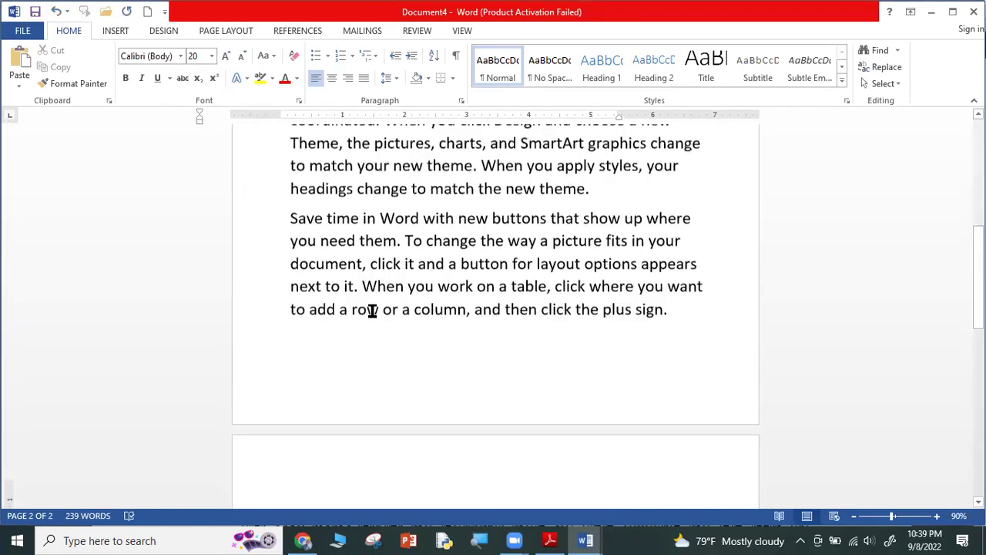
{"action": "scroll", "coordinate": [372, 309], "scroll_direction": "up", "scroll_amount": 2}
{"action": "scroll", "coordinate": [372, 308], "scroll_direction": "up", "scroll_amount": 2}
{"action": "scroll", "coordinate": [362, 301], "scroll_direction": "up", "scroll_amount": 1}
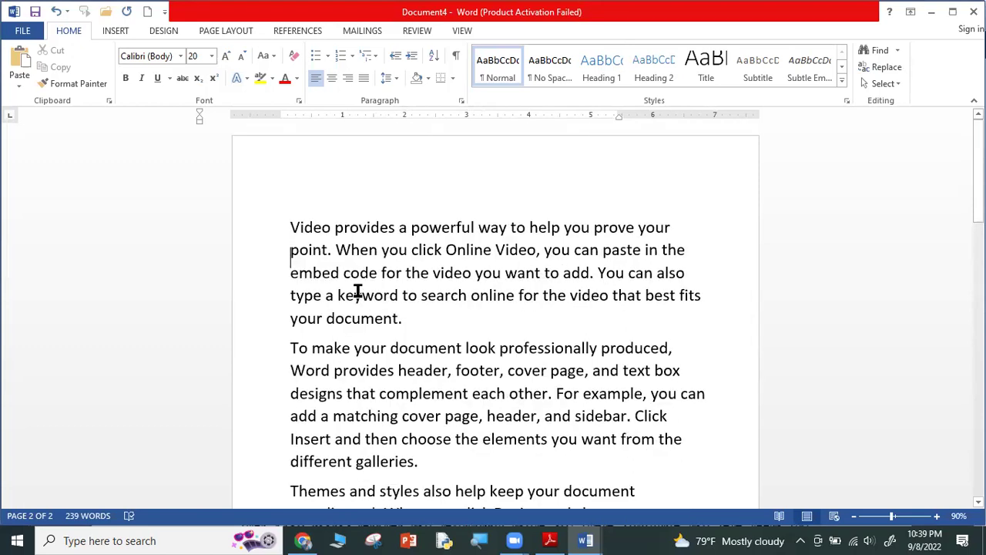
{"action": "left_click", "coordinate": [550, 539]}
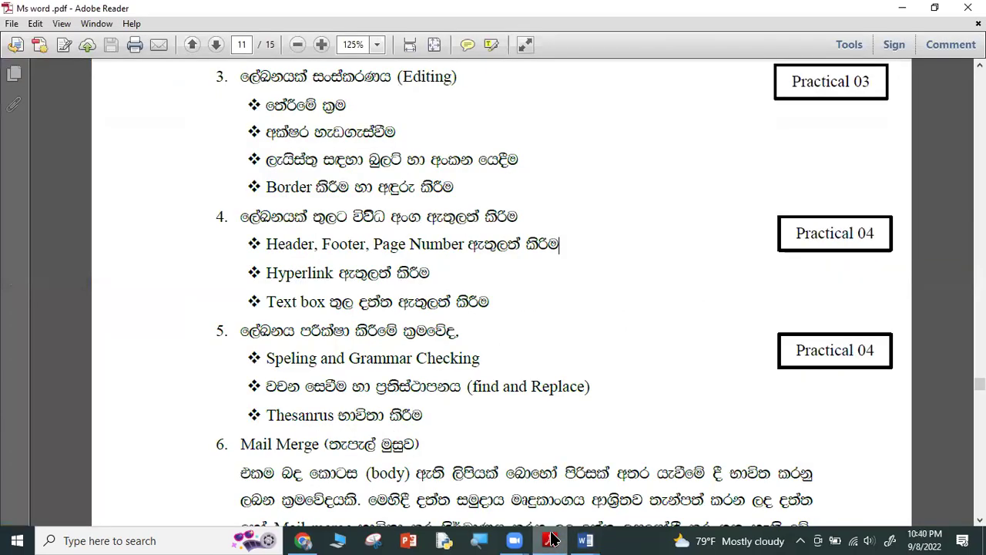
Step: Back in Document4, insert the built-in Banded header design
{"action": "left_click", "coordinate": [550, 539]}
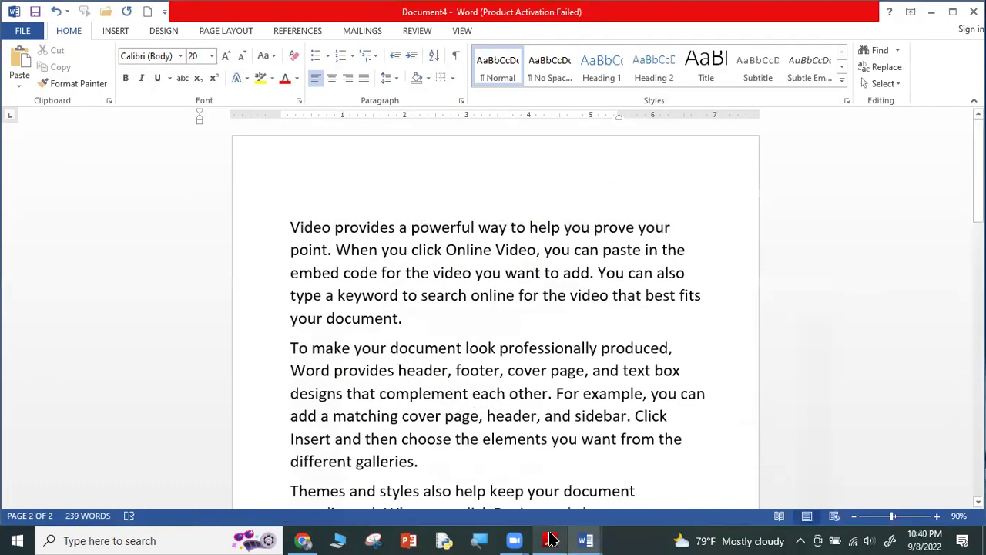
{"action": "double_click", "coordinate": [347, 195]}
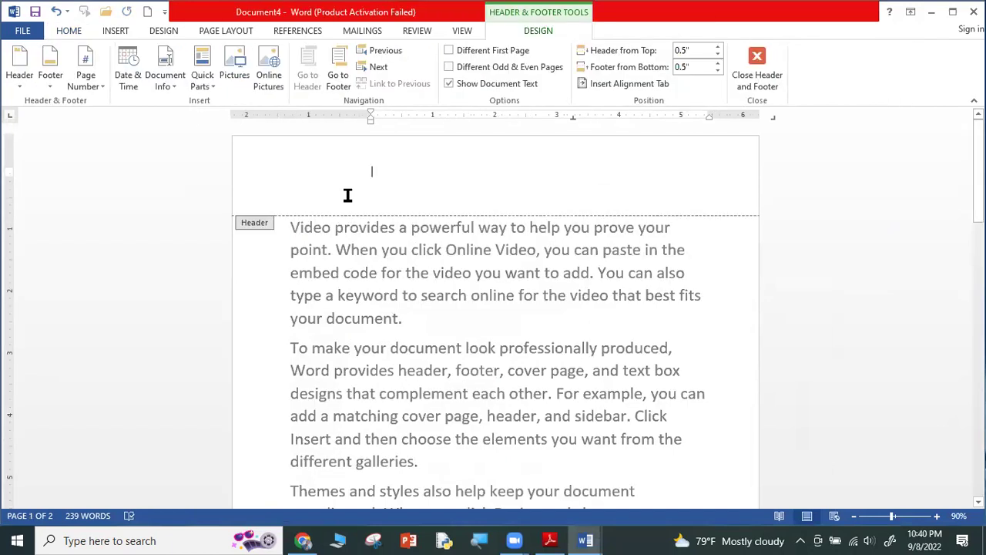
{"action": "left_click", "coordinate": [125, 34]}
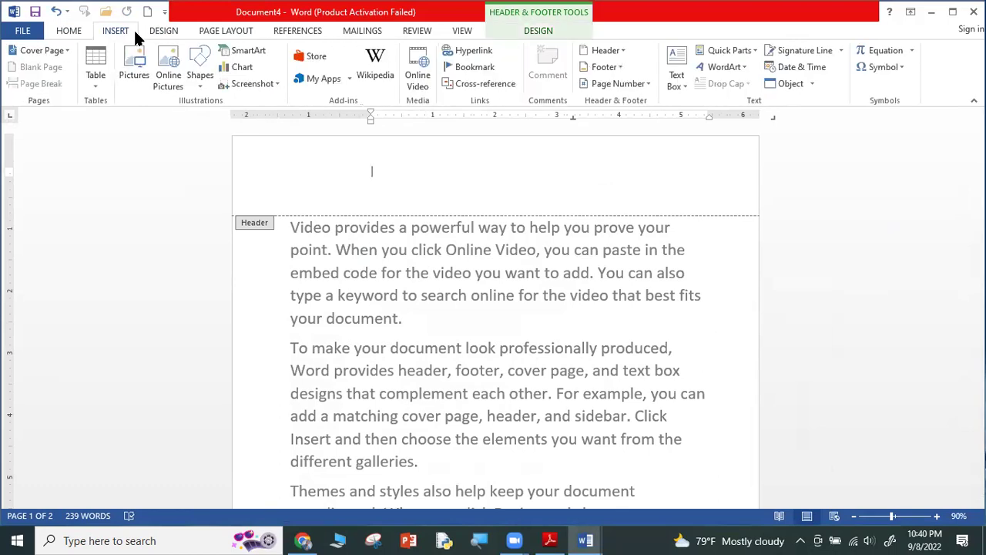
{"action": "left_click", "coordinate": [620, 52]}
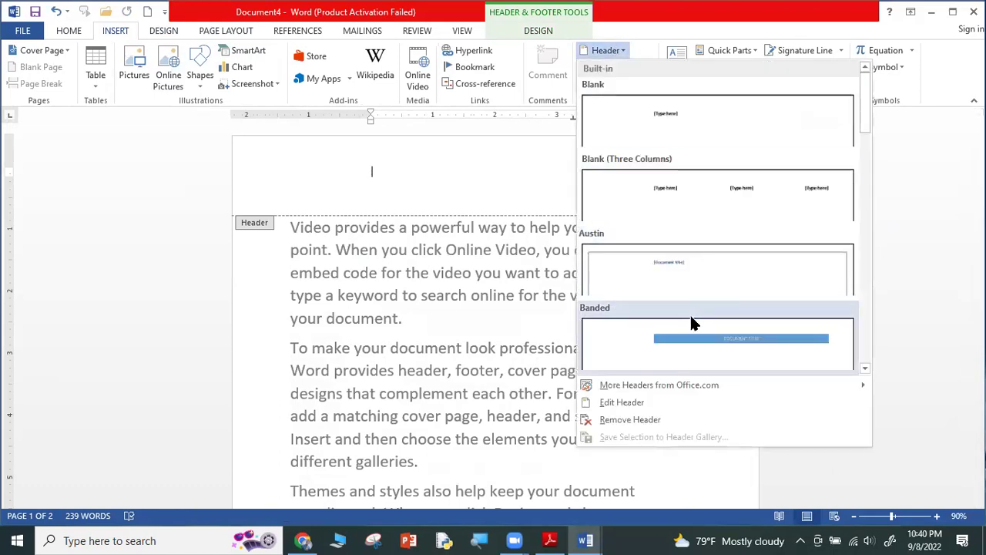
{"action": "left_click", "coordinate": [717, 337]}
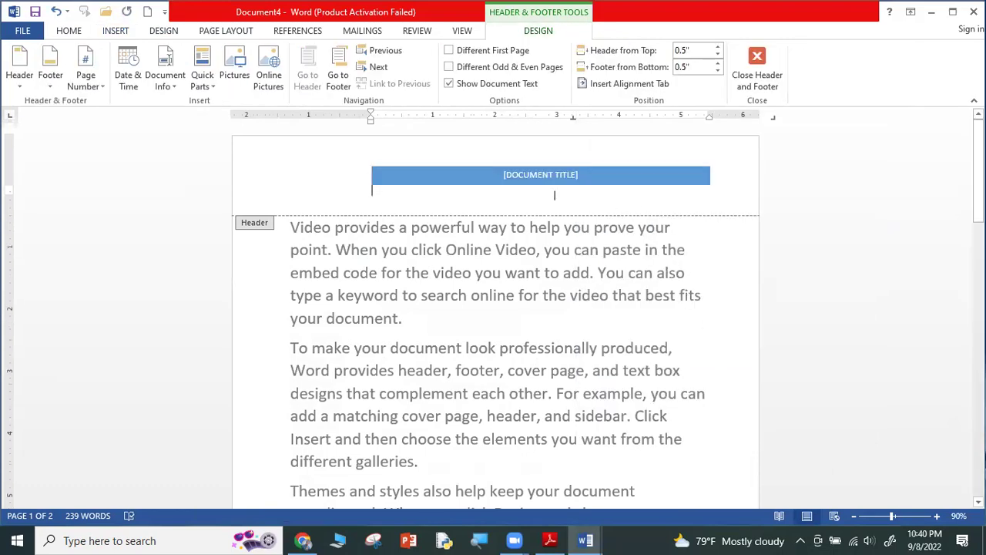
Step: Replace the header's [DOCUMENT TITLE] placeholder with 'ICT'
{"action": "left_click", "coordinate": [549, 174]}
{"action": "key", "text": "Delete"}
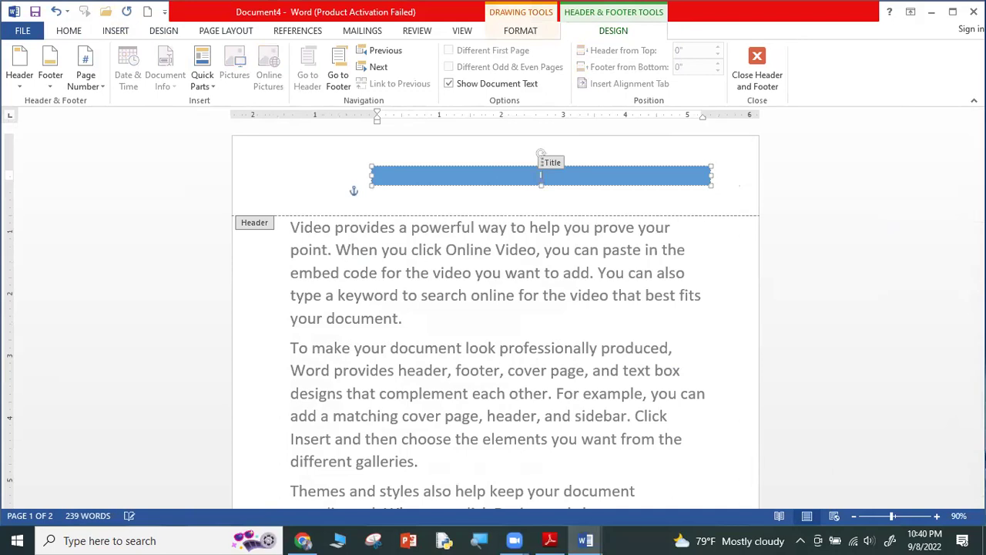
{"action": "type", "text": "ICT"}
{"action": "left_click", "coordinate": [741, 246]}
{"action": "scroll", "coordinate": [624, 339], "scroll_direction": "down", "scroll_amount": 5}
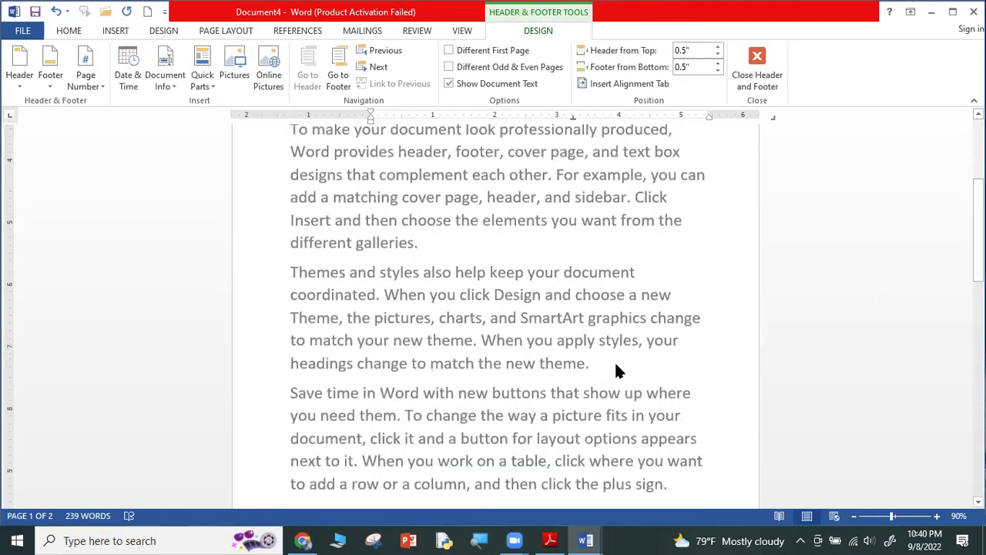
{"action": "scroll", "coordinate": [614, 373], "scroll_direction": "down", "scroll_amount": 2}
{"action": "scroll", "coordinate": [612, 384], "scroll_direction": "down", "scroll_amount": 3}
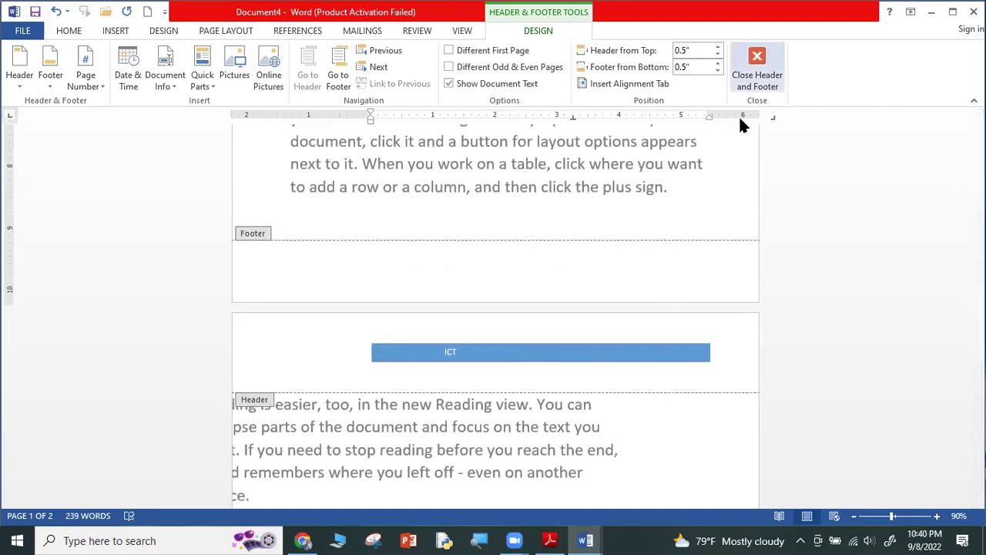
{"action": "scroll", "coordinate": [739, 116], "scroll_direction": "up", "scroll_amount": 2}
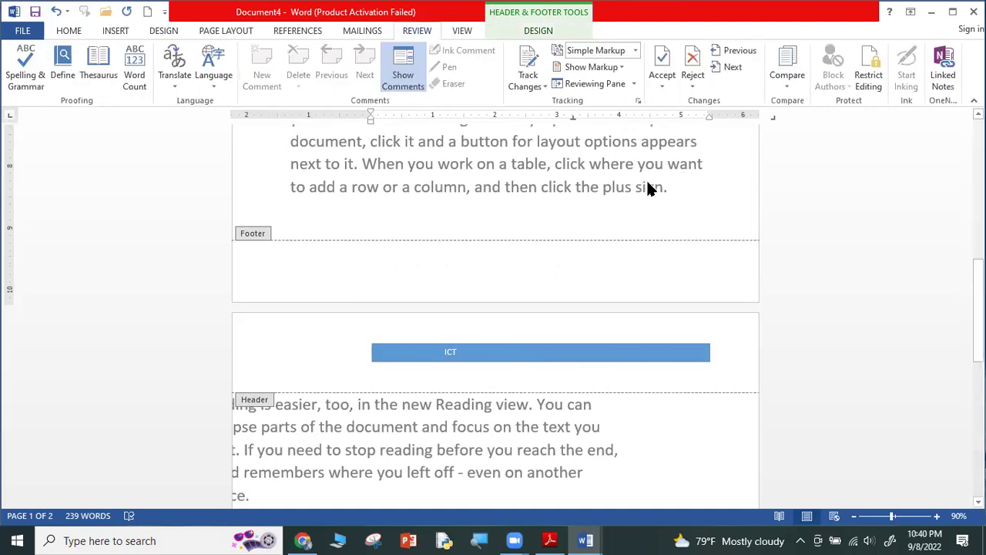
Step: Click into the footer, close header and footer editing, then reopen the ICT header
{"action": "left_click", "coordinate": [521, 277]}
{"action": "double_click", "coordinate": [537, 286]}
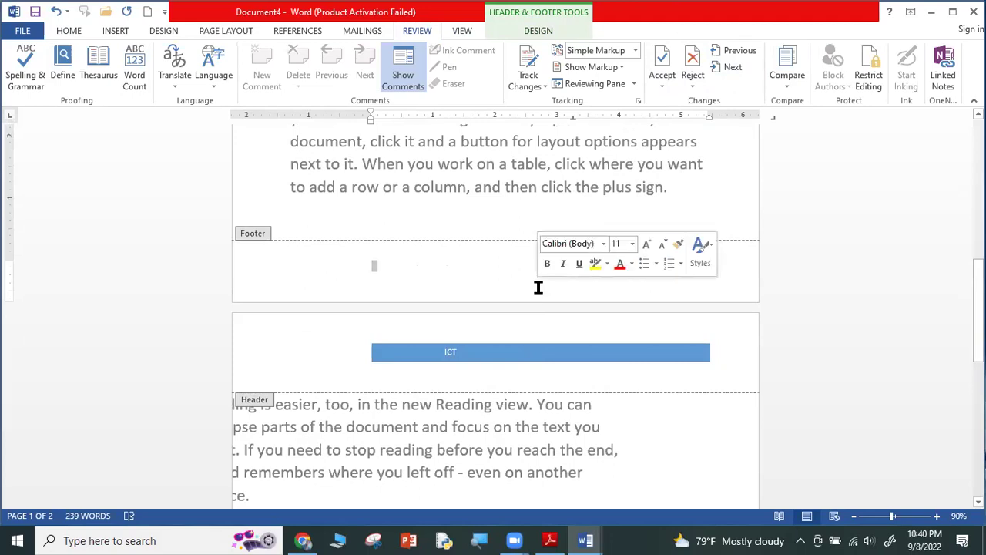
{"action": "double_click", "coordinate": [495, 263]}
{"action": "scroll", "coordinate": [451, 246], "scroll_direction": "up", "scroll_amount": 2}
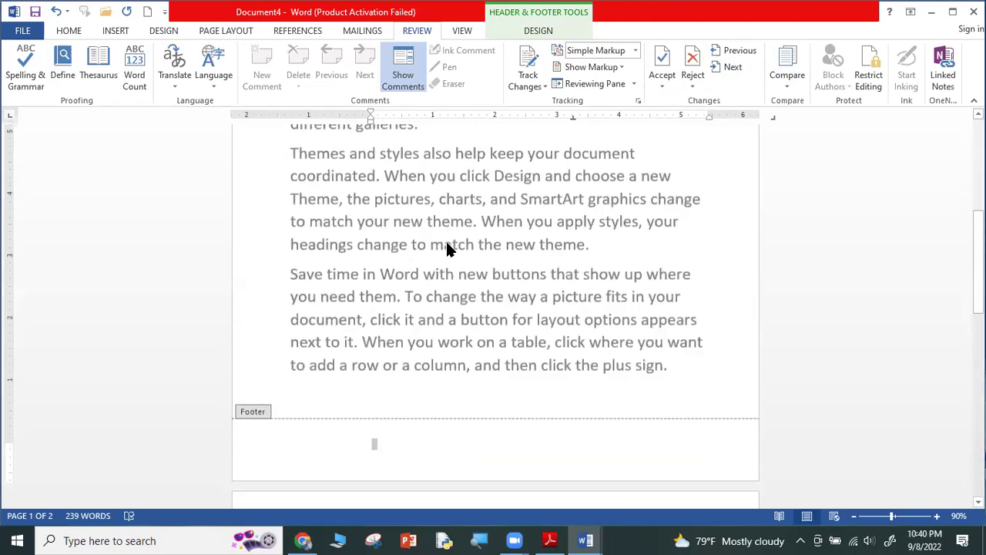
{"action": "scroll", "coordinate": [454, 231], "scroll_direction": "up", "scroll_amount": 2}
{"action": "double_click", "coordinate": [454, 221]}
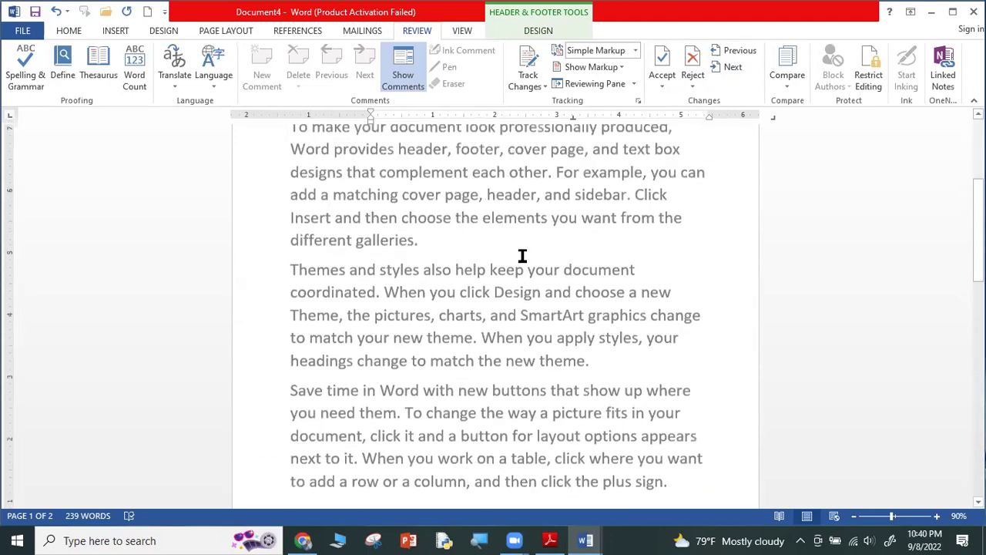
{"action": "scroll", "coordinate": [478, 250], "scroll_direction": "up", "scroll_amount": 2}
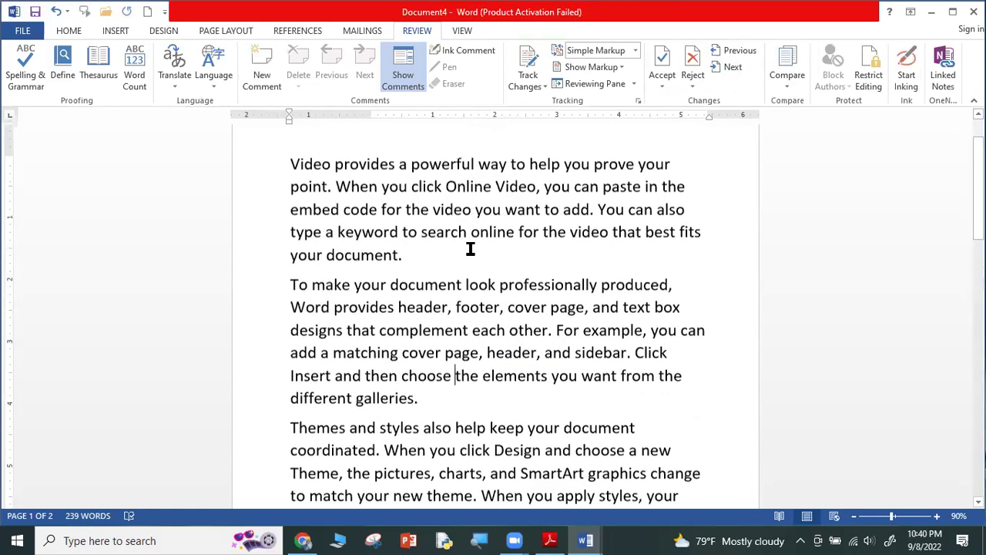
{"action": "scroll", "coordinate": [385, 215], "scroll_direction": "up", "scroll_amount": 1}
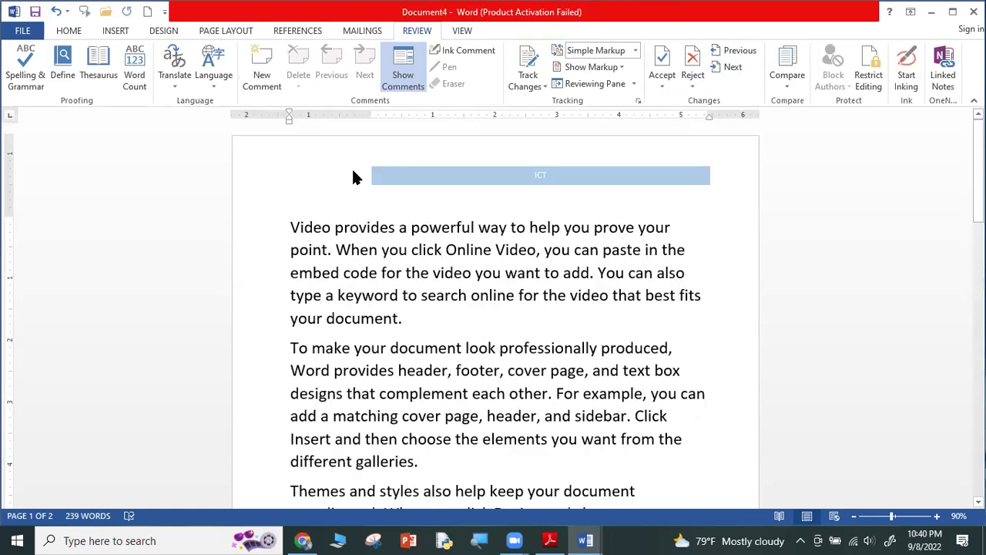
{"action": "double_click", "coordinate": [352, 177]}
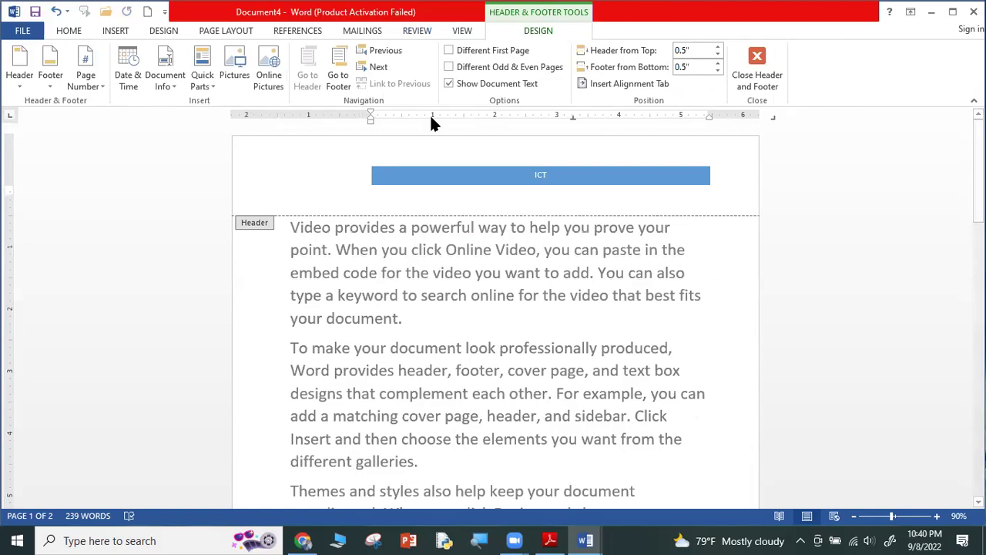
Step: Insert the built-in Integral footer design
{"action": "left_click", "coordinate": [756, 69]}
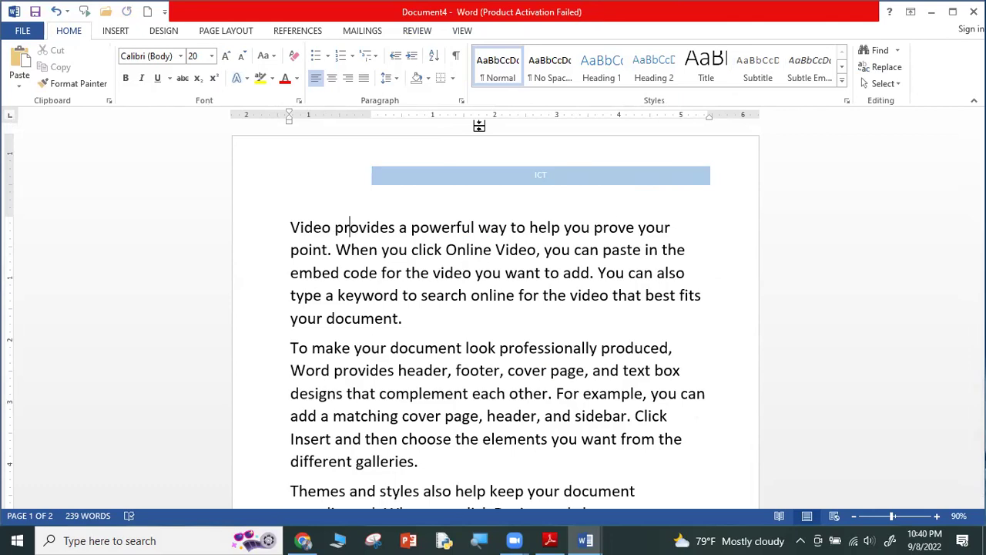
{"action": "left_click", "coordinate": [108, 26]}
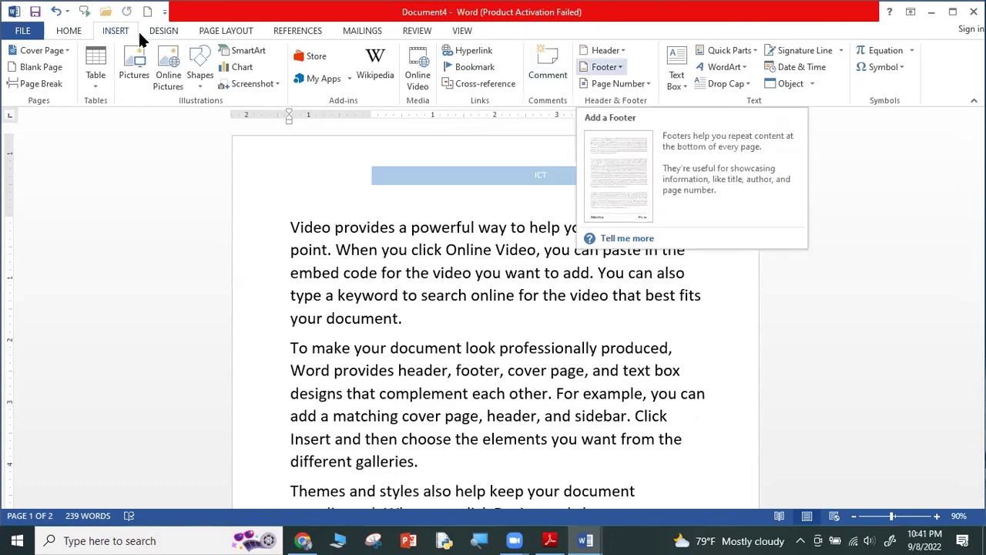
{"action": "left_click", "coordinate": [604, 67]}
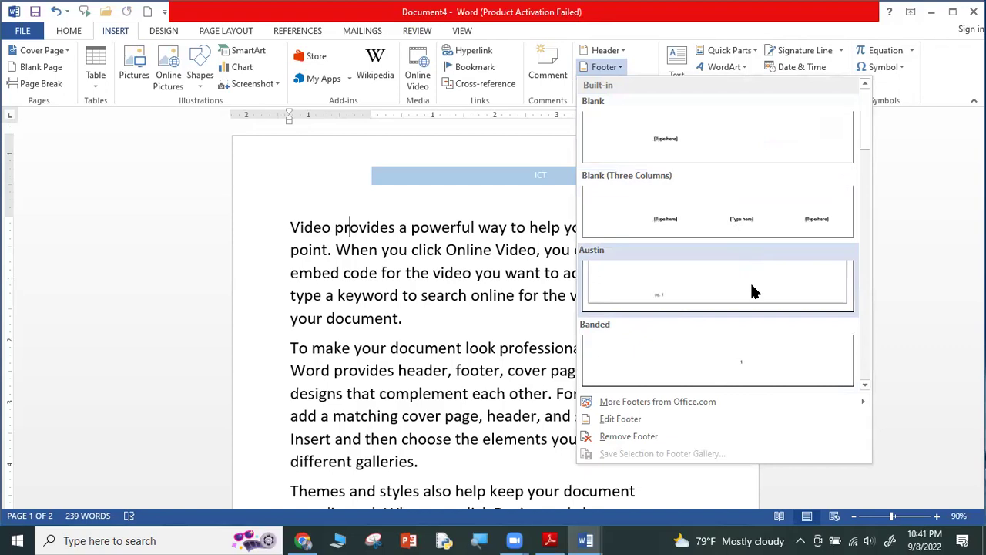
{"action": "scroll", "coordinate": [751, 292], "scroll_direction": "down", "scroll_amount": 3}
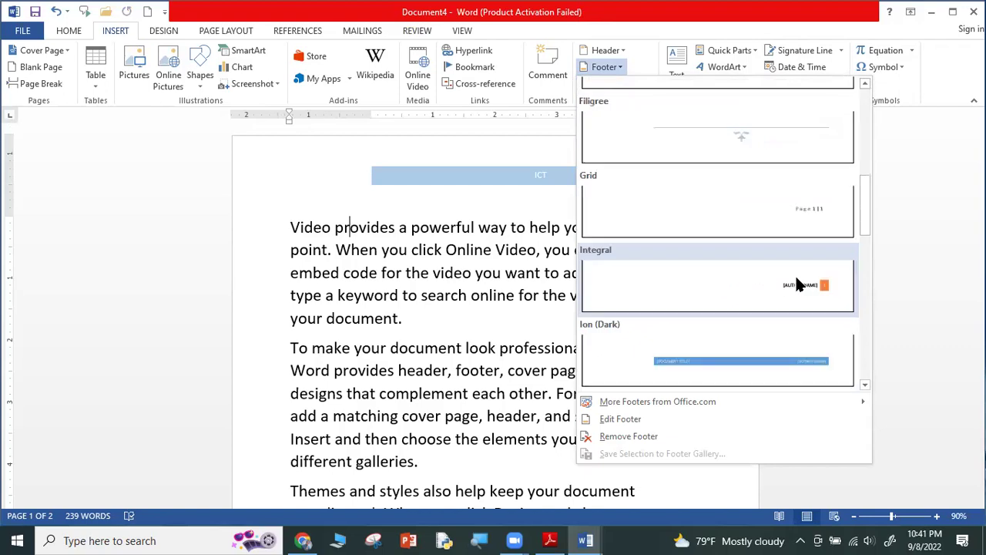
{"action": "left_click", "coordinate": [798, 284]}
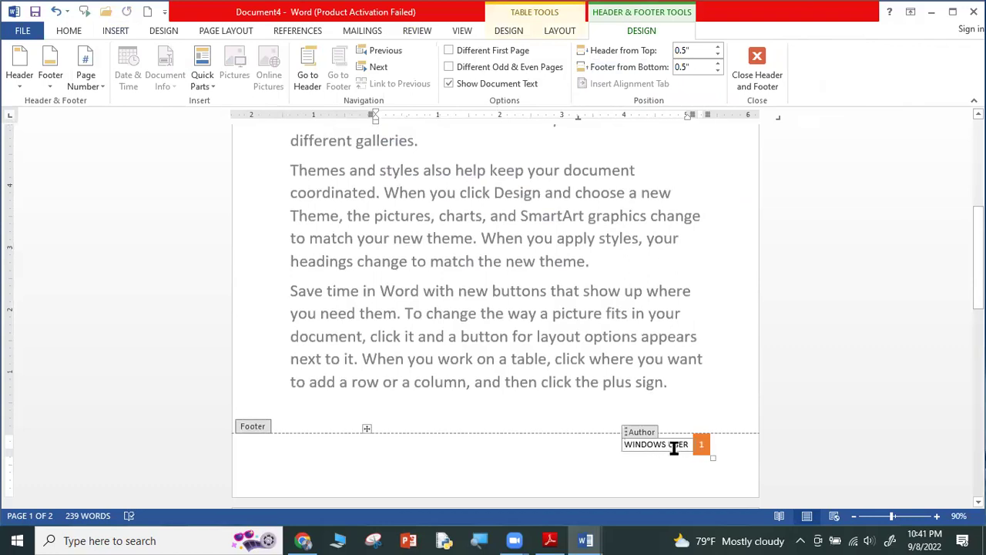
Step: Replace the footer's WINDOWS USER author text with 'ICT'
{"action": "scroll", "coordinate": [701, 362], "scroll_direction": "down", "scroll_amount": 5}
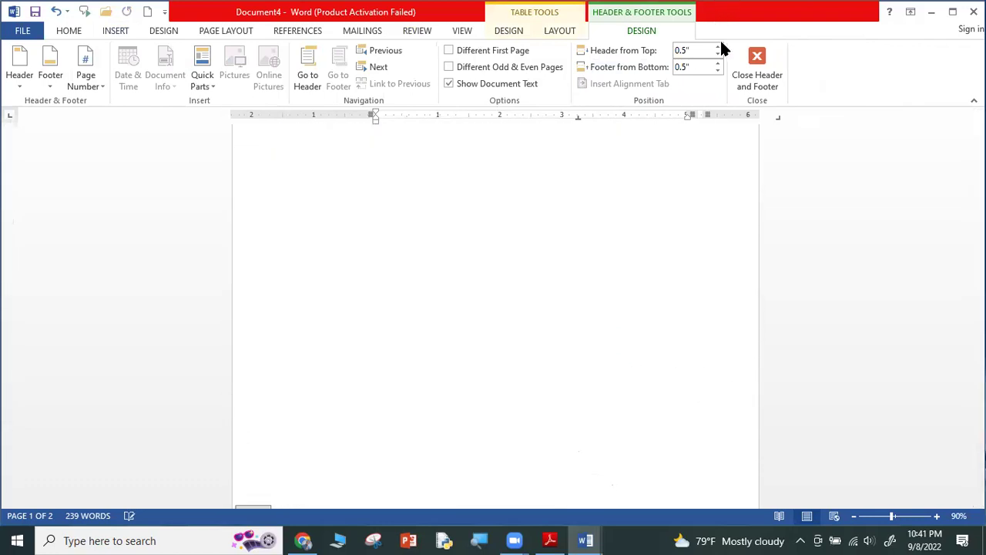
{"action": "scroll", "coordinate": [698, 261], "scroll_direction": "down", "scroll_amount": 3}
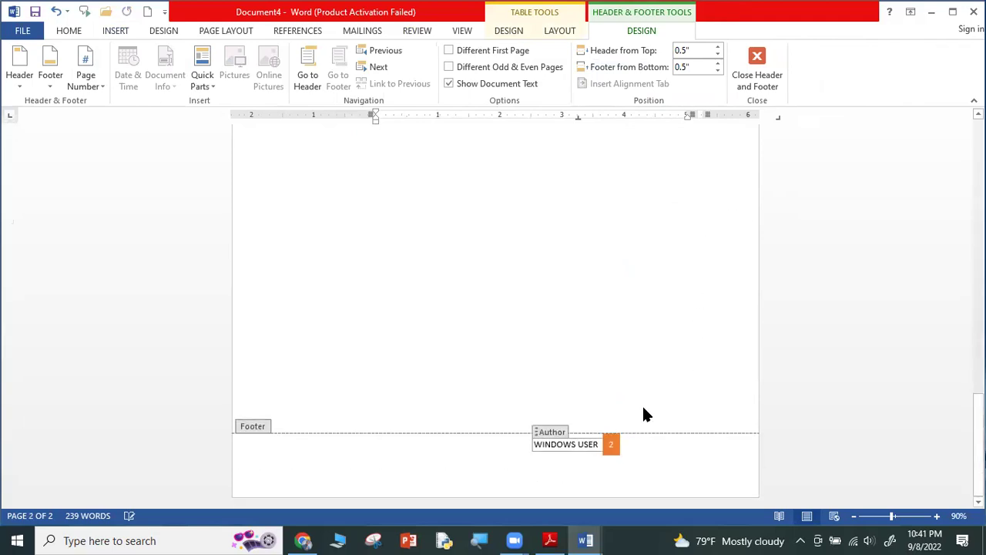
{"action": "scroll", "coordinate": [642, 408], "scroll_direction": "up", "scroll_amount": 10}
{"action": "left_click", "coordinate": [649, 243]}
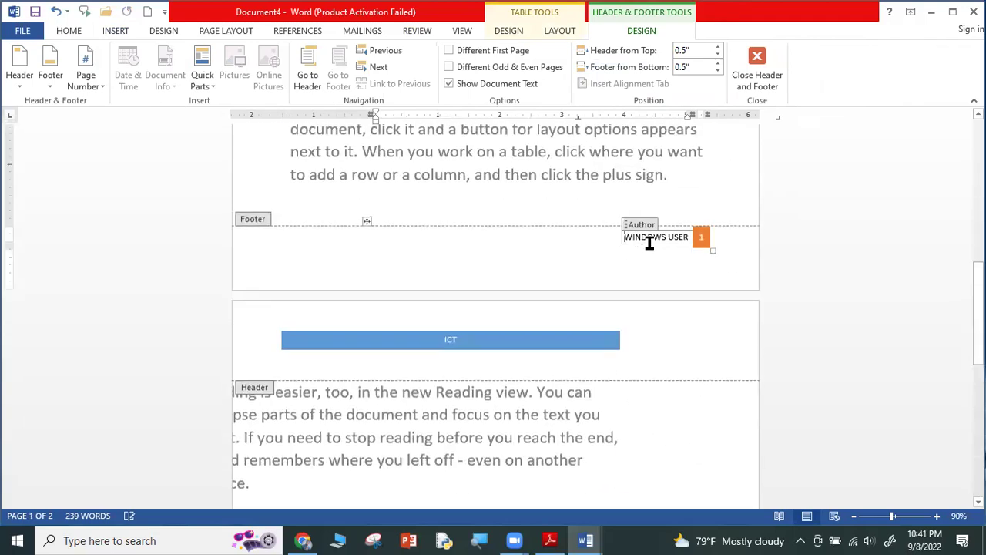
{"action": "left_click_drag", "start_coordinate": [687, 238], "coordinate": [636, 241]}
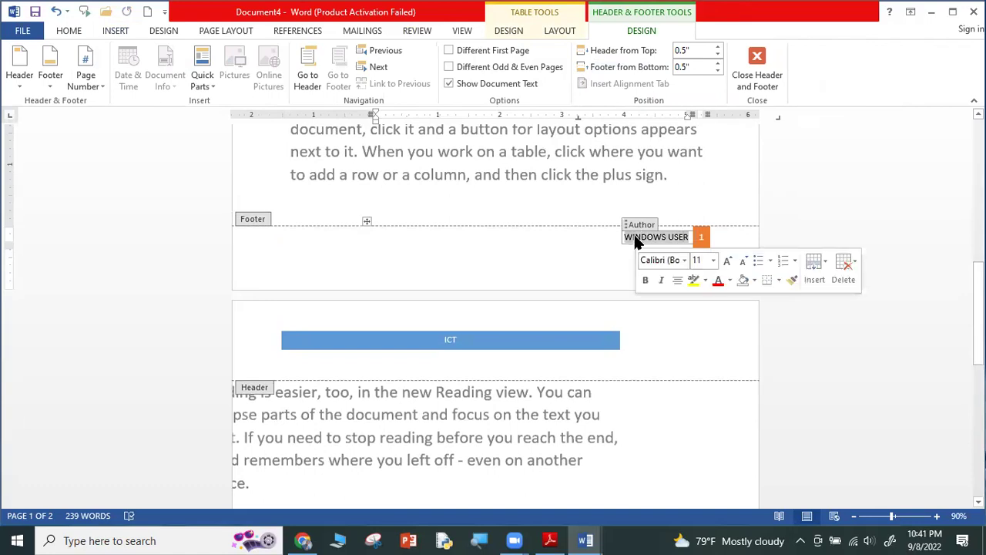
{"action": "type", "text": "ICT"}
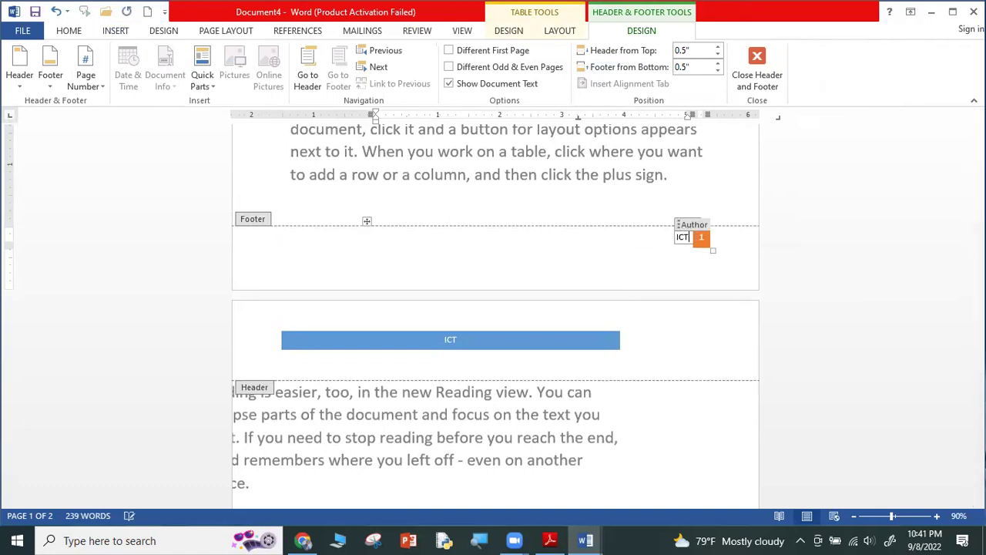
Step: Turn on Different First Page and close header and footer editing
{"action": "scroll", "coordinate": [643, 407], "scroll_direction": "down", "scroll_amount": 3}
{"action": "scroll", "coordinate": [647, 423], "scroll_direction": "down", "scroll_amount": 7}
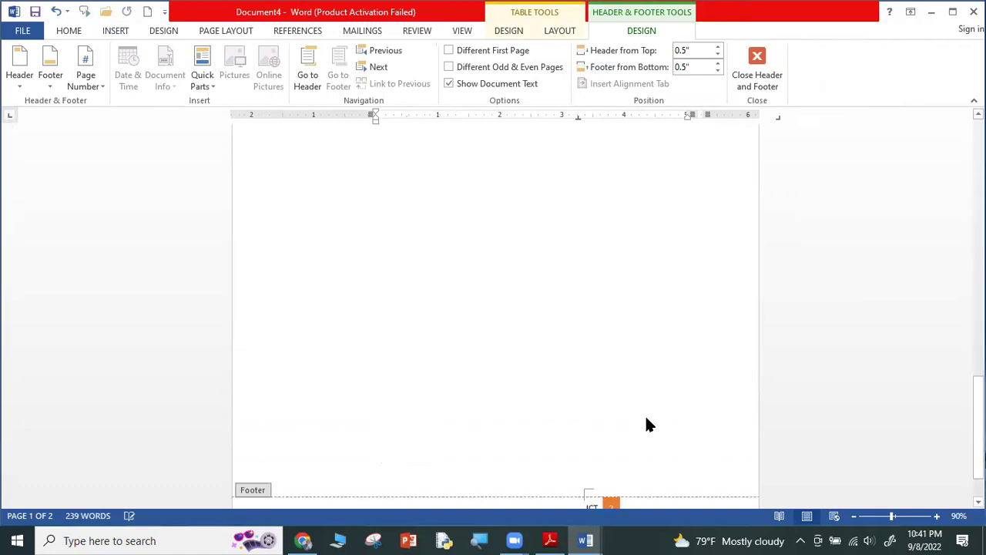
{"action": "scroll", "coordinate": [647, 423], "scroll_direction": "down", "scroll_amount": 2}
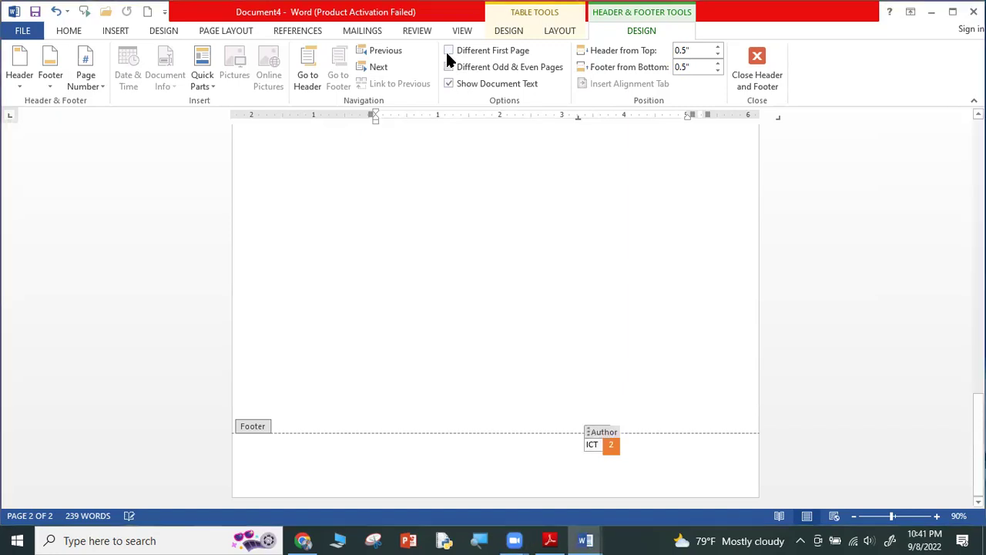
{"action": "left_click", "coordinate": [447, 49]}
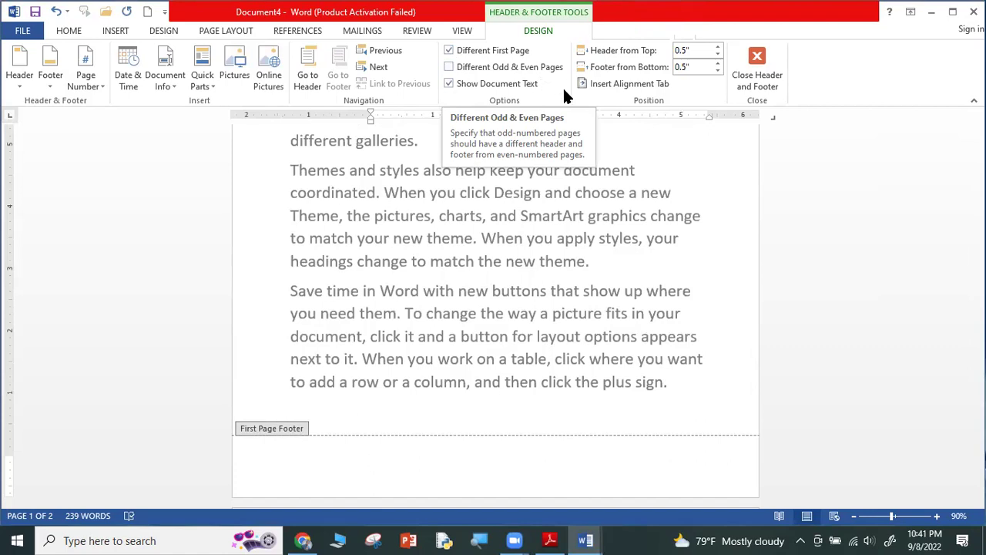
{"action": "left_click", "coordinate": [740, 64]}
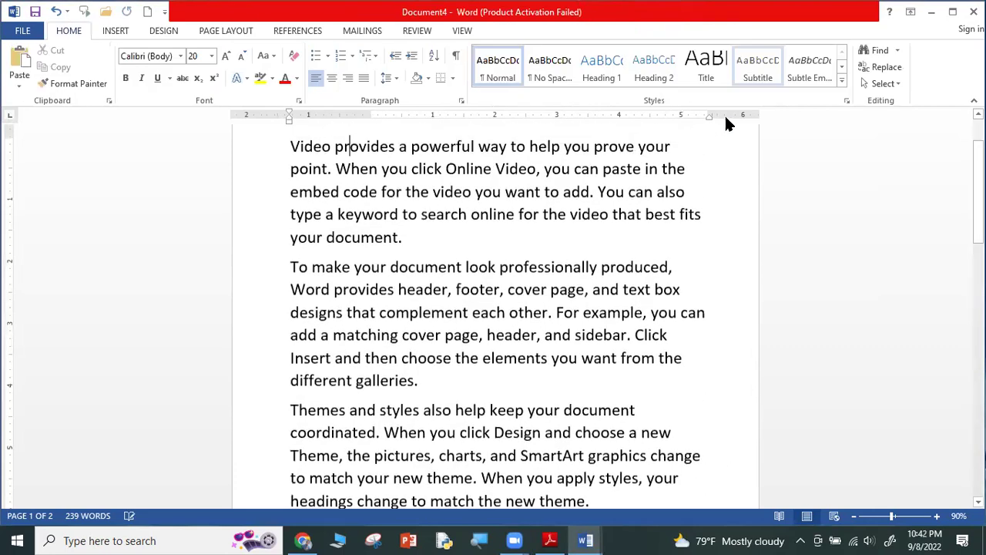
Step: Glance at the PDF, return to Word, and browse the Page Number placement options without choosing one
{"action": "left_click", "coordinate": [550, 540]}
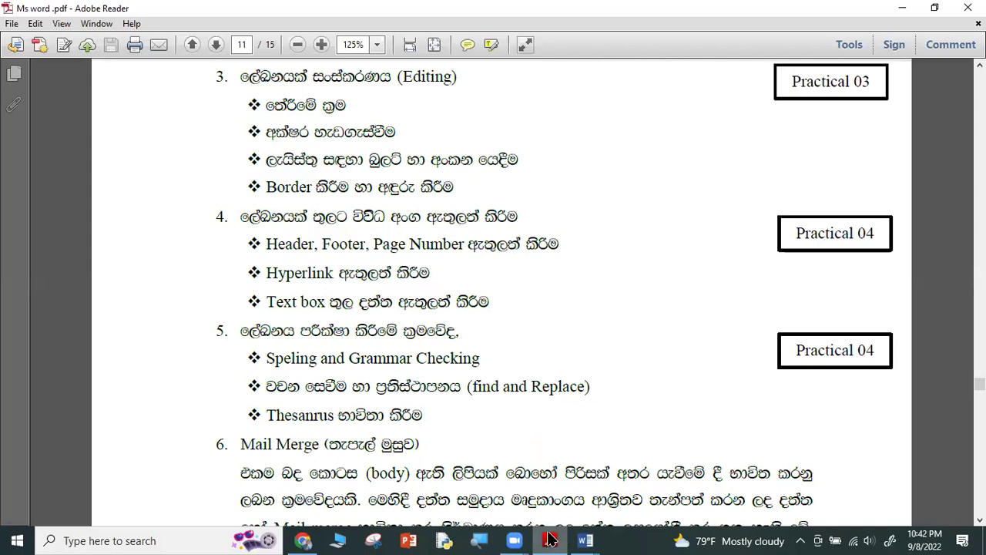
{"action": "left_click", "coordinate": [582, 540]}
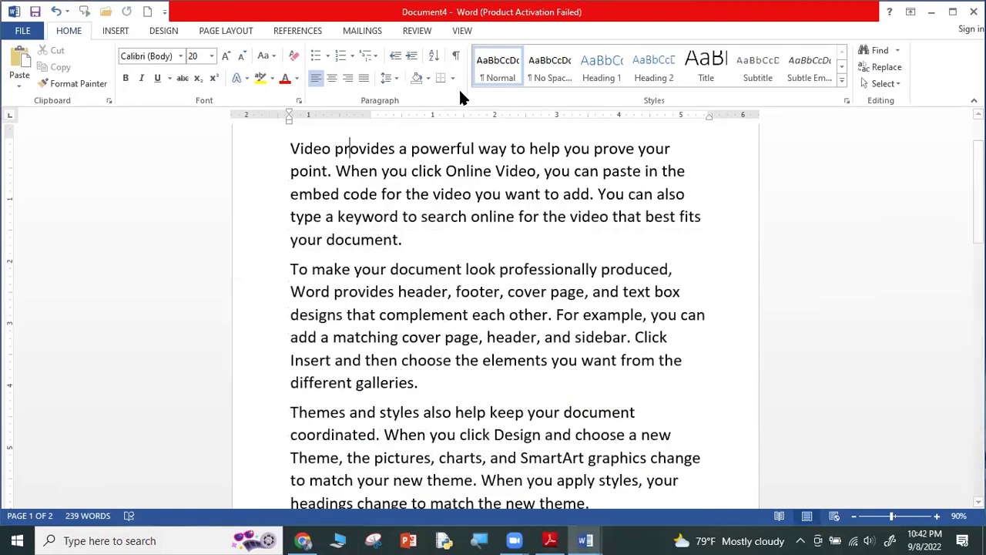
{"action": "left_click", "coordinate": [121, 31]}
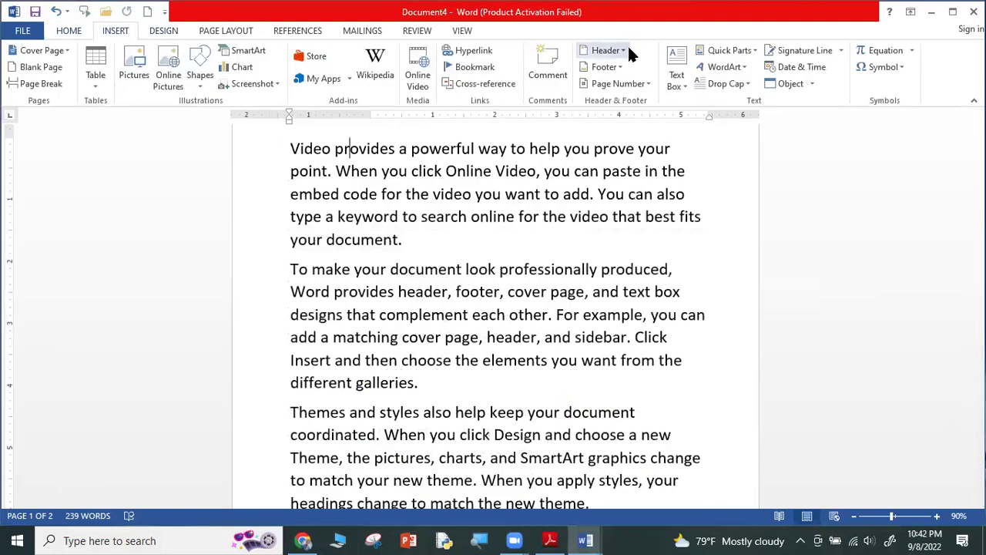
{"action": "left_click", "coordinate": [633, 84]}
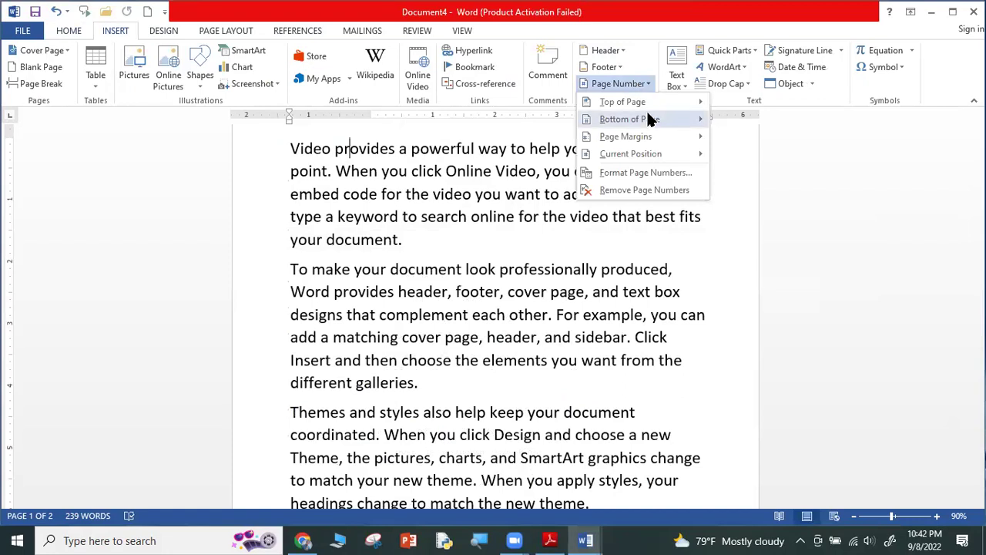
{"action": "mouse_move", "coordinate": [643, 108]}
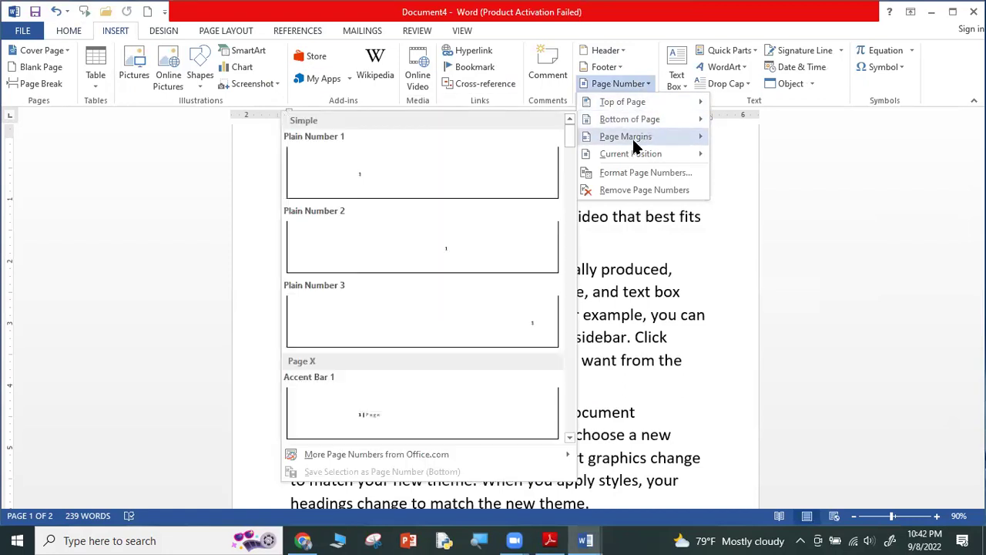
{"action": "mouse_move", "coordinate": [626, 136]}
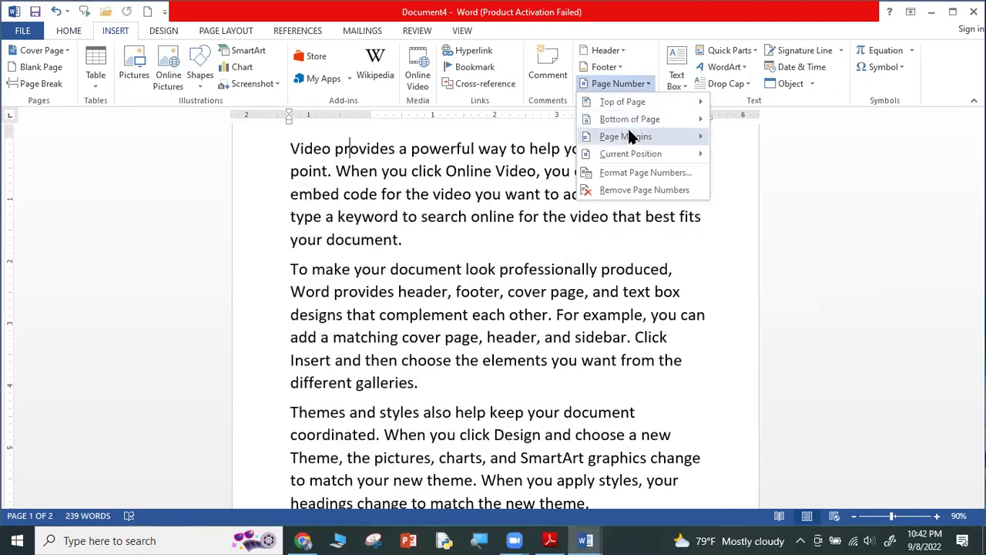
{"action": "key", "text": "Escape"}
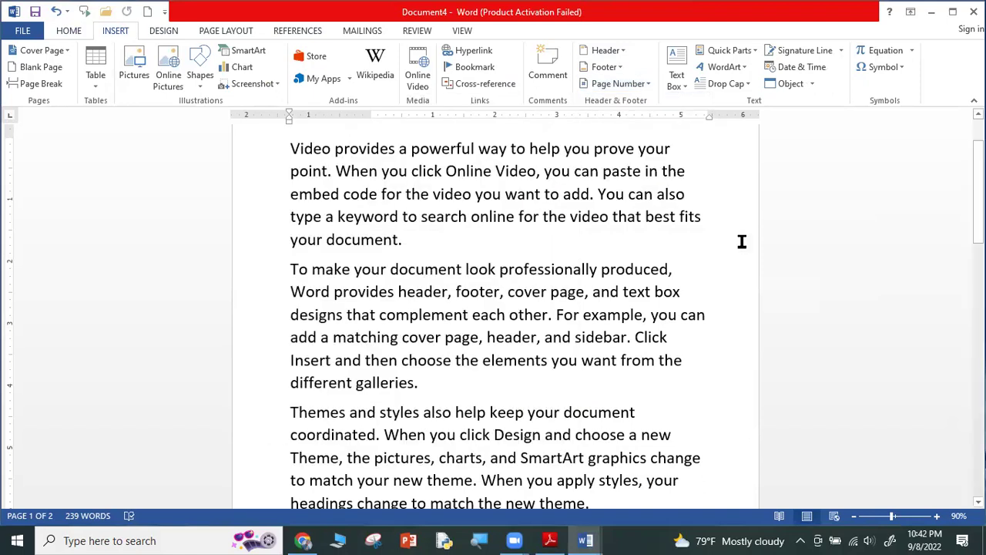
Step: Switch to Ms word .pdf and advance to page 13's rotated hardware inventory table
{"action": "left_click", "coordinate": [549, 540]}
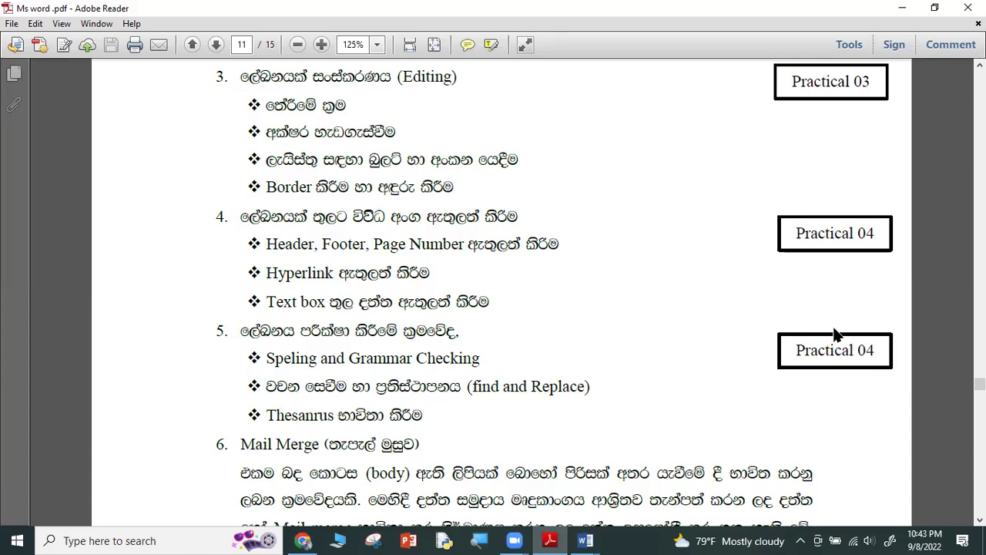
{"action": "left_click", "coordinate": [215, 46]}
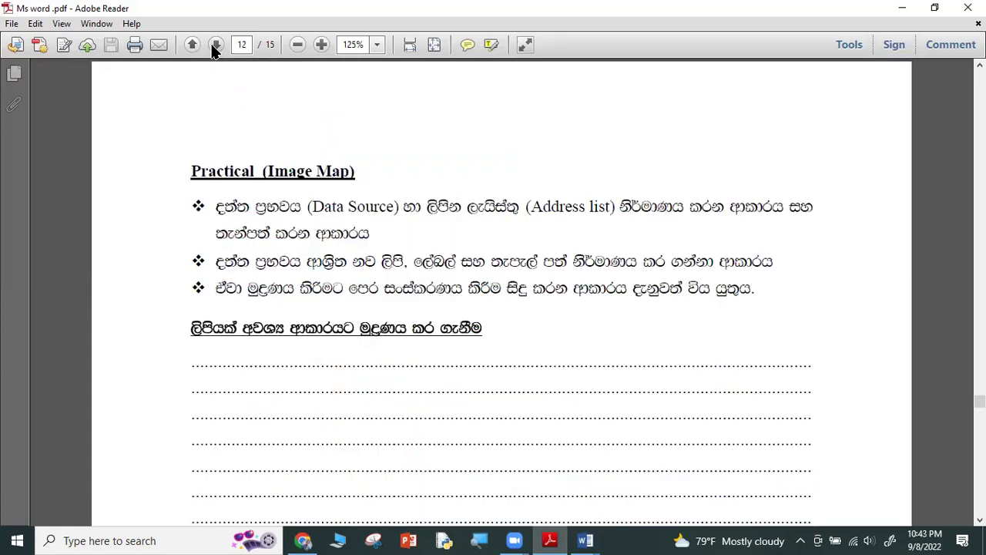
{"action": "left_click", "coordinate": [215, 46]}
{"action": "scroll", "coordinate": [555, 280], "scroll_direction": "down", "scroll_amount": 3}
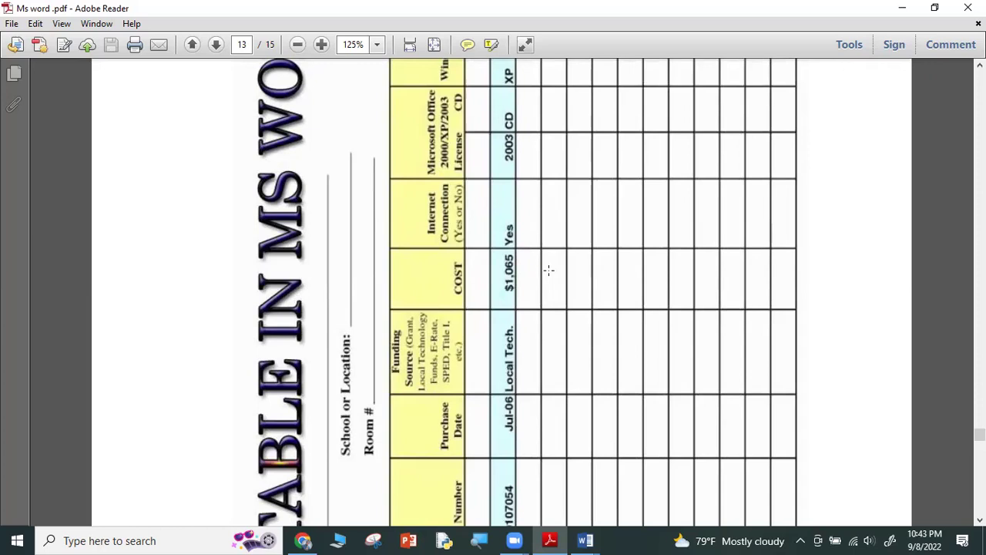
Step: Scroll through pages 14 and 15 of the PDF, then back up to page 14's fairy-tale list
{"action": "scroll", "coordinate": [565, 308], "scroll_direction": "down", "scroll_amount": 2}
{"action": "scroll", "coordinate": [590, 291], "scroll_direction": "down", "scroll_amount": 3}
{"action": "scroll", "coordinate": [700, 347], "scroll_direction": "down", "scroll_amount": 5}
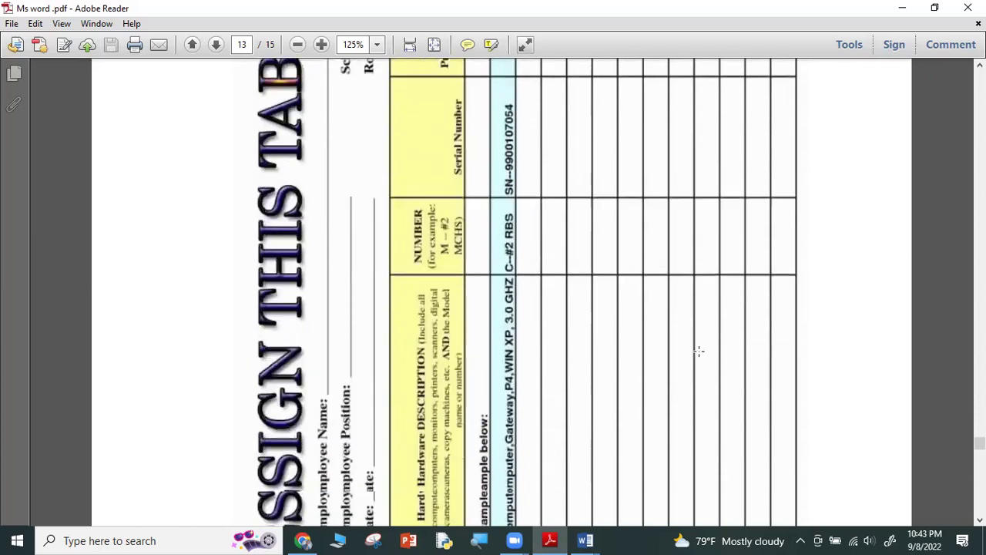
{"action": "scroll", "coordinate": [727, 364], "scroll_direction": "down", "scroll_amount": 3}
{"action": "scroll", "coordinate": [717, 363], "scroll_direction": "down", "scroll_amount": 3}
{"action": "scroll", "coordinate": [663, 335], "scroll_direction": "down", "scroll_amount": 5}
{"action": "scroll", "coordinate": [655, 331], "scroll_direction": "down", "scroll_amount": 2}
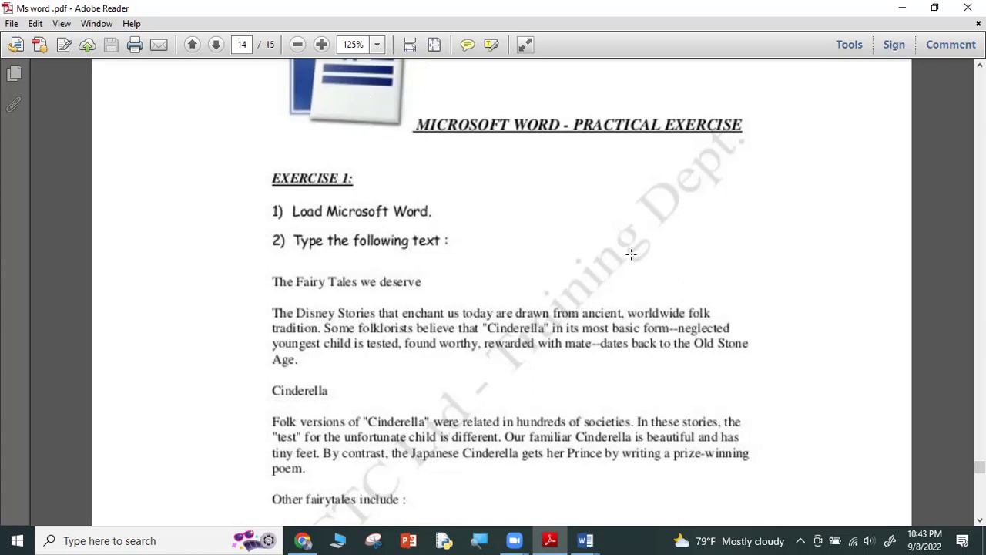
{"action": "scroll", "coordinate": [553, 242], "scroll_direction": "down", "scroll_amount": 3}
{"action": "scroll", "coordinate": [553, 262], "scroll_direction": "down", "scroll_amount": 3}
{"action": "scroll", "coordinate": [558, 324], "scroll_direction": "down", "scroll_amount": 2}
{"action": "scroll", "coordinate": [563, 361], "scroll_direction": "down", "scroll_amount": 3}
{"action": "scroll", "coordinate": [563, 363], "scroll_direction": "down", "scroll_amount": 2}
{"action": "scroll", "coordinate": [564, 371], "scroll_direction": "down", "scroll_amount": 1}
{"action": "scroll", "coordinate": [565, 372], "scroll_direction": "down", "scroll_amount": 2}
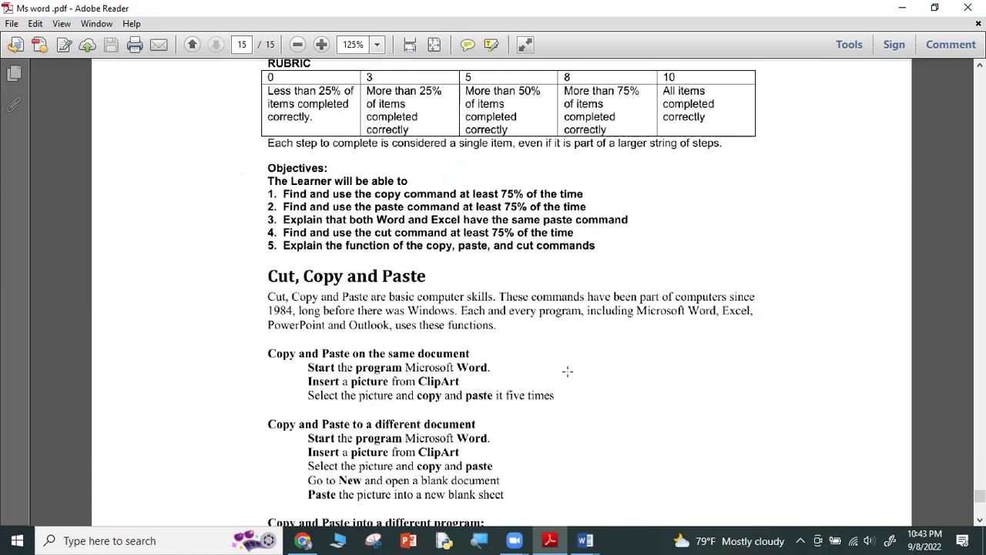
{"action": "scroll", "coordinate": [568, 366], "scroll_direction": "down", "scroll_amount": 4}
{"action": "scroll", "coordinate": [568, 363], "scroll_direction": "up", "scroll_amount": 2}
{"action": "scroll", "coordinate": [567, 362], "scroll_direction": "up", "scroll_amount": 2}
{"action": "scroll", "coordinate": [563, 355], "scroll_direction": "up", "scroll_amount": 3}
{"action": "scroll", "coordinate": [565, 352], "scroll_direction": "up", "scroll_amount": 3}
{"action": "scroll", "coordinate": [565, 352], "scroll_direction": "up", "scroll_amount": 3}
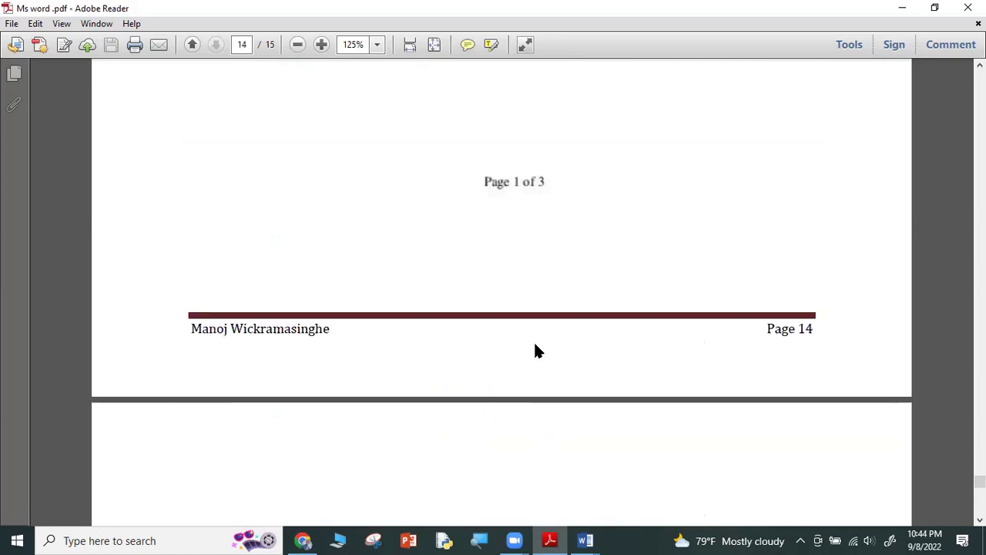